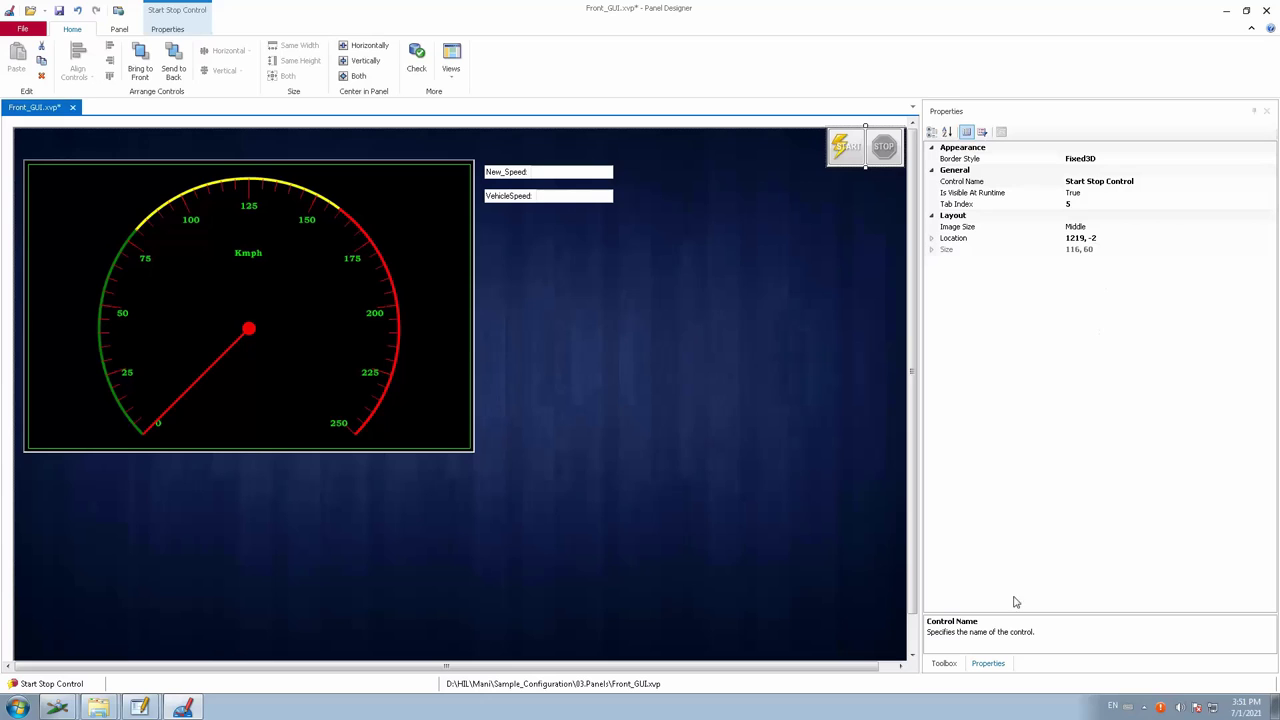
Add an LCD Control to the panel and place it at the centre of the speed gauge
click(944, 664)
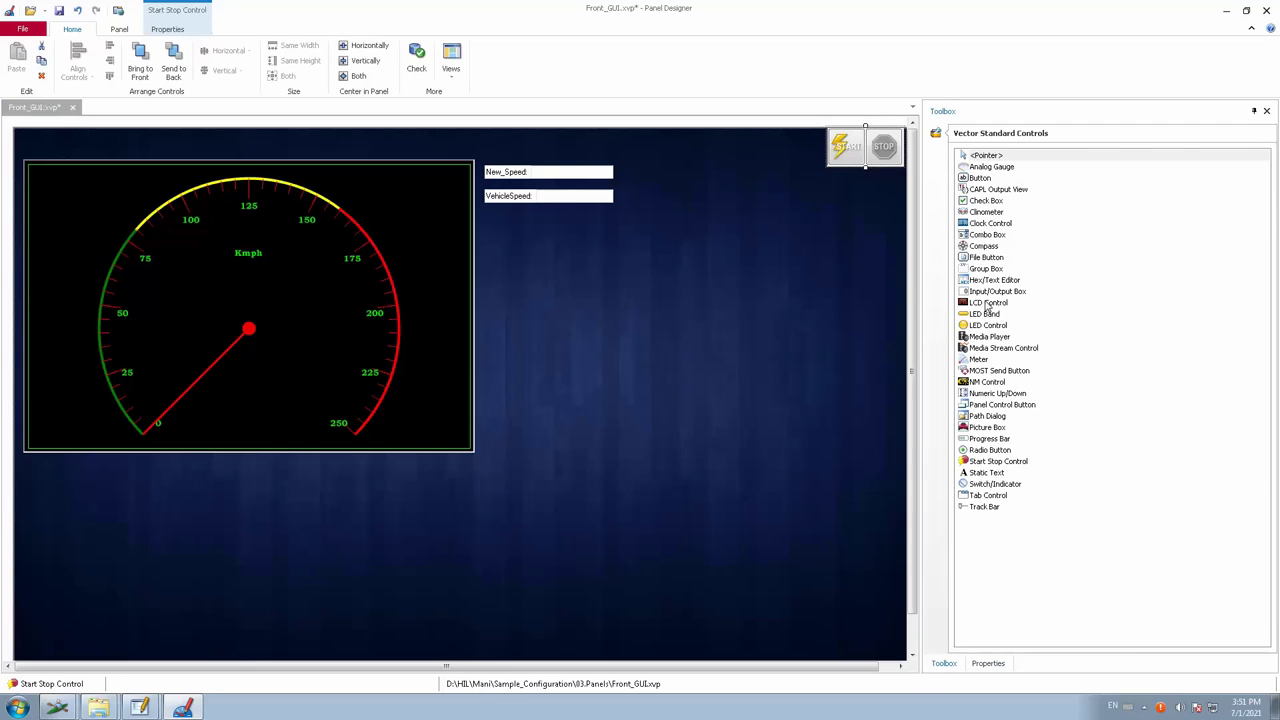
click(987, 303)
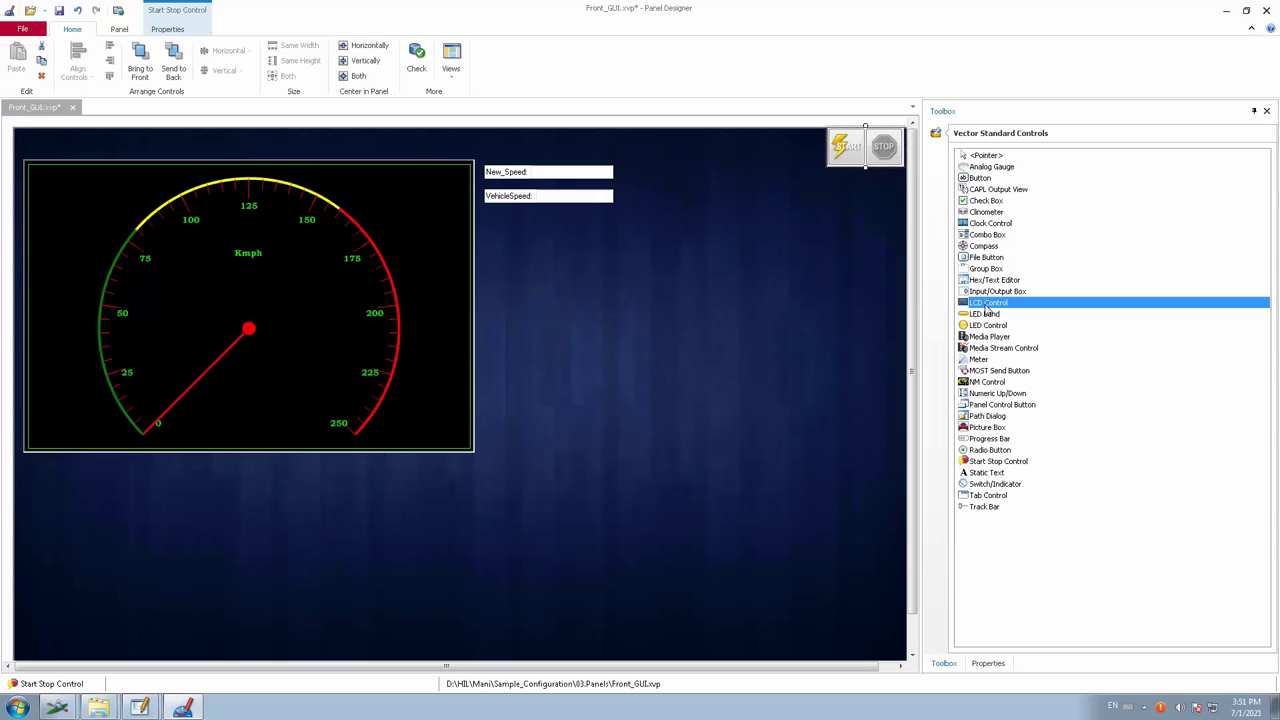
click(544, 371)
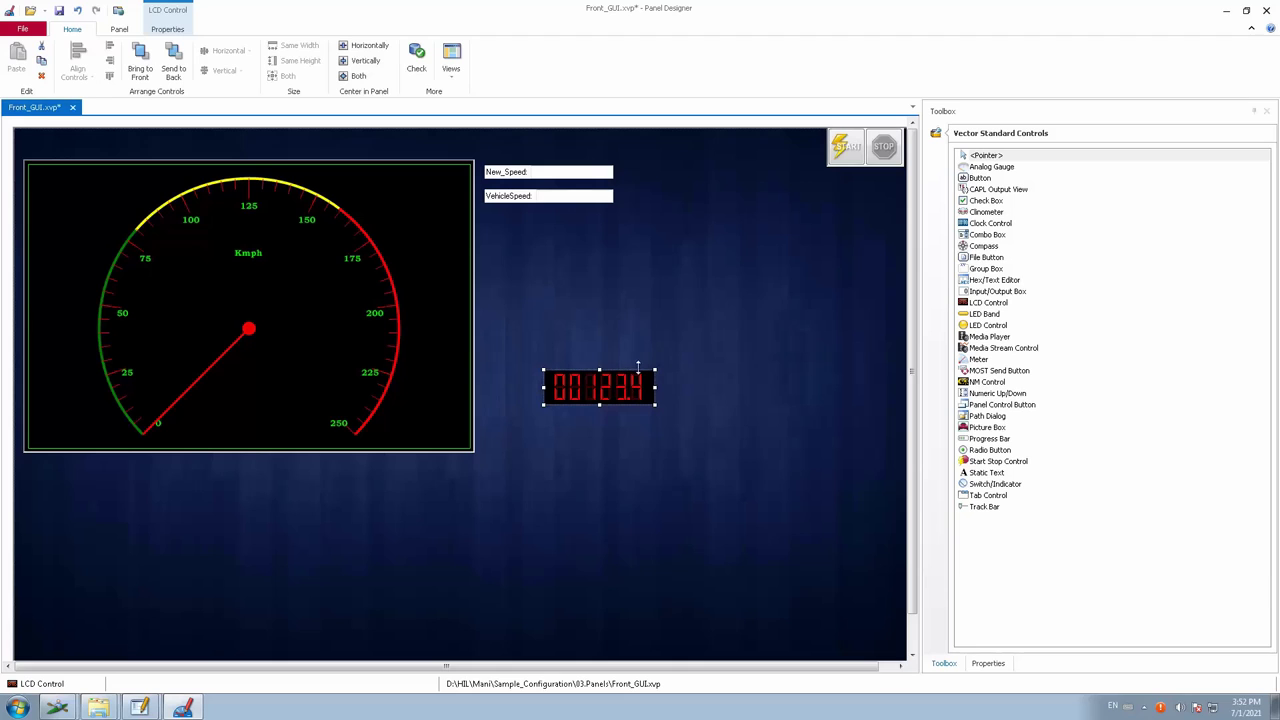
drag(633, 375, 279, 321)
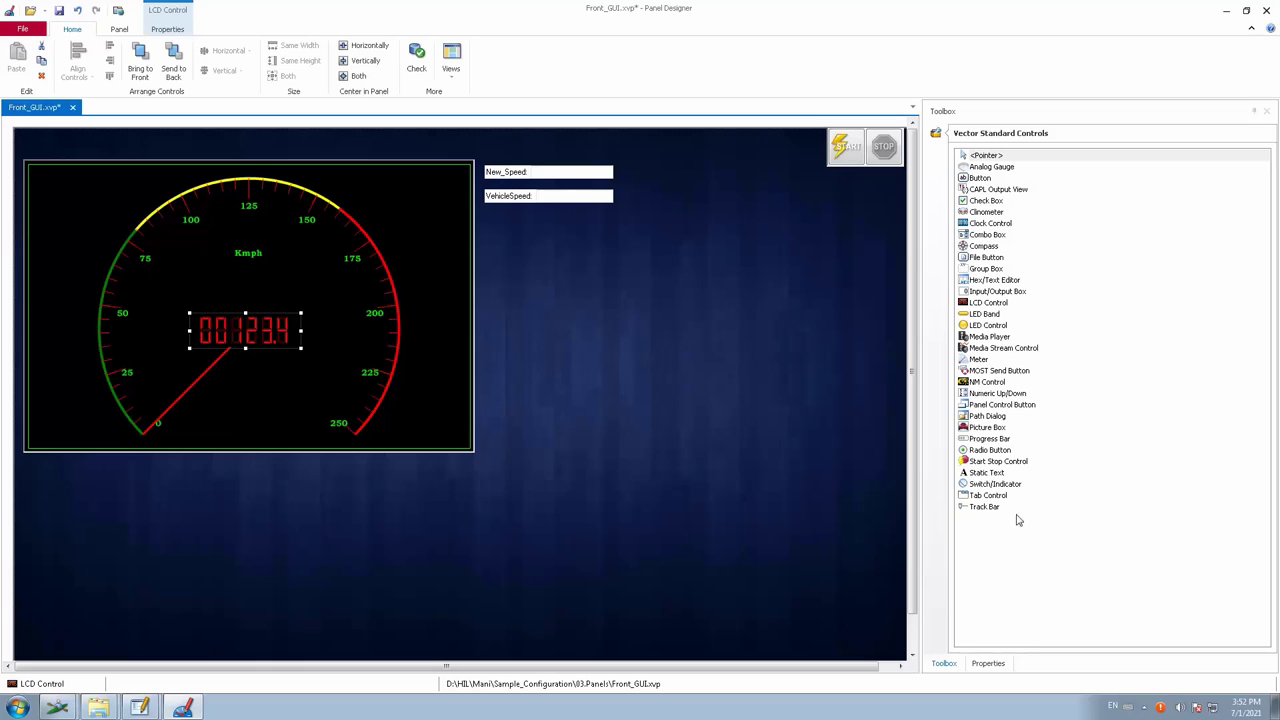
Set the LCD control's Segment Color Off property to Black
click(990, 664)
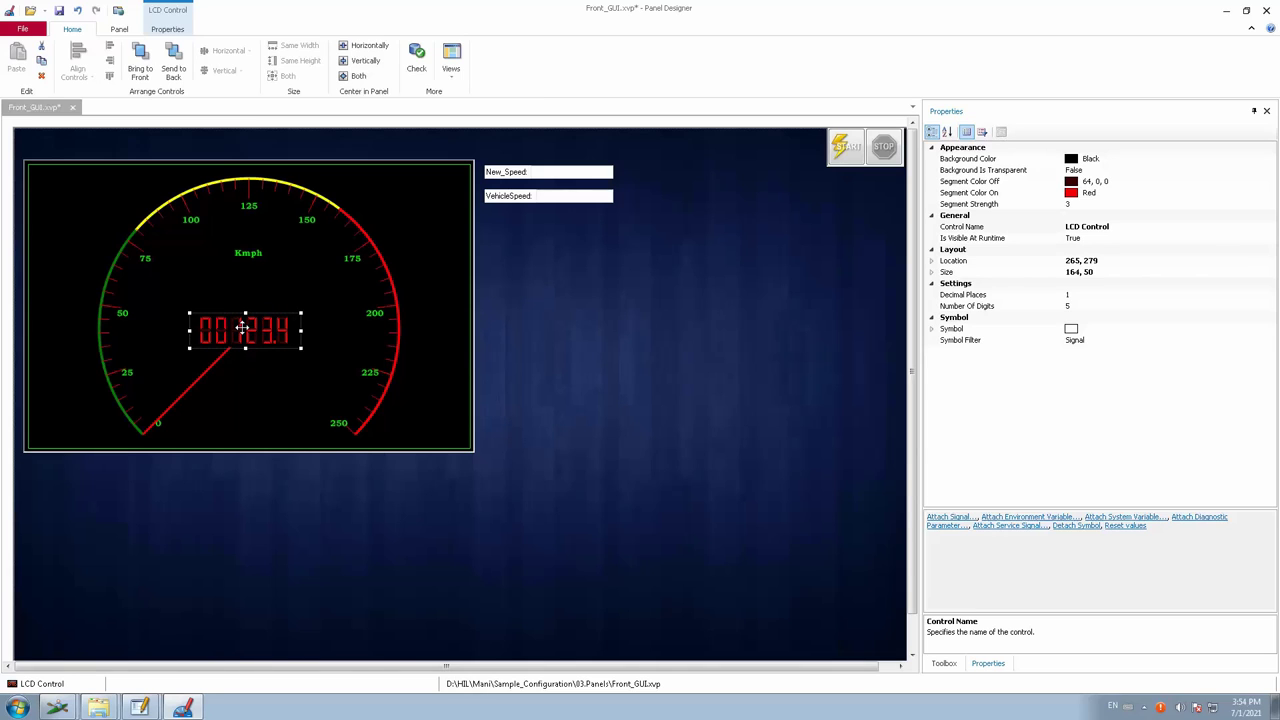
click(1125, 183)
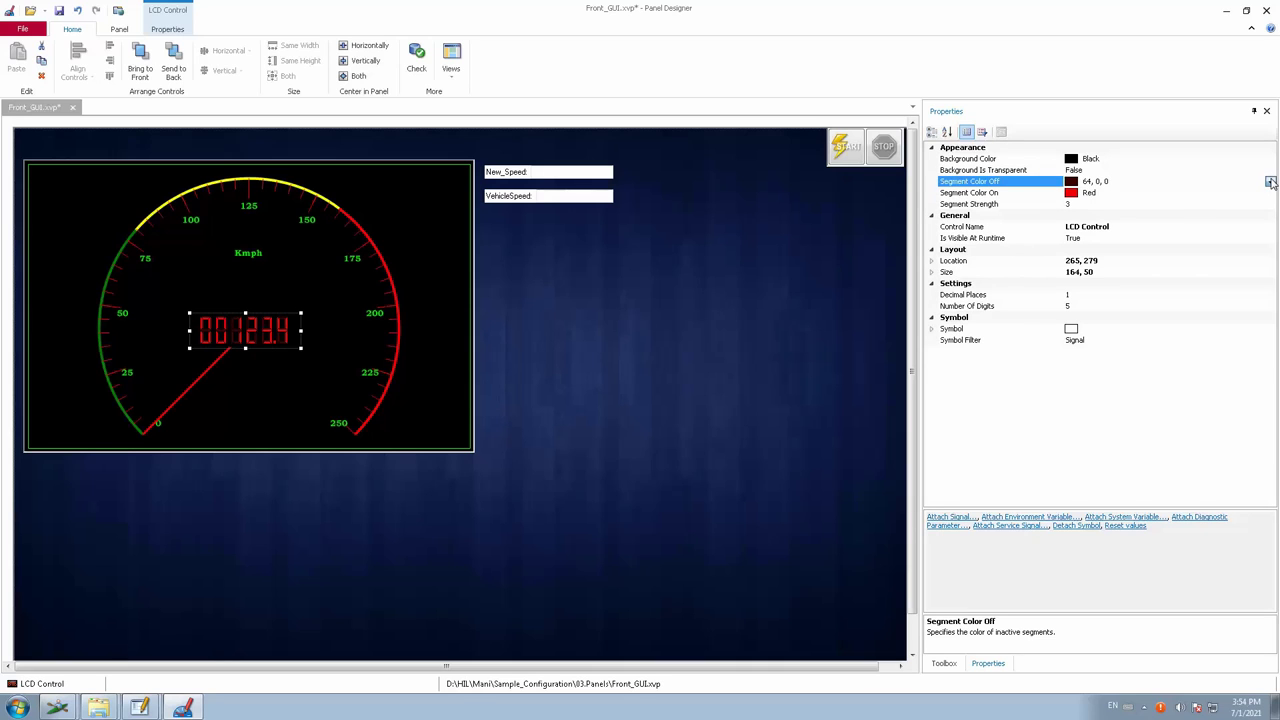
click(1270, 183)
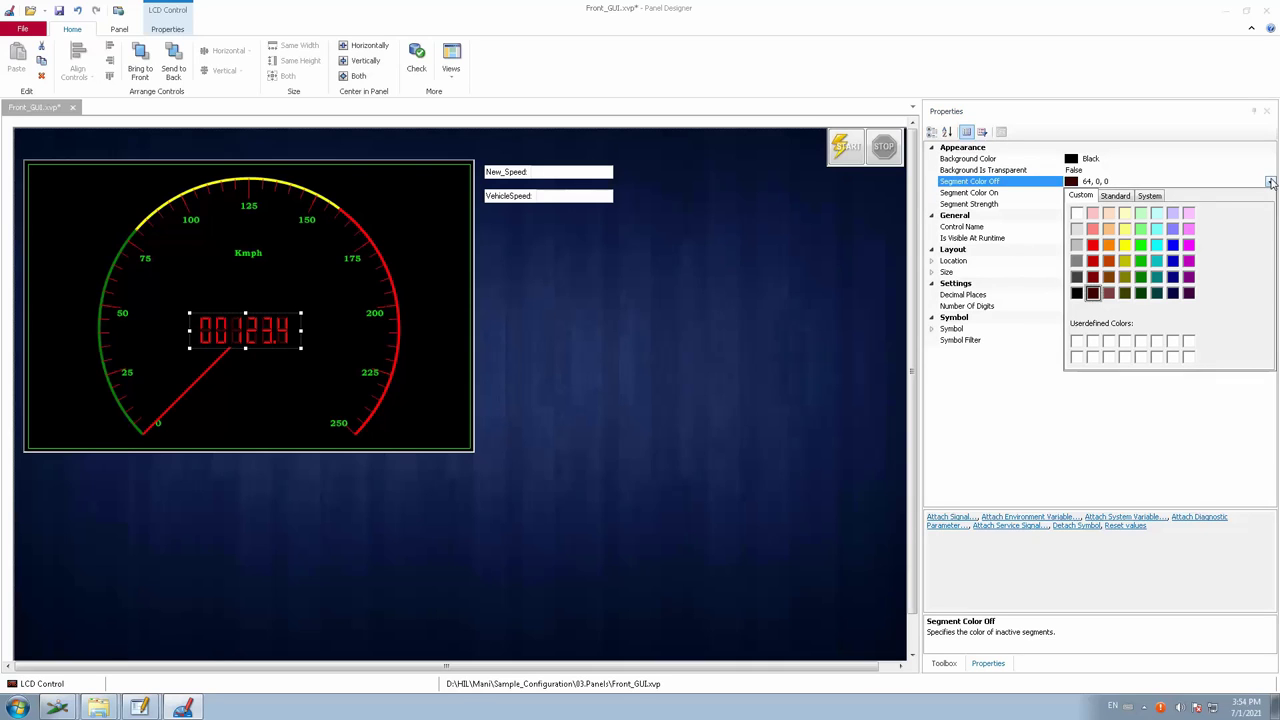
click(1077, 293)
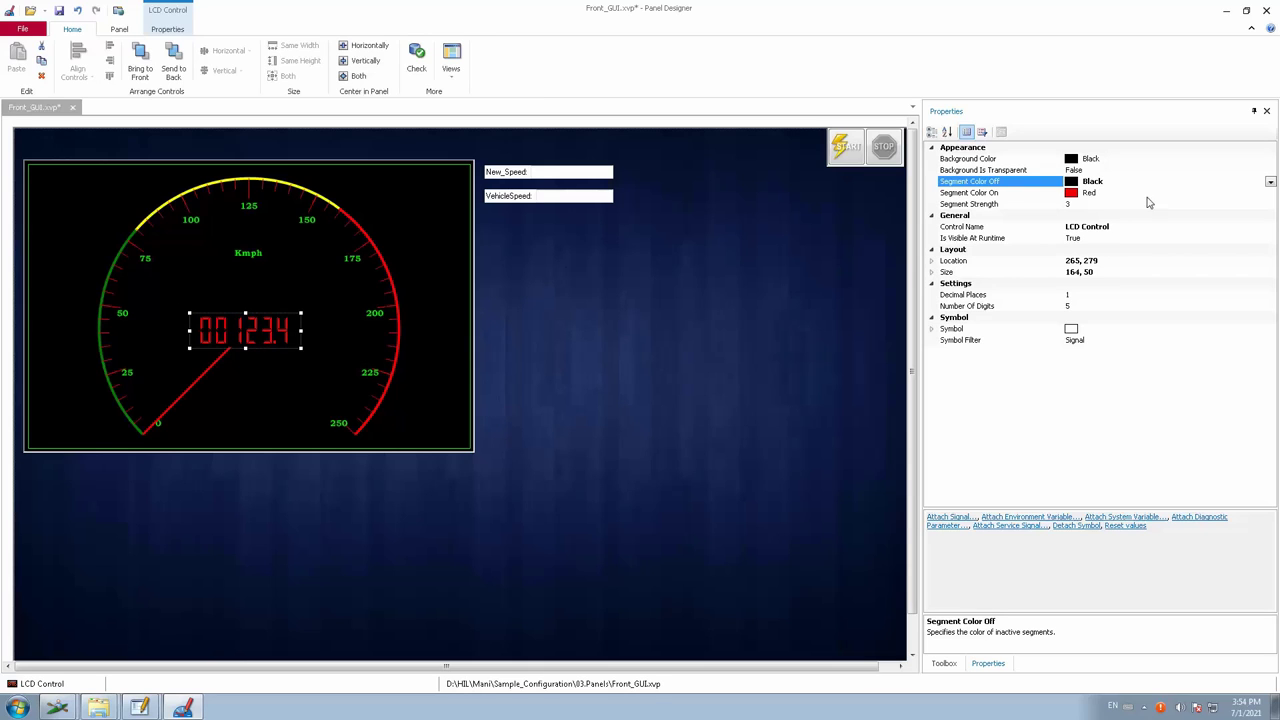
Check the colour choices for Segment Color On and set the LCD control's Segment Strength to 5
click(1115, 194)
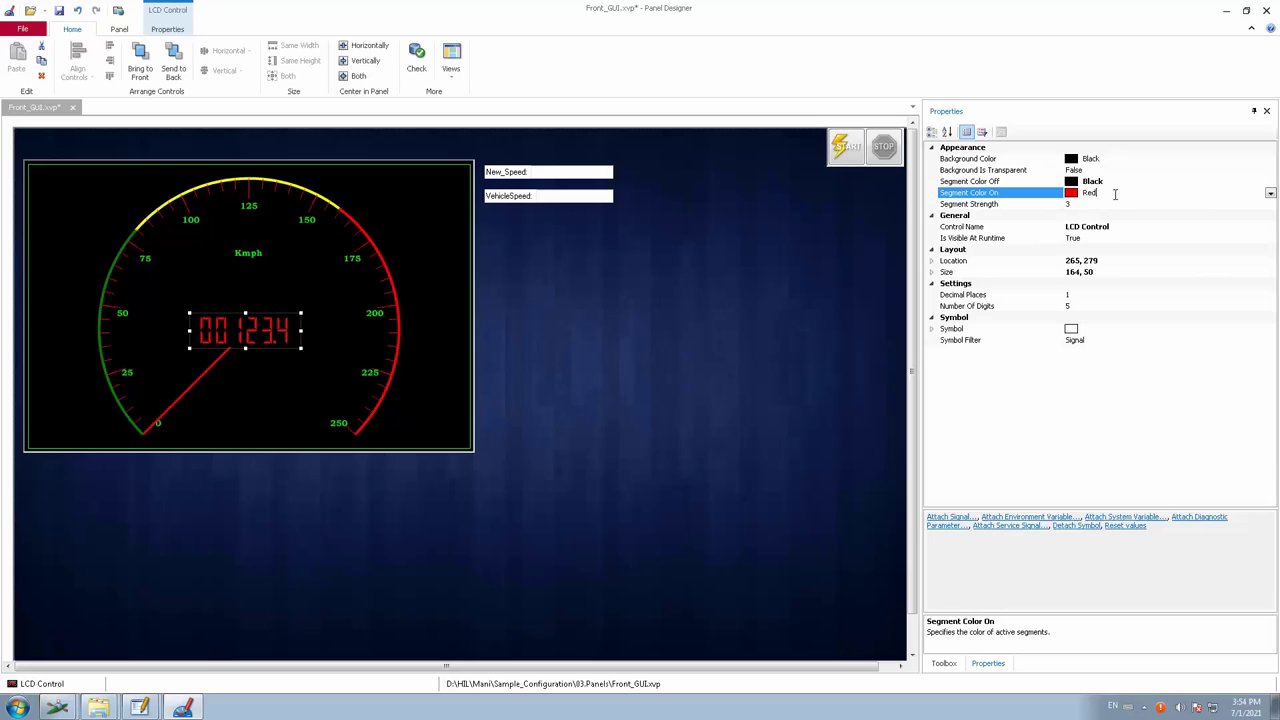
click(1270, 193)
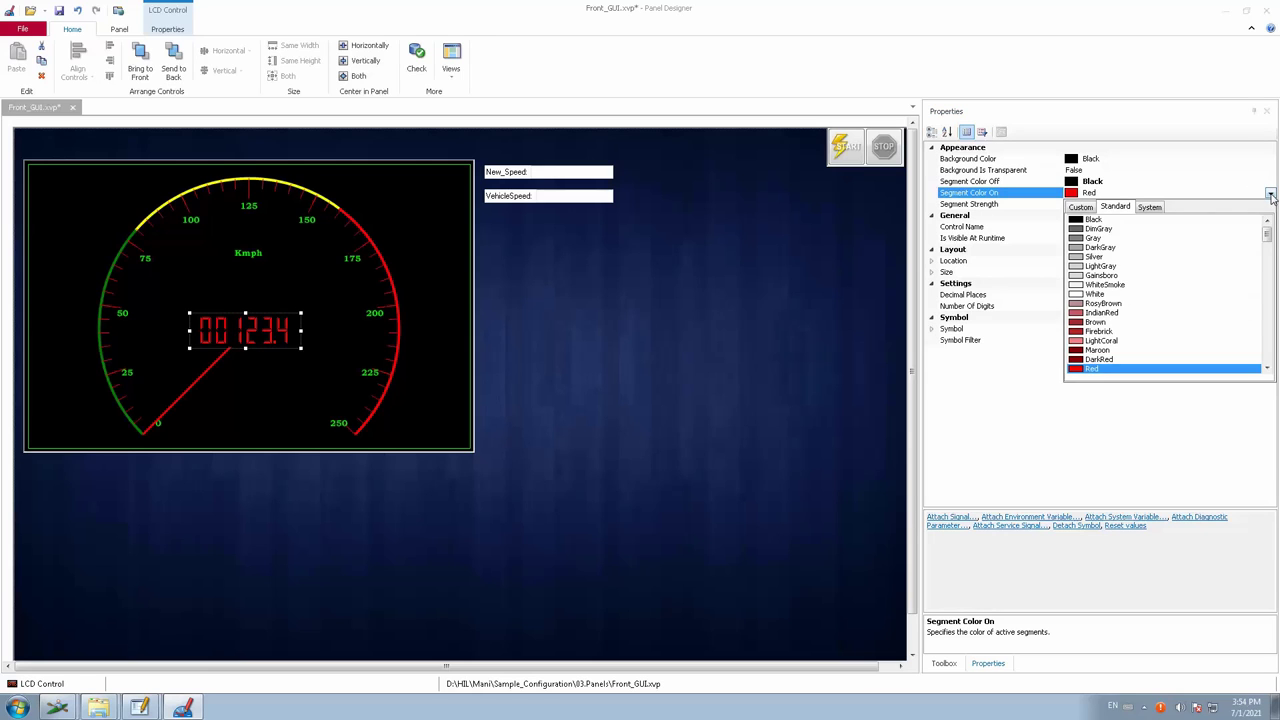
click(1271, 194)
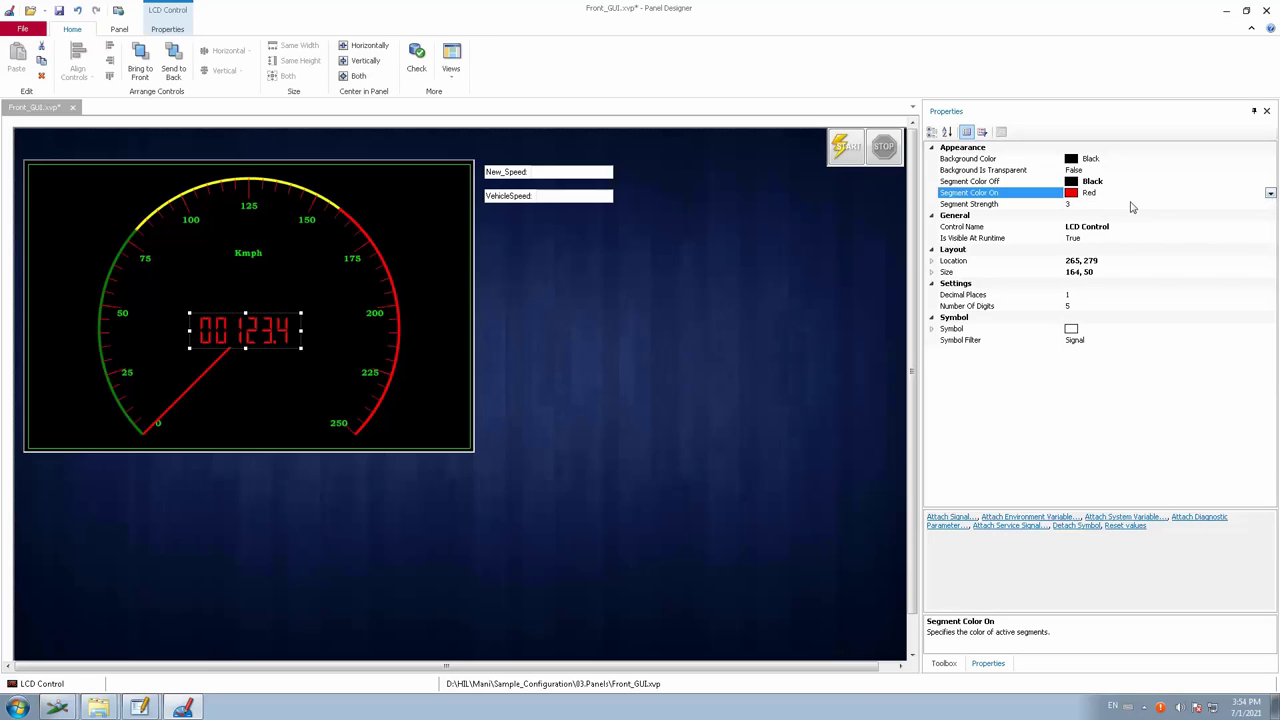
click(1083, 204)
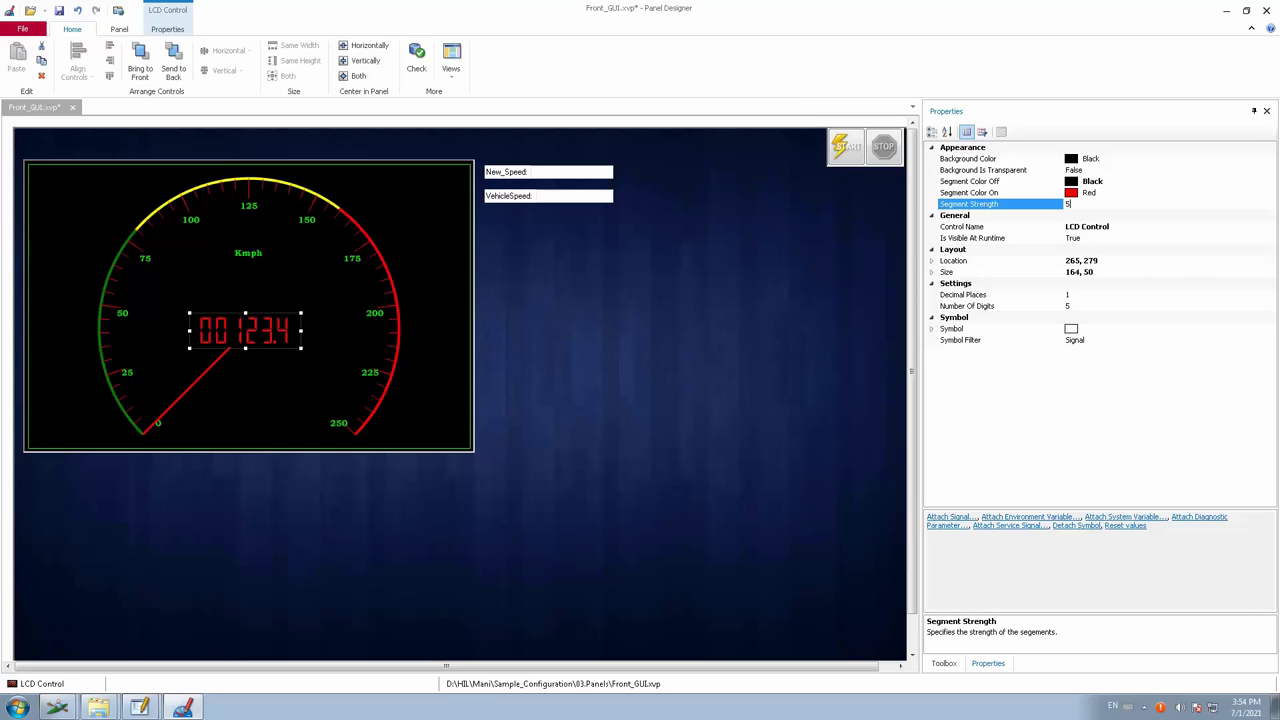
key(Return)
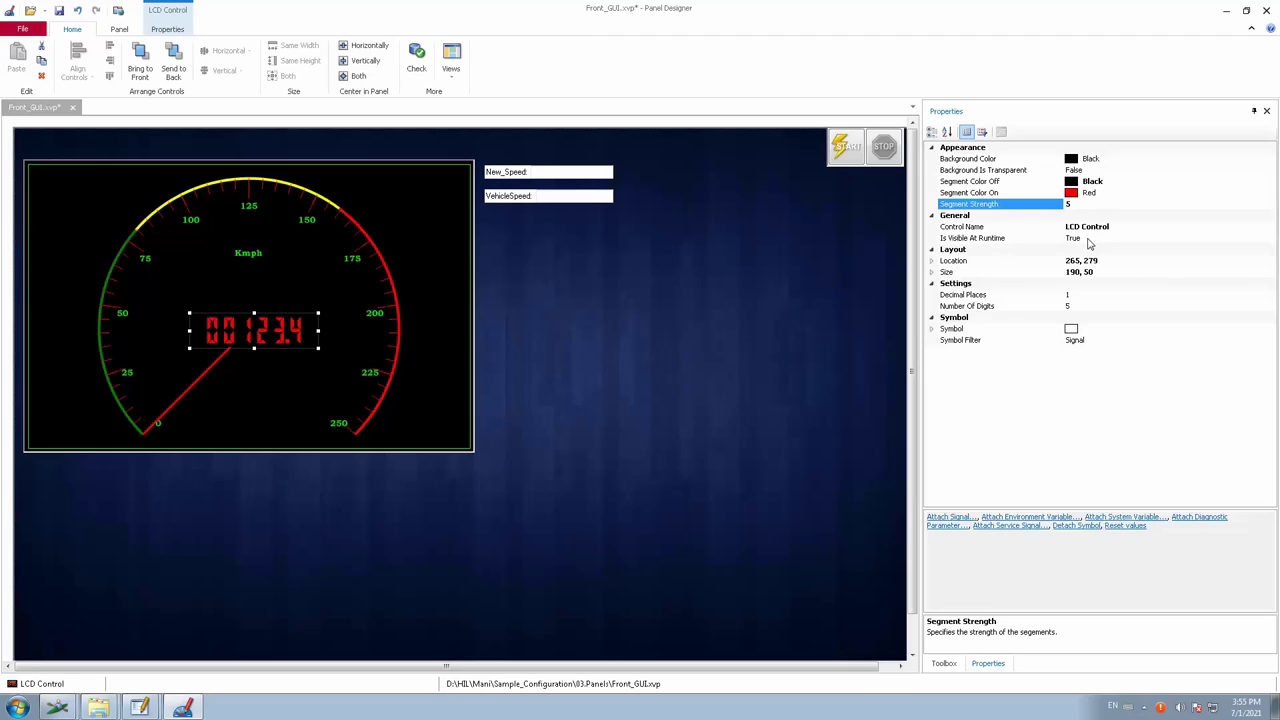
Expand the LCD control's location and size details, and set Decimal Places to 0 and Number Of Digits to 3
click(932, 260)
click(933, 295)
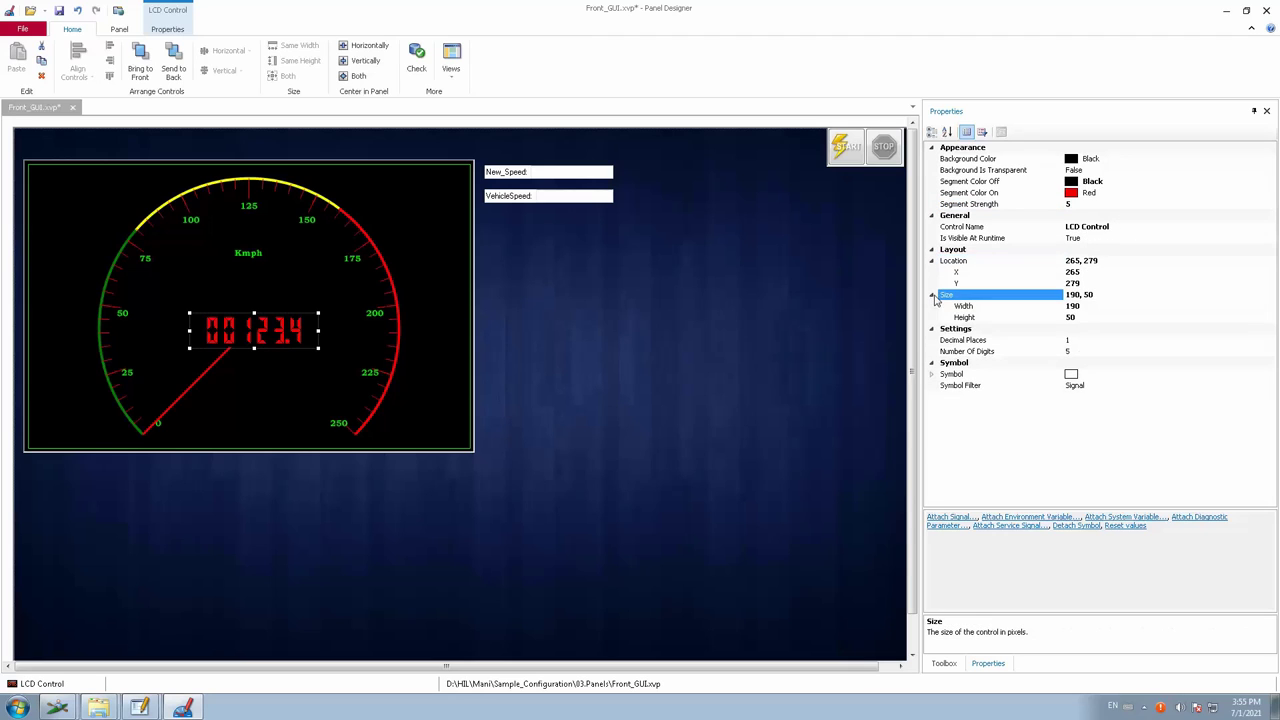
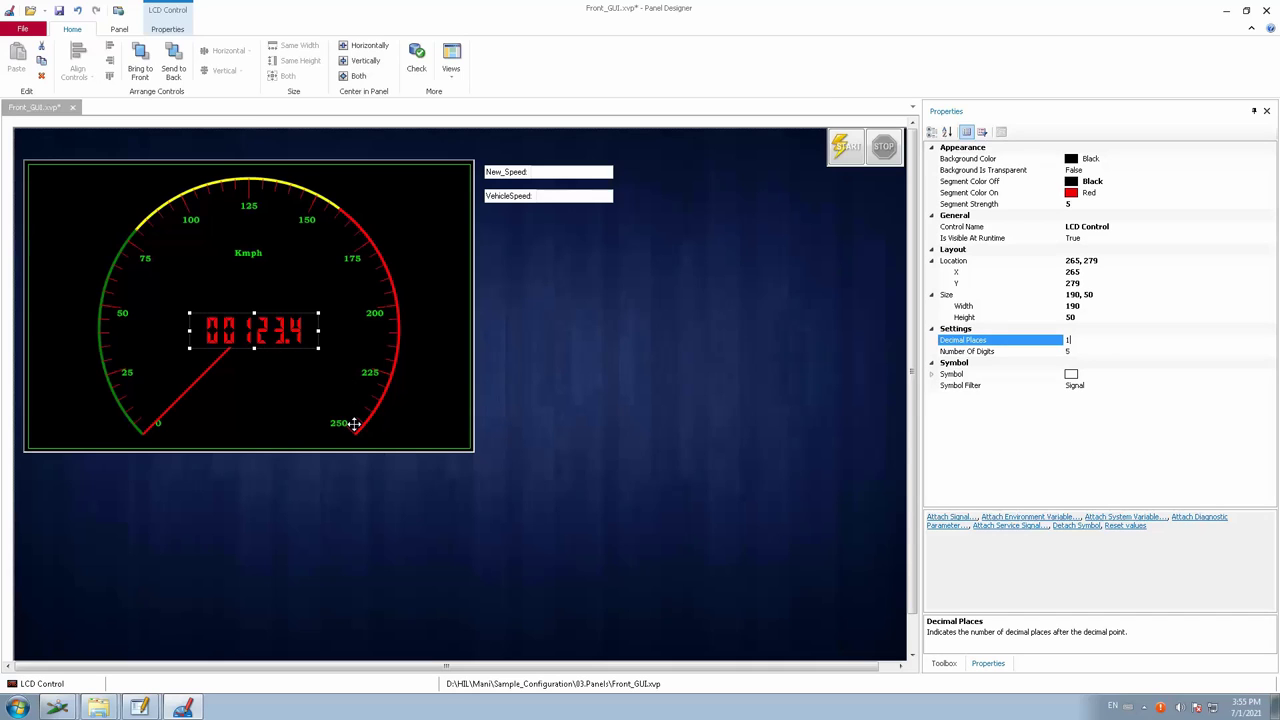
double_click(1078, 340)
key(Return)
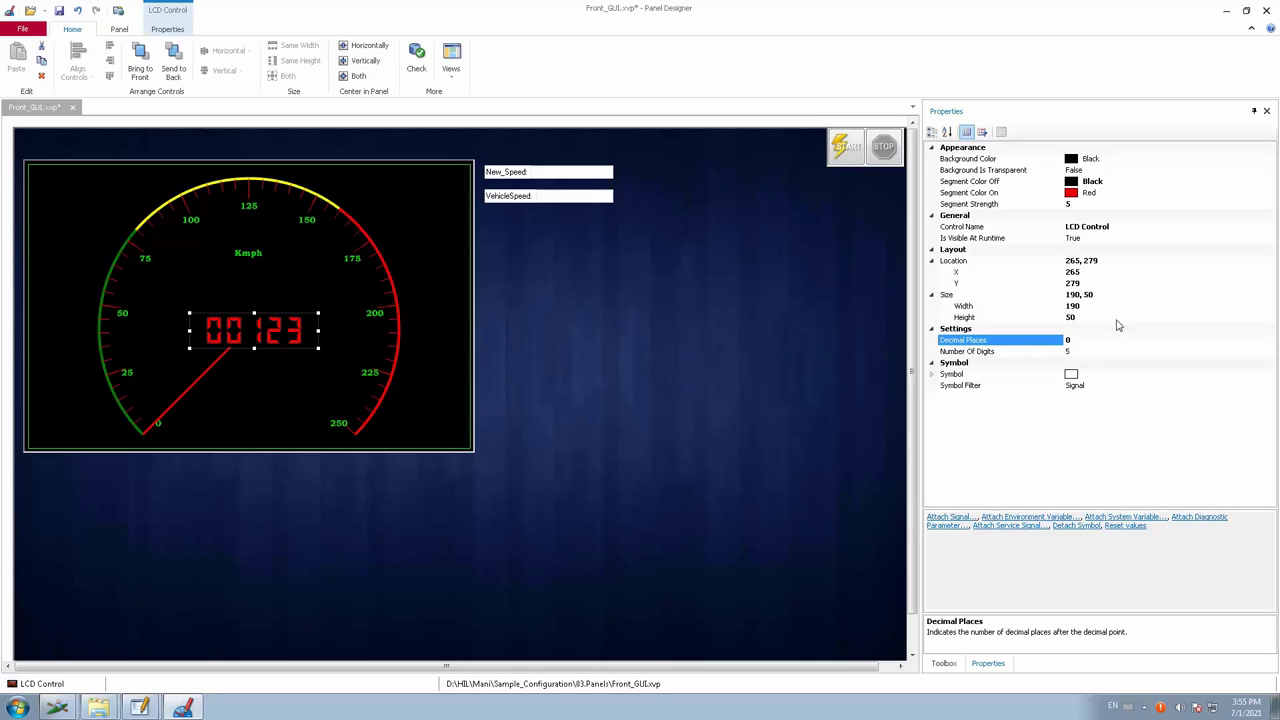
click(1088, 350)
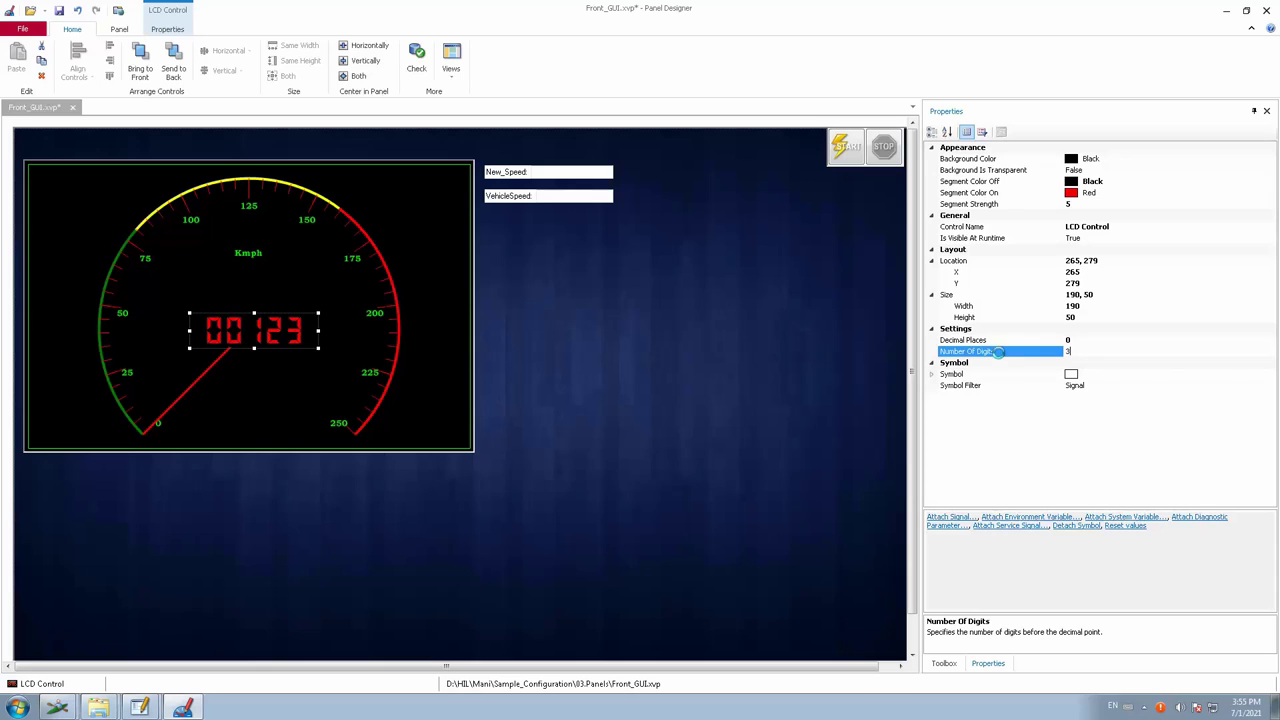
key(Return)
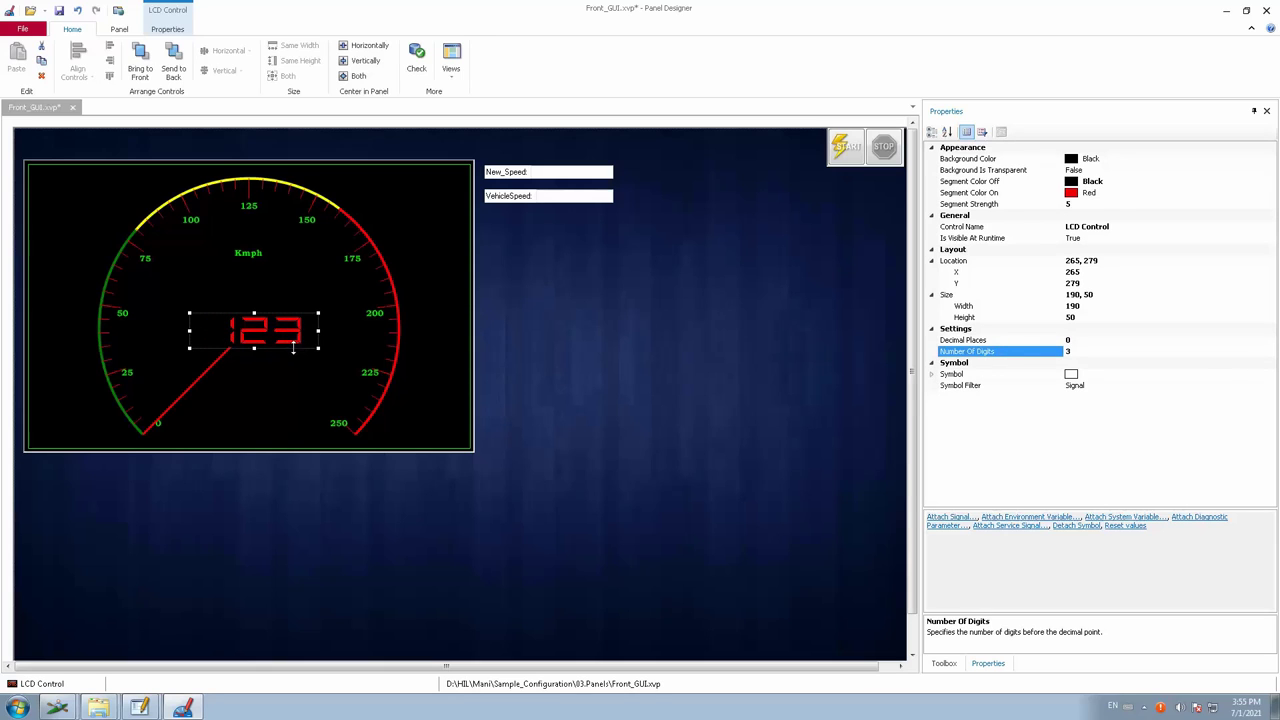
Resize the LCD control to about 144 × 57 and centre it in the gauge at about 269, 274
click(257, 350)
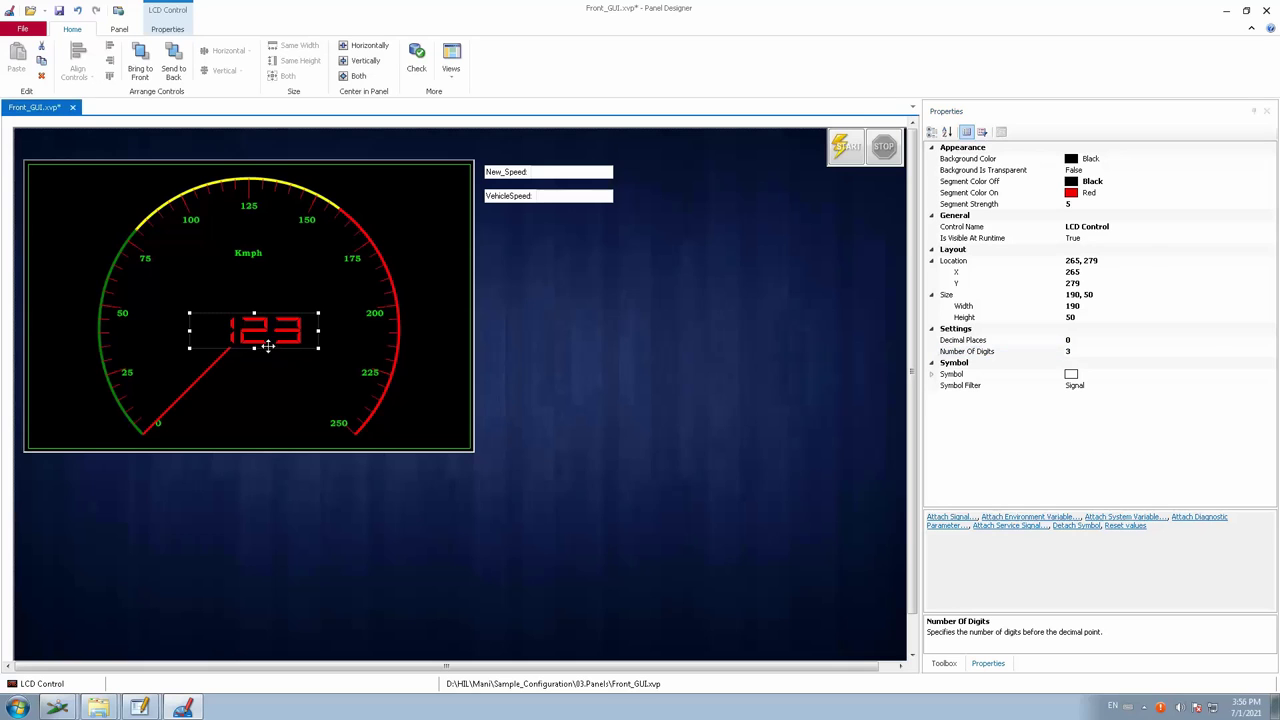
drag(257, 344, 259, 348)
click(259, 348)
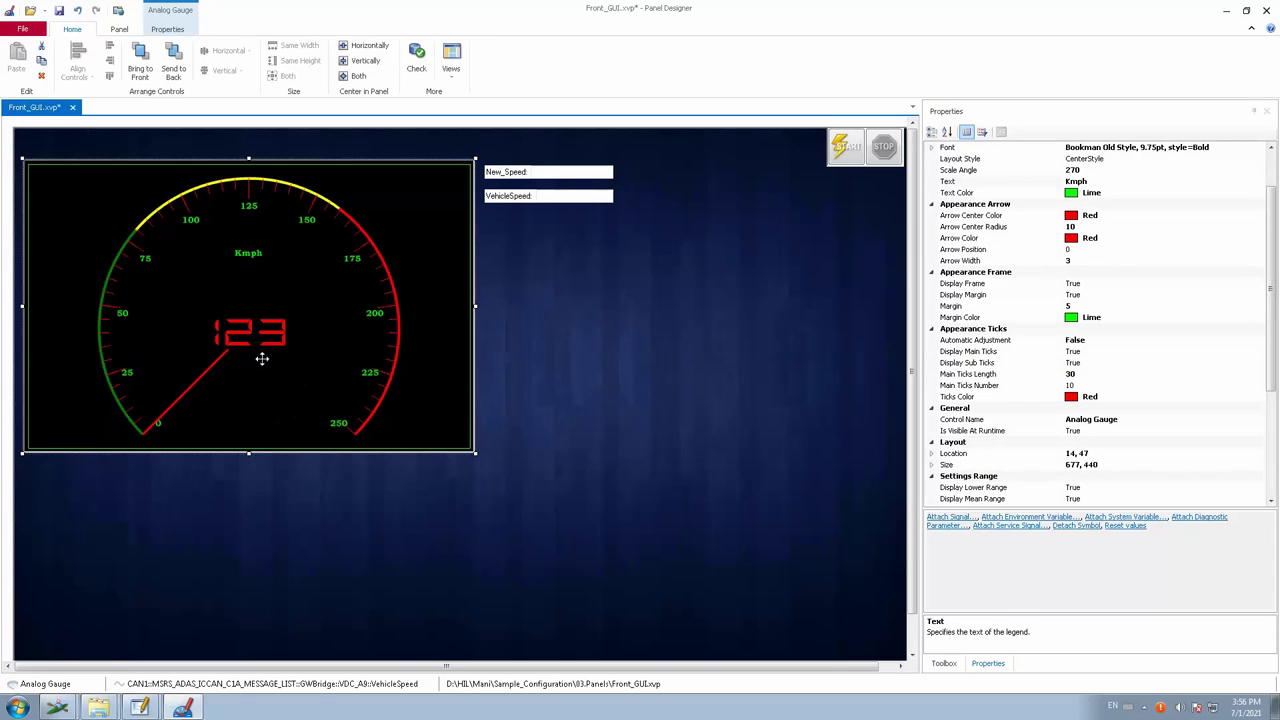
click(258, 352)
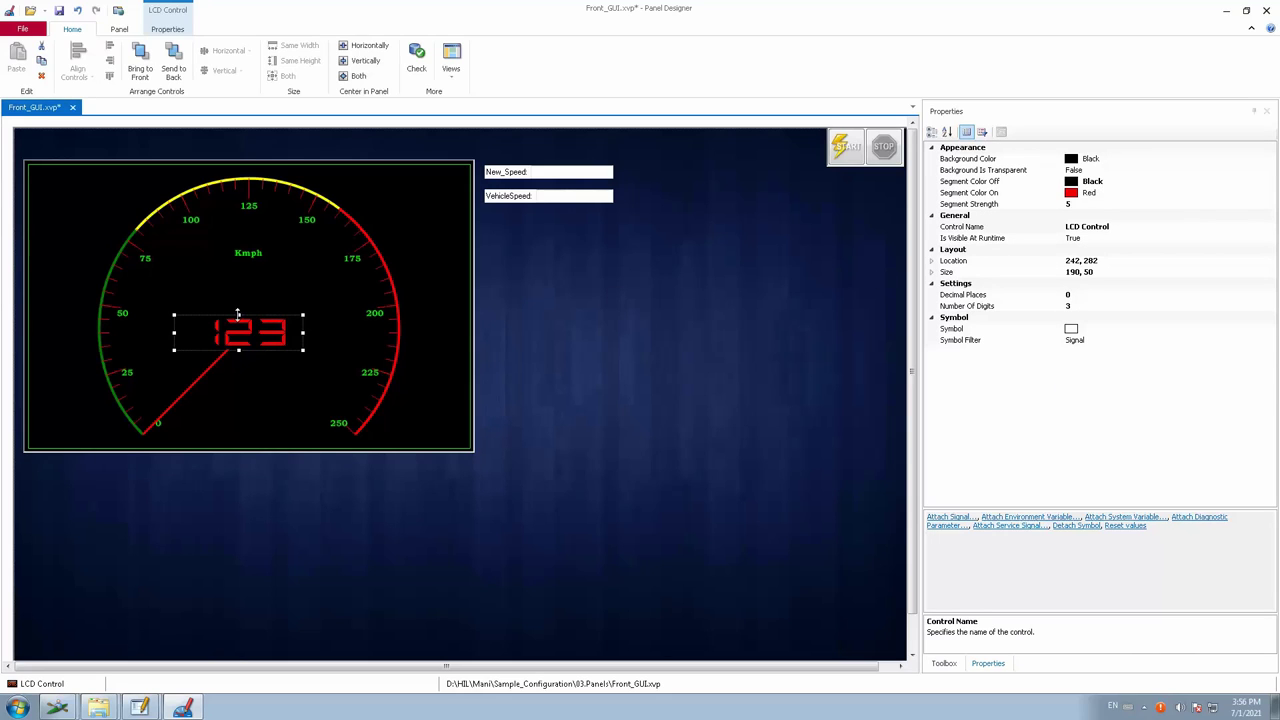
drag(238, 313, 204, 310)
drag(267, 344, 254, 347)
click(498, 418)
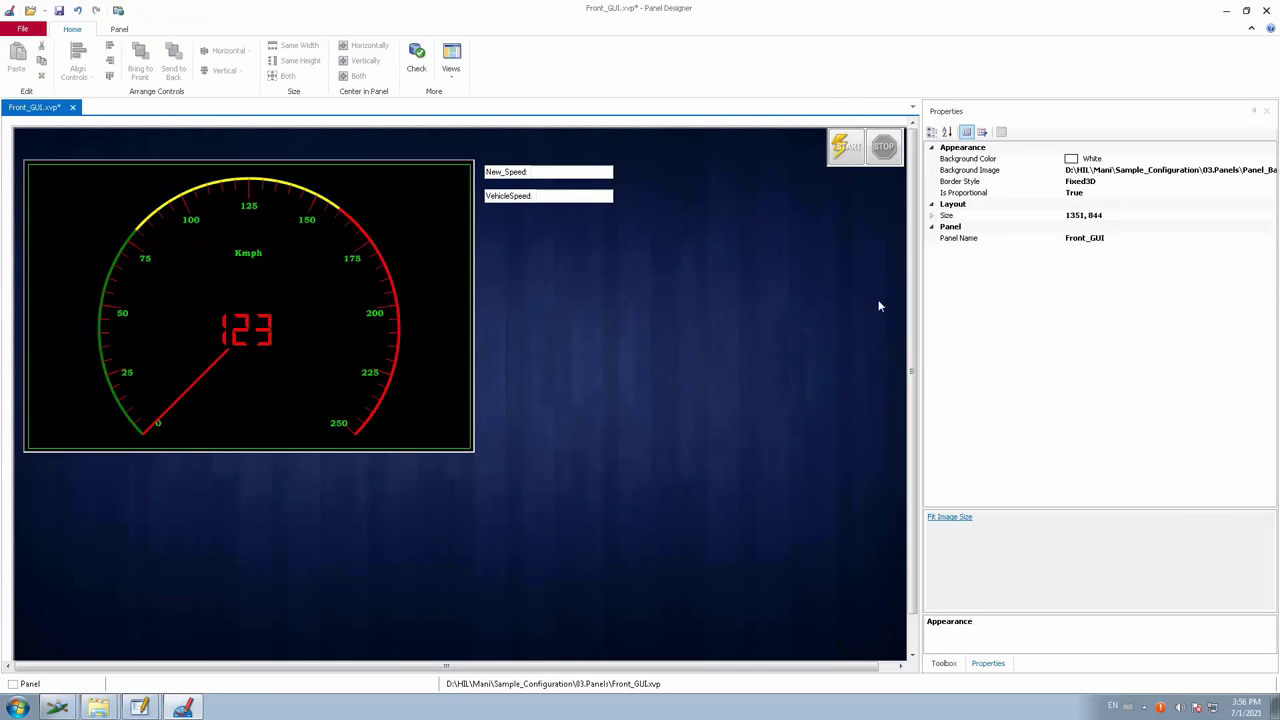
Examine which symbol types the LCD control's Symbol Filter property offers
click(248, 334)
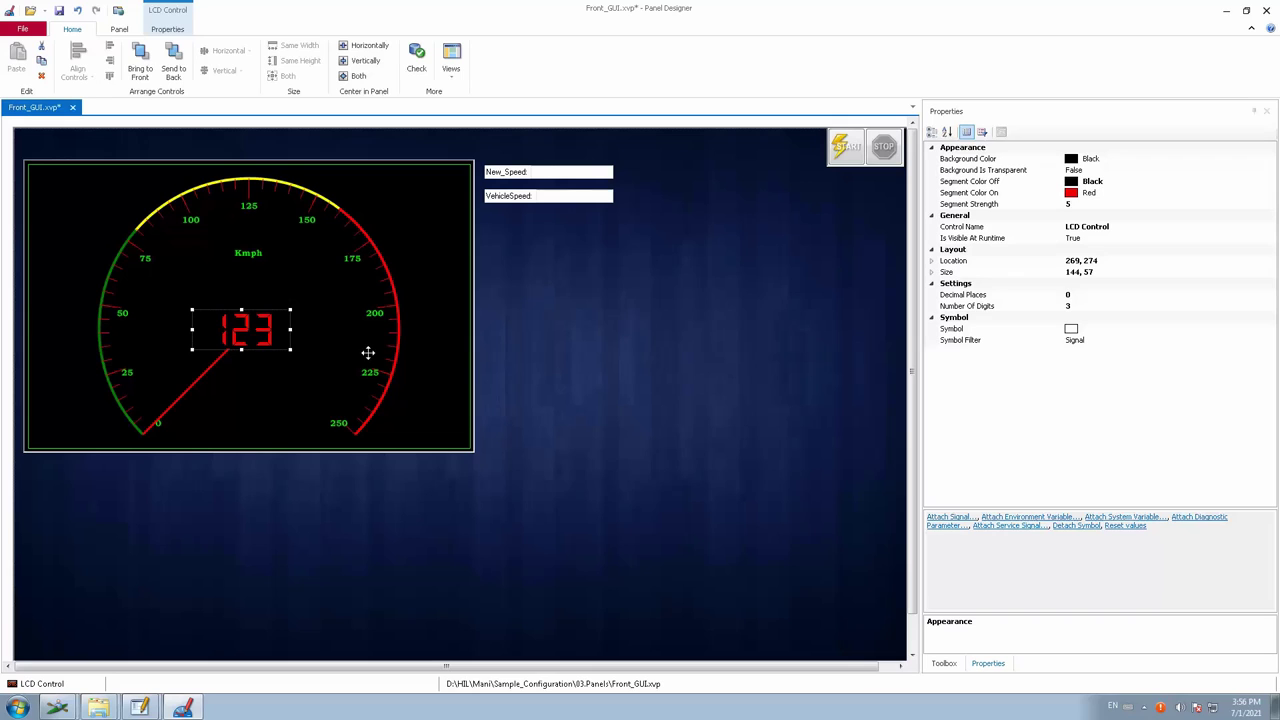
click(1110, 329)
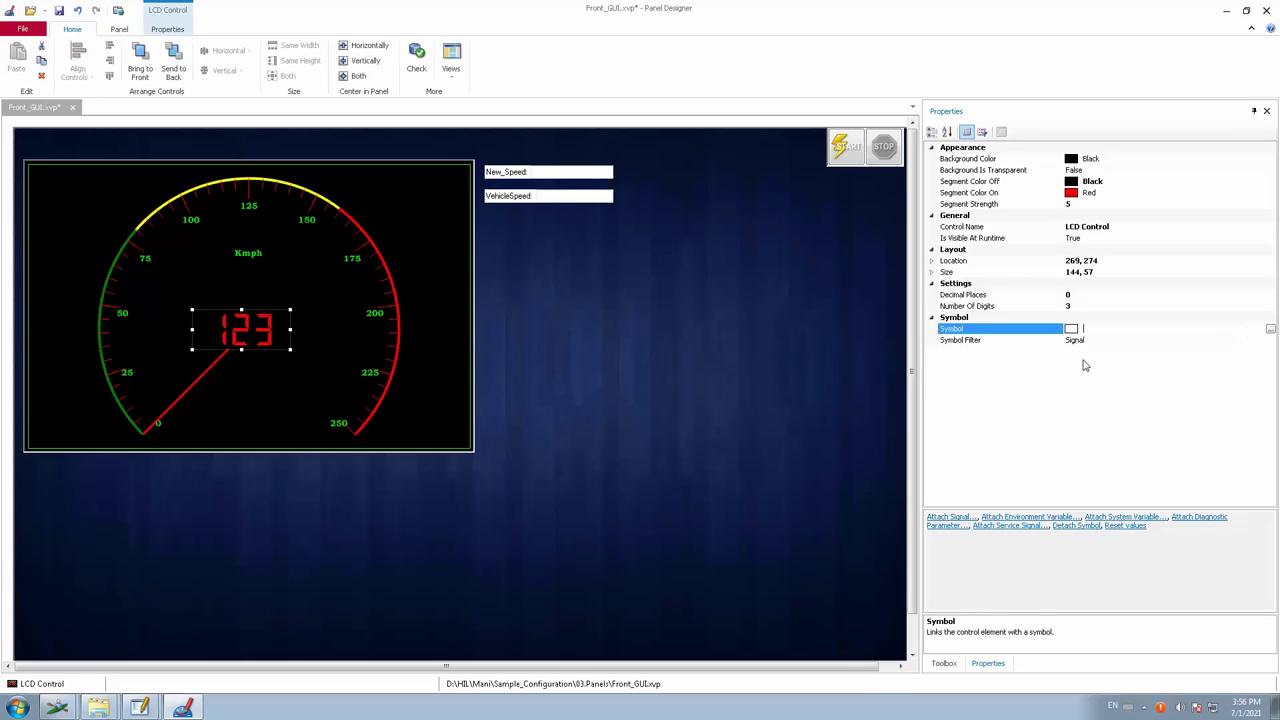
click(1141, 343)
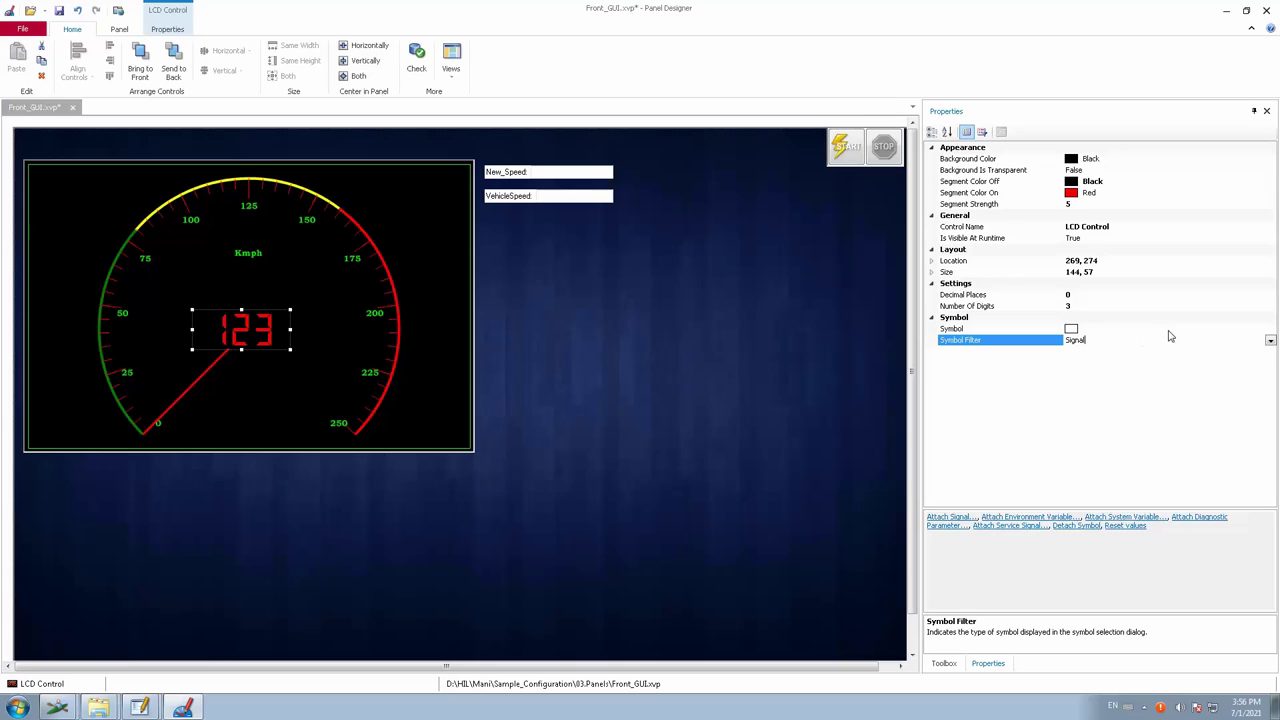
click(1128, 330)
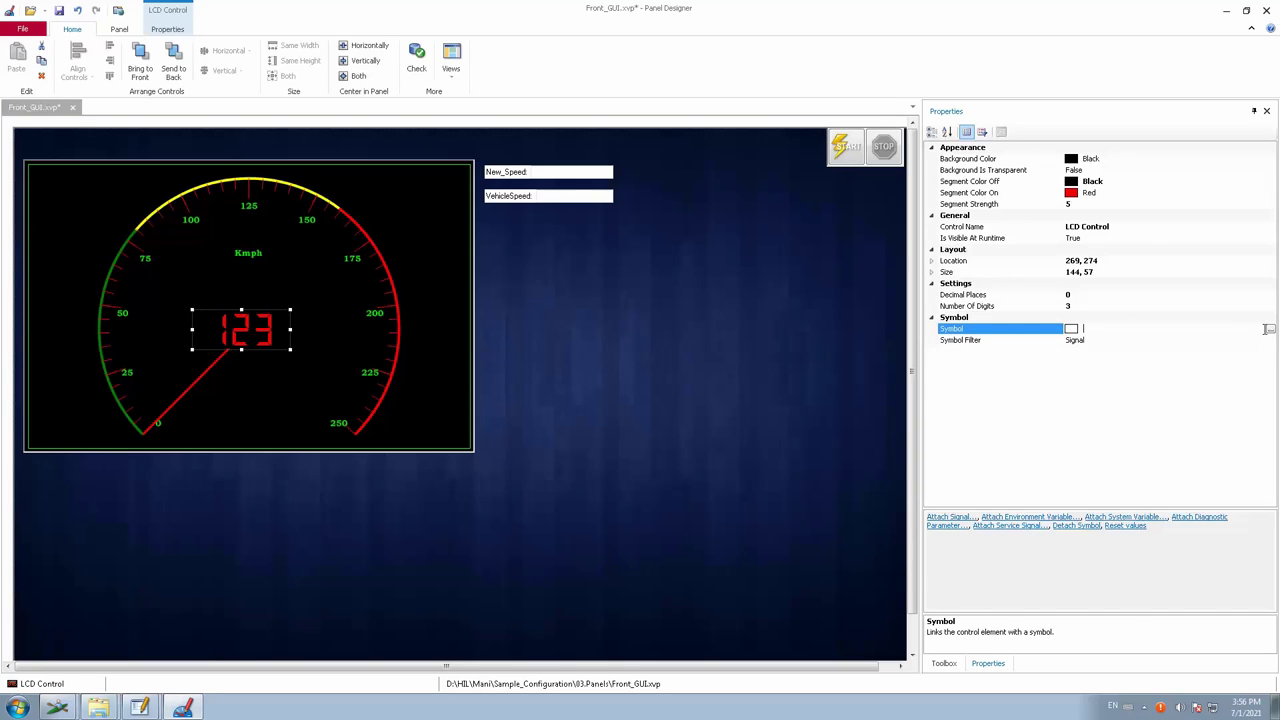
click(1228, 342)
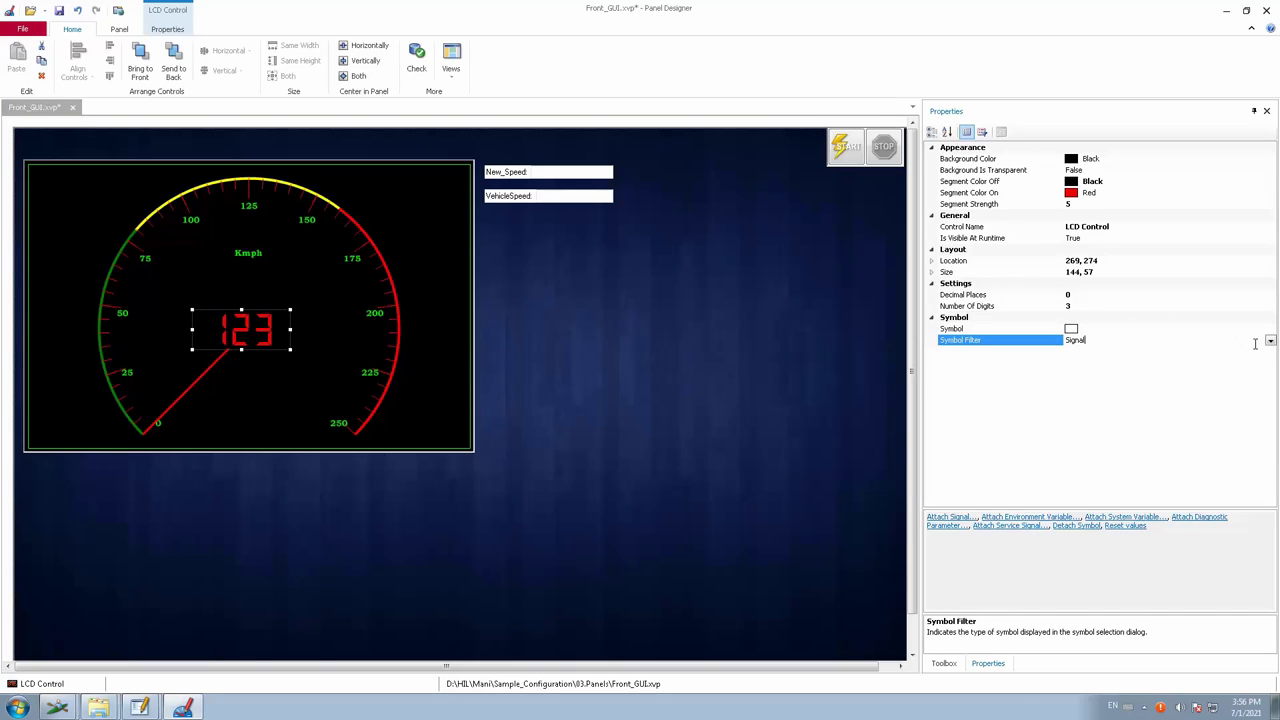
click(1270, 341)
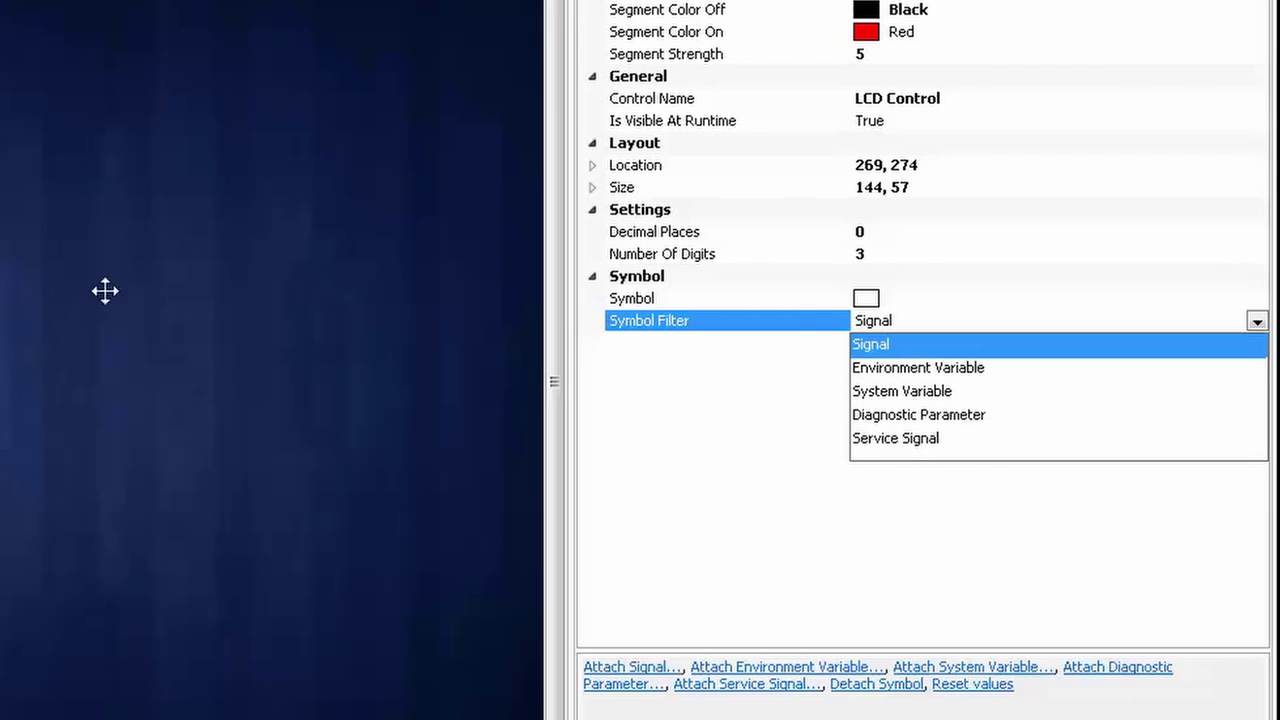
click(797, 381)
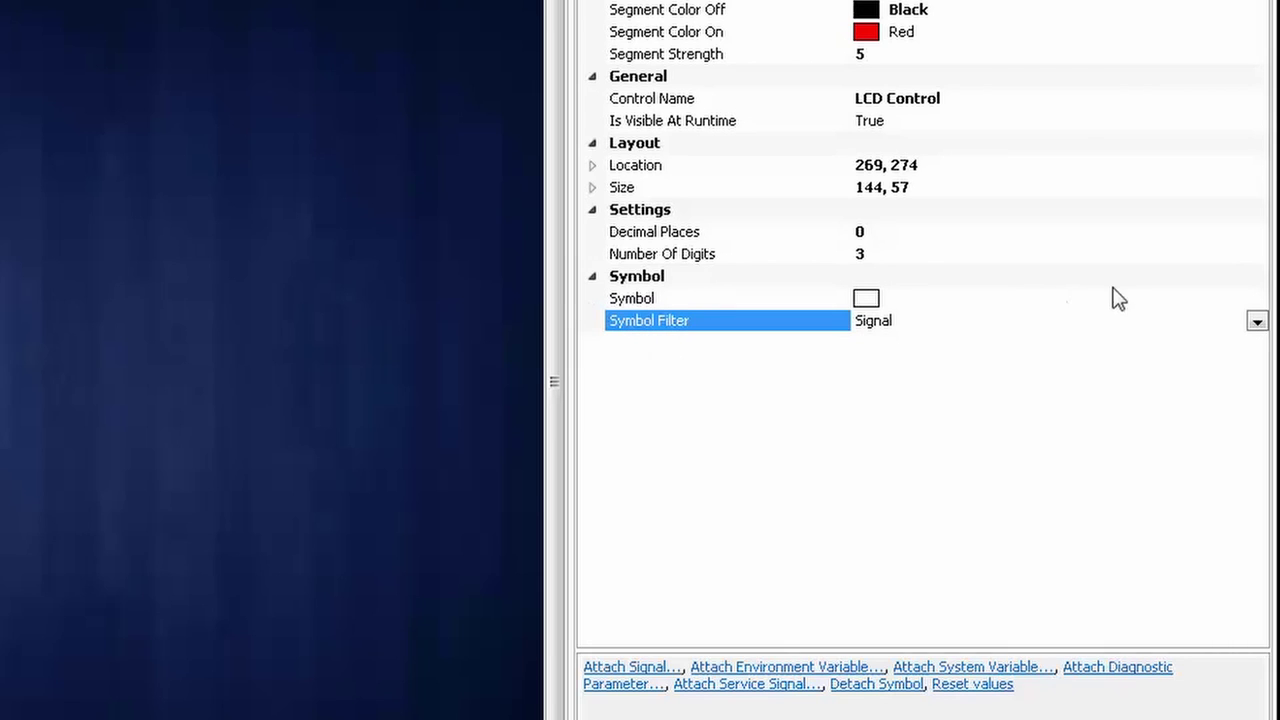
Search the symbols for vehiclespeed and link the LCD control to the VehicleSpeed signal of the GWBridge node
key(Up)
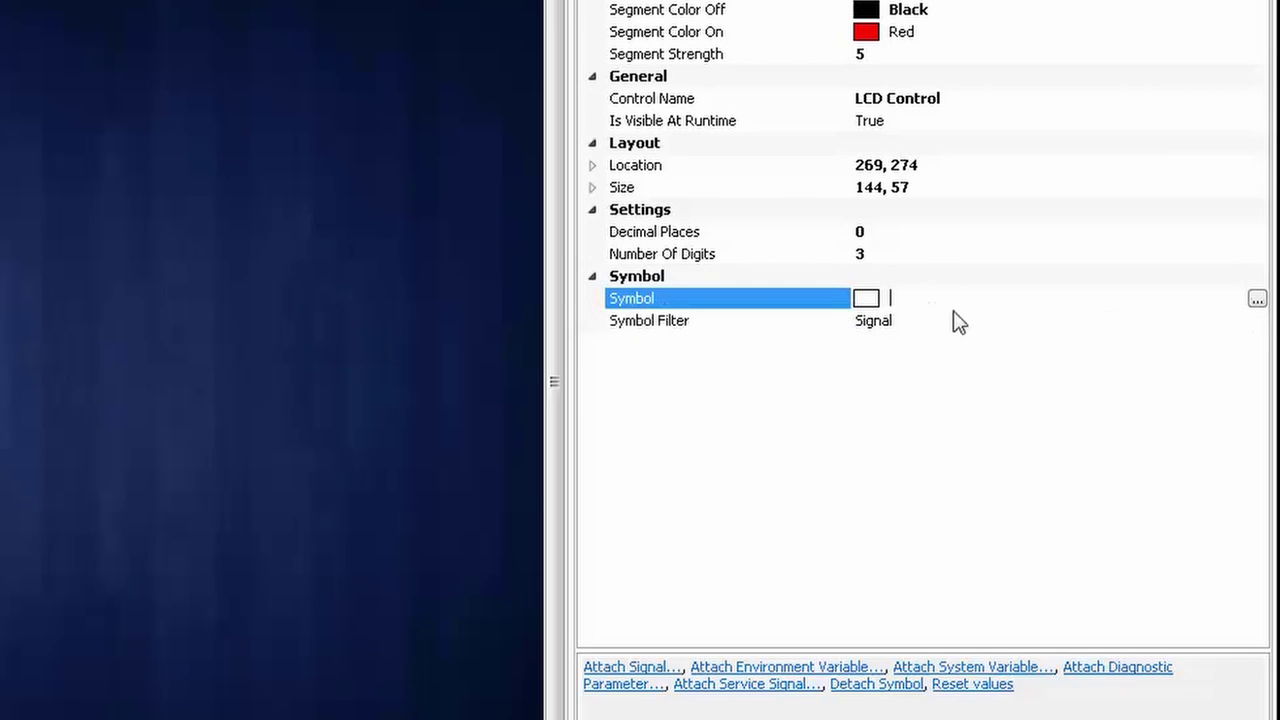
click(1257, 300)
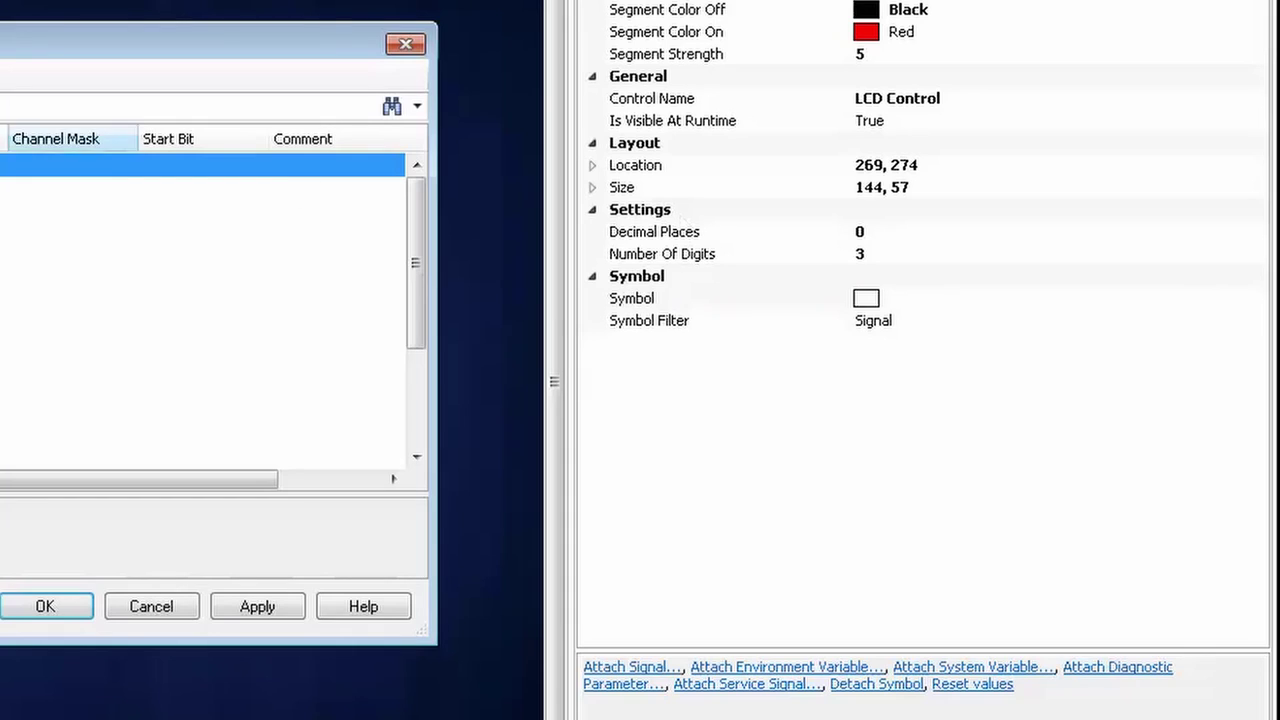
text(vehicl)
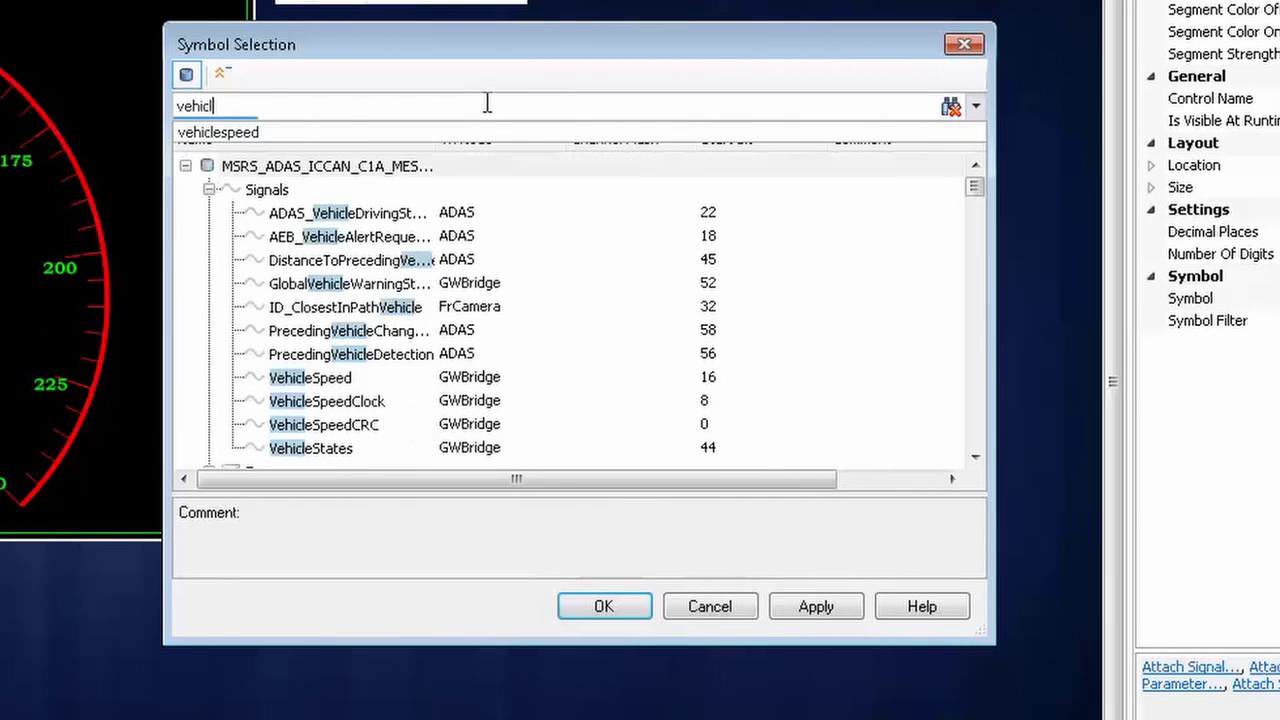
click(276, 132)
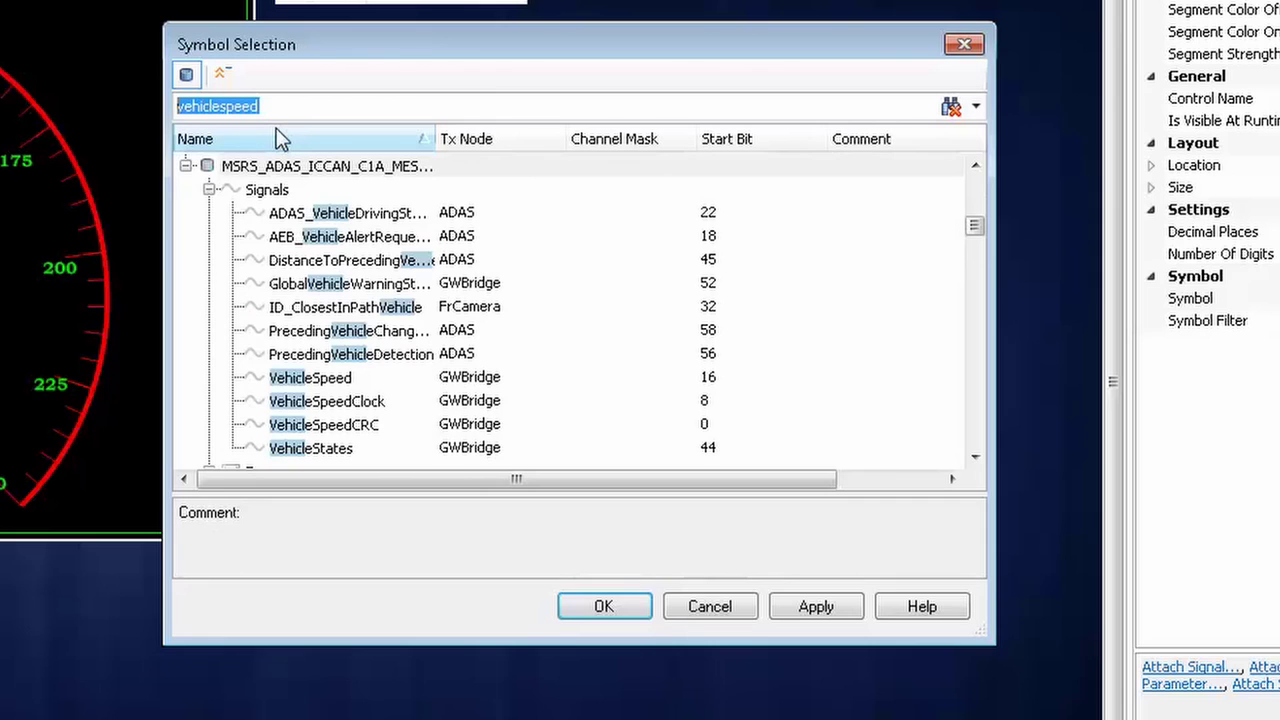
double_click(311, 215)
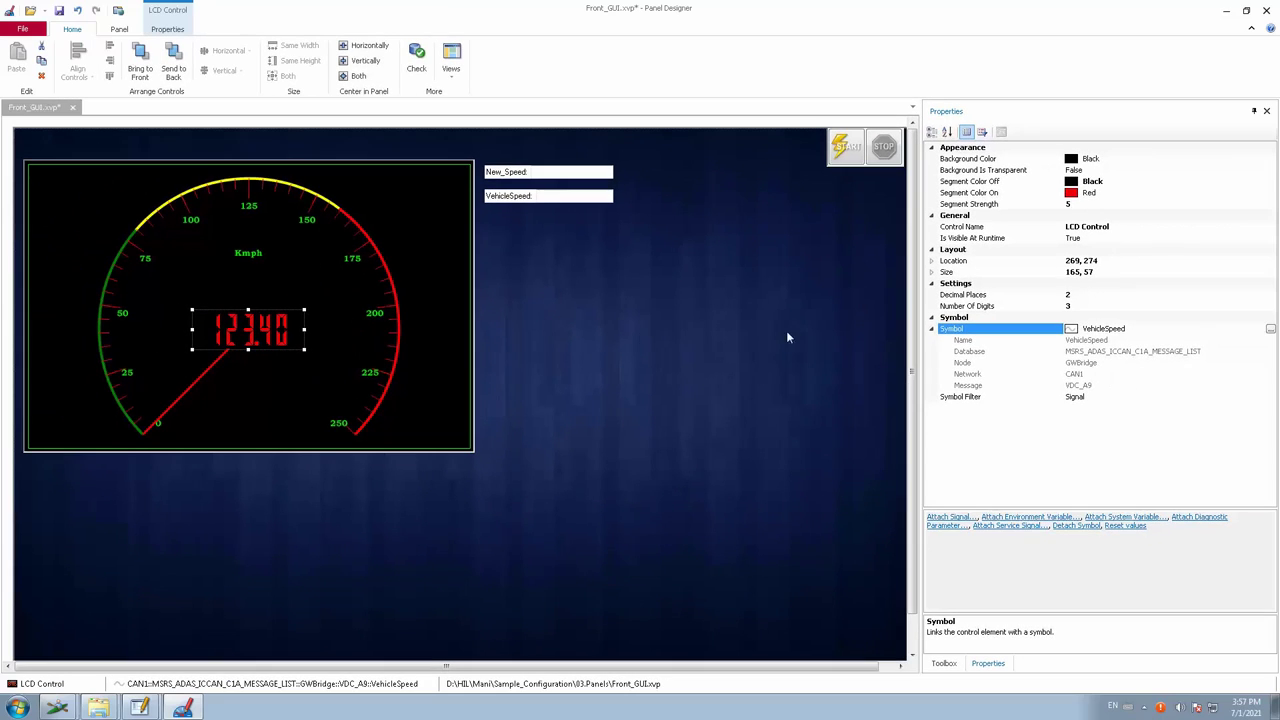
Set the LCD control's Decimal Places to 0 and save the Front_GUI panel
click(1090, 294)
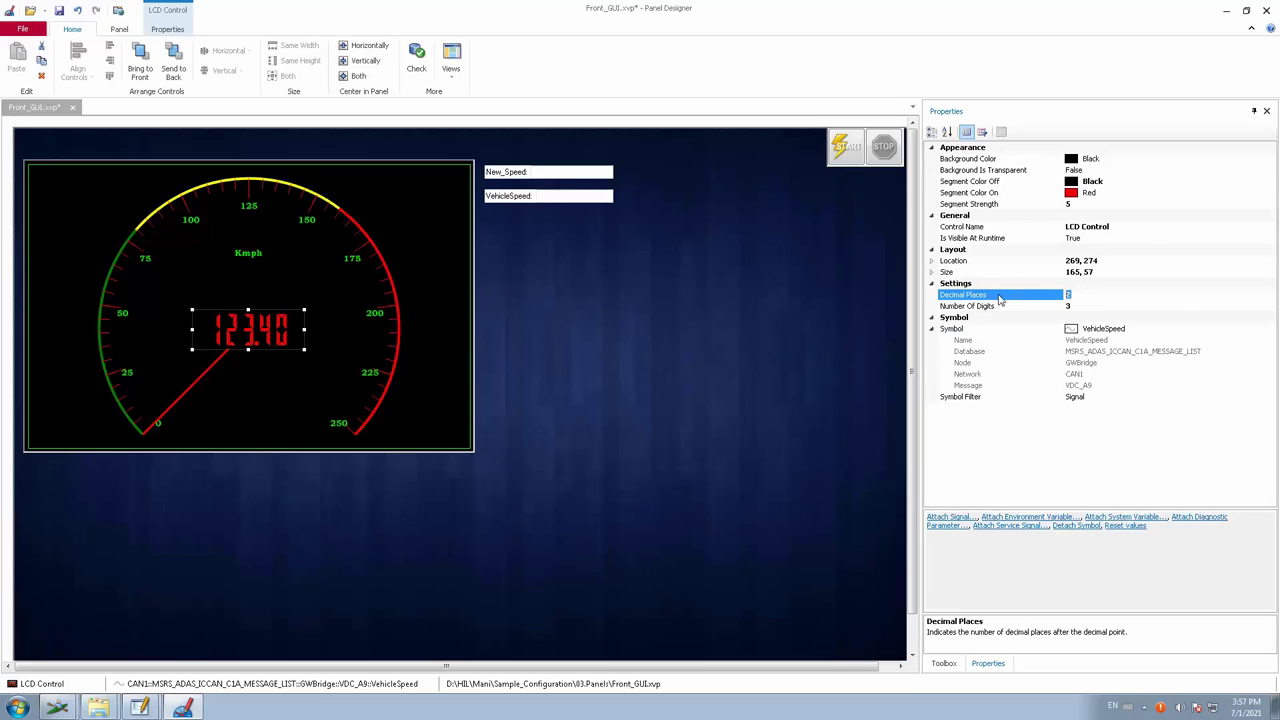
text(0)
key(Return)
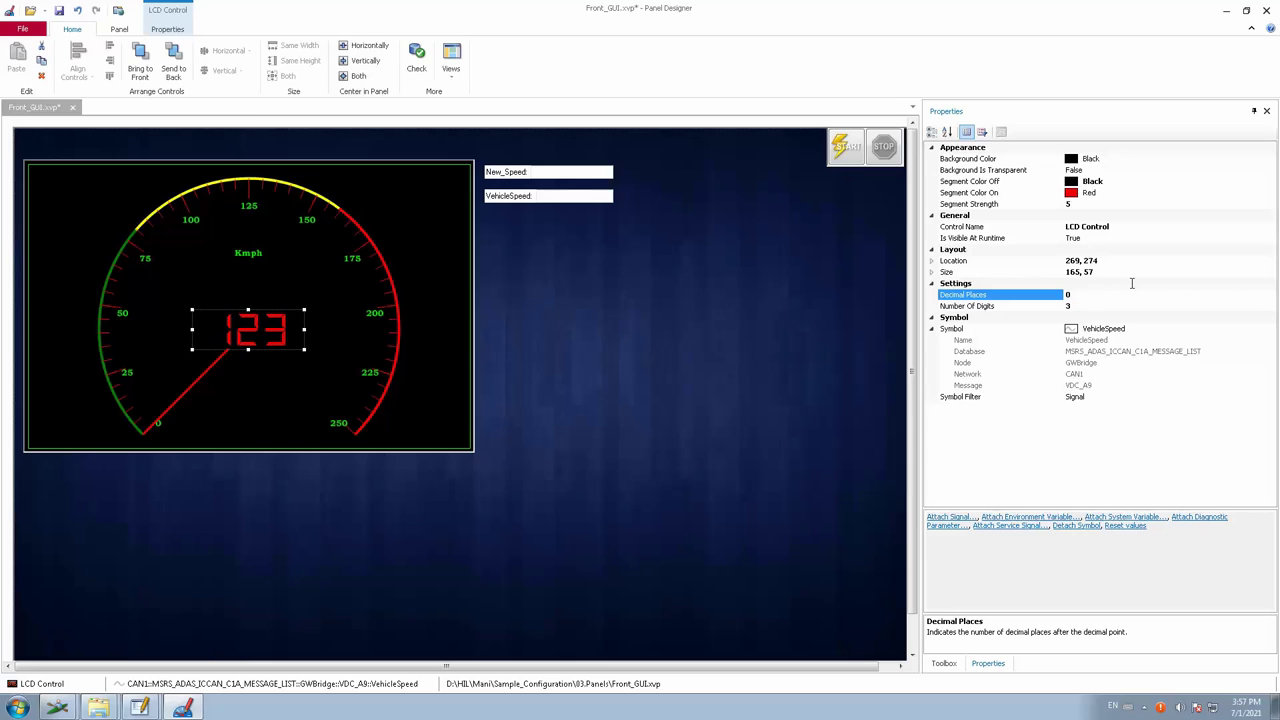
click(59, 11)
Switch to the Front_GUI panel window in CANoe, move it slightly on the desktop and start the measurement
click(1226, 14)
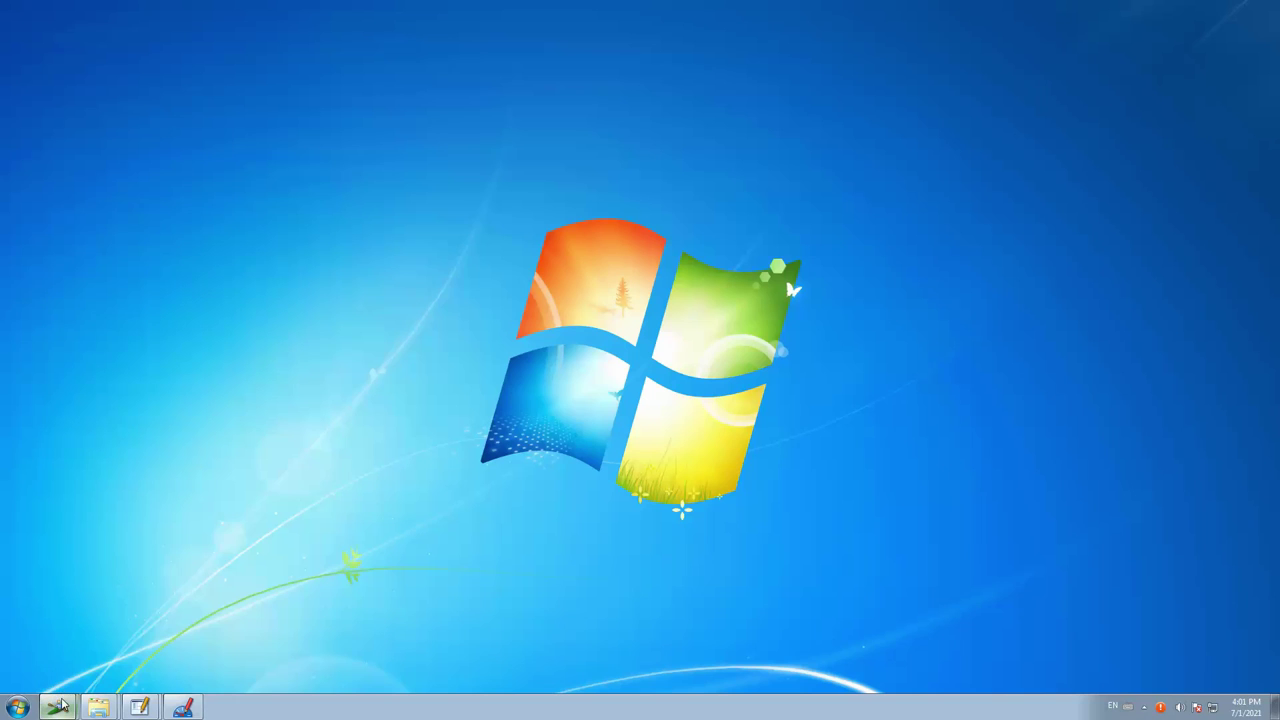
mouse_move(57, 706)
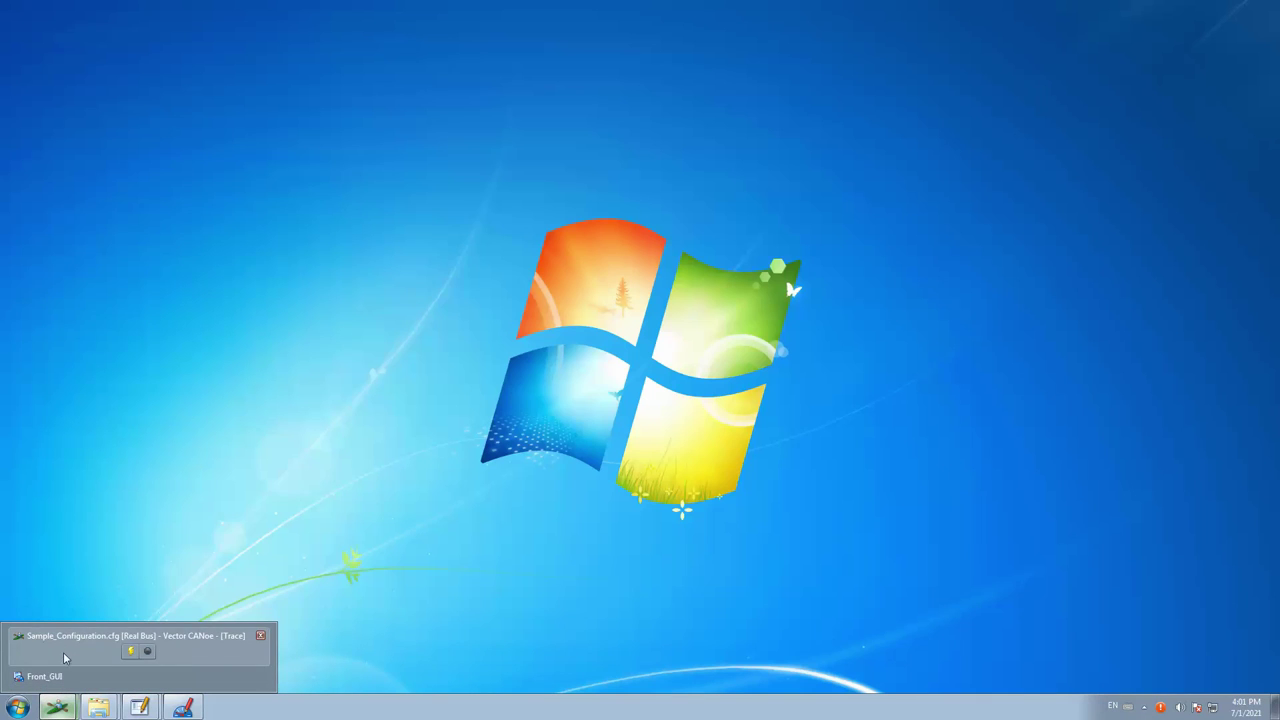
click(58, 677)
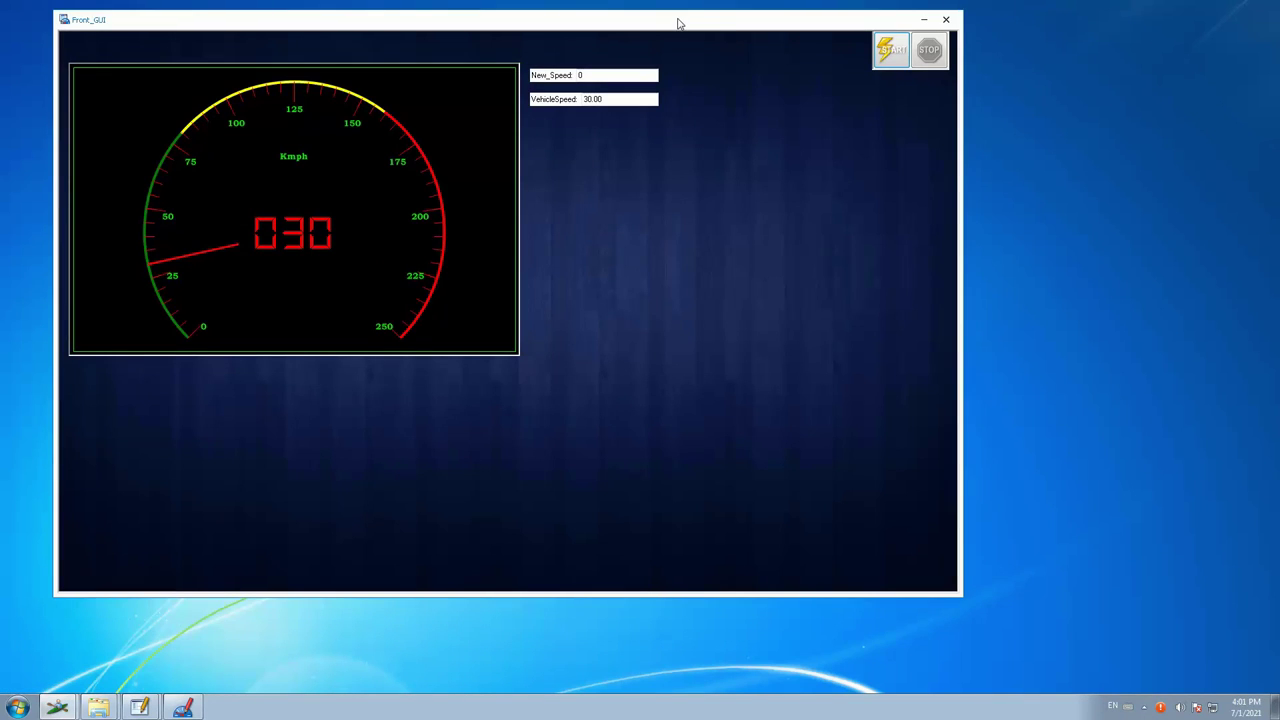
drag(714, 23, 717, 42)
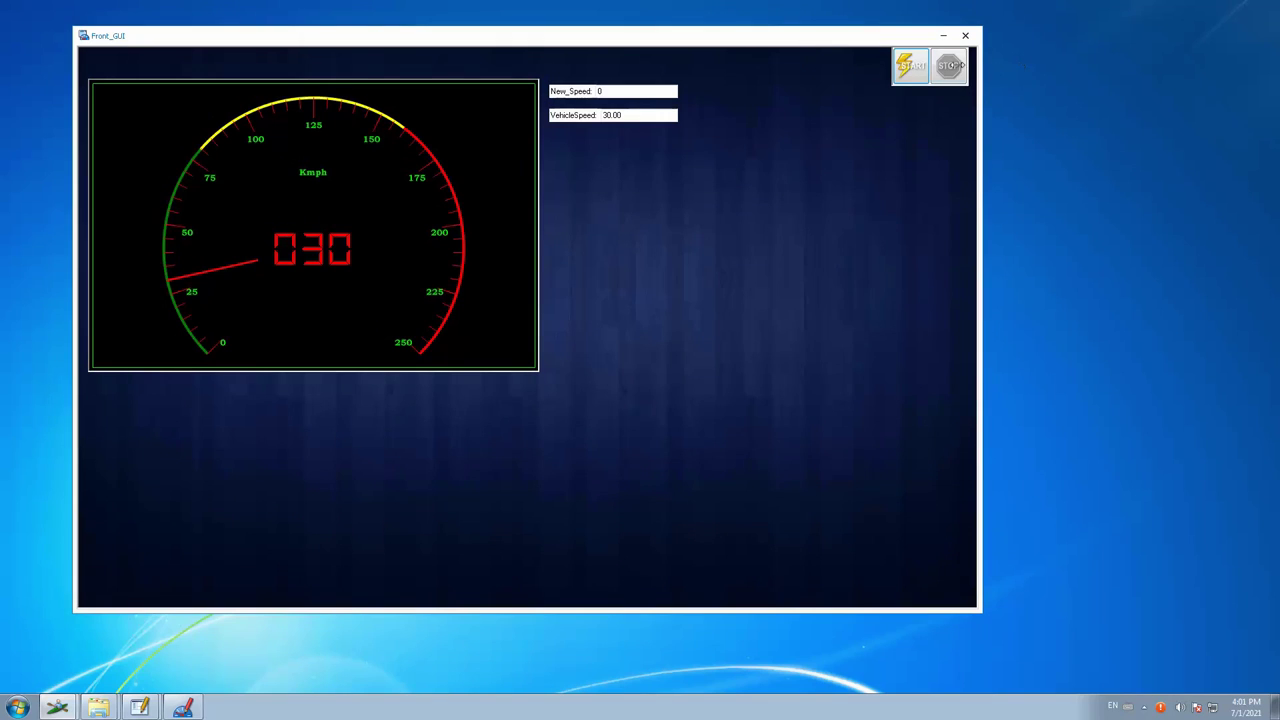
click(905, 70)
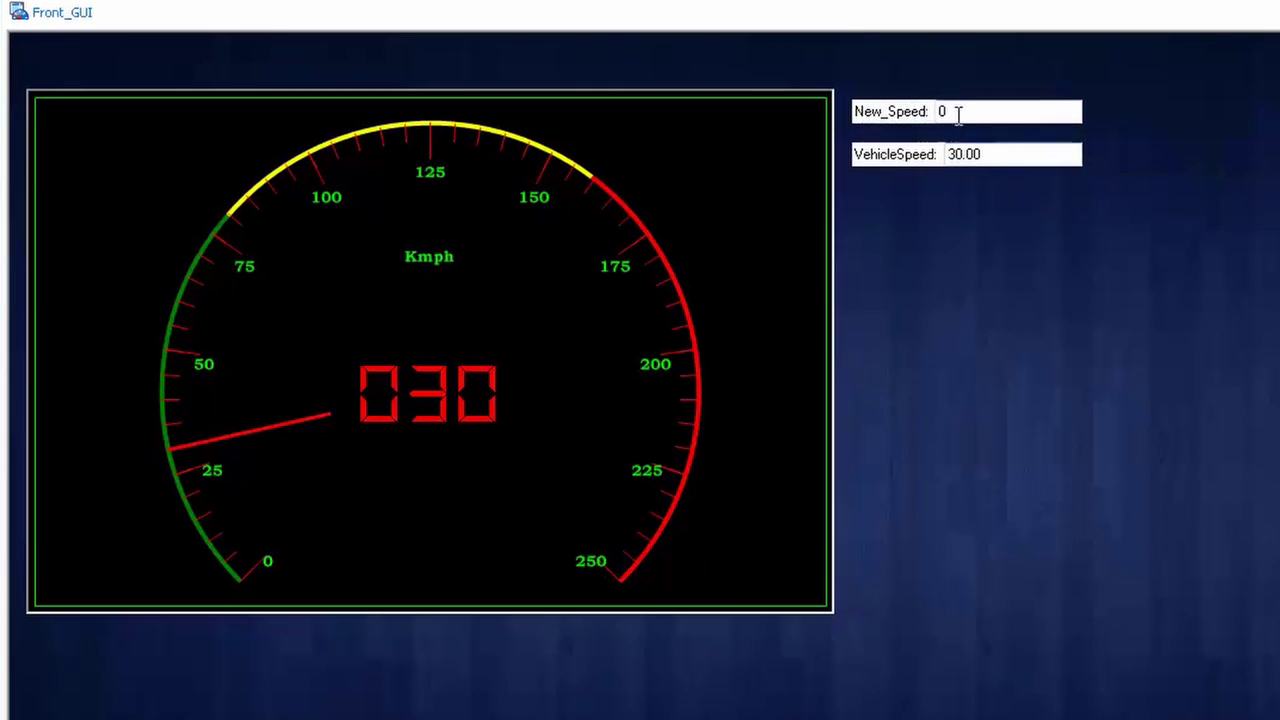
Enter 100 as the New_Speed value in the running panel
double_click(958, 115)
text(100)
key(Return)
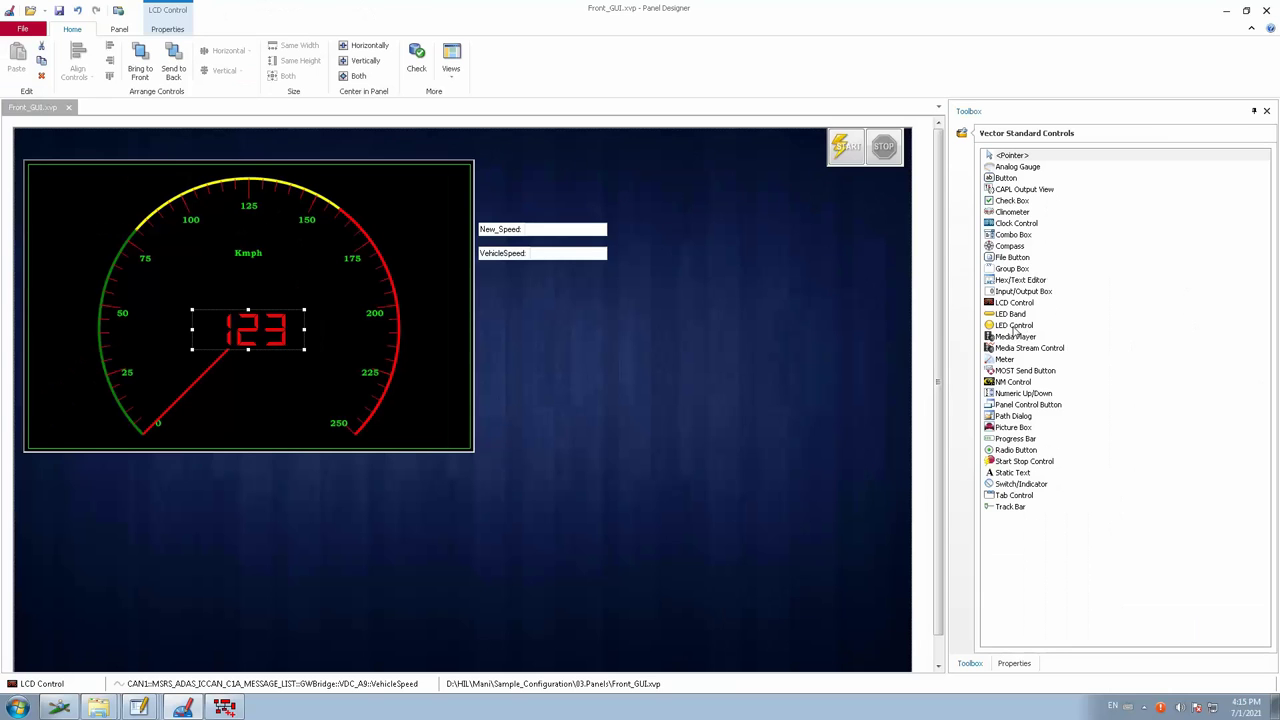
Add an LED Control to the panel above the New_Speed field, at about 697, 47, and show its properties
click(1008, 327)
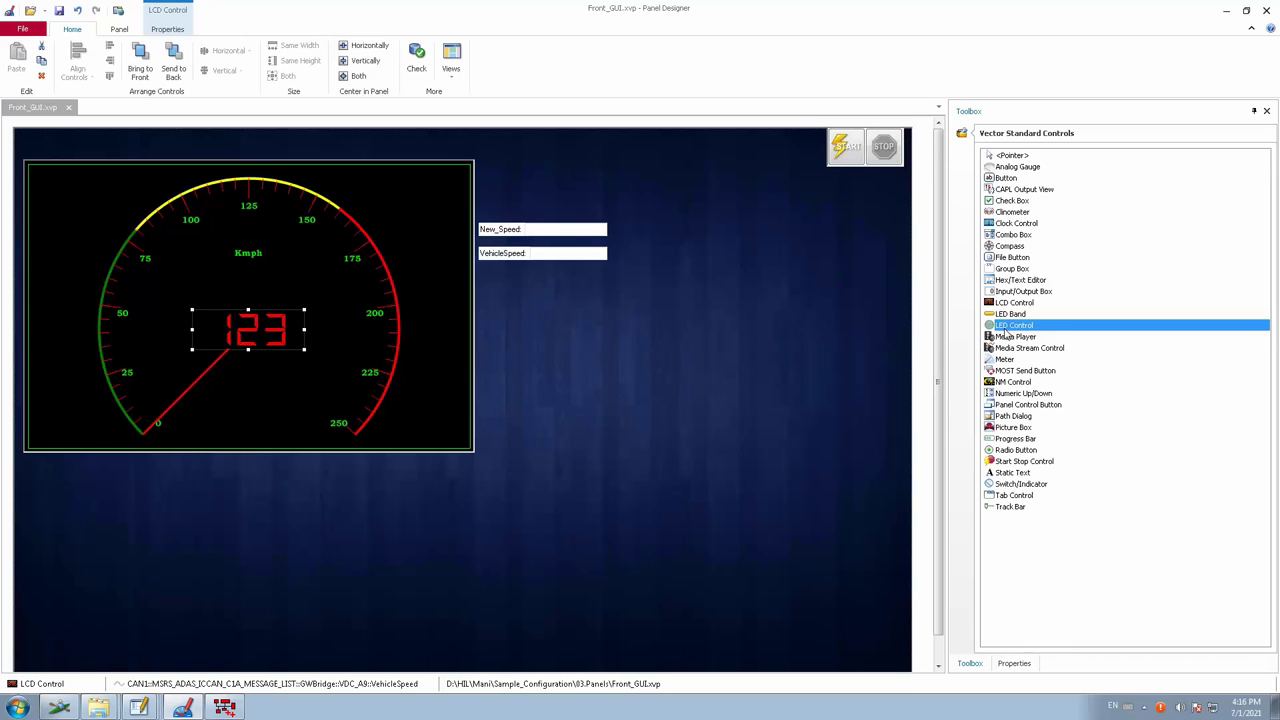
drag(1010, 332, 206, 322)
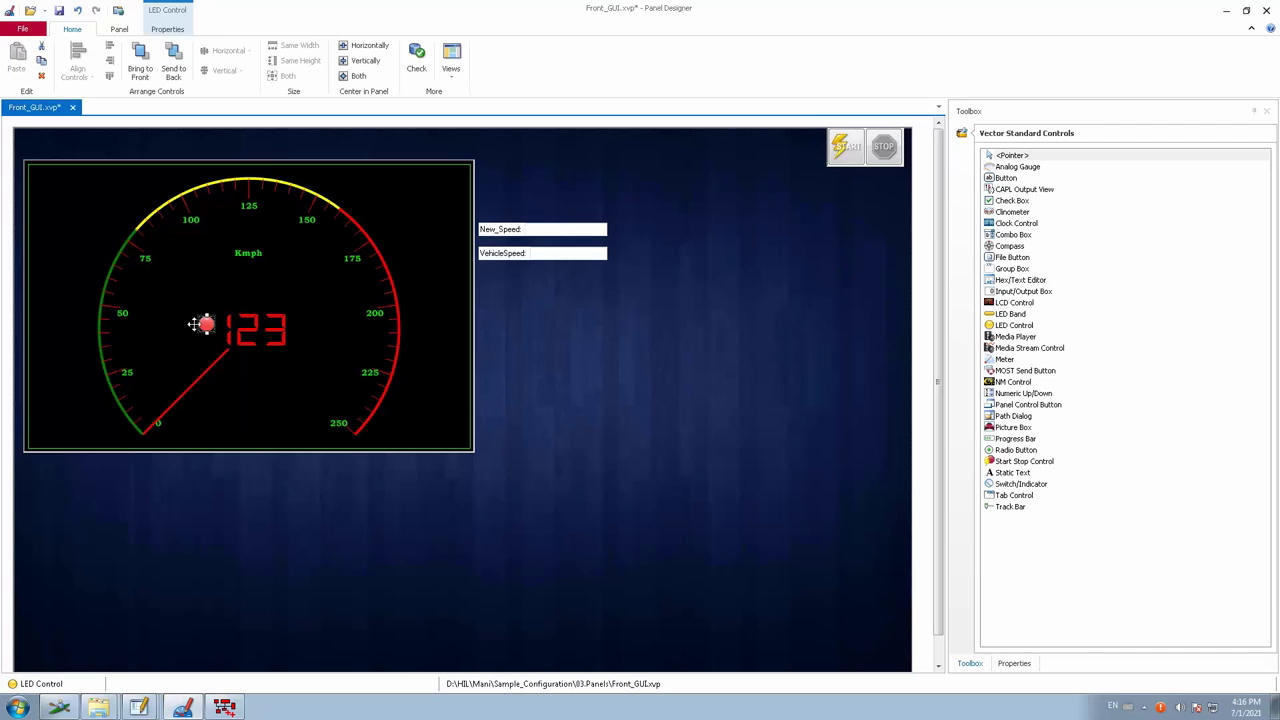
click(405, 300)
drag(521, 322, 492, 173)
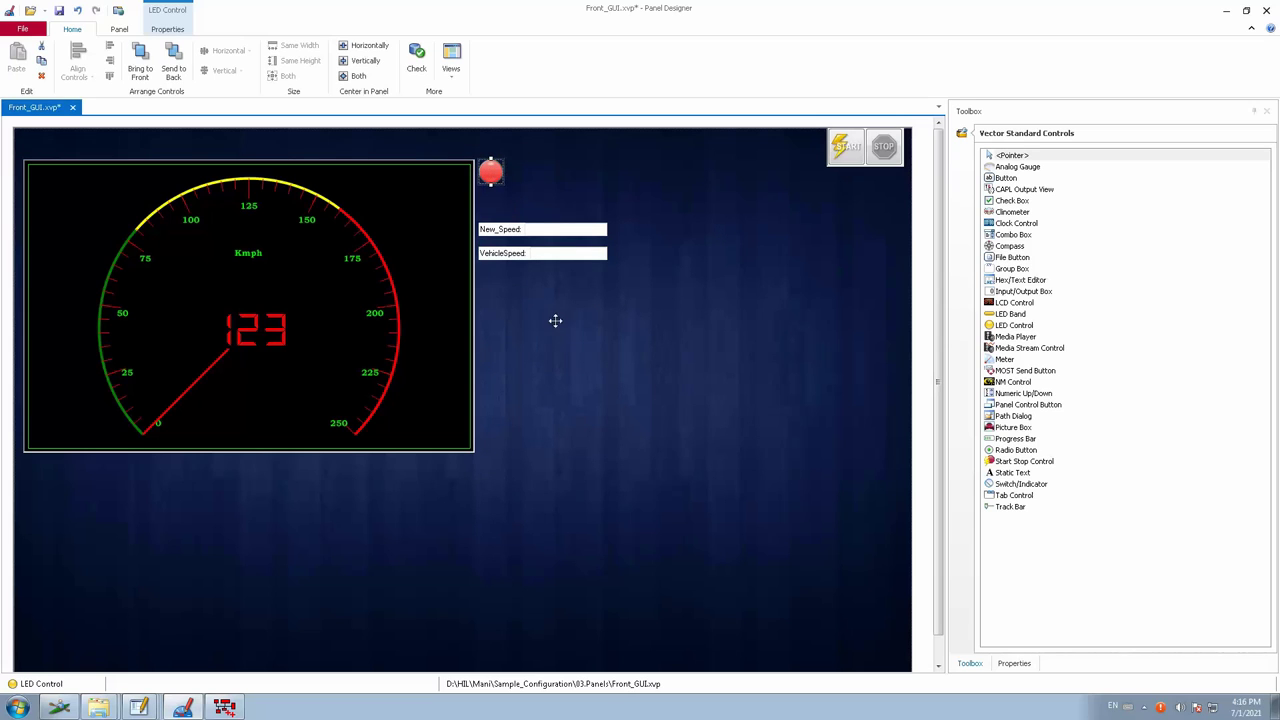
drag(492, 172, 490, 172)
click(1013, 663)
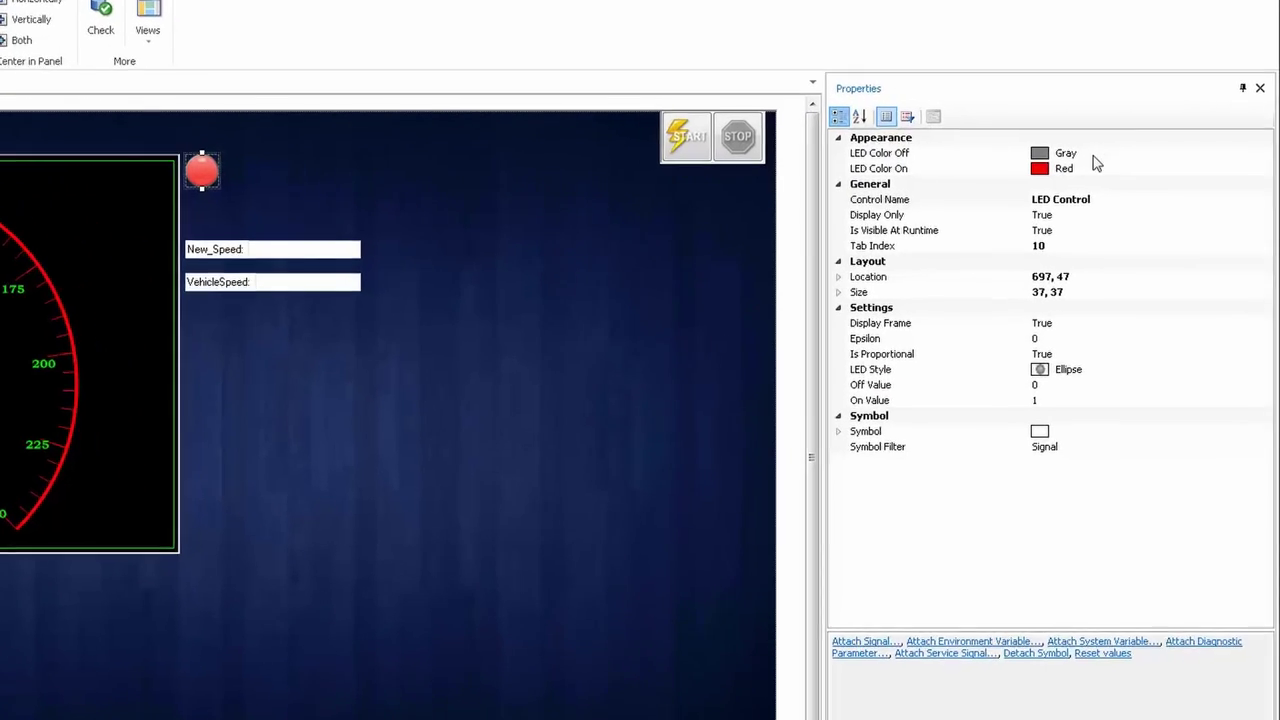
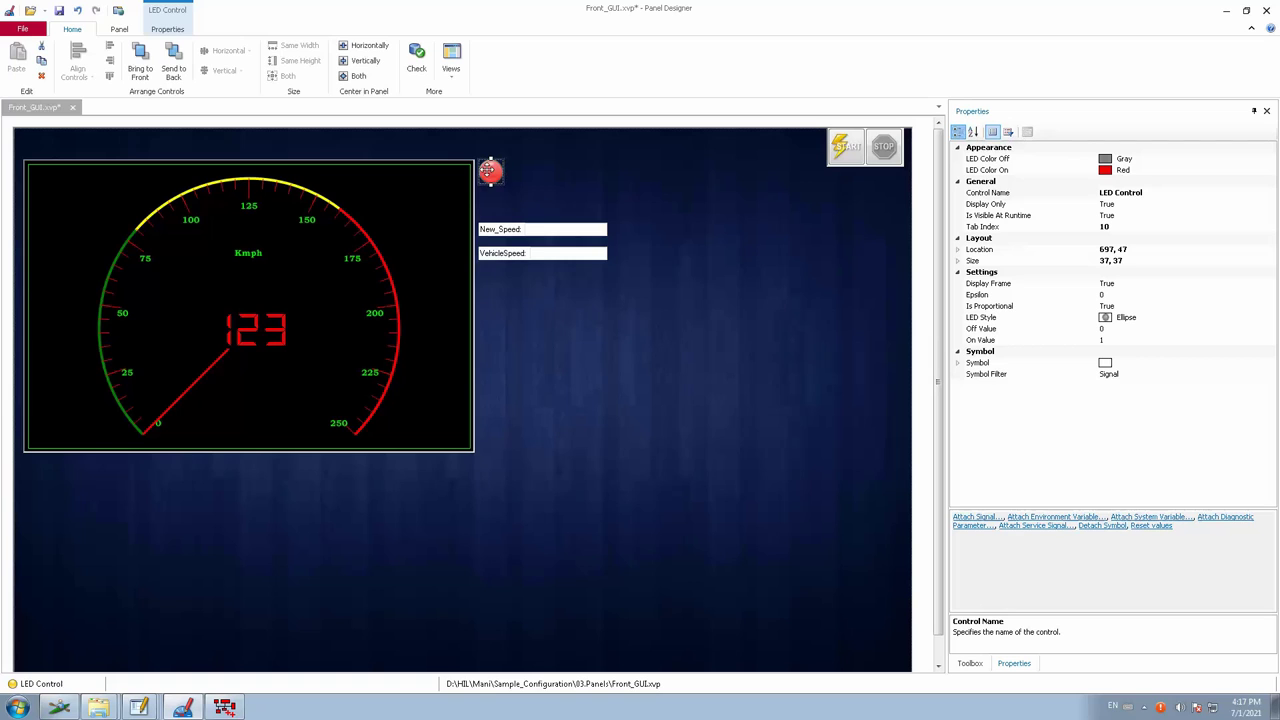
Turn off the LED control's frame by setting Display Frame to False
click(1120, 285)
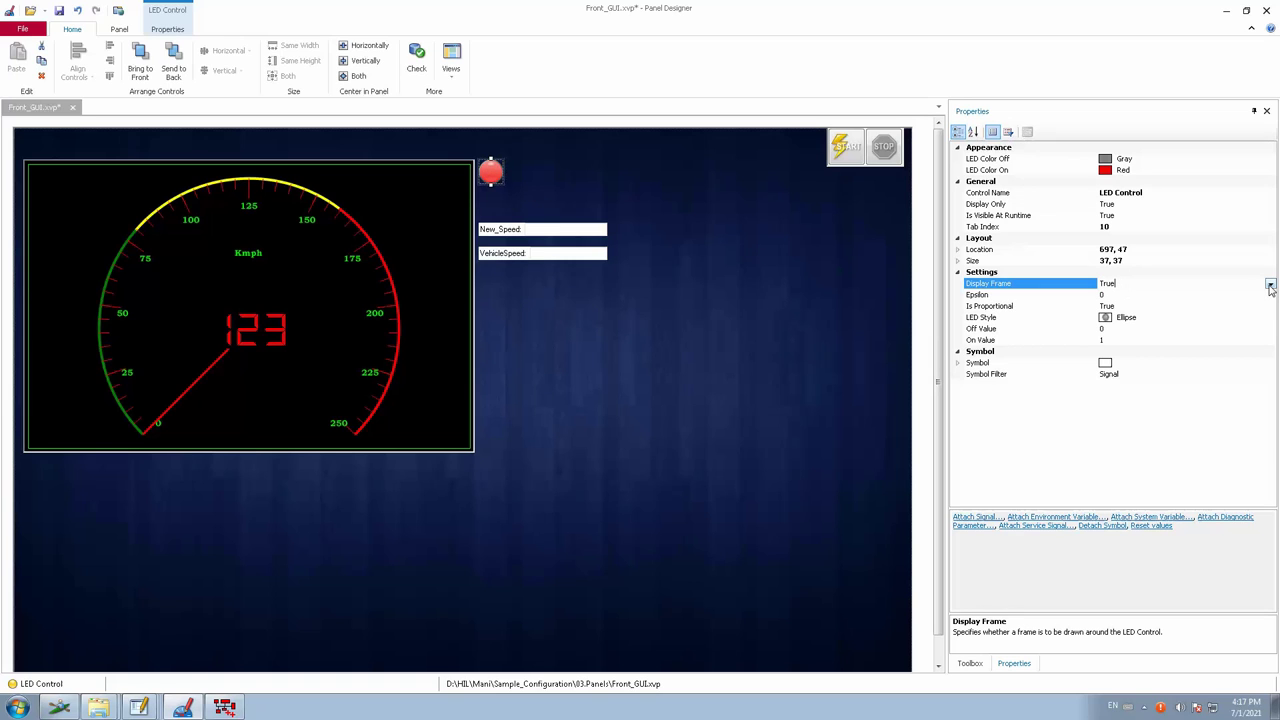
click(1270, 285)
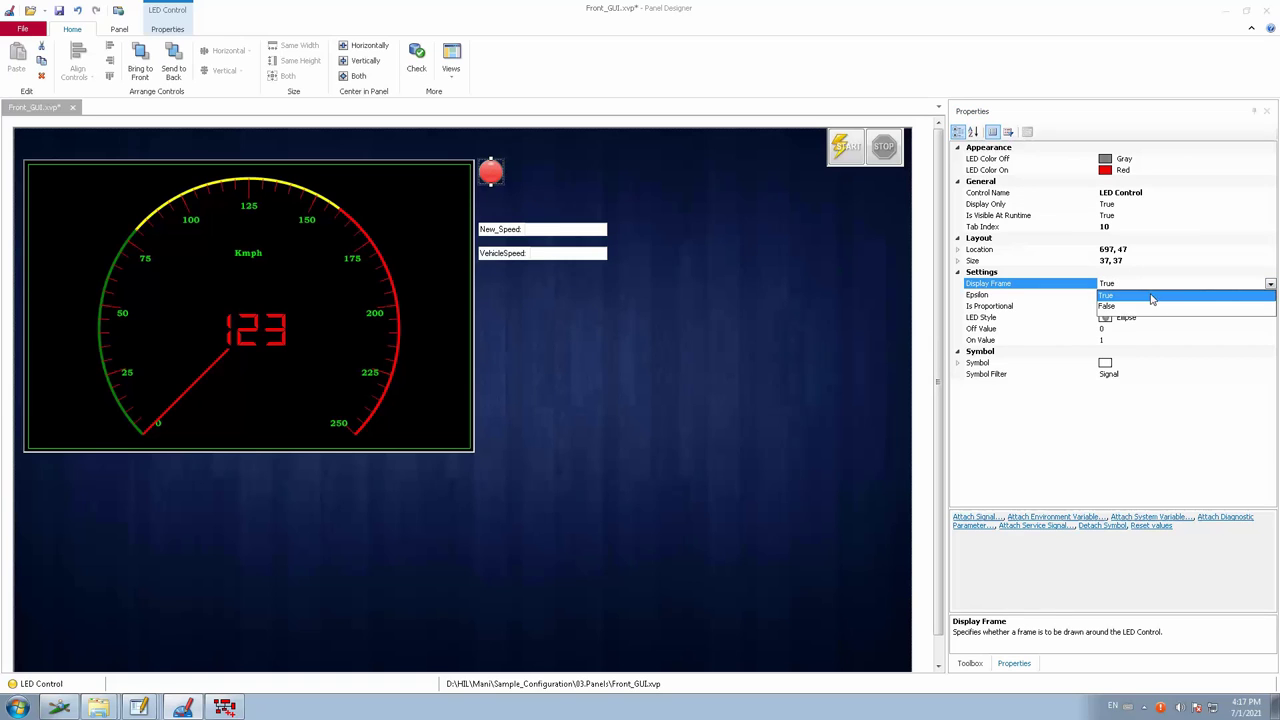
click(1107, 306)
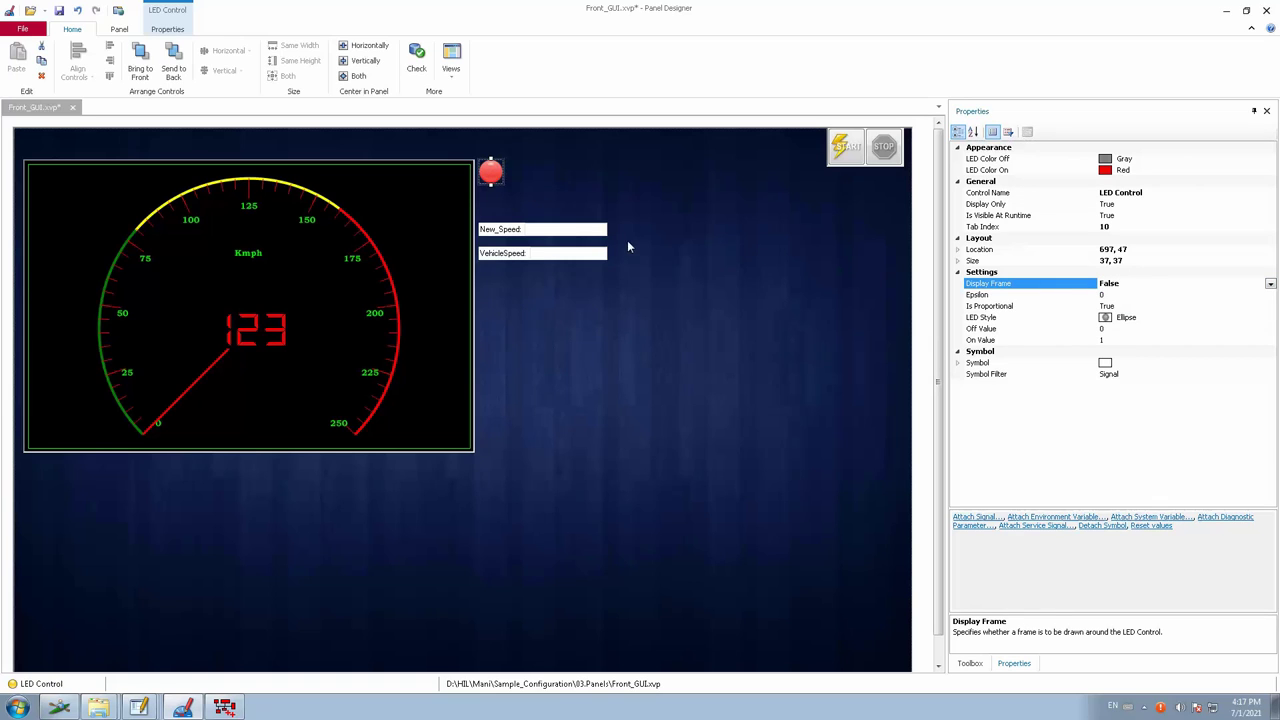
click(542, 188)
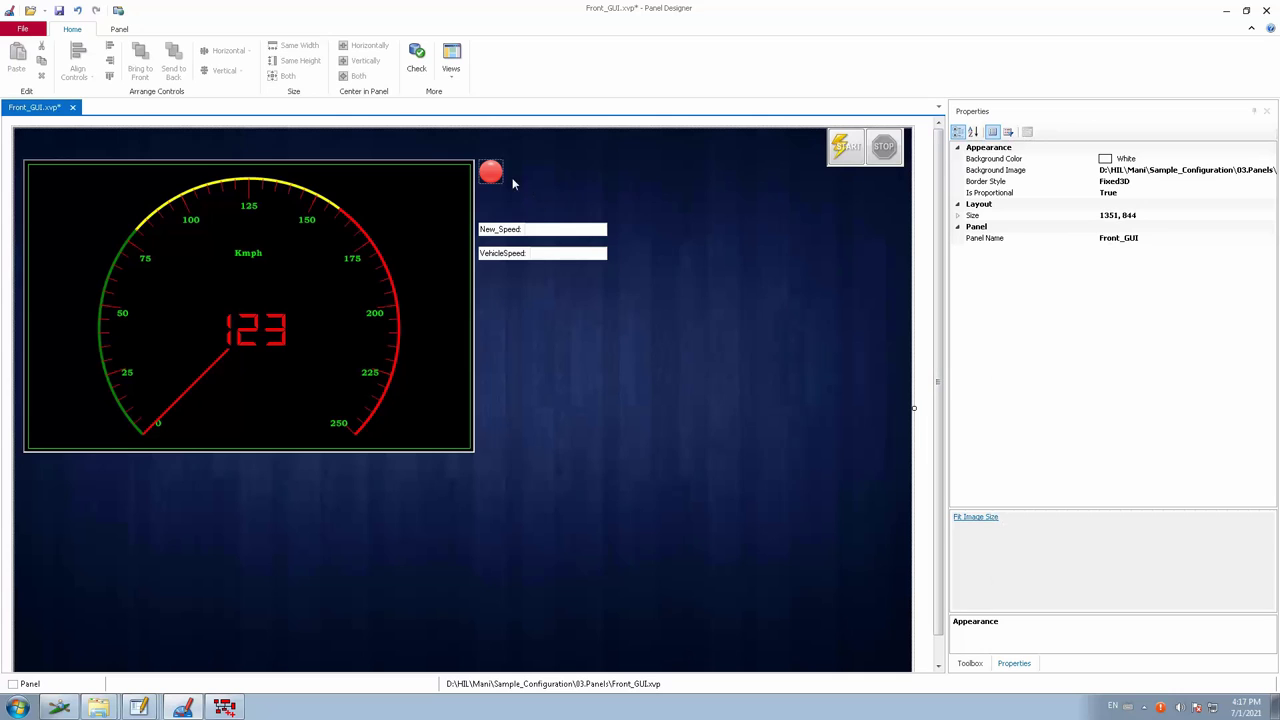
Select the LED control again and set its Epsilon to 0.1
click(491, 175)
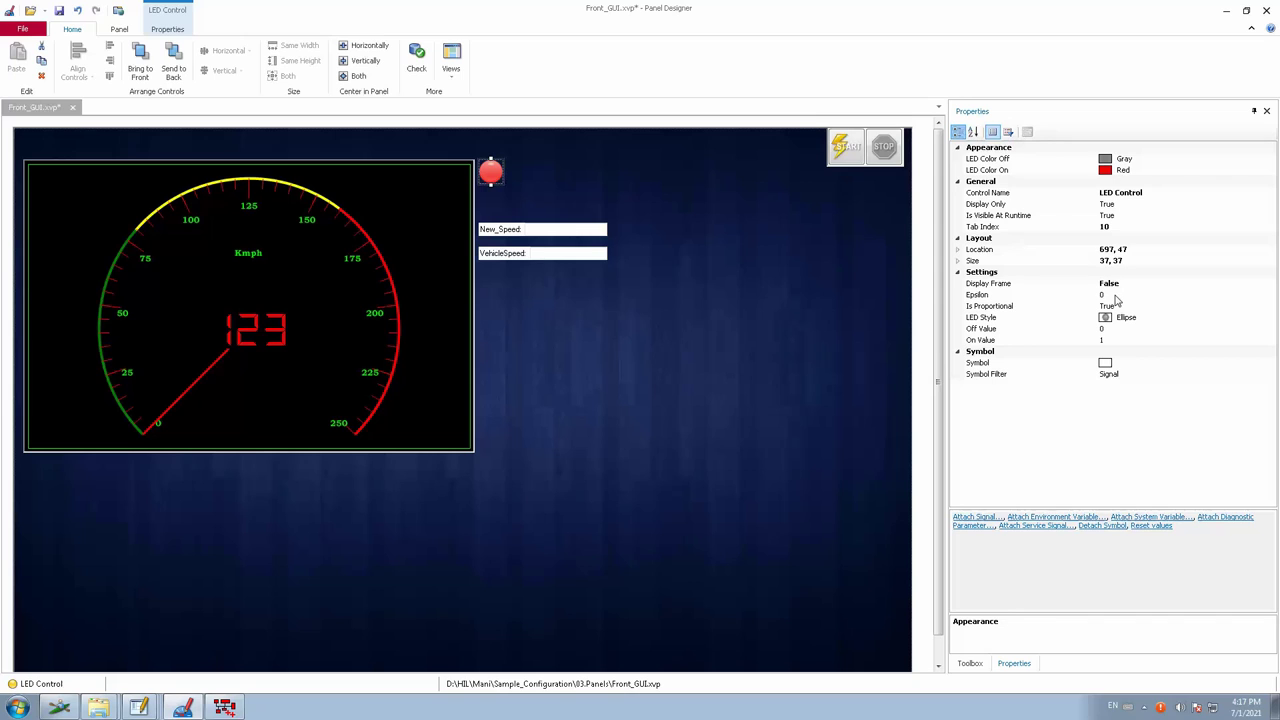
click(1114, 296)
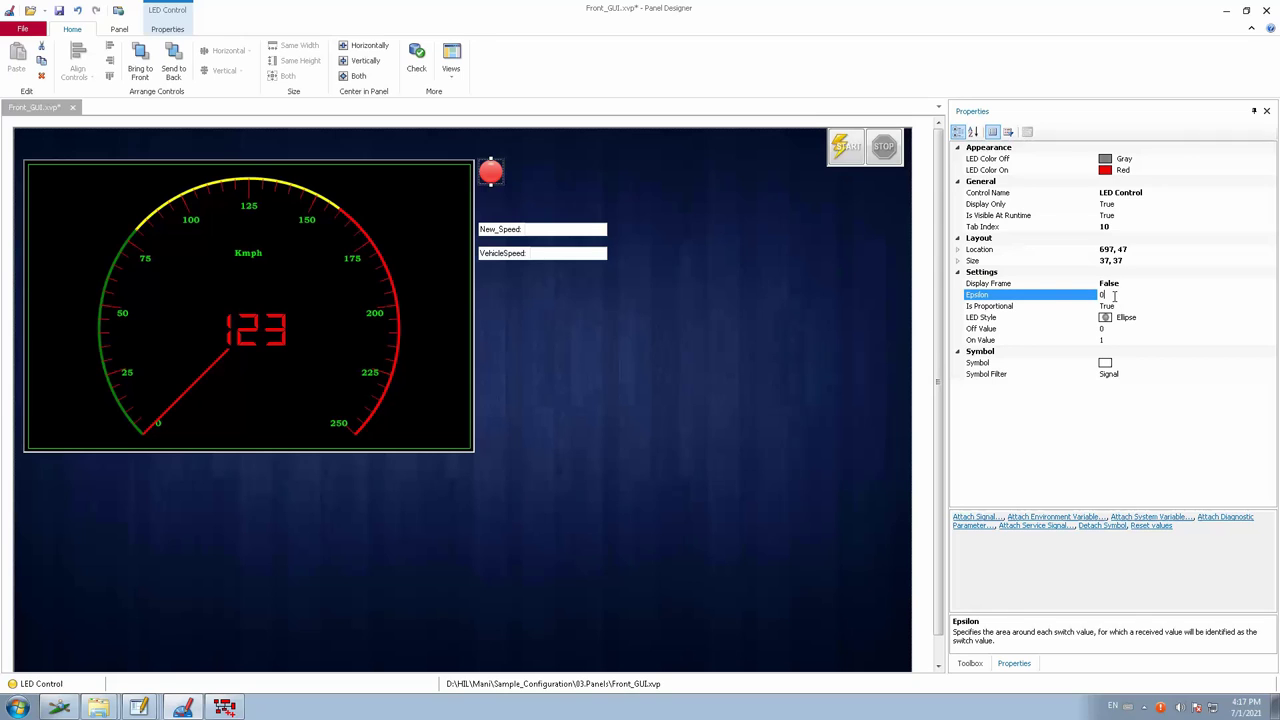
double_click(1112, 296)
text(0.1)
click(1059, 294)
text(5)
Examine the options of the LED control's Is Proportional property
click(1122, 306)
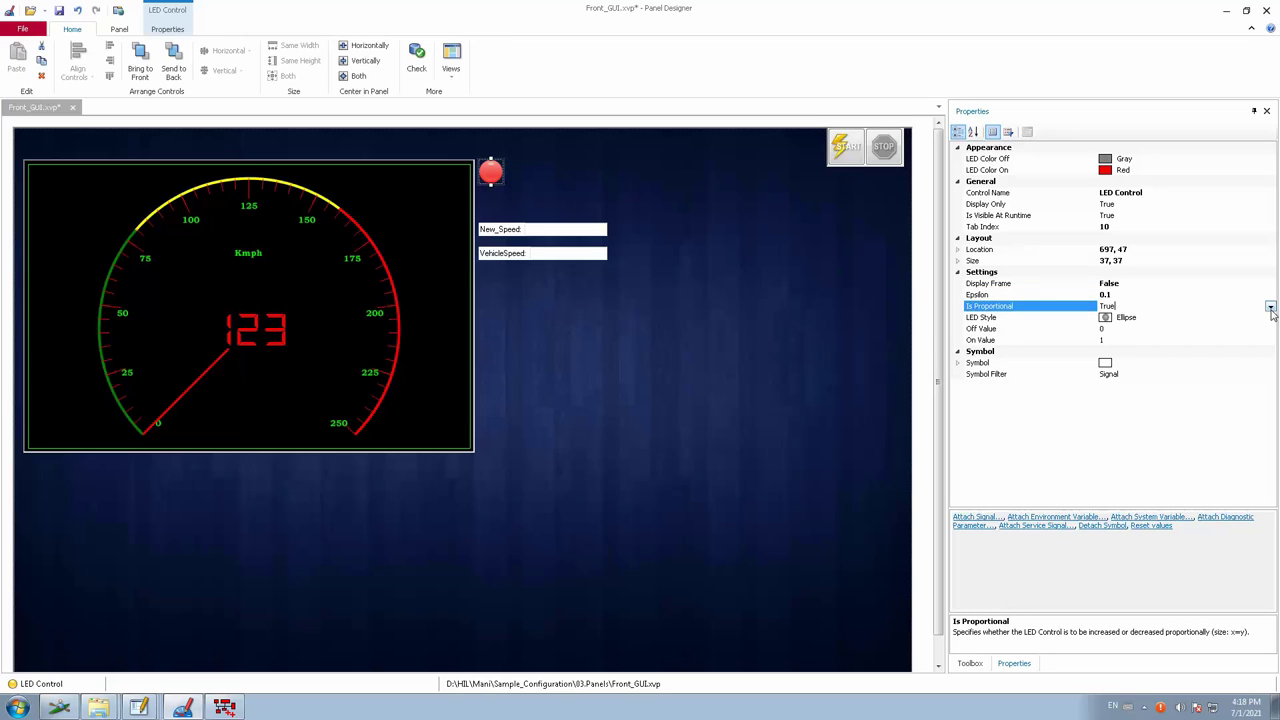
click(1270, 309)
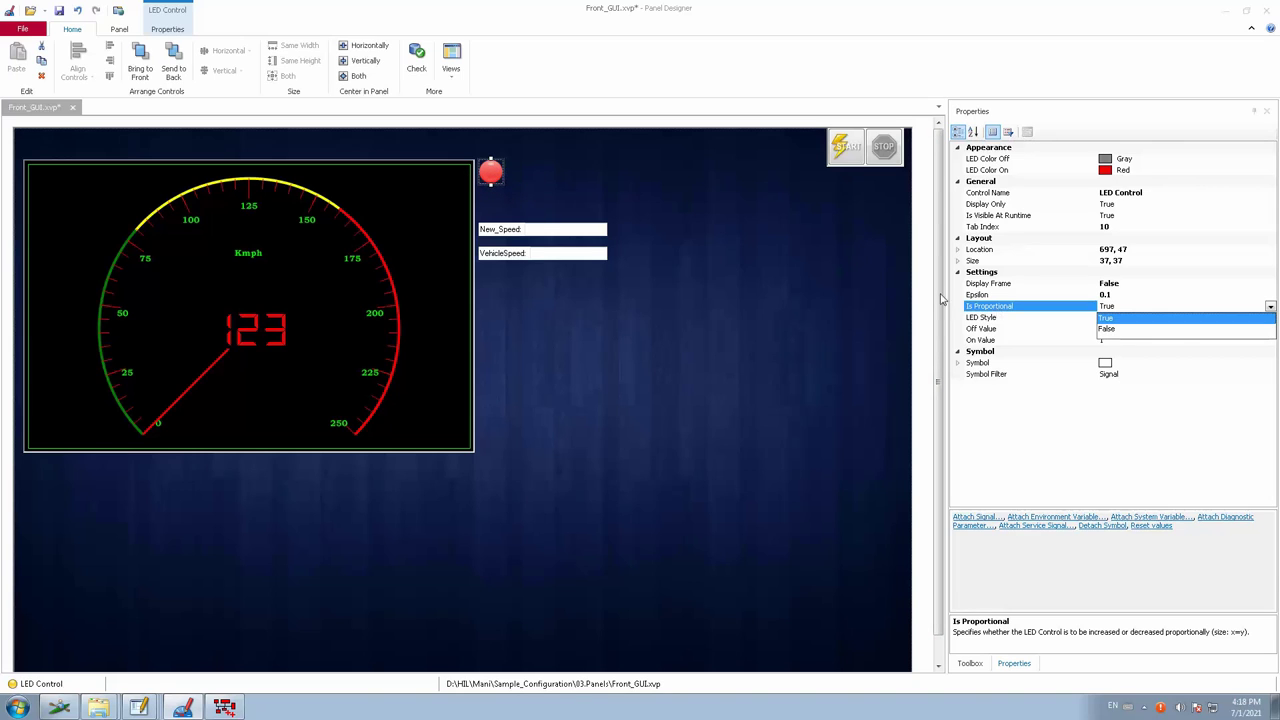
click(1068, 397)
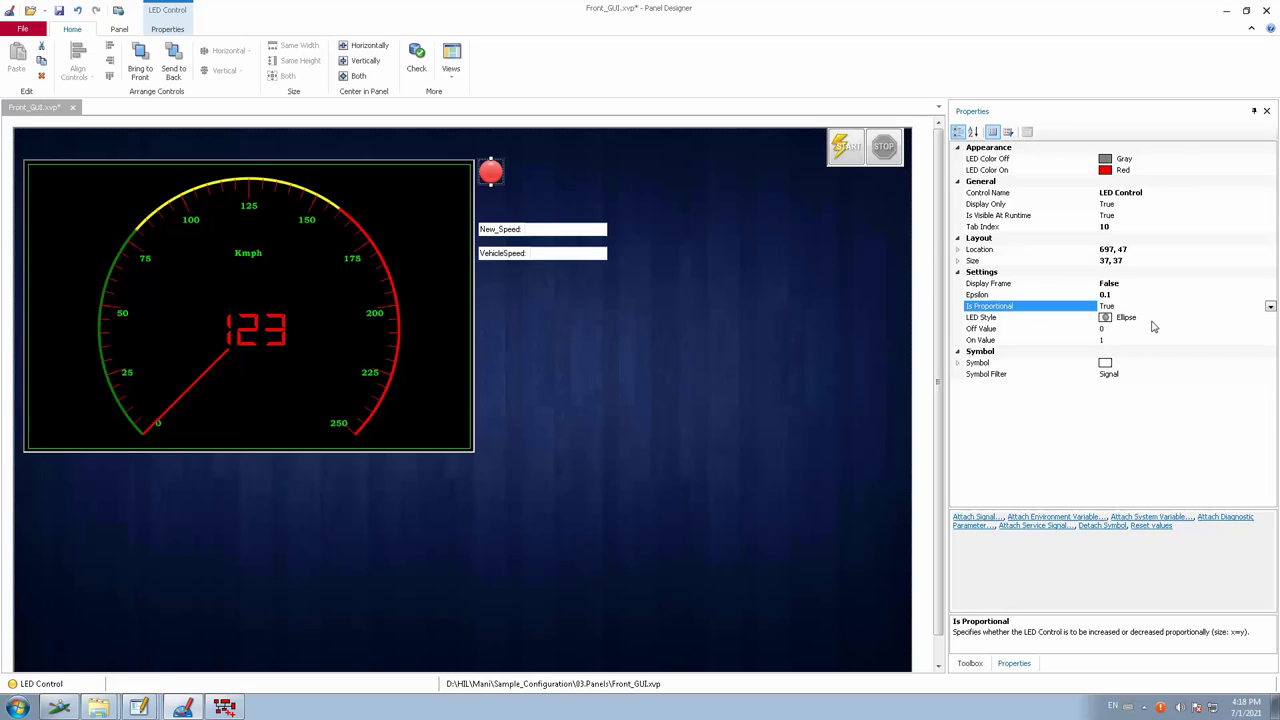
Try the Triangle Left LED style on the LED control and return it to Ellipse
click(1195, 317)
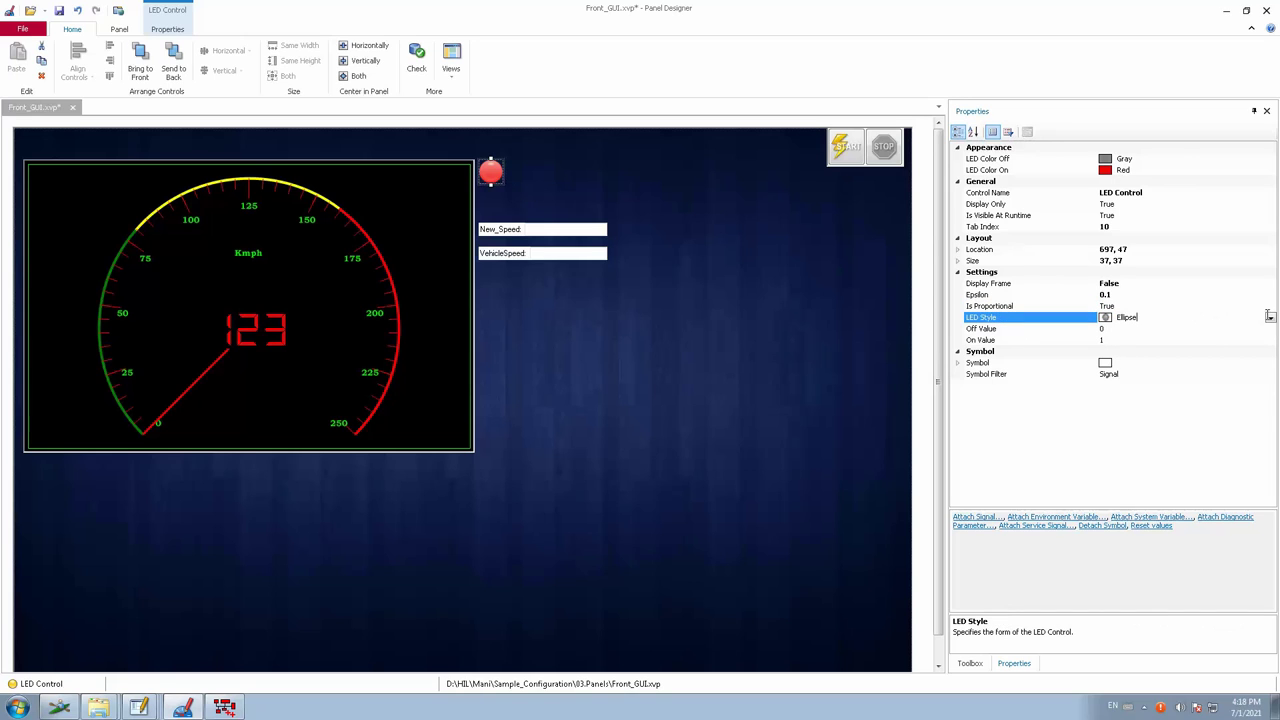
click(1270, 318)
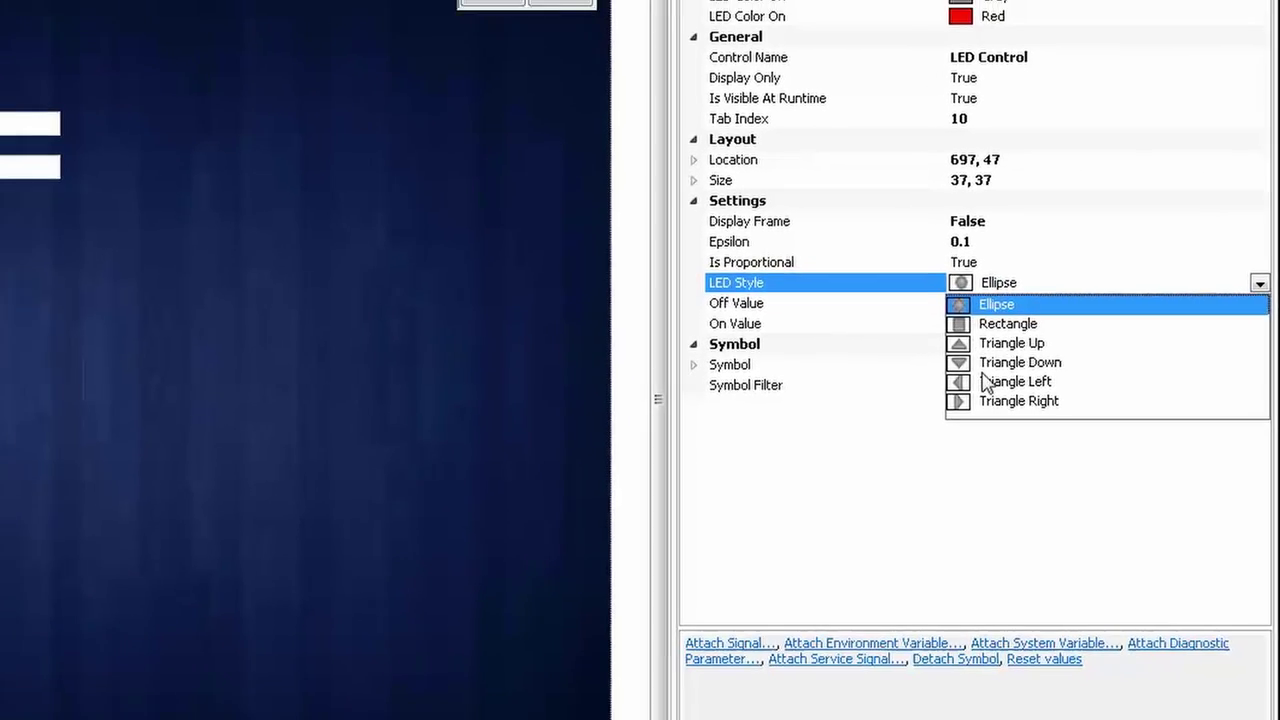
click(1000, 381)
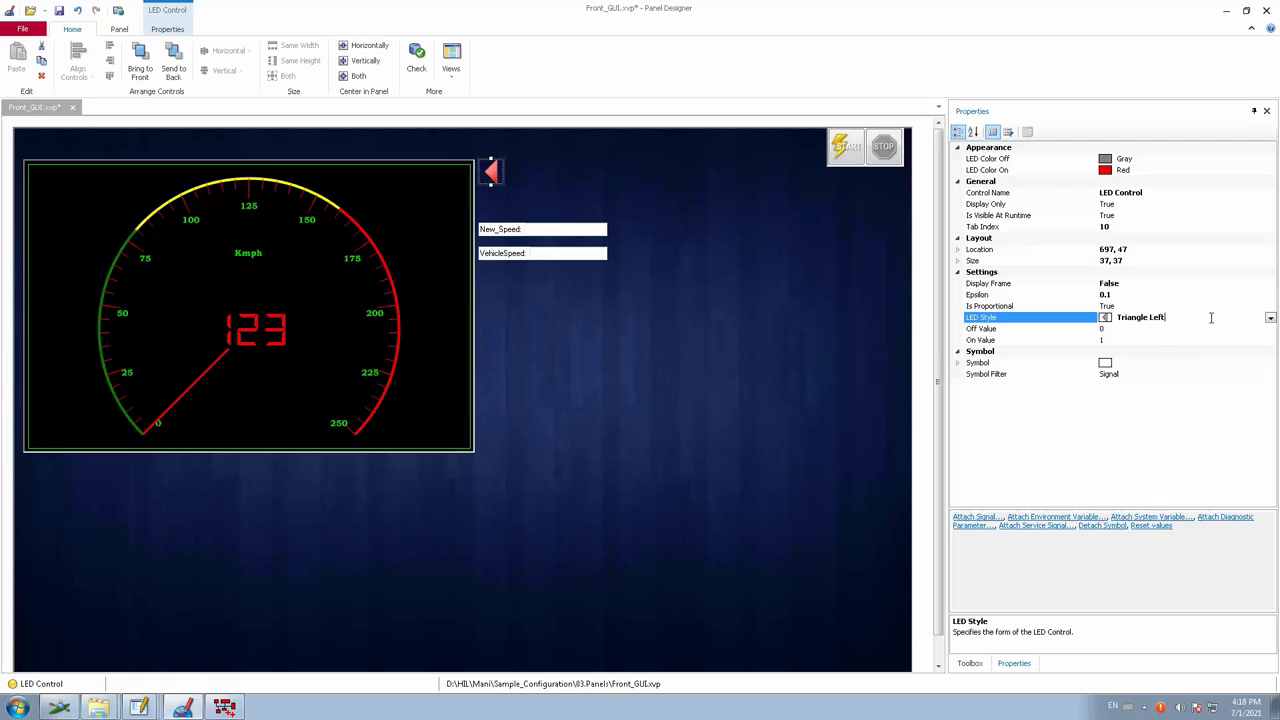
click(1270, 318)
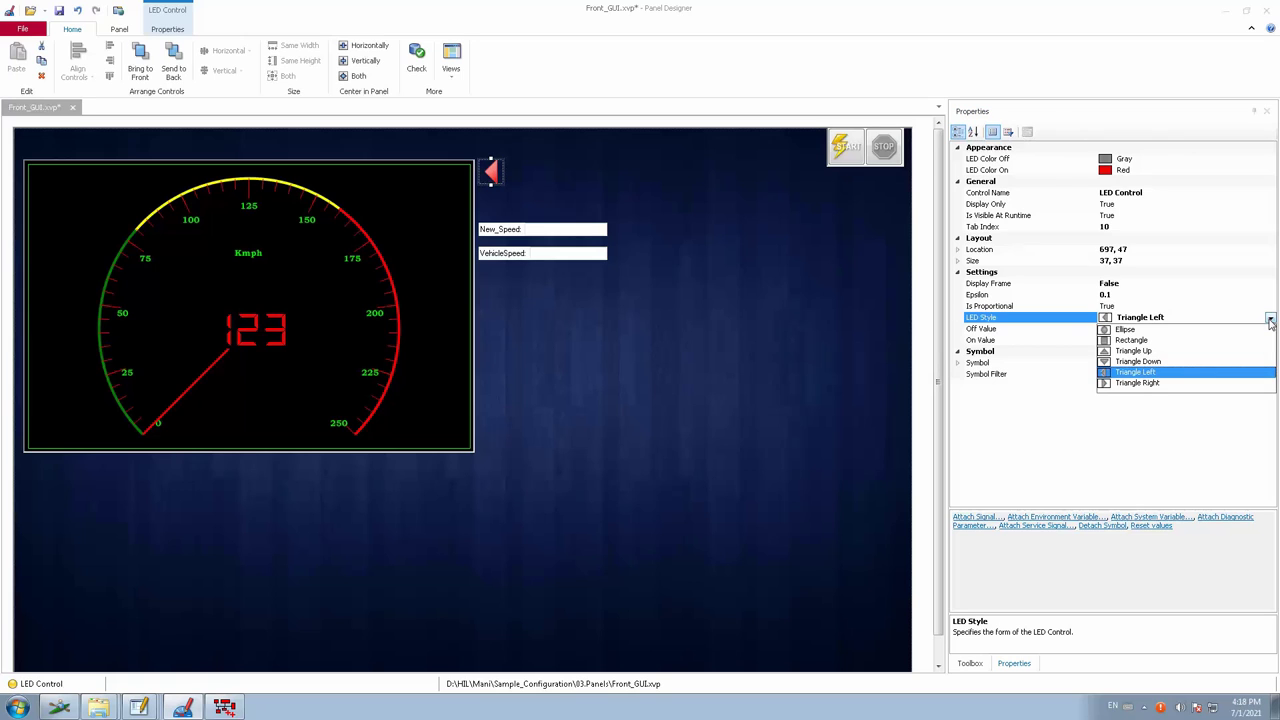
click(1118, 331)
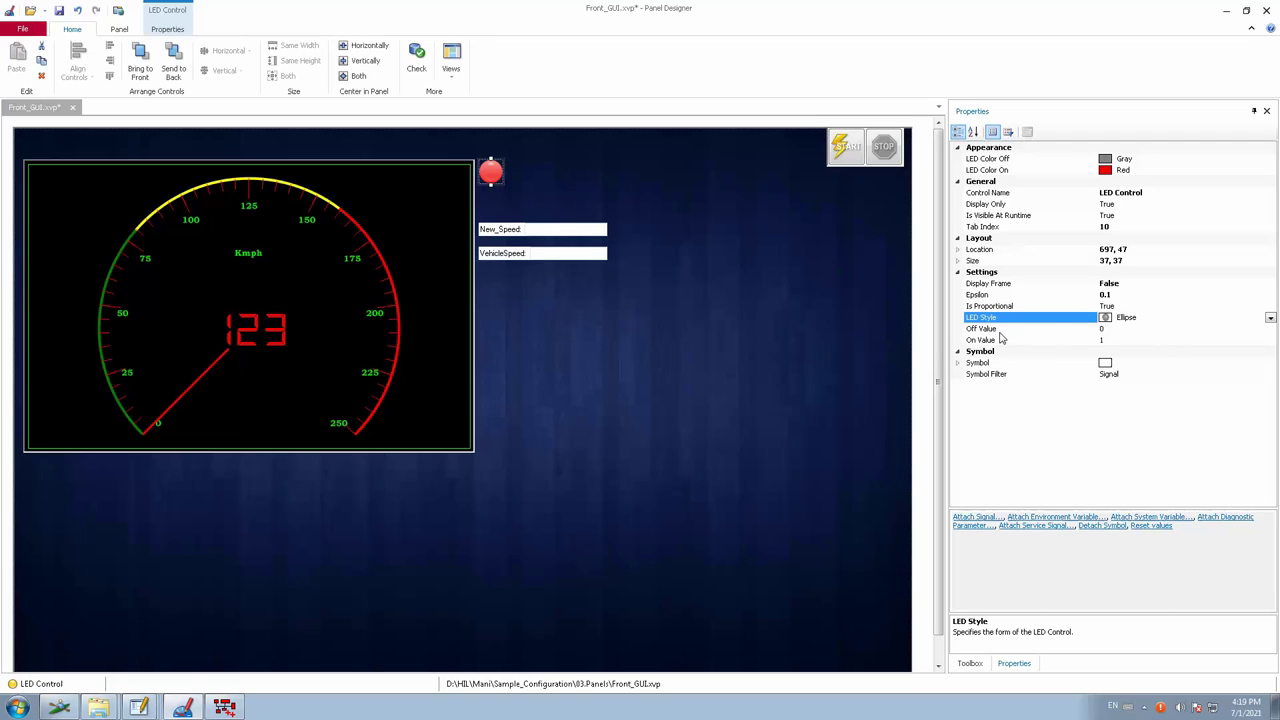
Examine the LED control's Off Value and On Value properties
click(1110, 330)
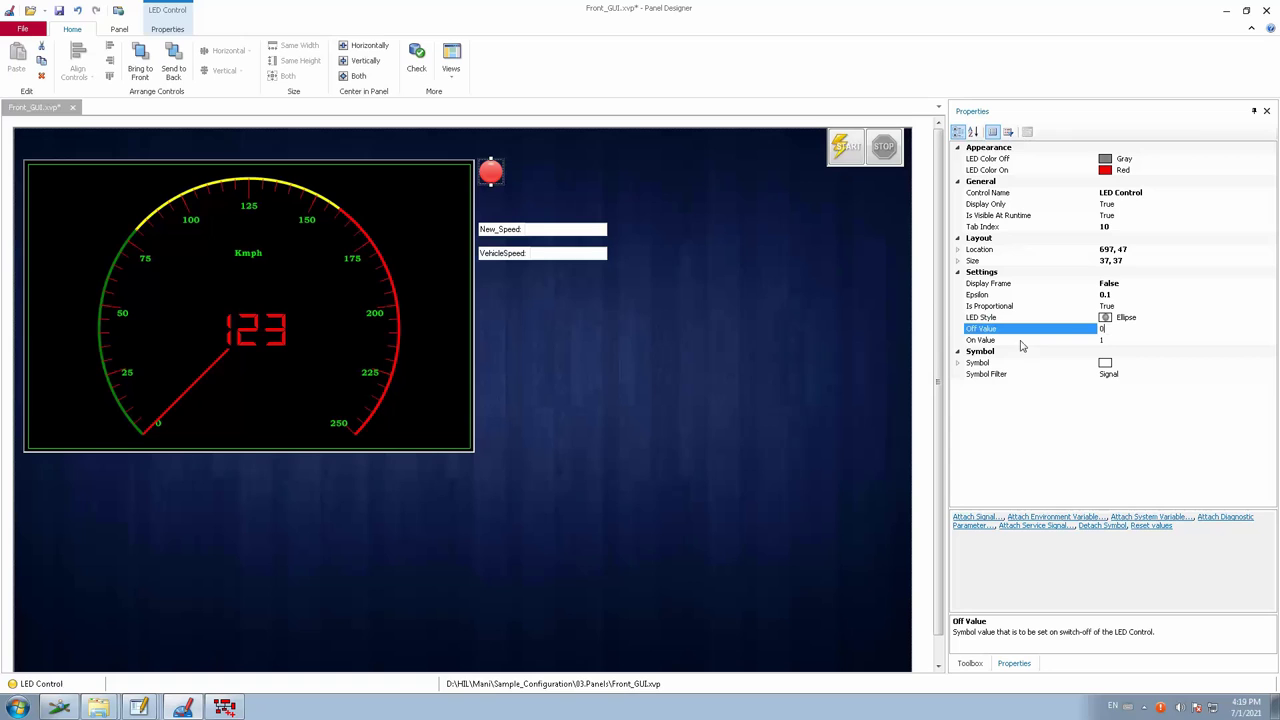
click(1120, 339)
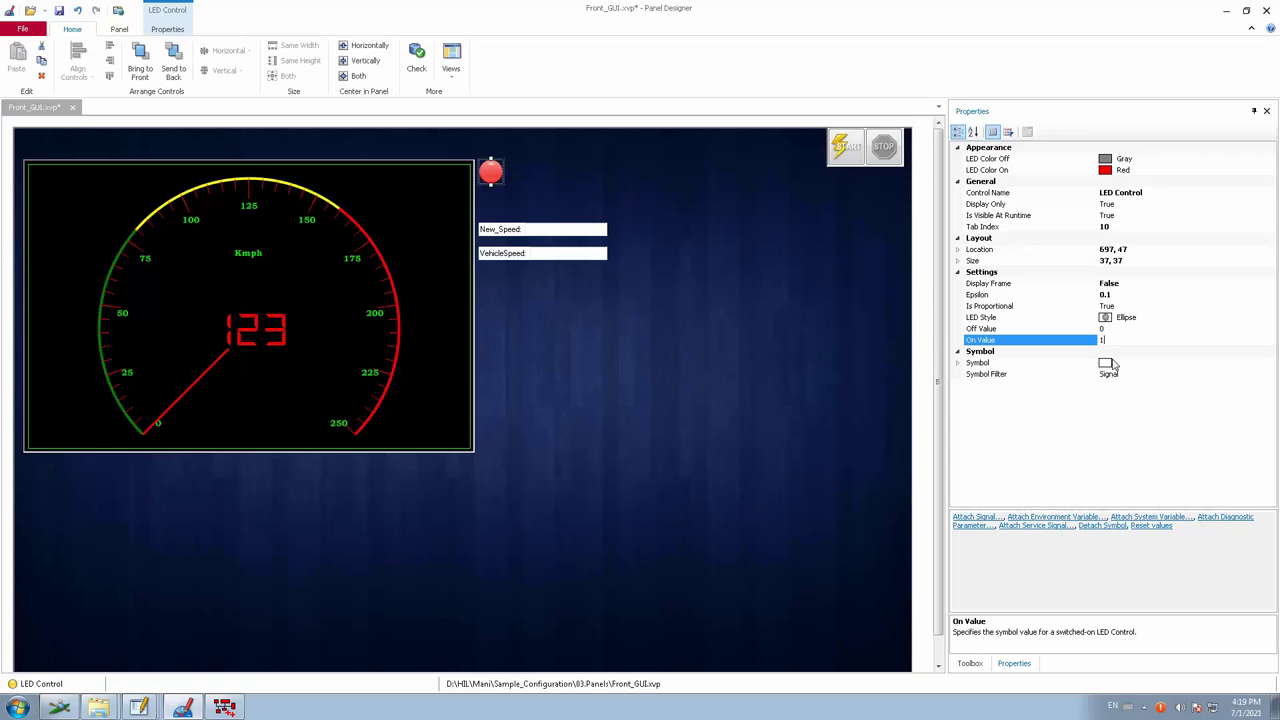
click(489, 171)
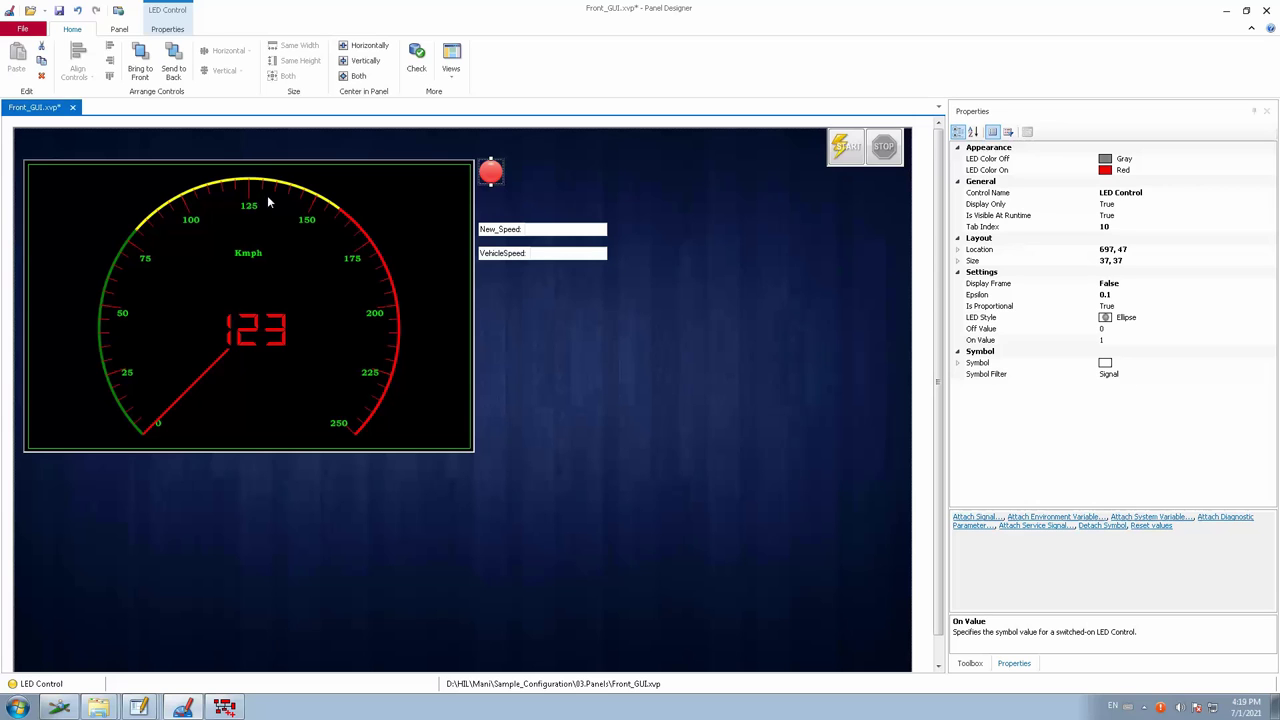
Switch to the CANdb++ Editor and create a new environment variable in env.dbc named Overspeed_Alert
click(226, 709)
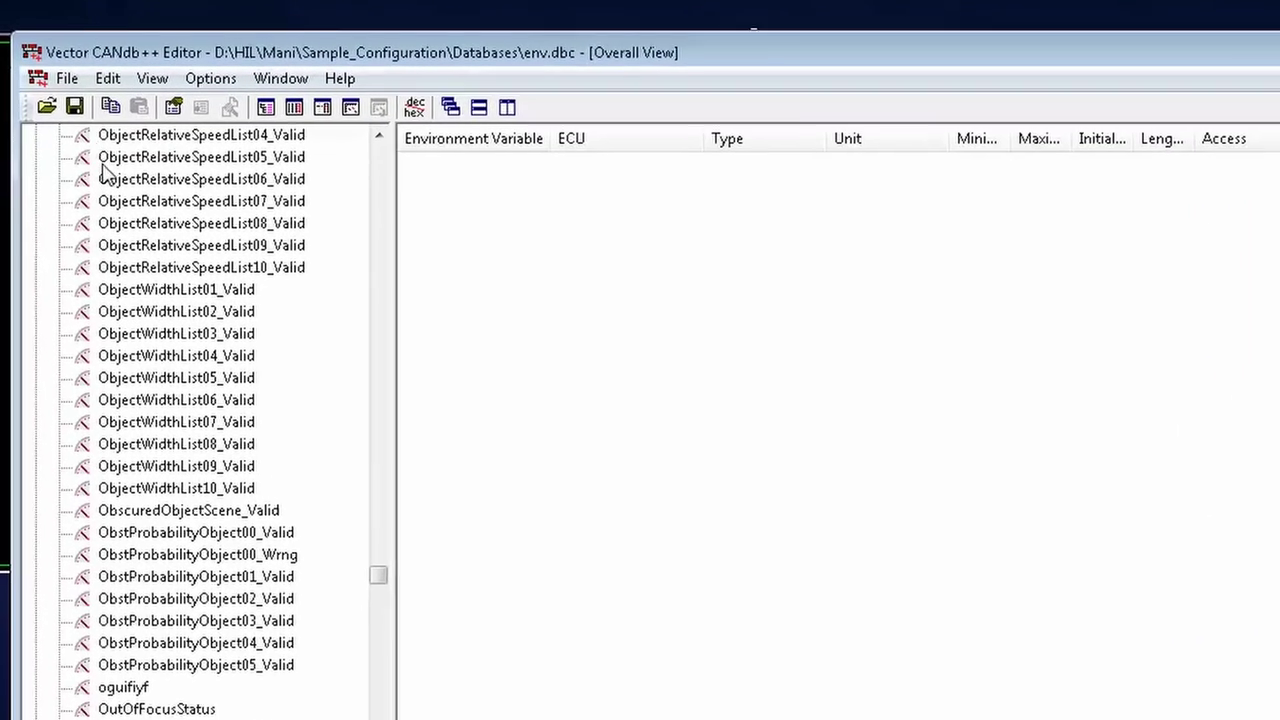
drag(386, 585, 393, 120)
right_click(120, 201)
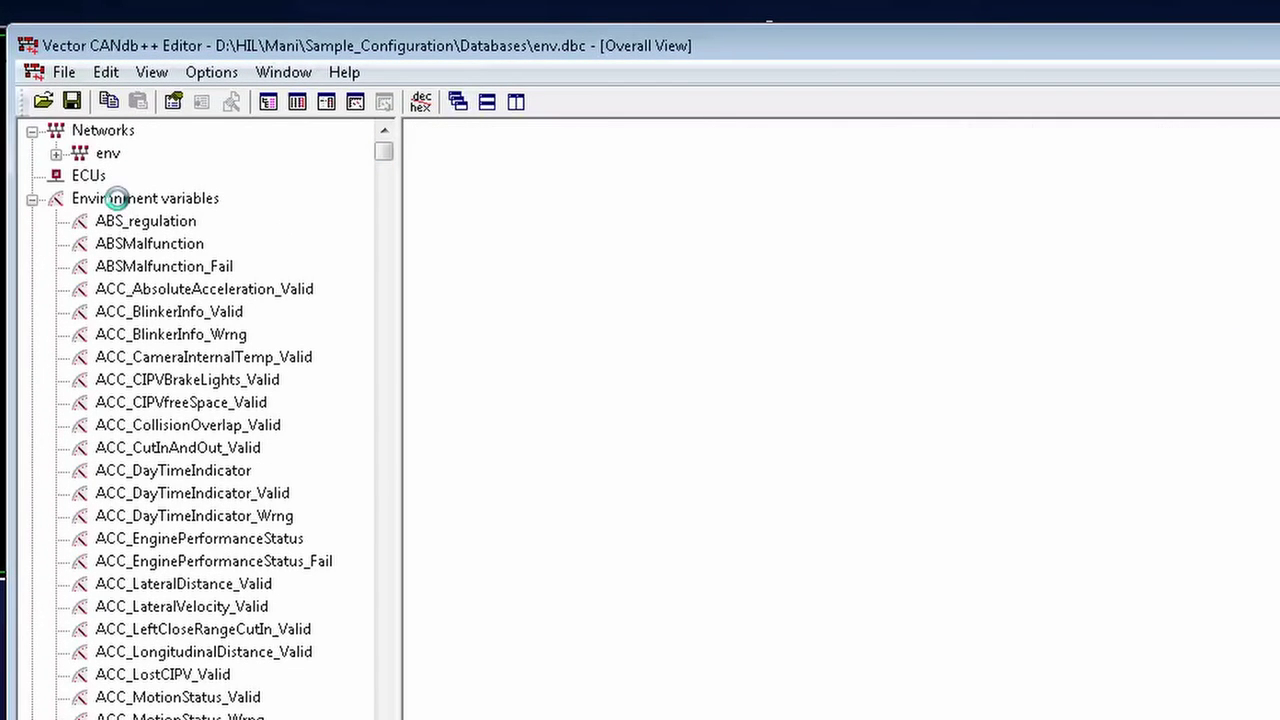
click(157, 217)
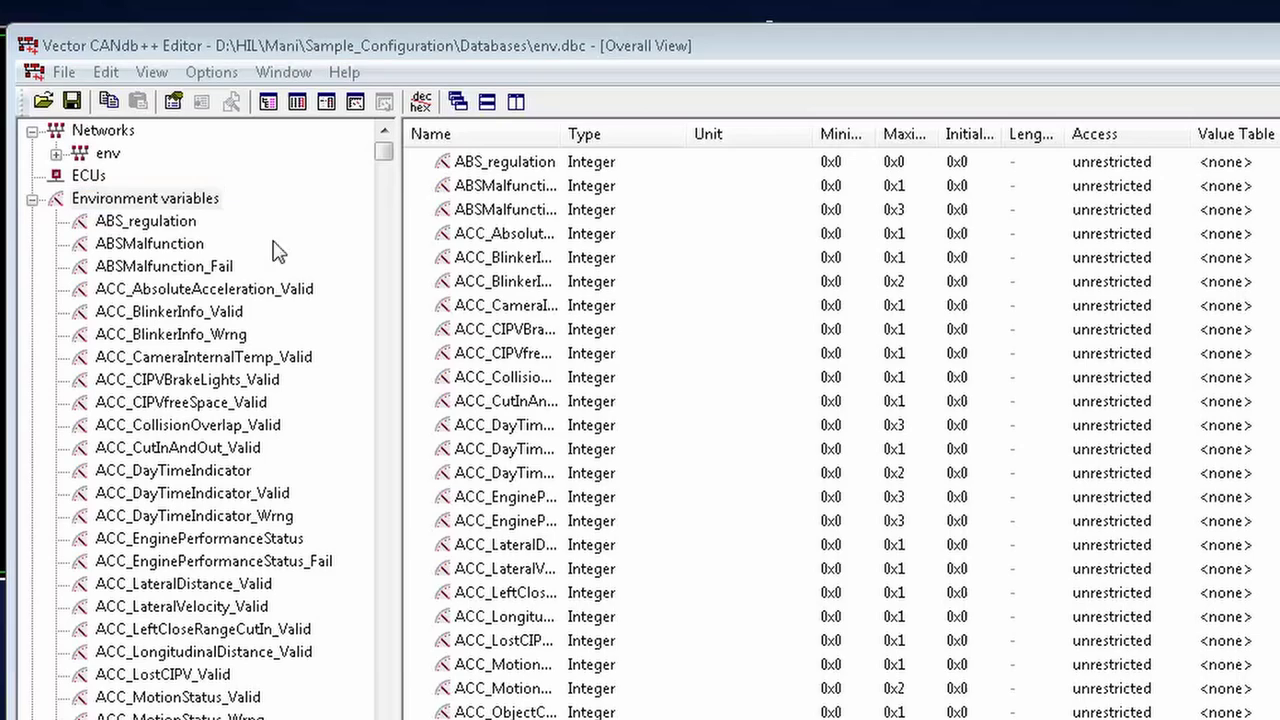
double_click(697, 318)
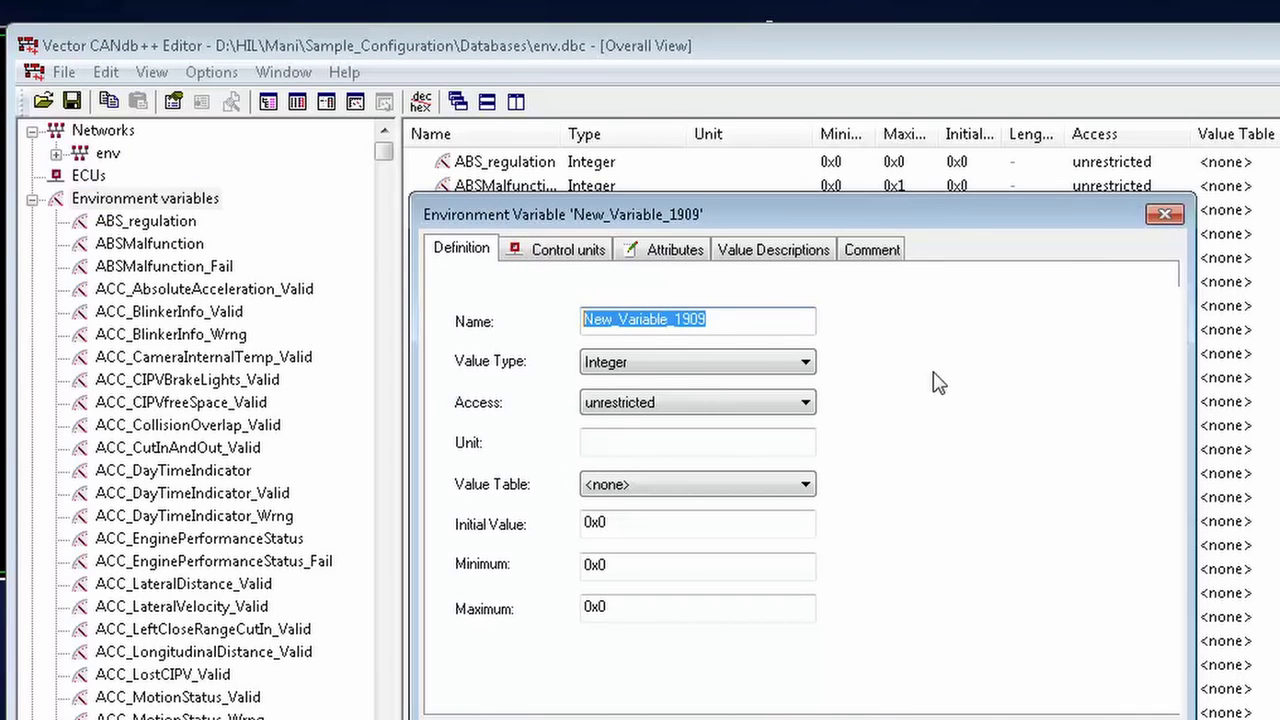
text(Over)
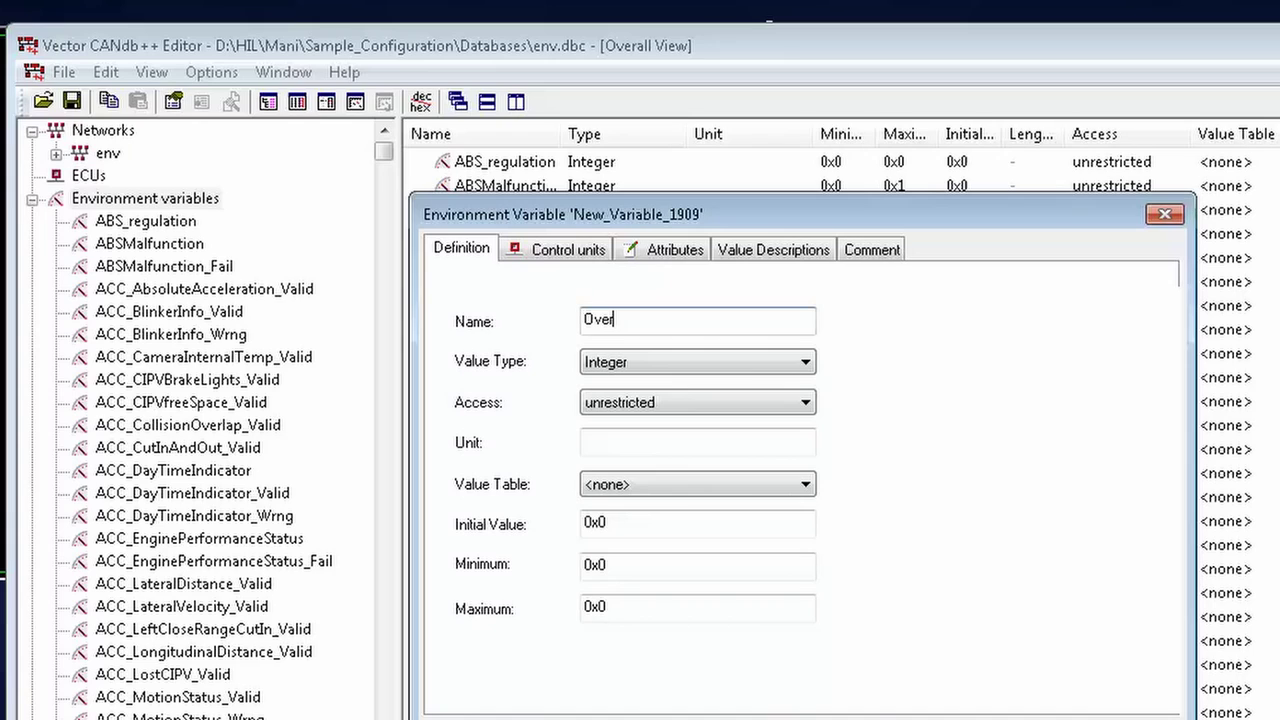
text(speed_Alert)
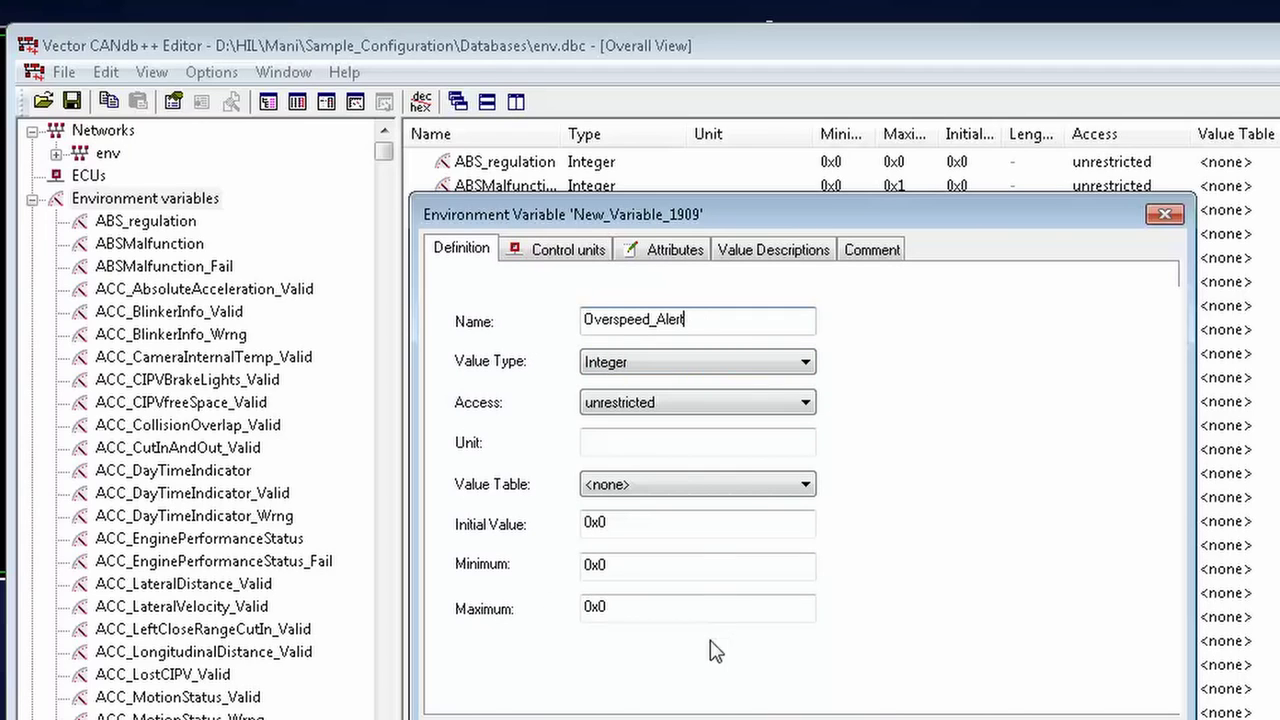
key(Return)
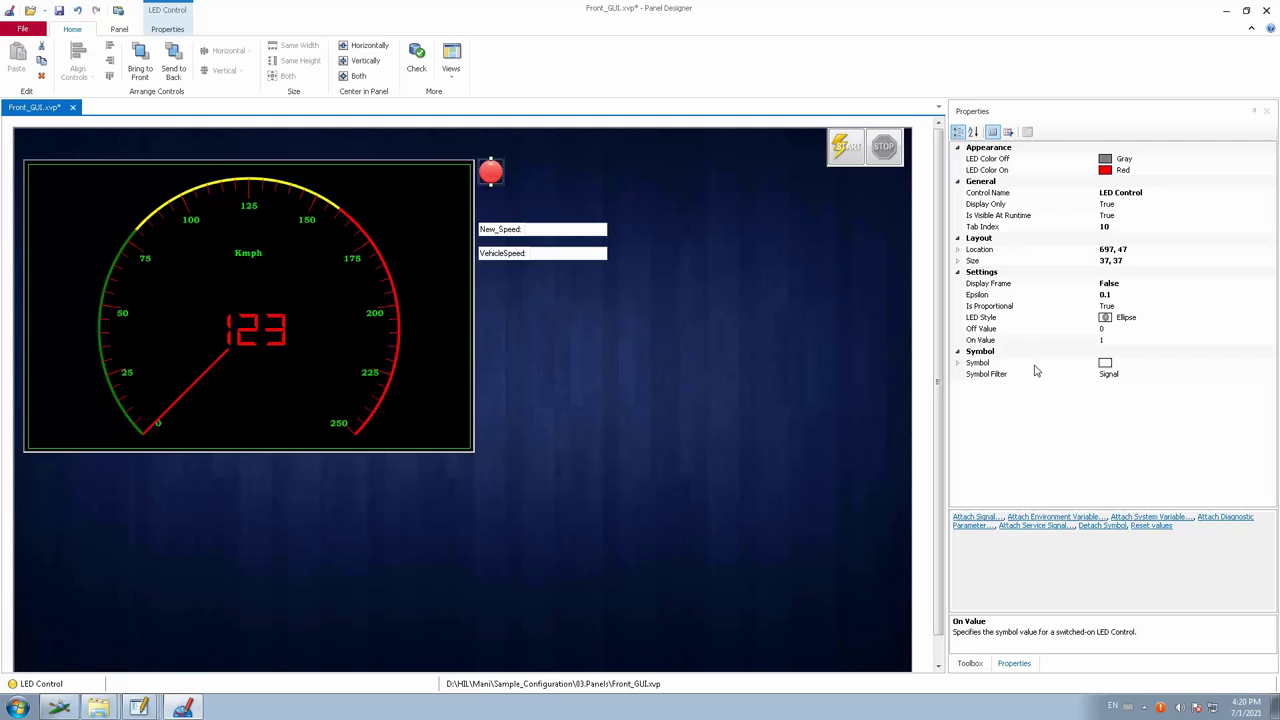
In Panel Designer, set the LED control's Symbol Filter to Environment Variable
click(1138, 373)
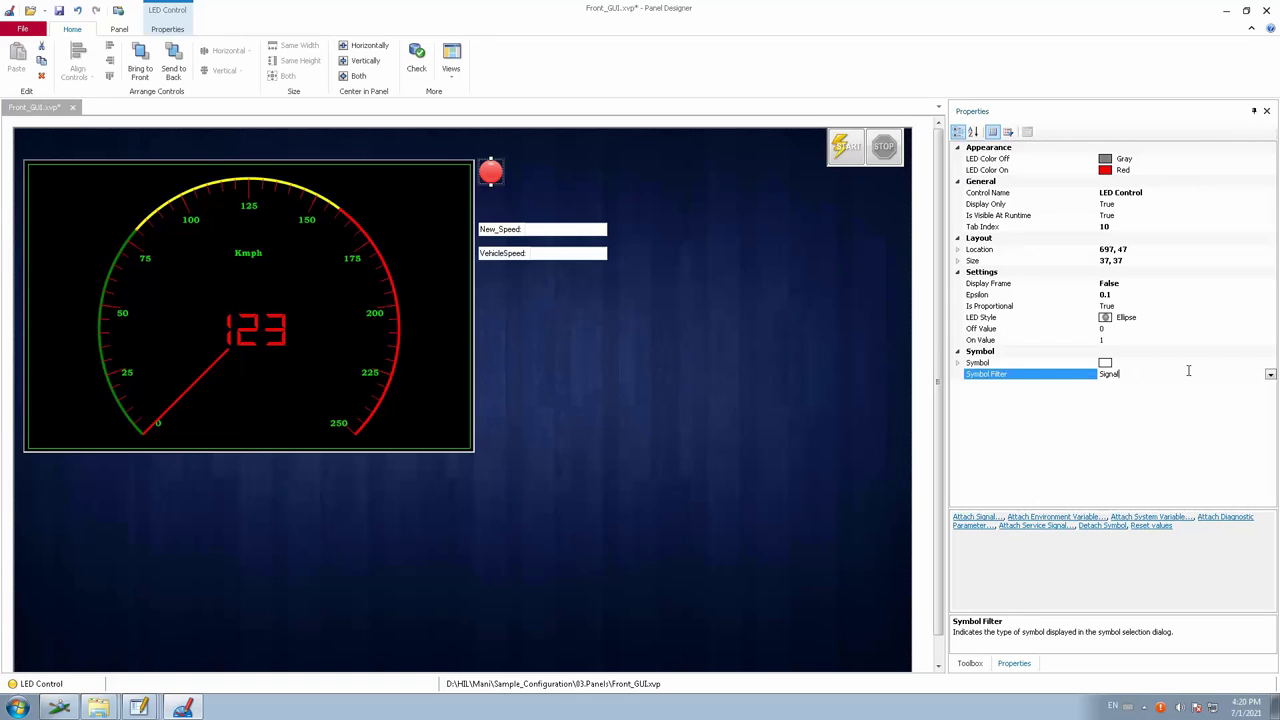
click(1270, 375)
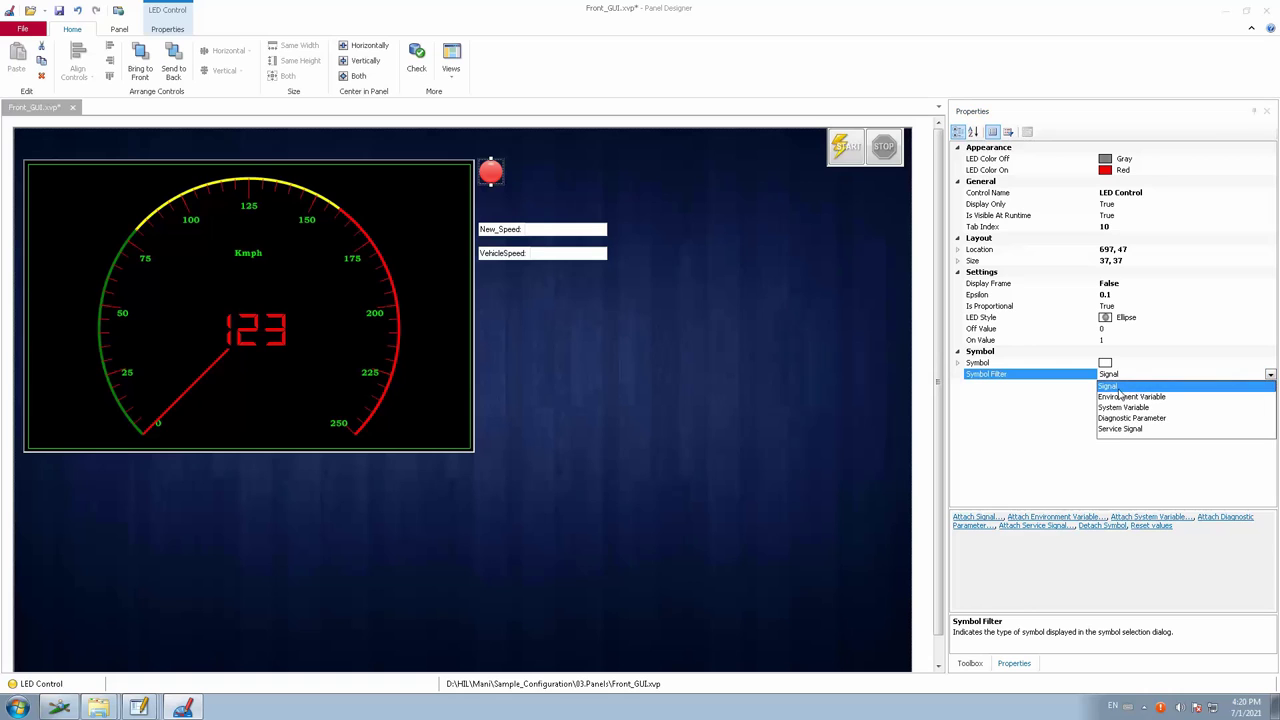
click(1120, 397)
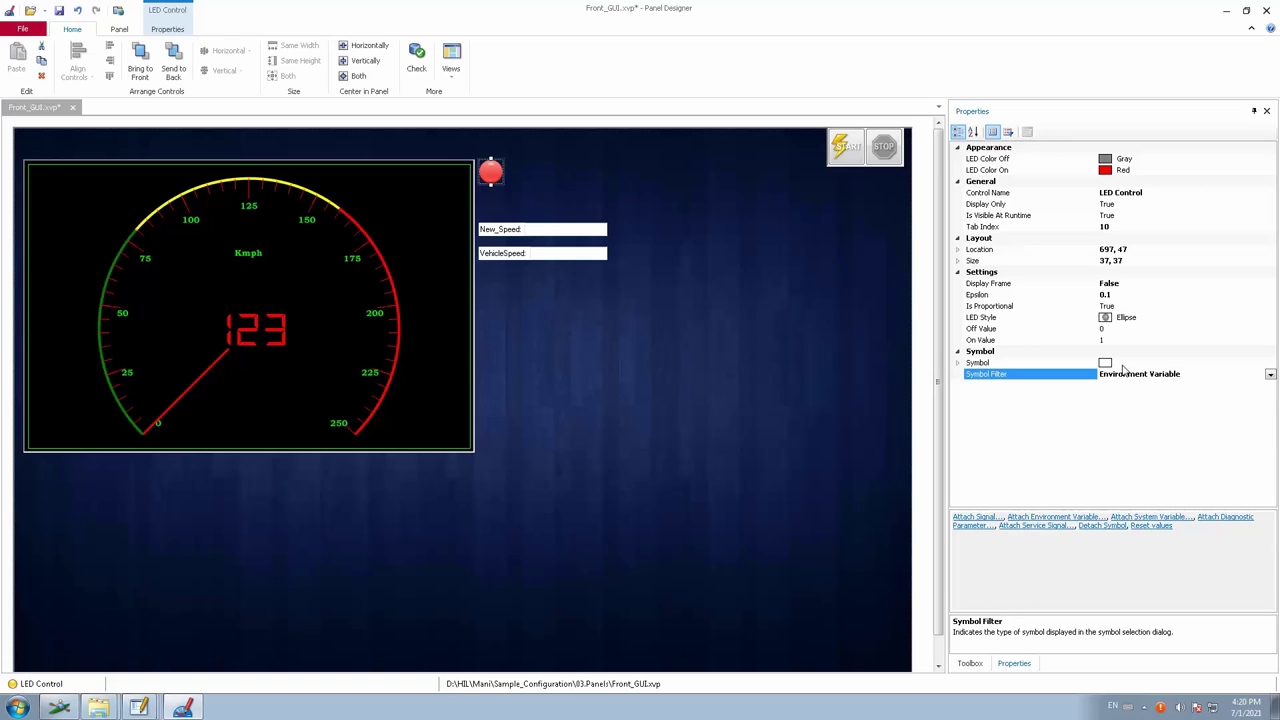
Search the symbols for overspeed and link the LED control to Overspeed_Alert from the first env database
click(1123, 364)
click(1270, 366)
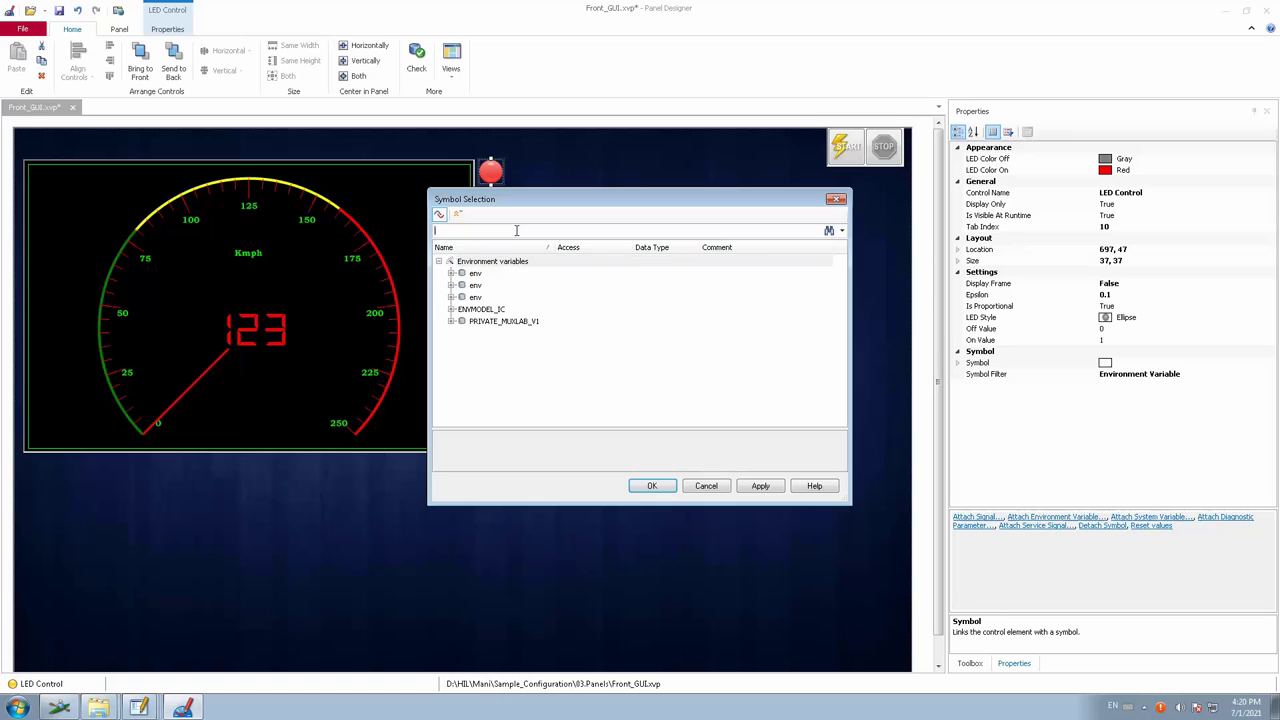
text(ove)
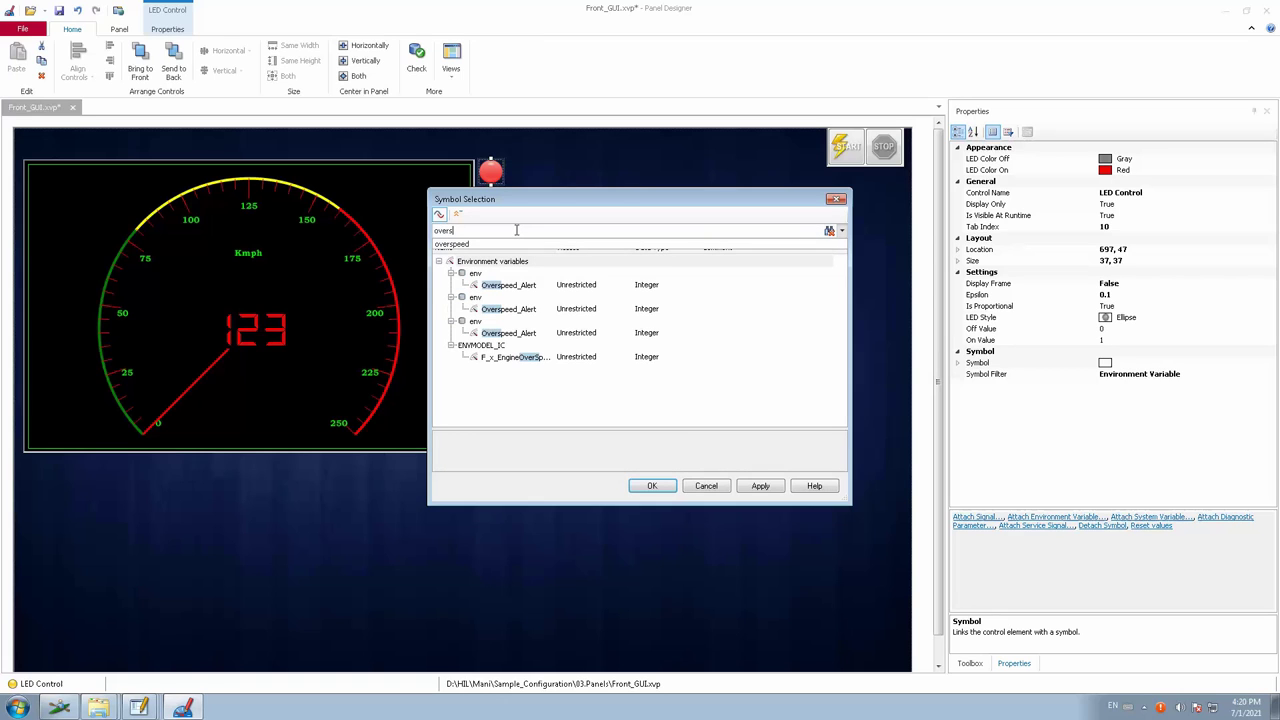
text(rs)
click(452, 244)
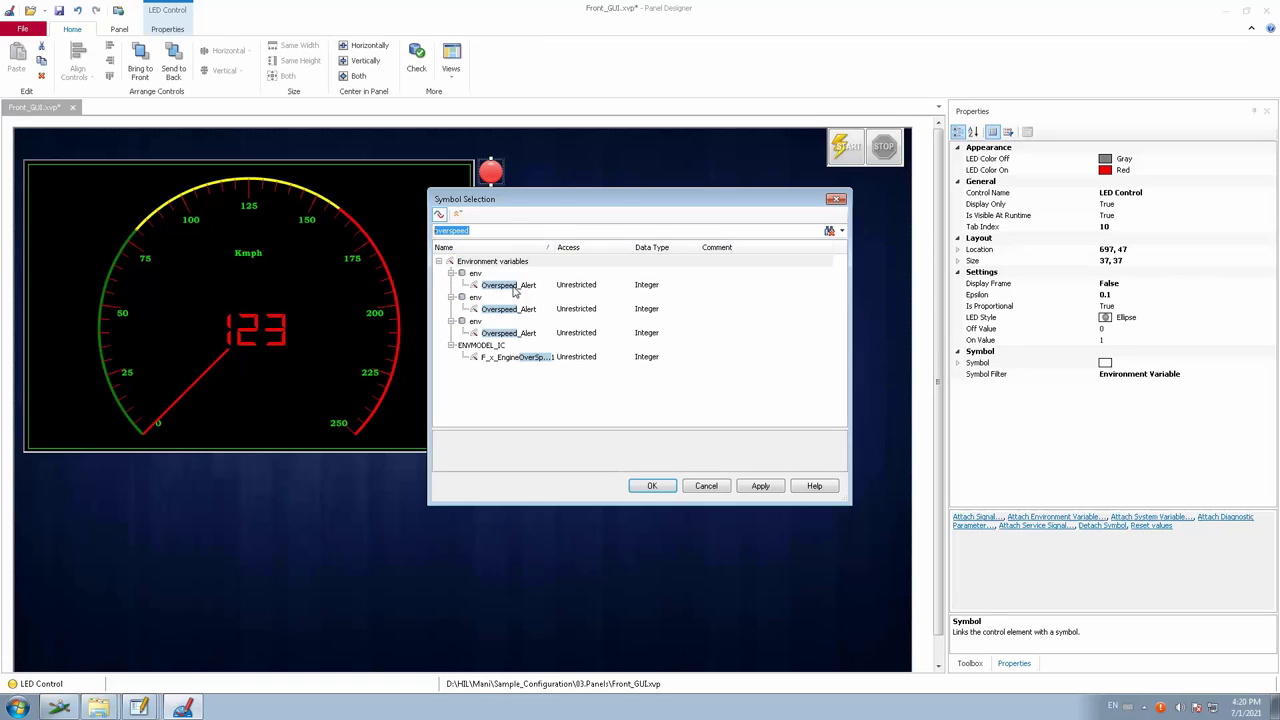
click(517, 289)
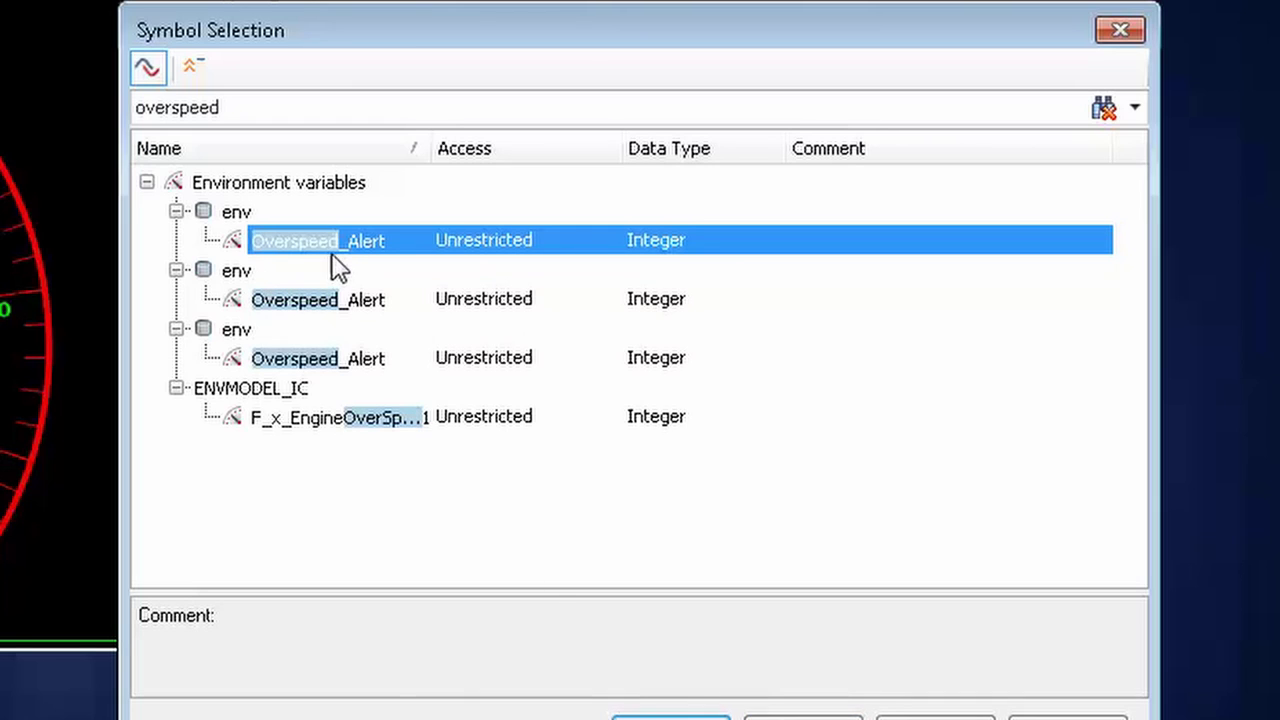
click(677, 708)
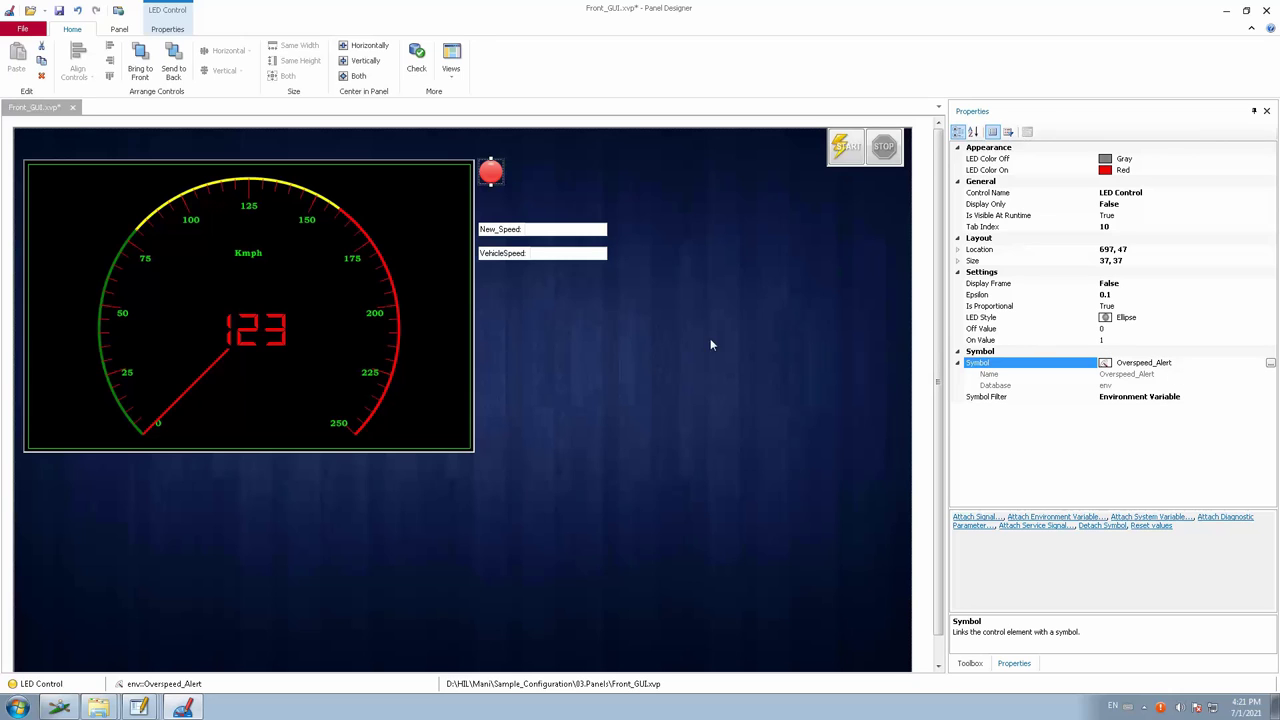
Switch to the CAPL Browser and add an empty "on signal VehicleSpeed" handler with braces below the on key 'a' handler
click(143, 707)
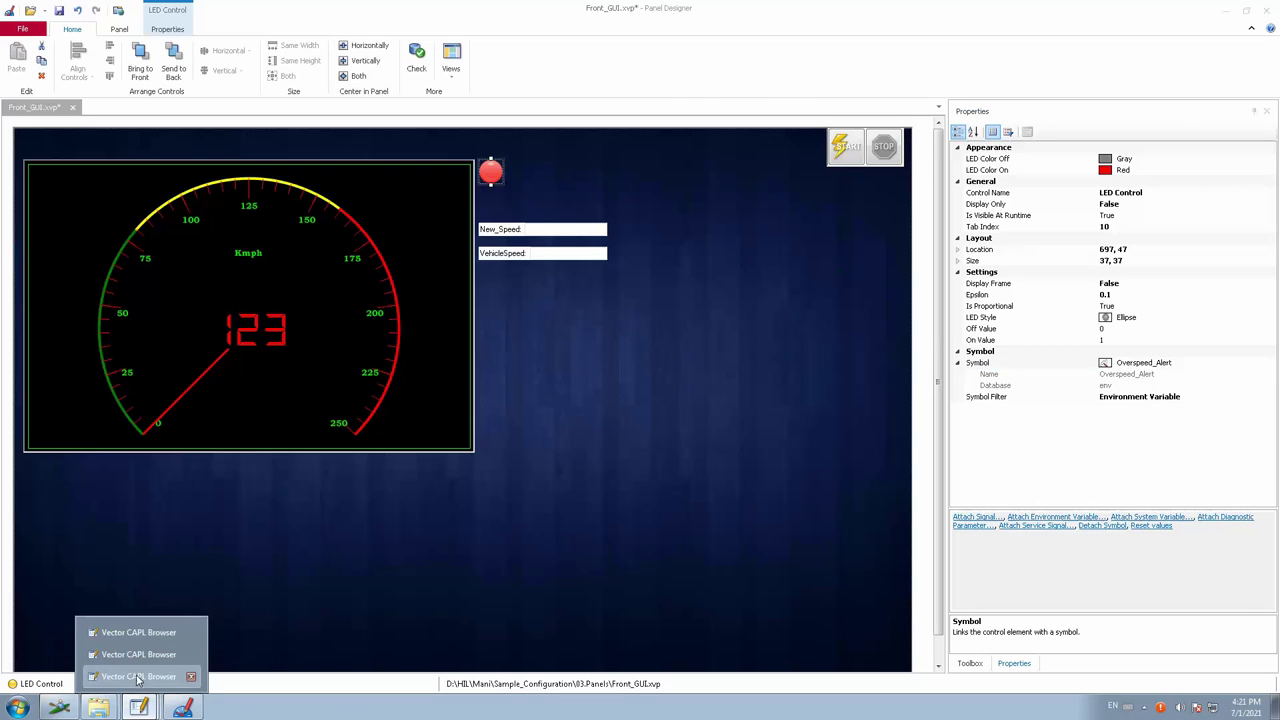
click(140, 676)
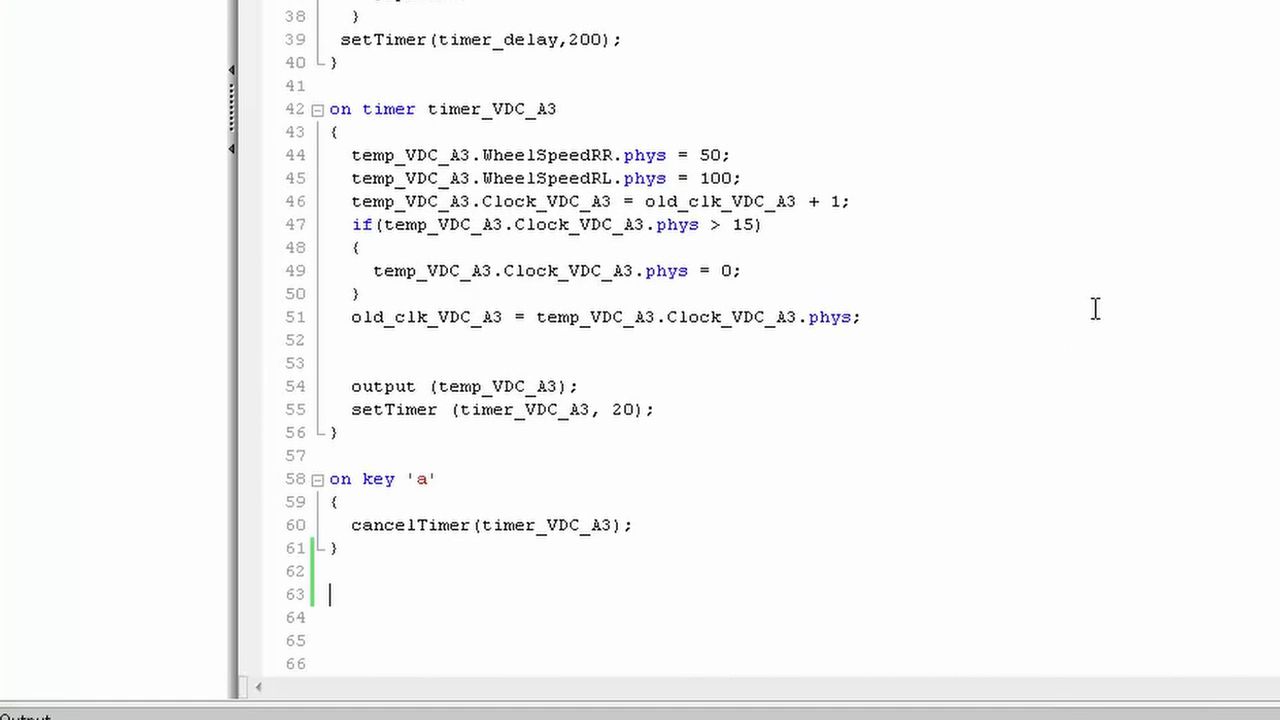
text(on signal)
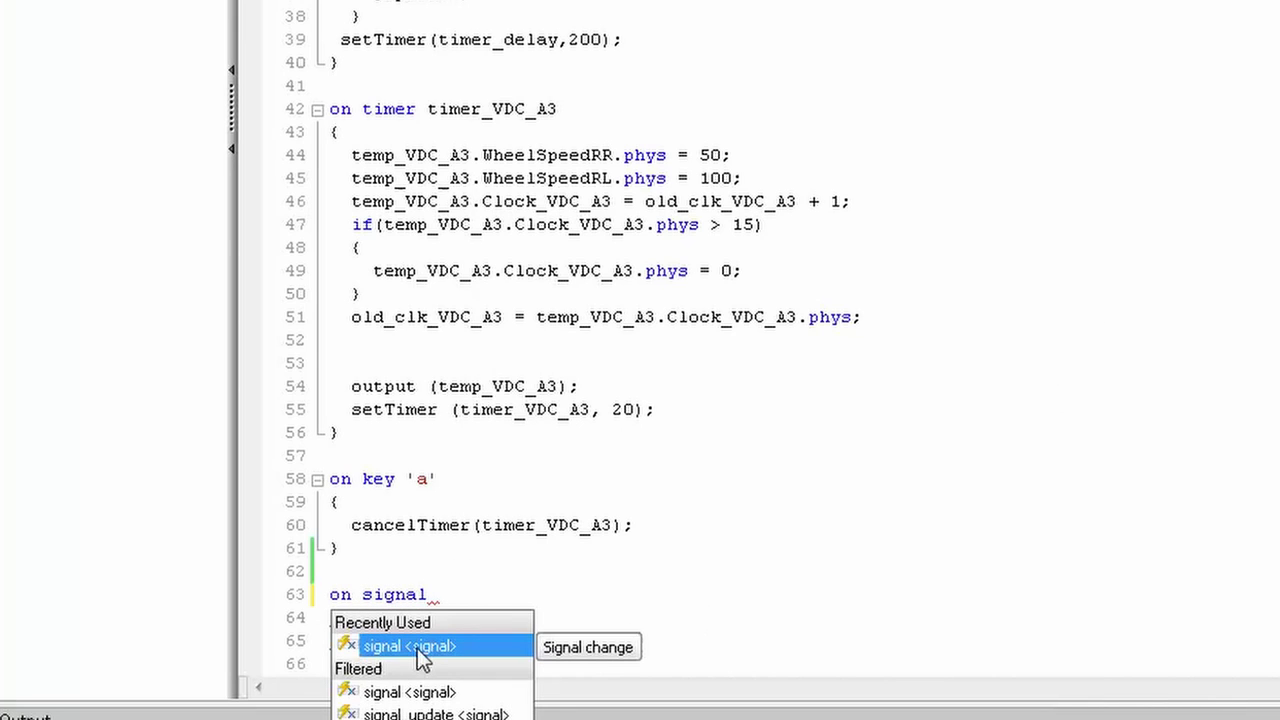
click(713, 592)
text(Ve)
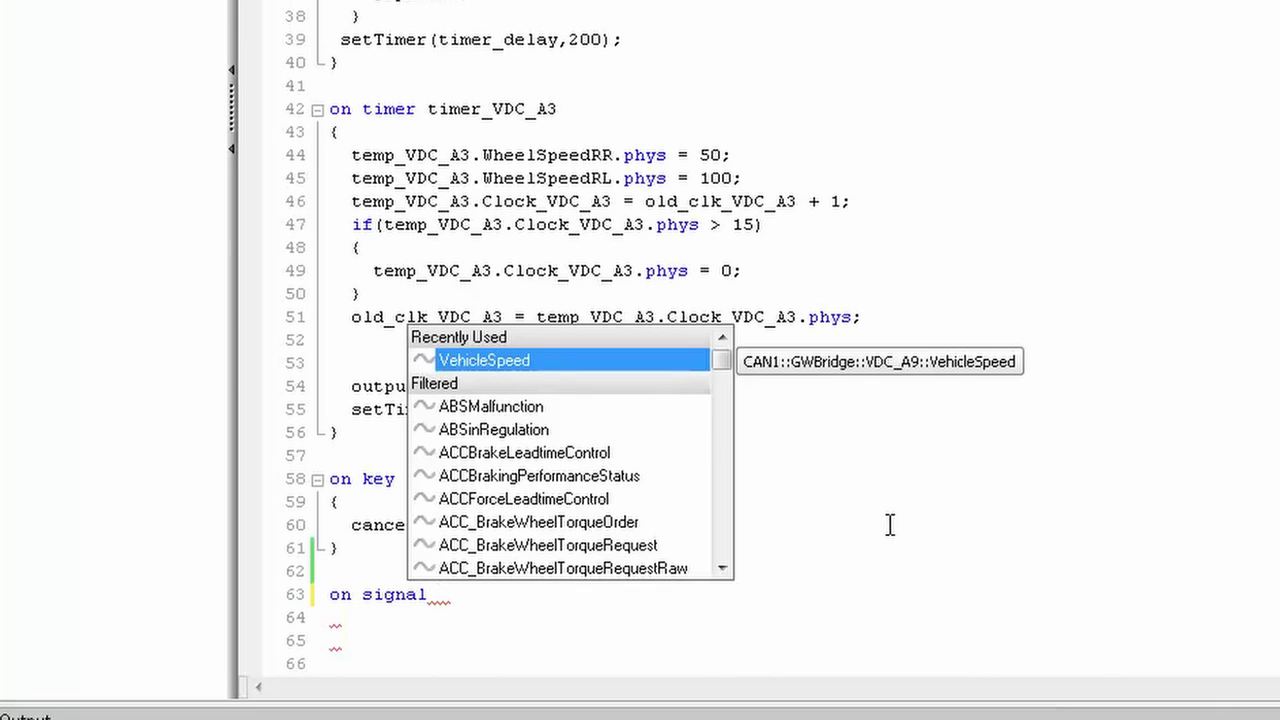
text(hi)
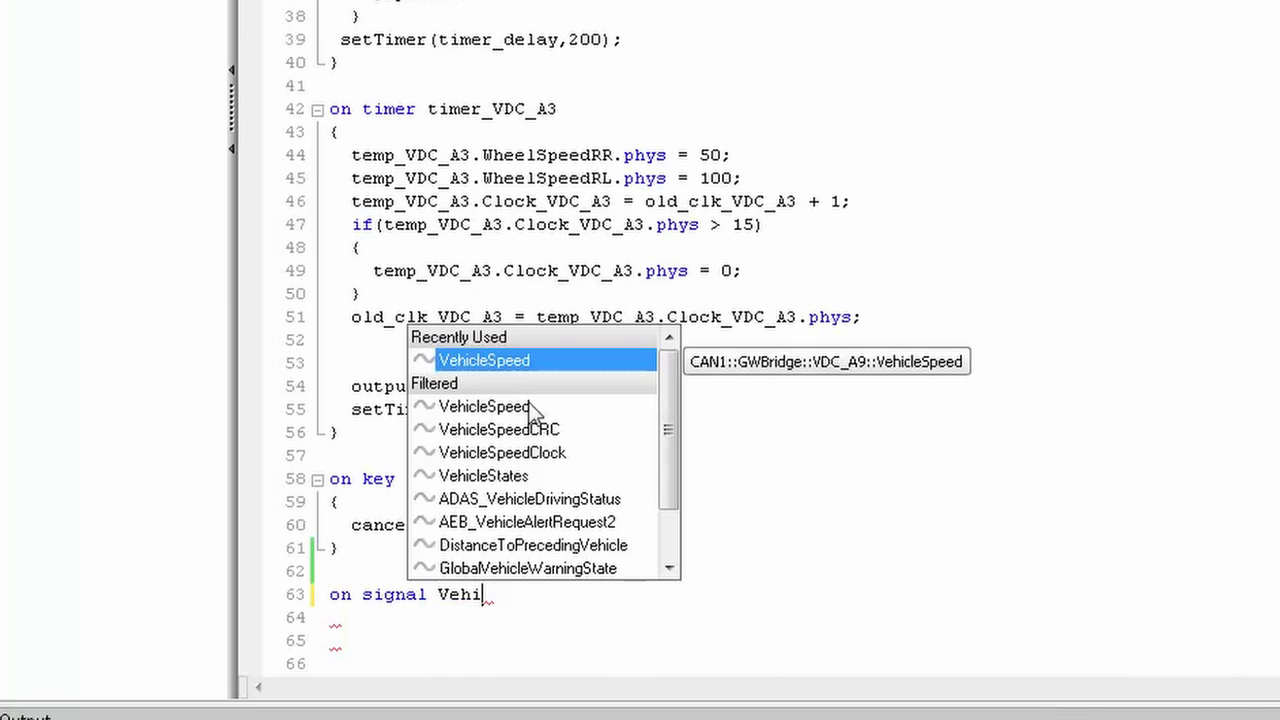
double_click(496, 362)
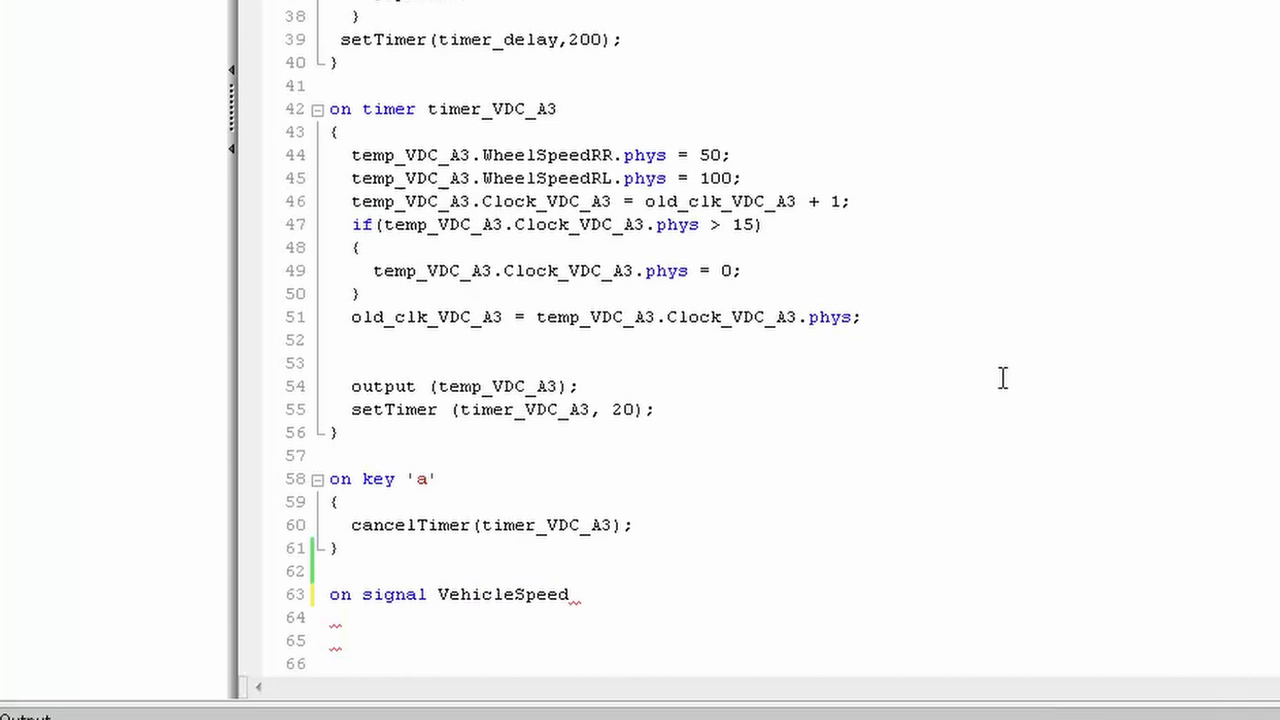
key(Return)
text({)
key(Return)
text(})
key(Up)
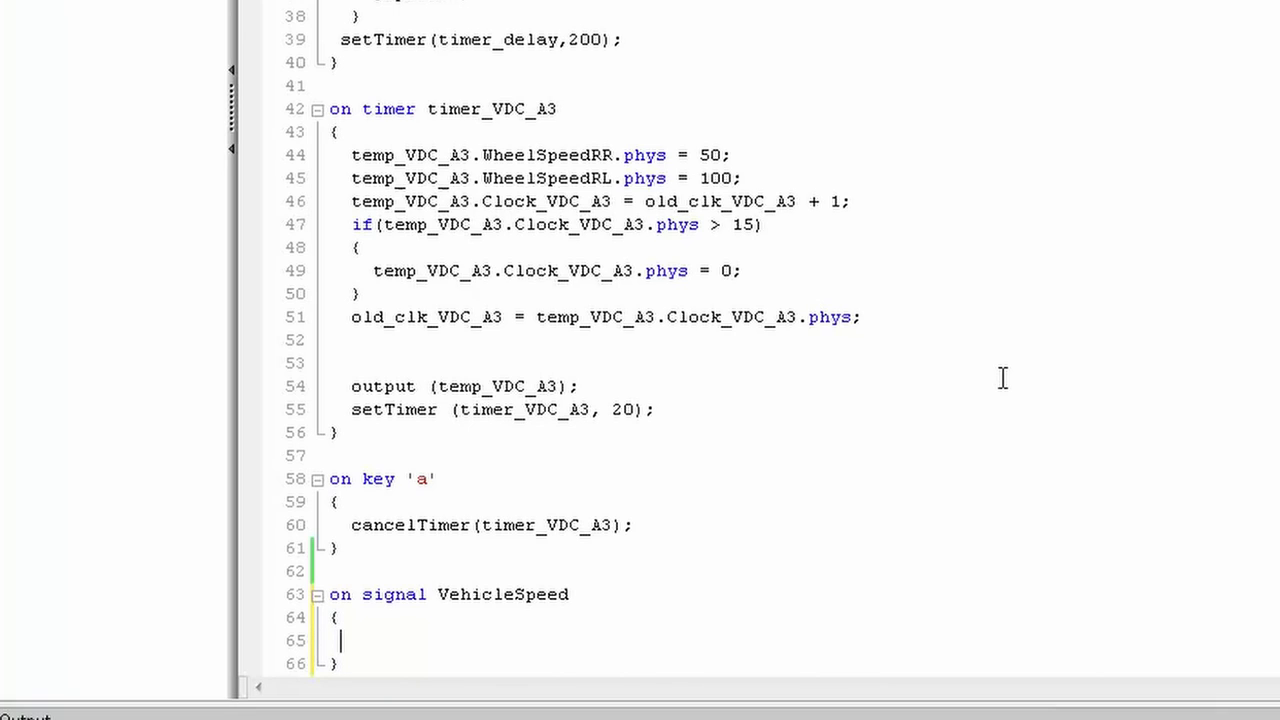
Write the condition "if ($VehicleSpeed >= 100 )" inside the VehicleSpeed signal handler
text(if ()
text($)
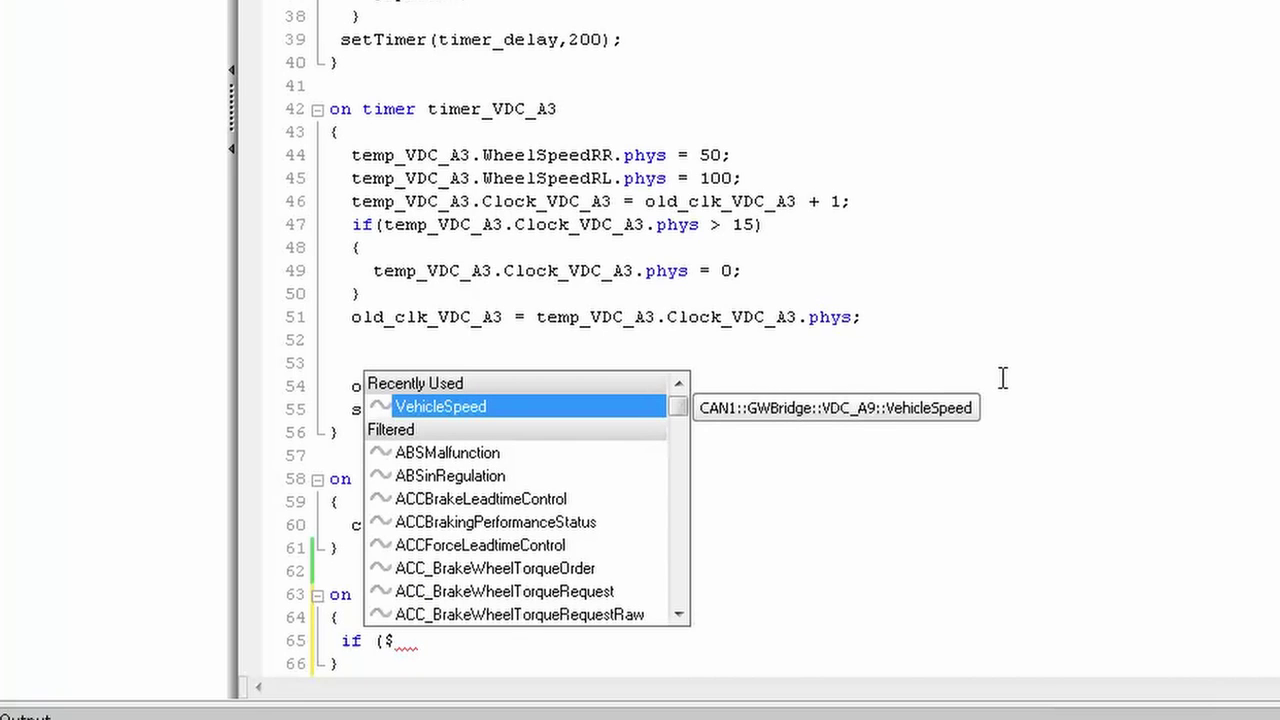
double_click(463, 406)
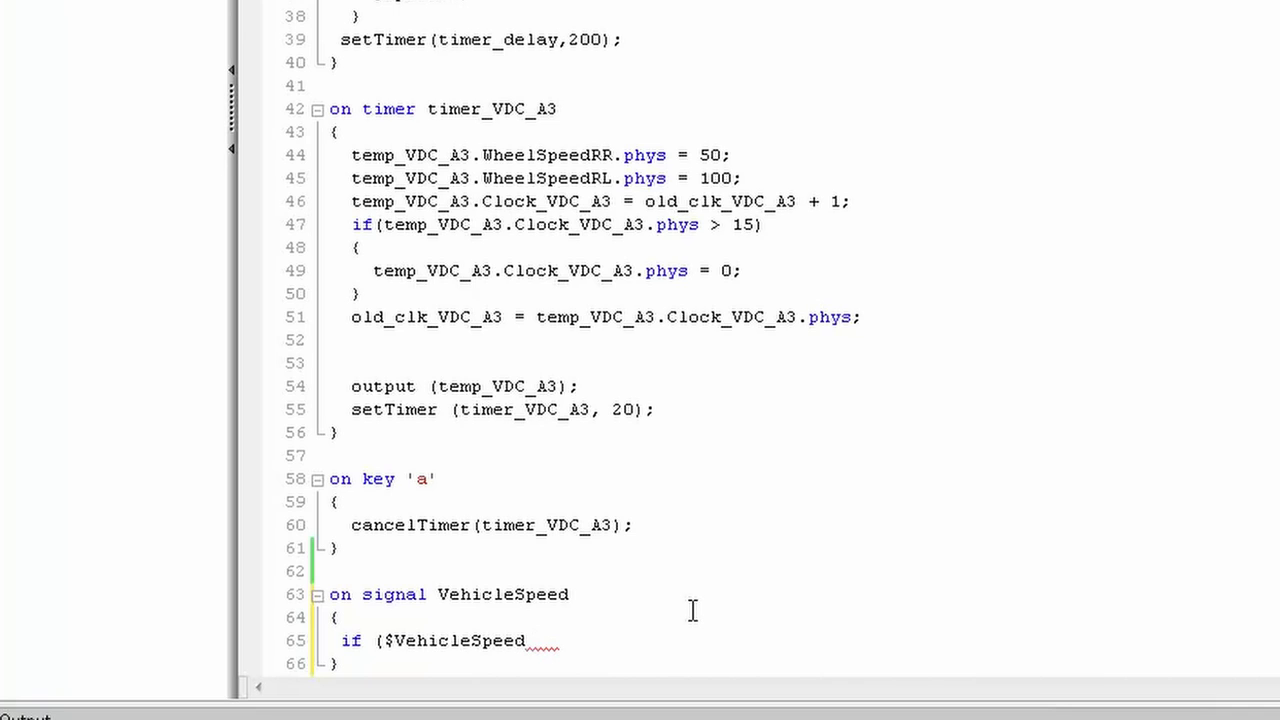
text(>)
text( 100)
key(Left)
key(Left)
key(Left)
key(Left)
text(=)
text())
key(Return)
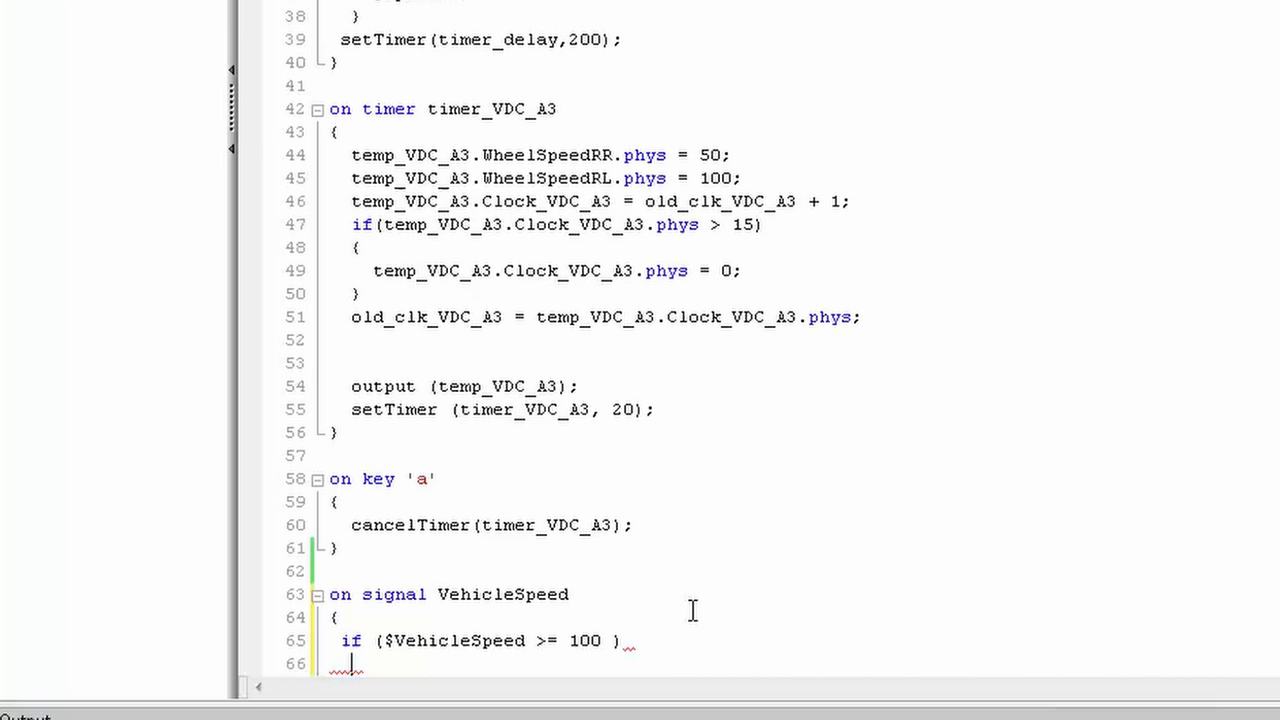
text(@)
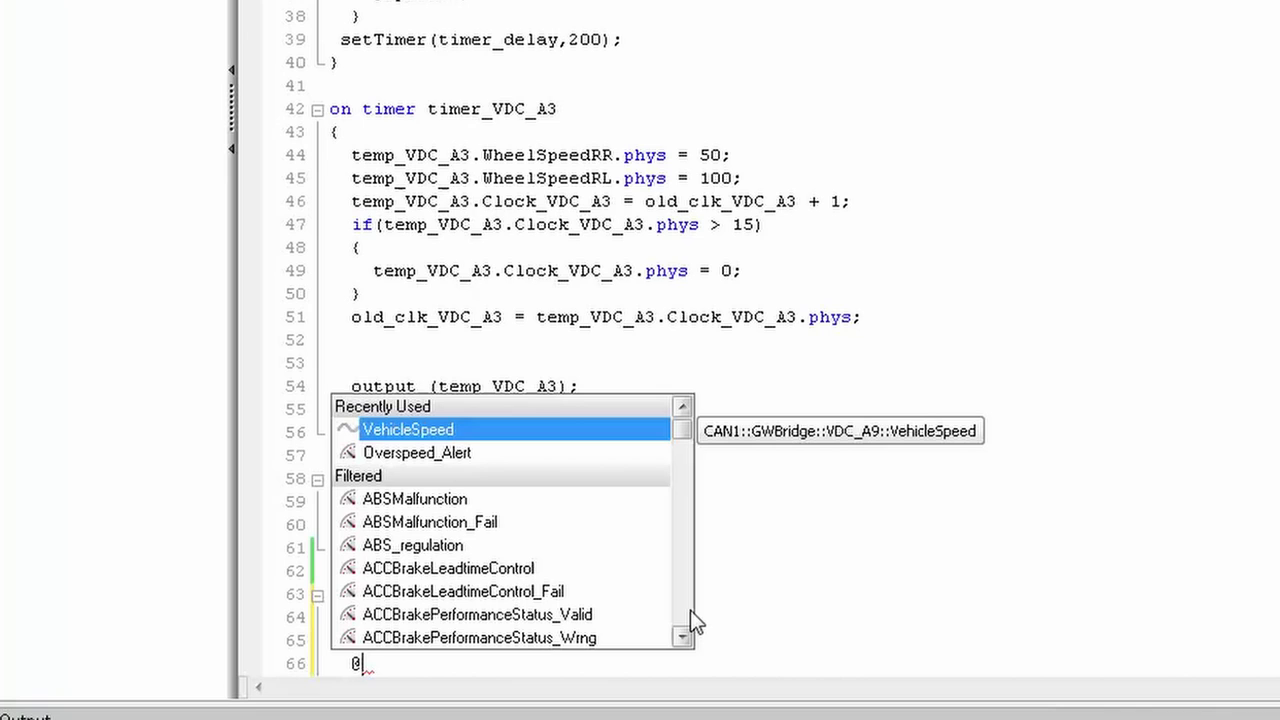
click(389, 454)
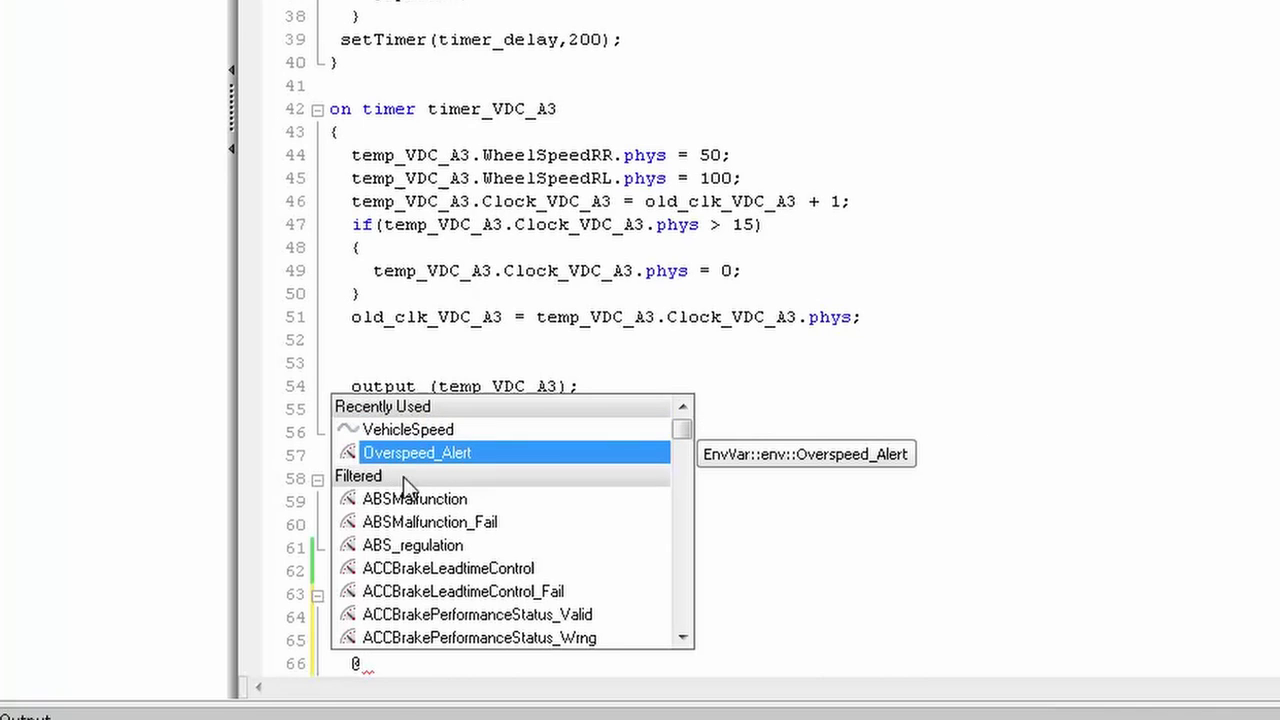
double_click(403, 455)
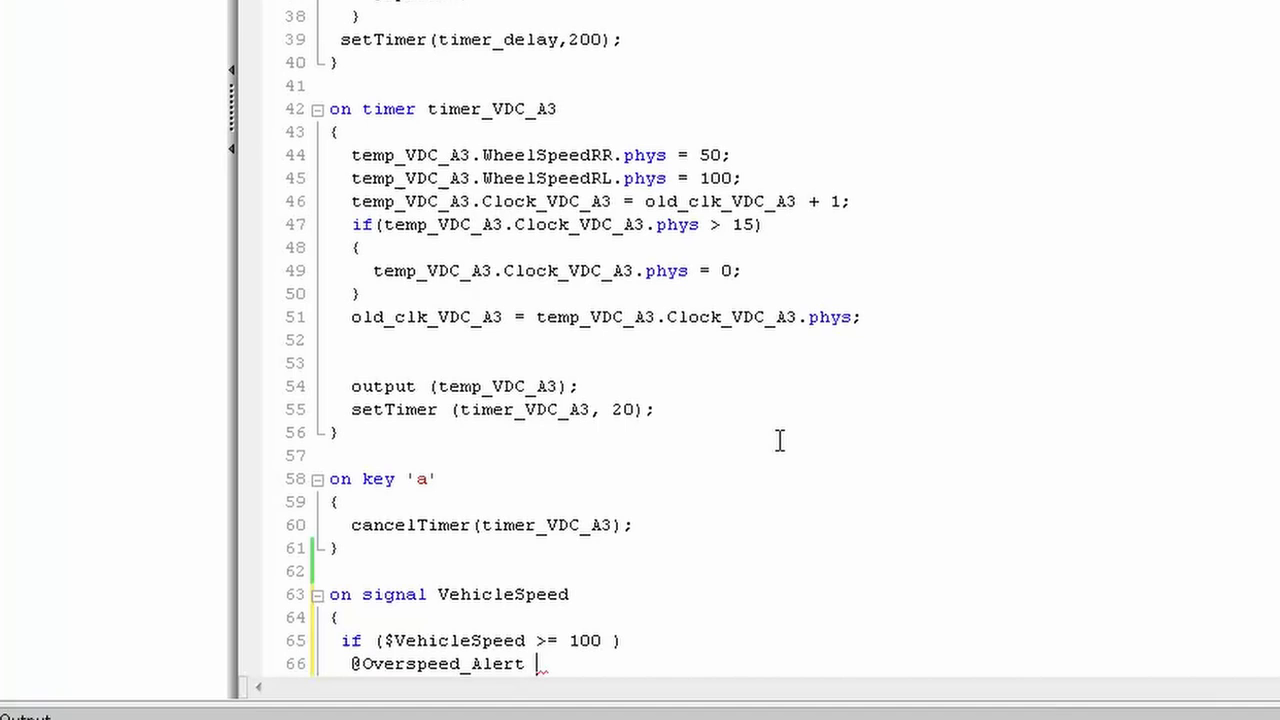
text(= 1;)
key(Return)
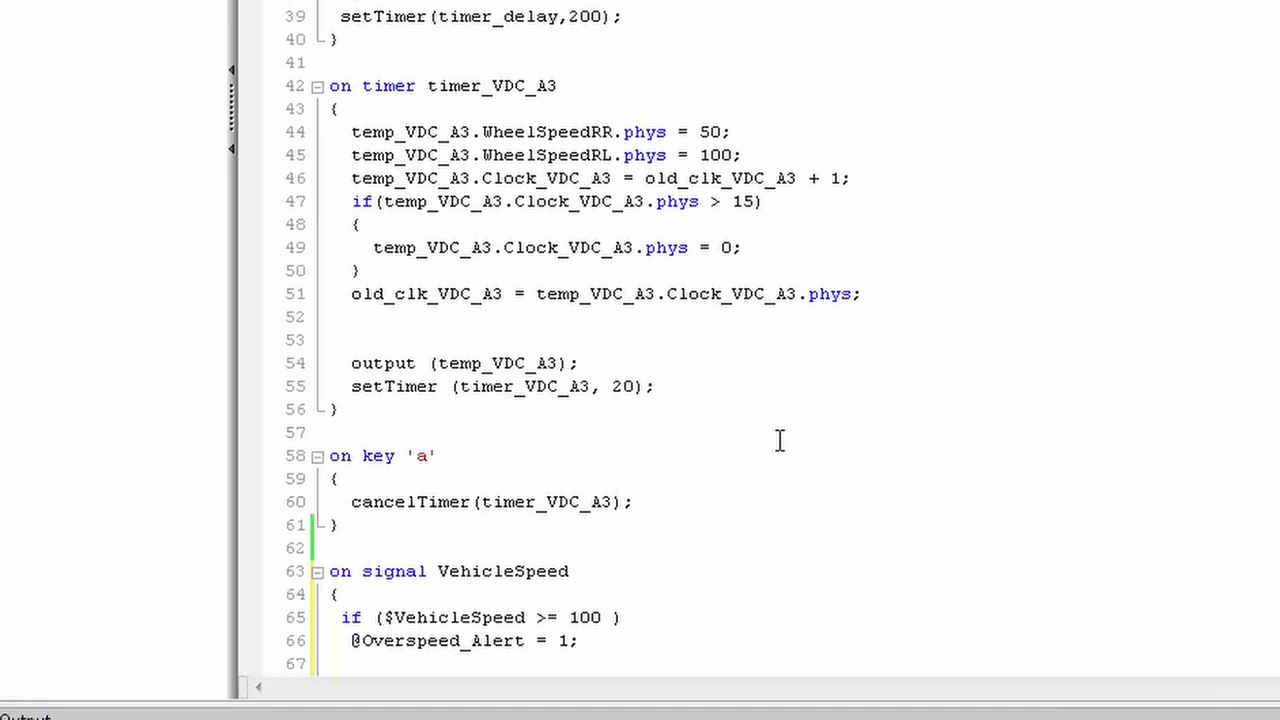
text(else)
key(Return)
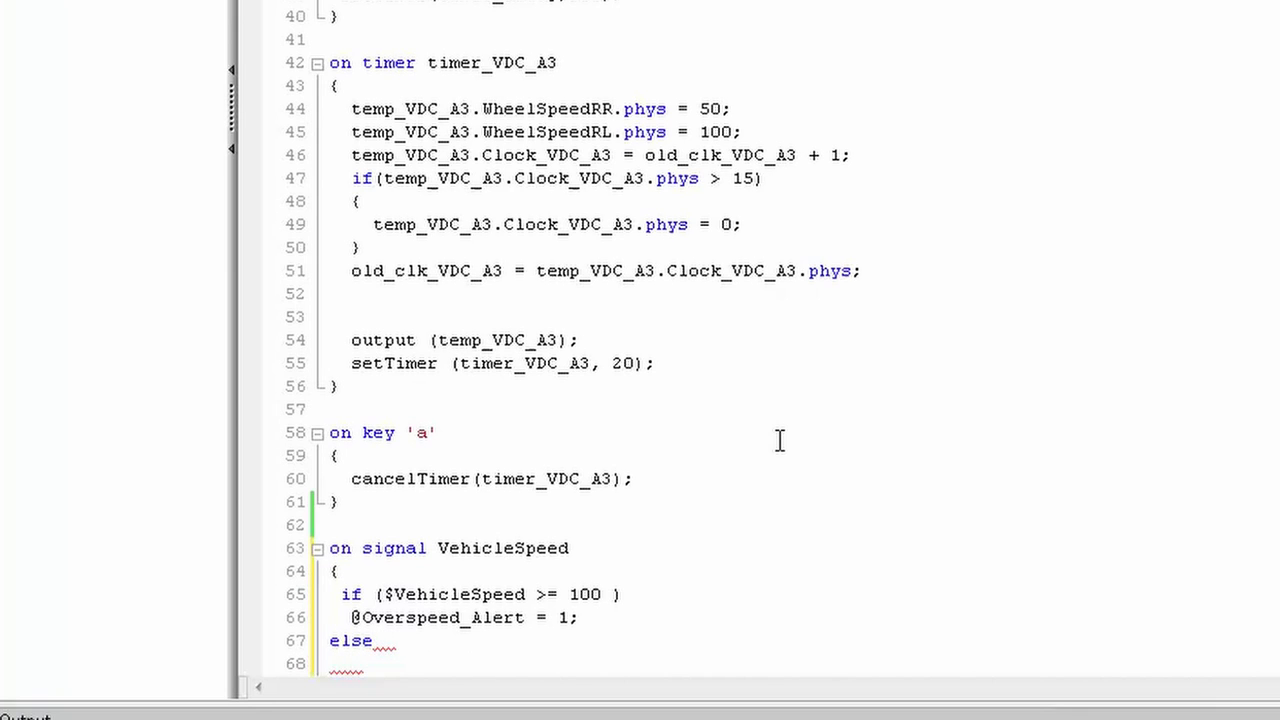
text(@)
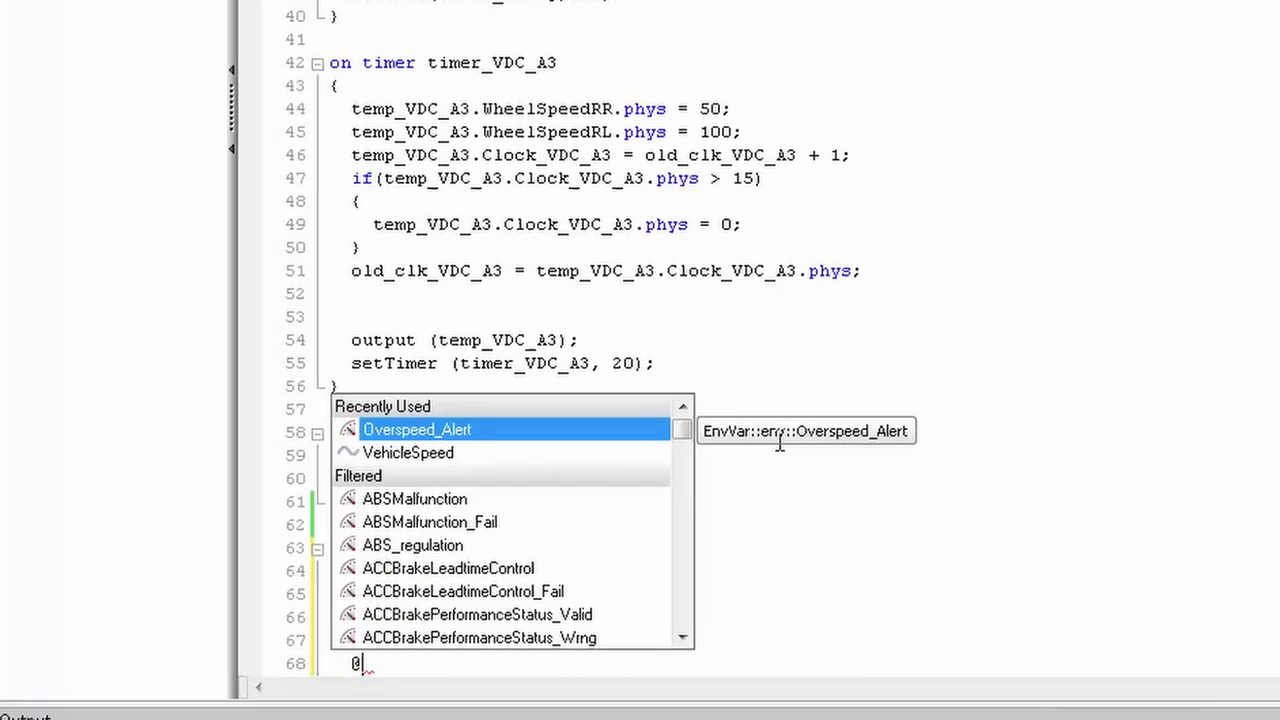
double_click(527, 428)
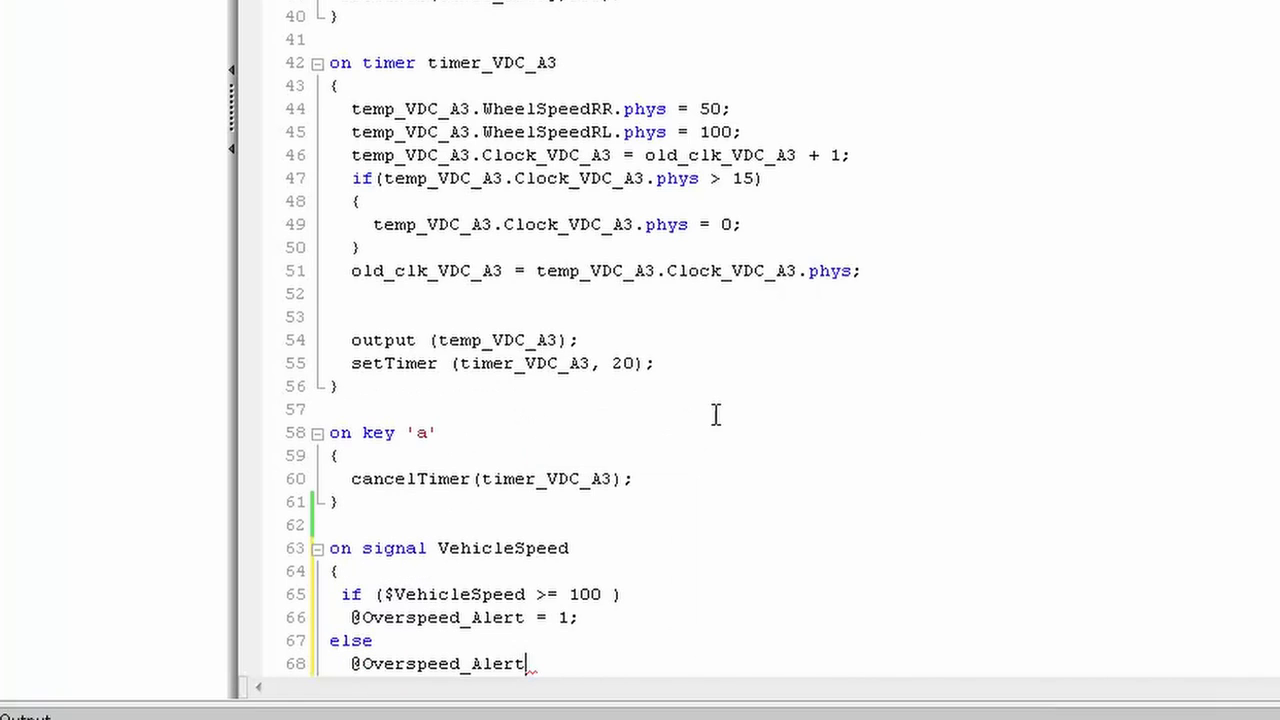
text(= 0;)
scroll(640, 350, down, 2)
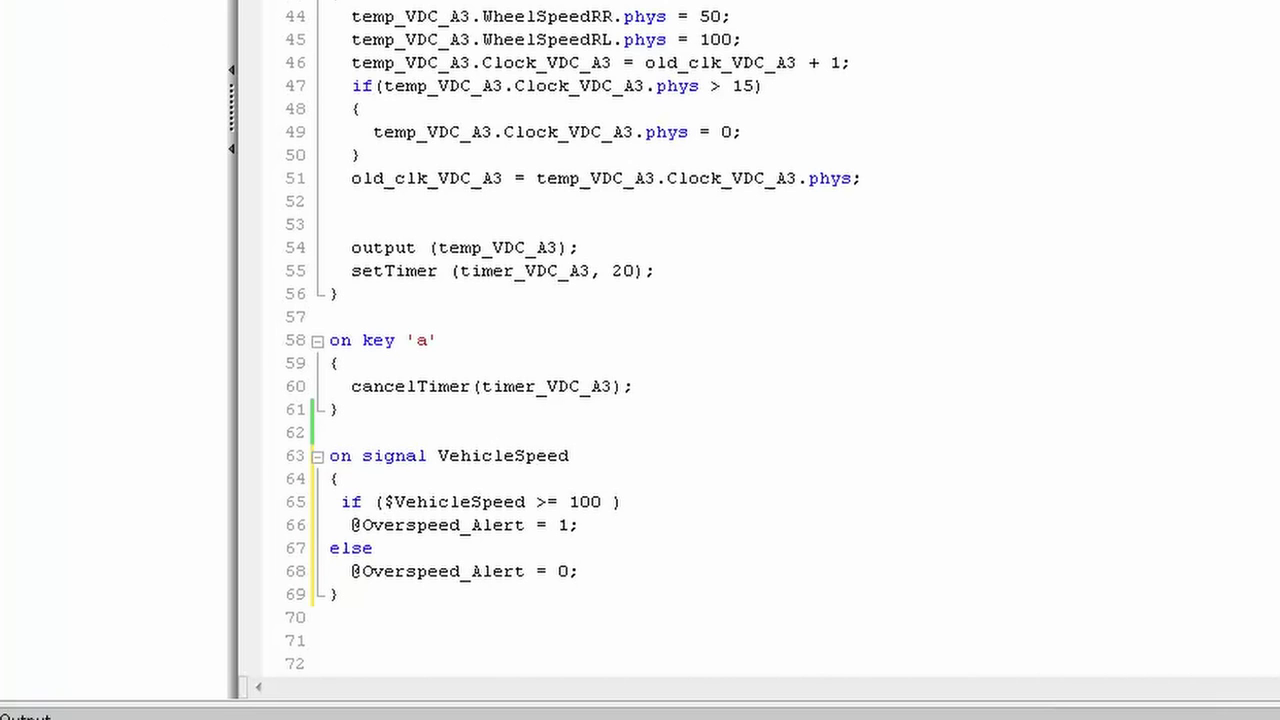
key(ctrl+s)
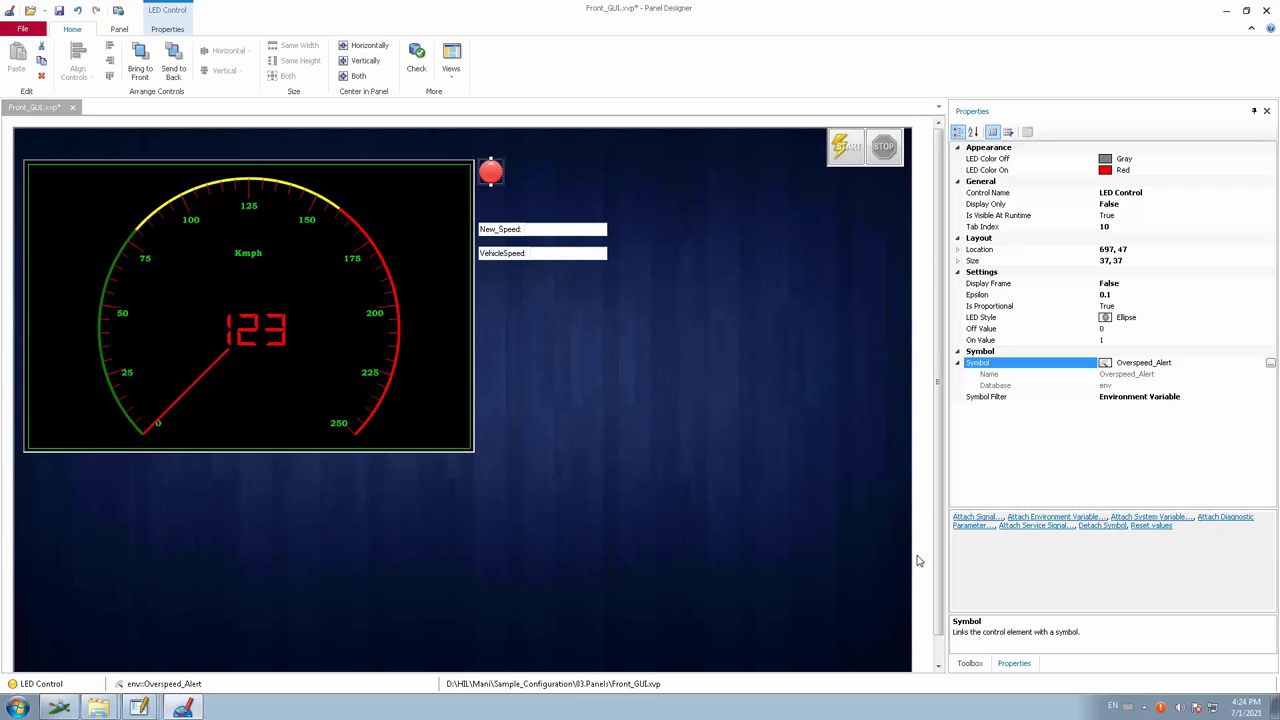
Add a Static Text control about 257 by 93 in the empty area beside the gauge and set its text to "OVERSPEED ALERT"
click(970, 664)
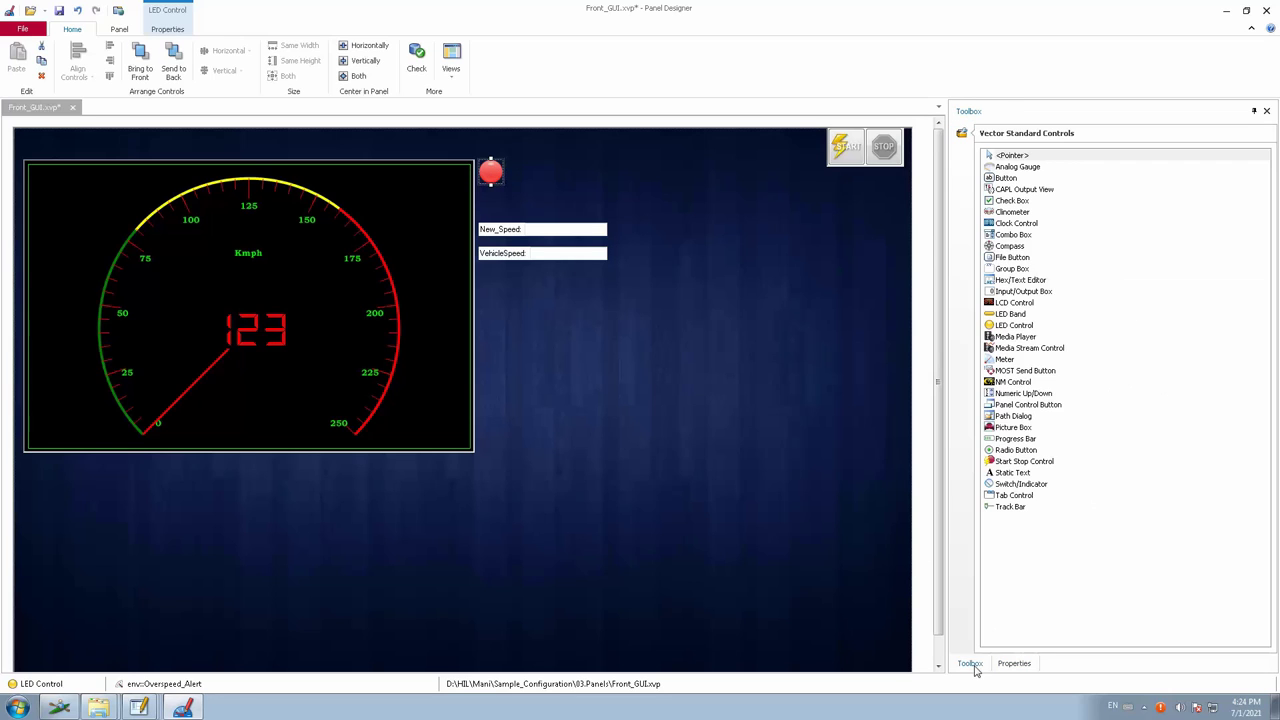
click(1008, 473)
drag(532, 360, 704, 422)
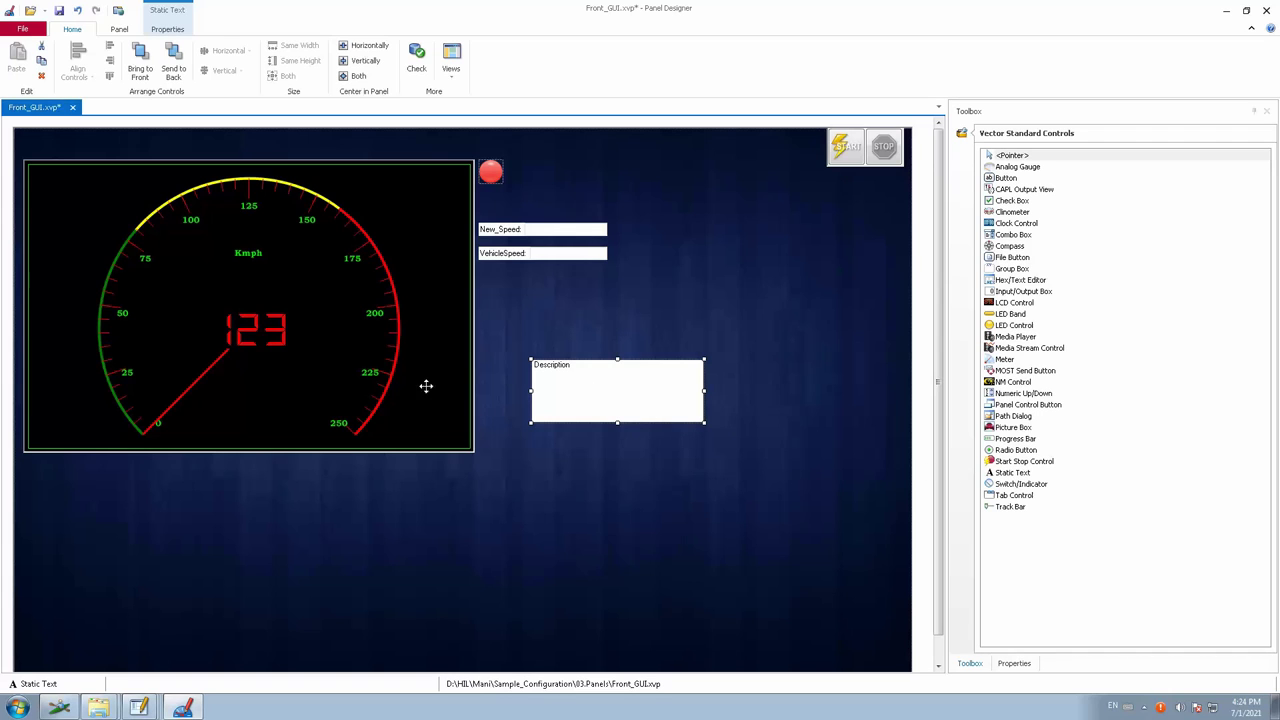
click(1006, 664)
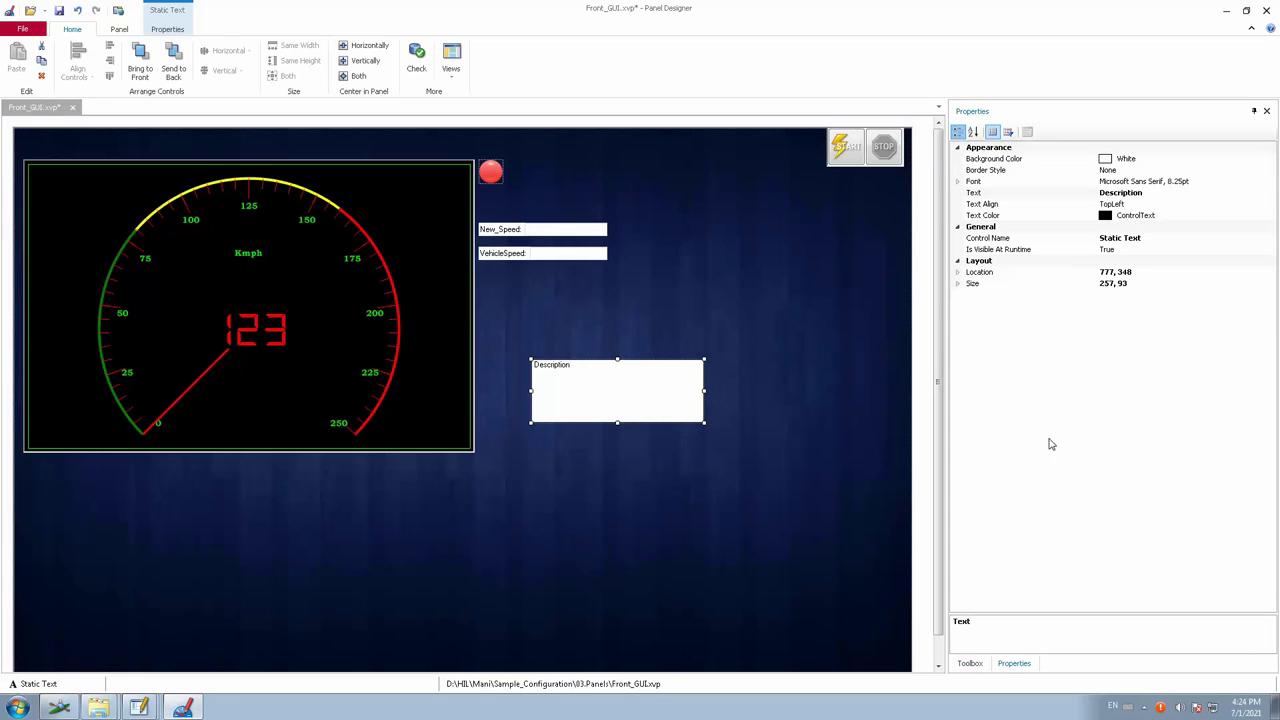
click(1130, 192)
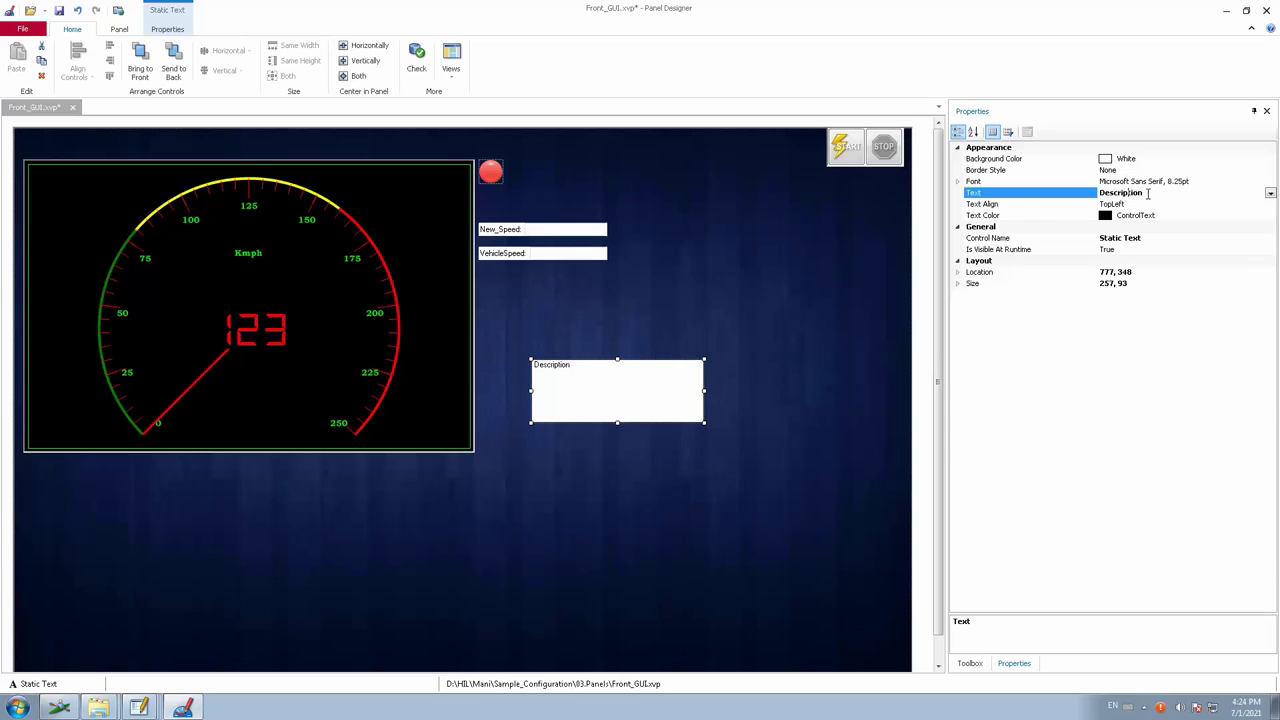
click(1015, 192)
text(OVERSPEED ALERT)
click(1123, 367)
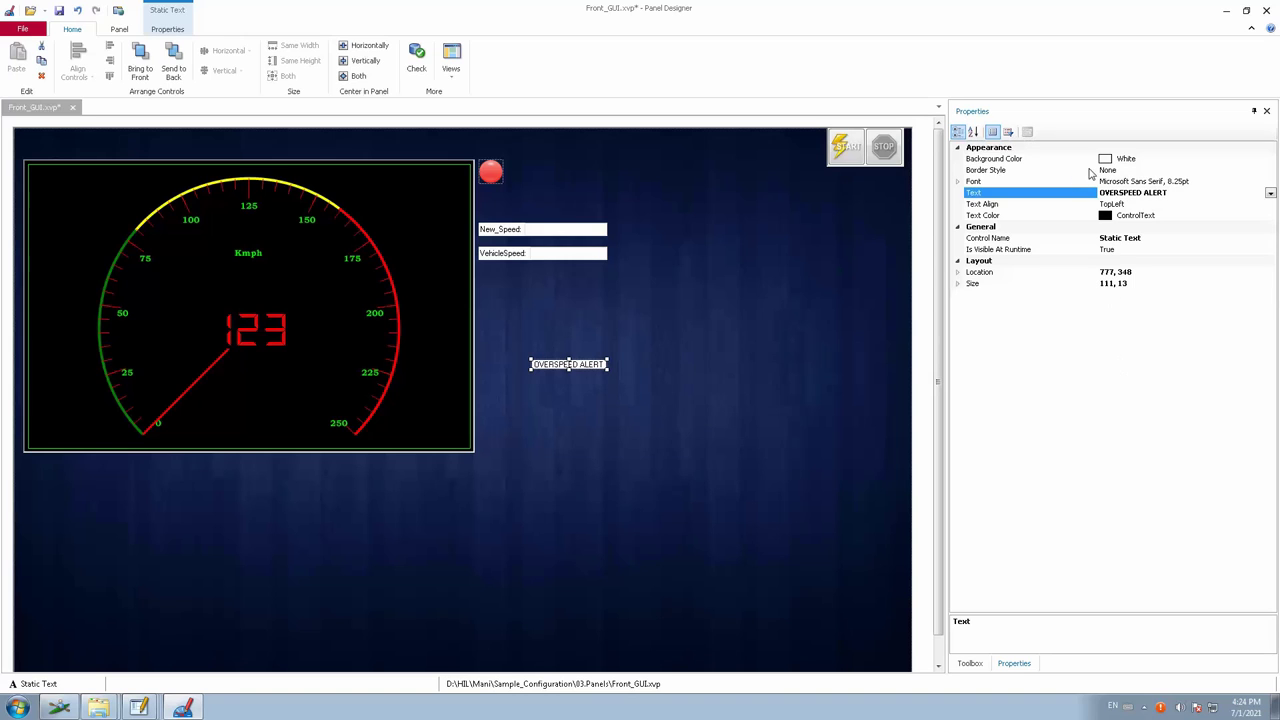
Set the OVERSPEED ALERT label's font to Bookman Old Style, bold (Gras), size 12
click(1172, 181)
click(1271, 182)
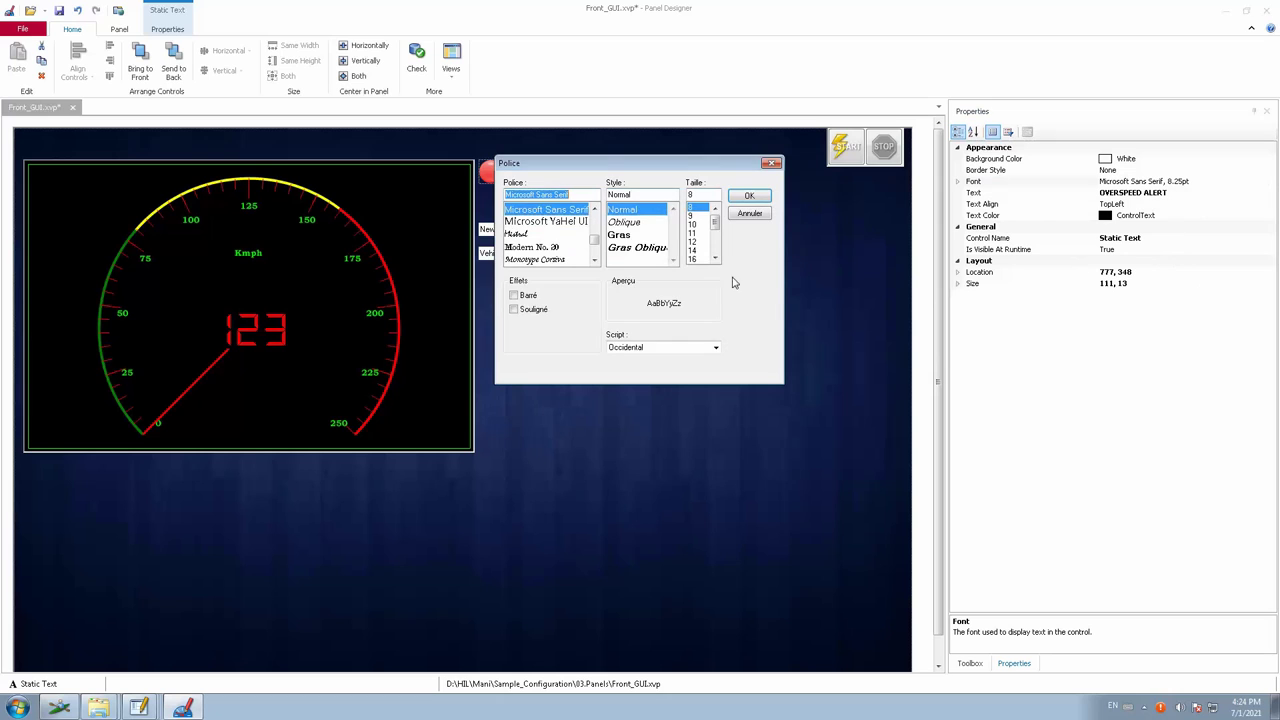
click(543, 221)
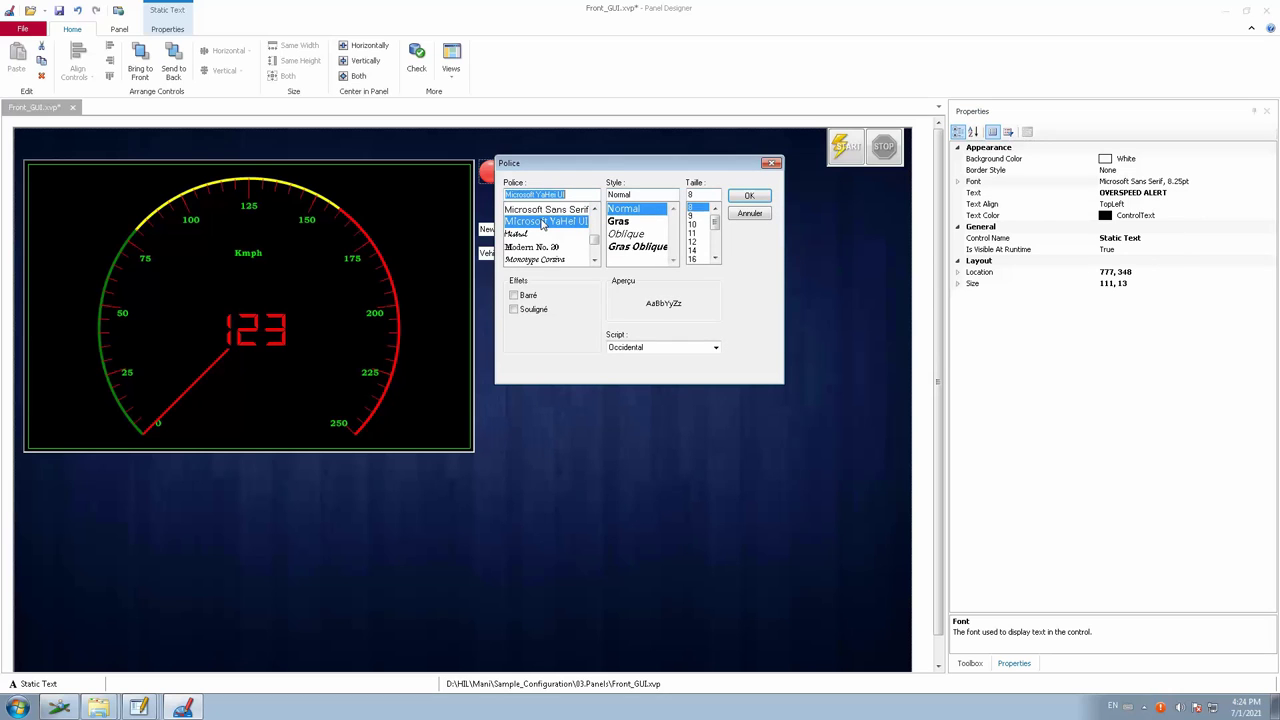
text(BOOK)
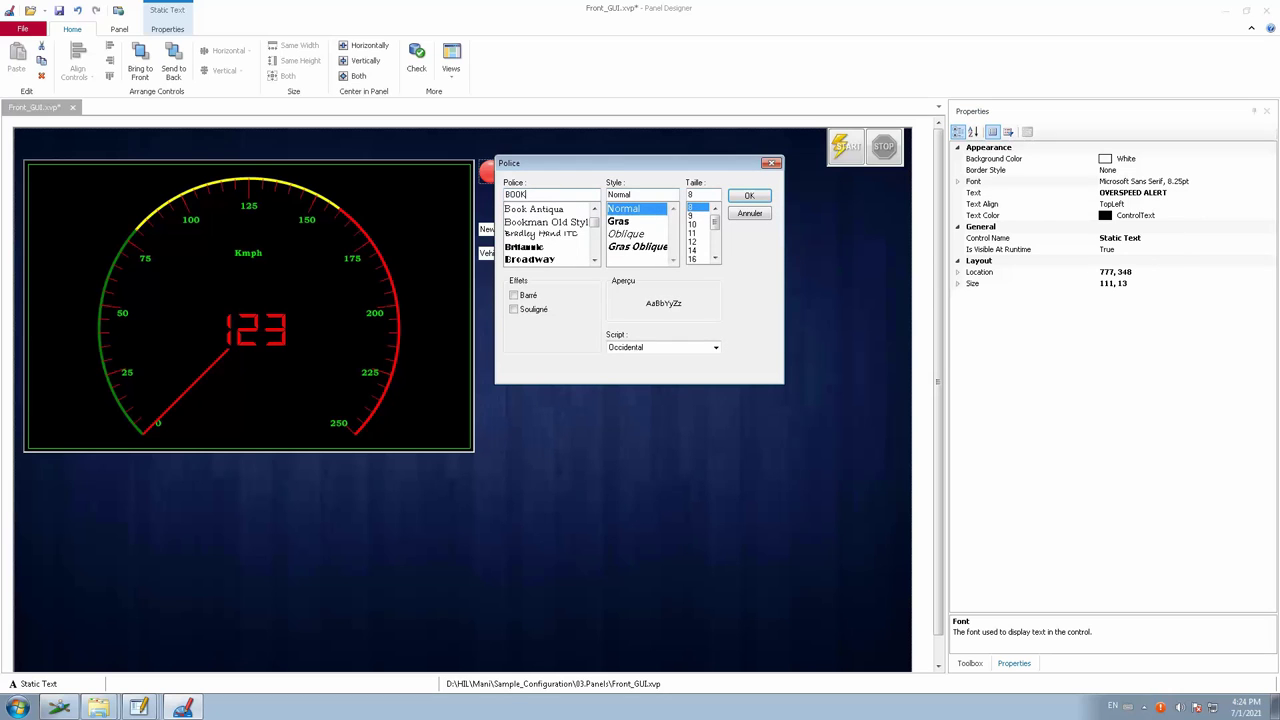
click(521, 224)
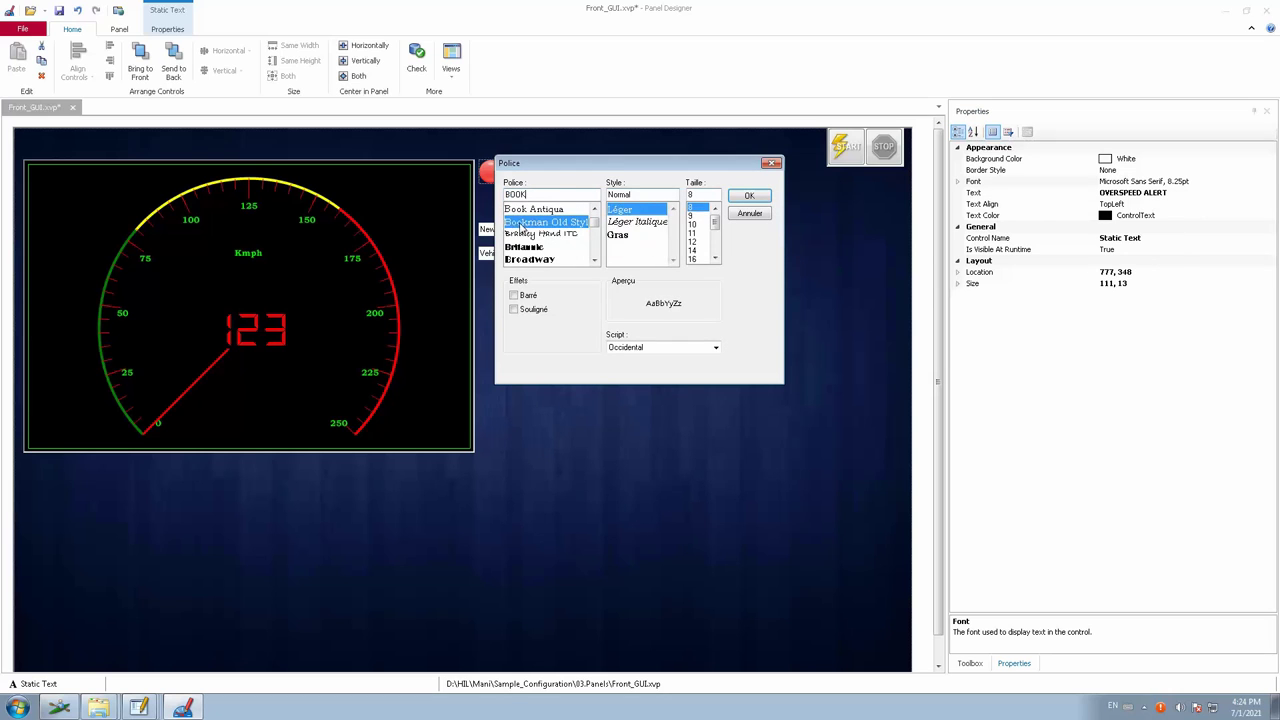
click(627, 238)
click(697, 228)
click(697, 246)
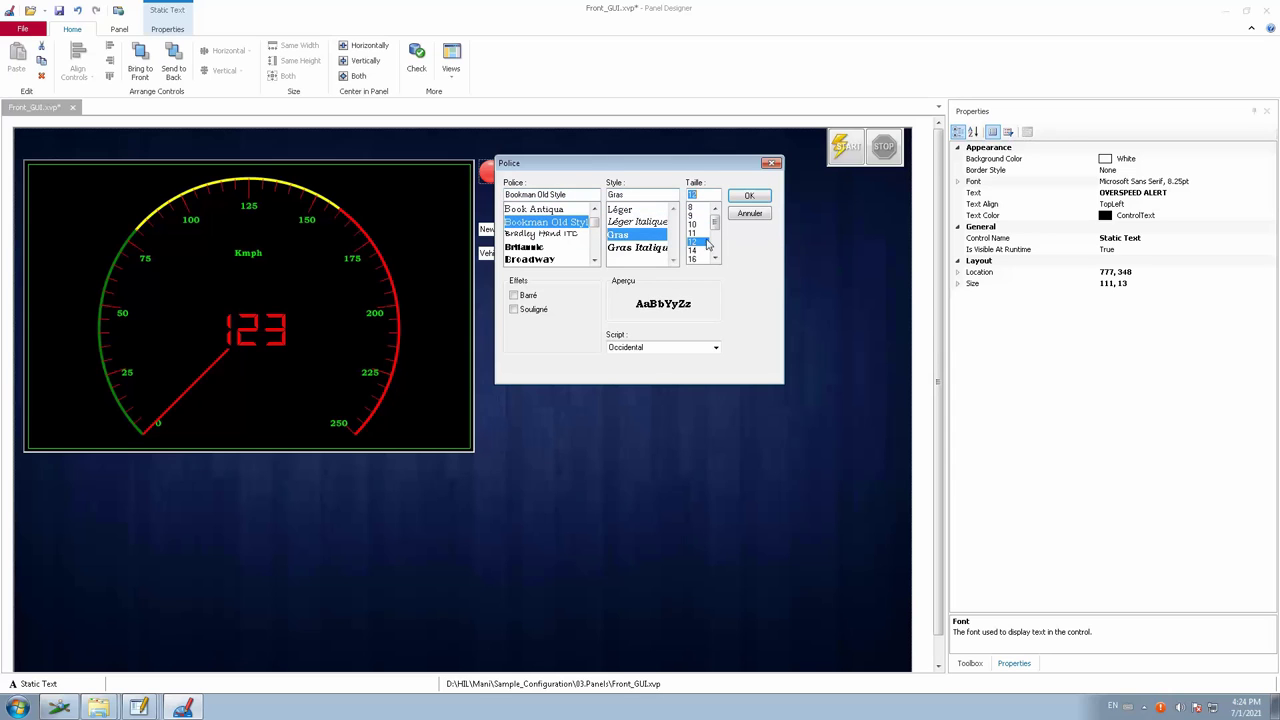
click(734, 208)
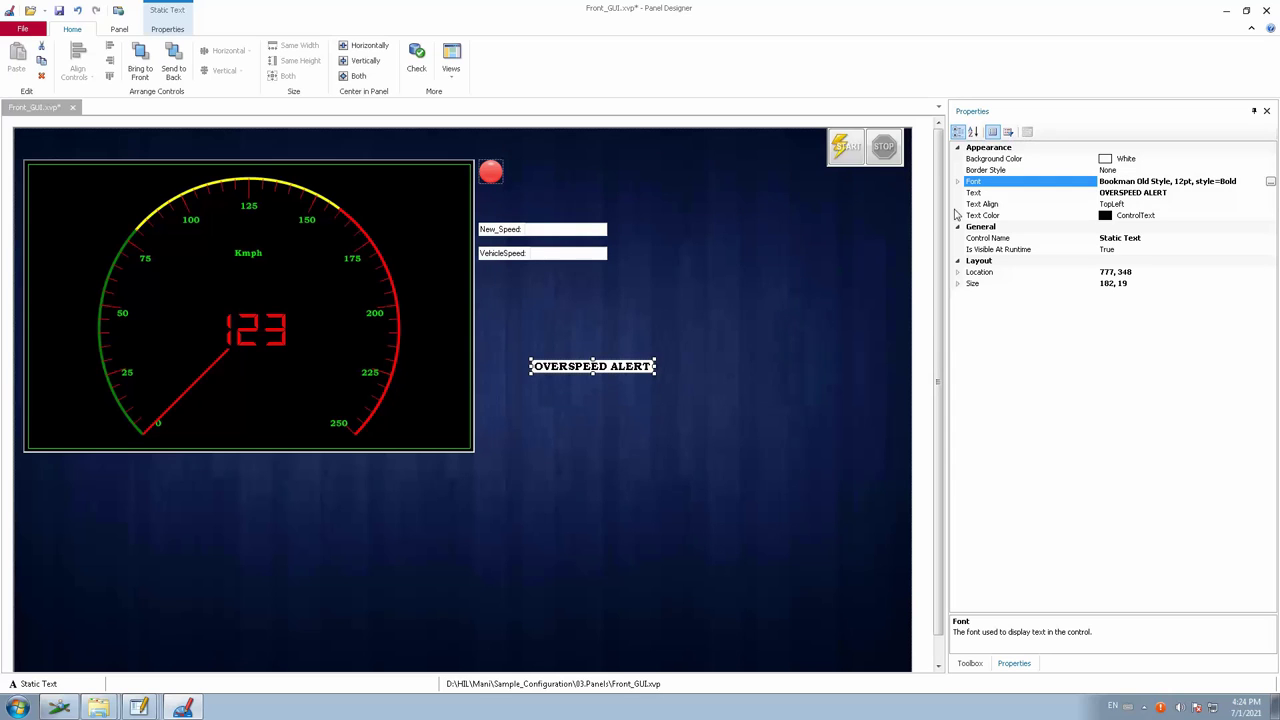
Set the OVERSPEED ALERT label's background color to Black and its text color to Red
click(642, 368)
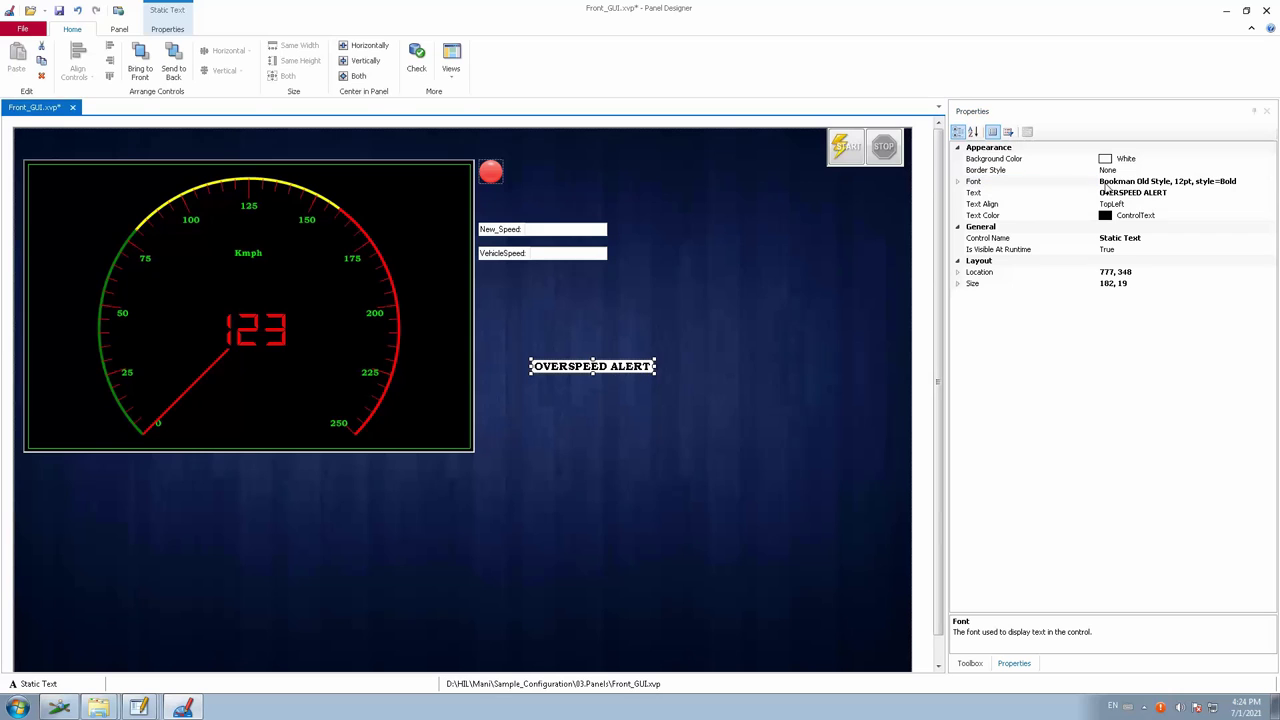
click(1154, 159)
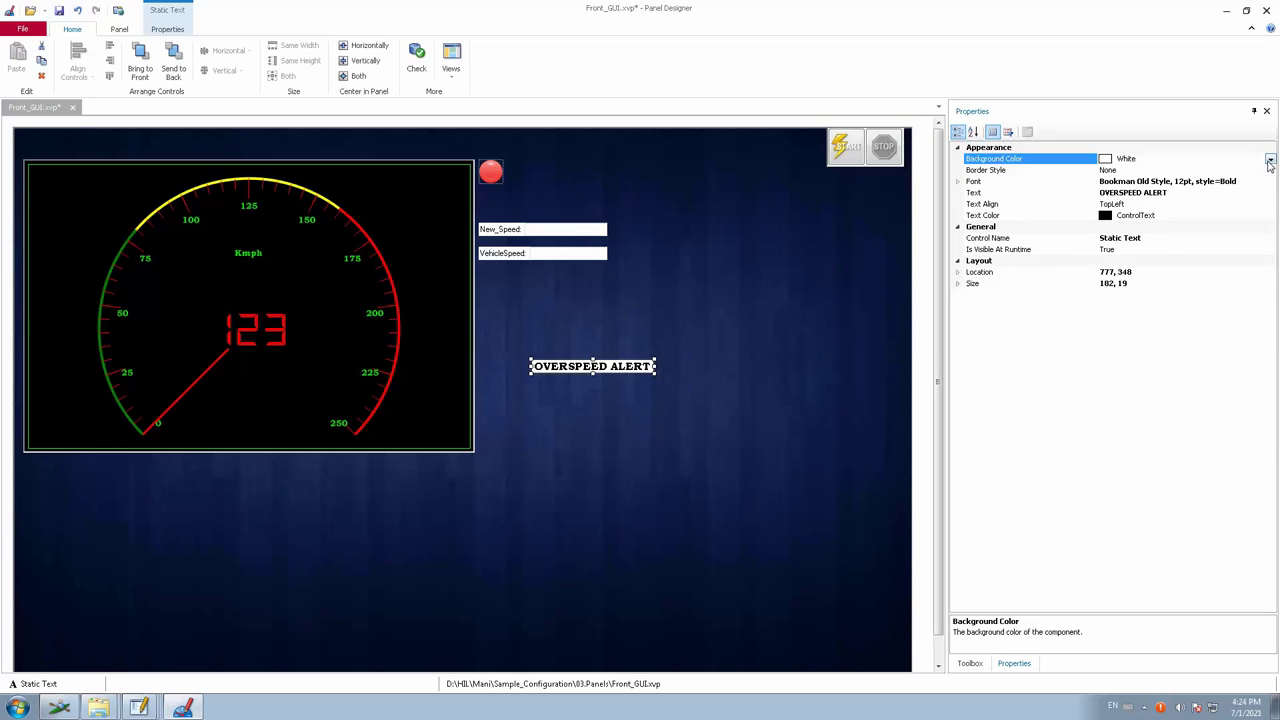
click(1270, 160)
click(1112, 188)
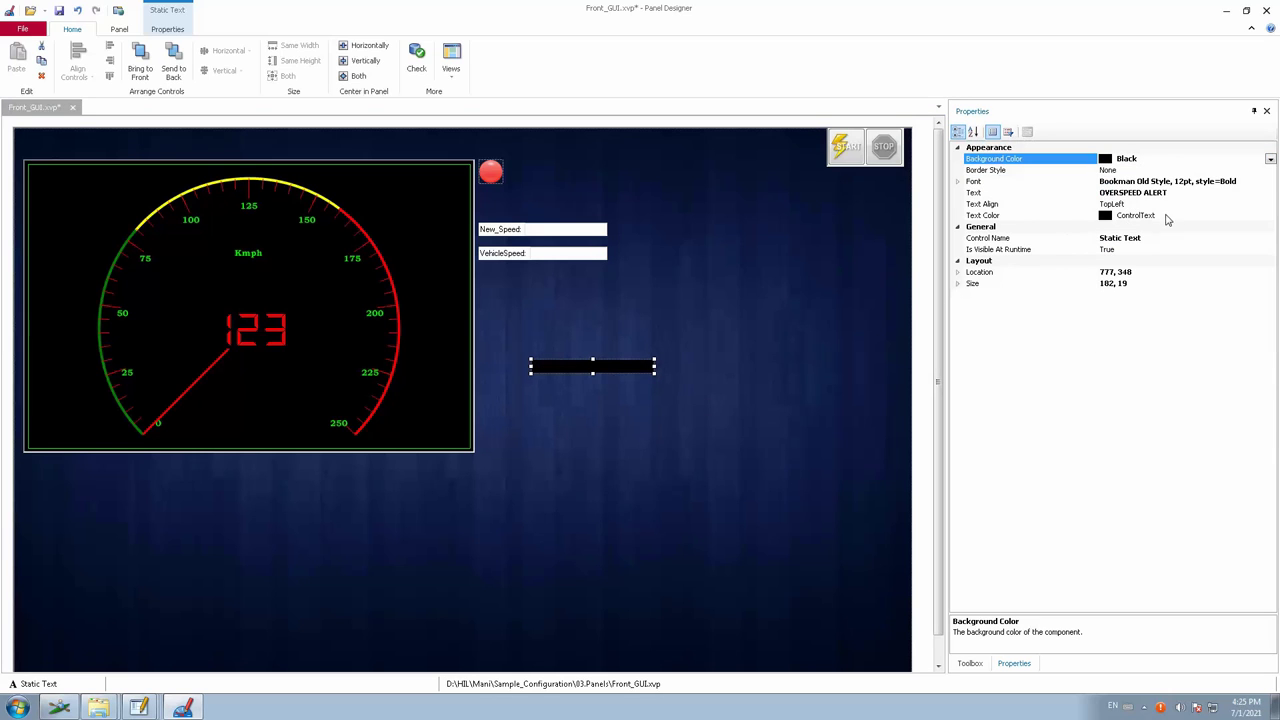
click(1226, 215)
click(1270, 216)
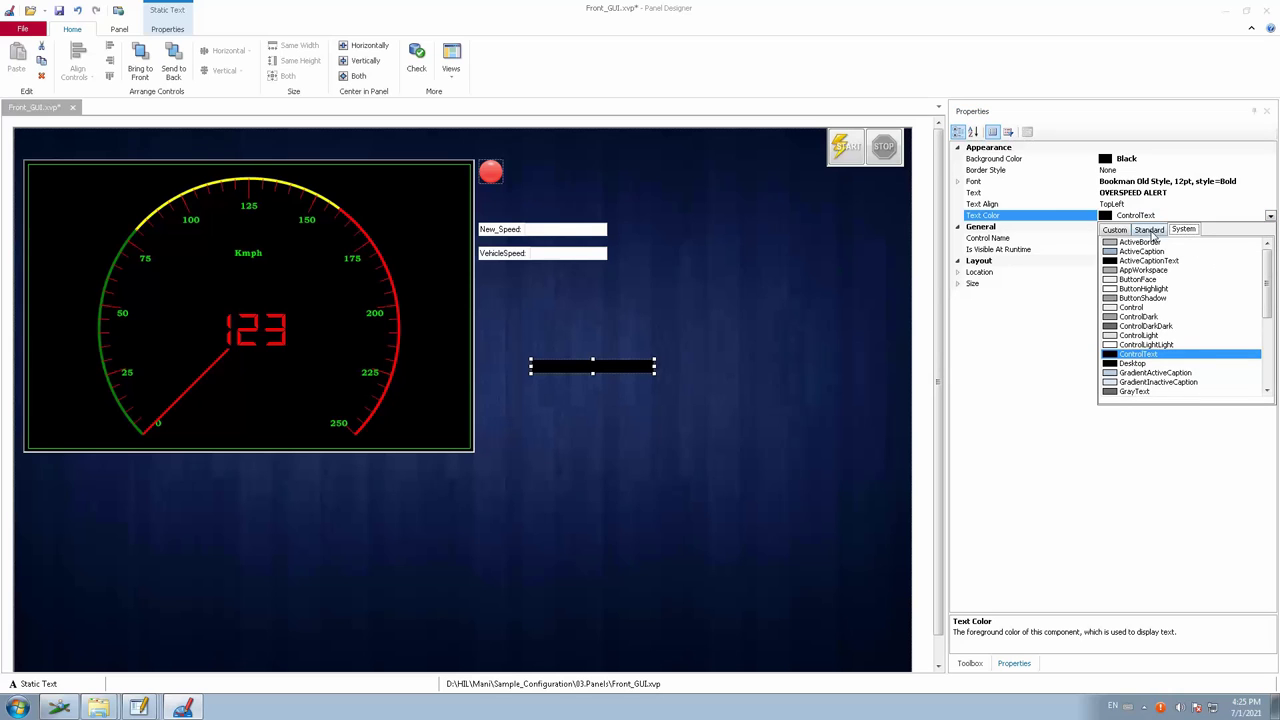
click(1149, 229)
click(1116, 398)
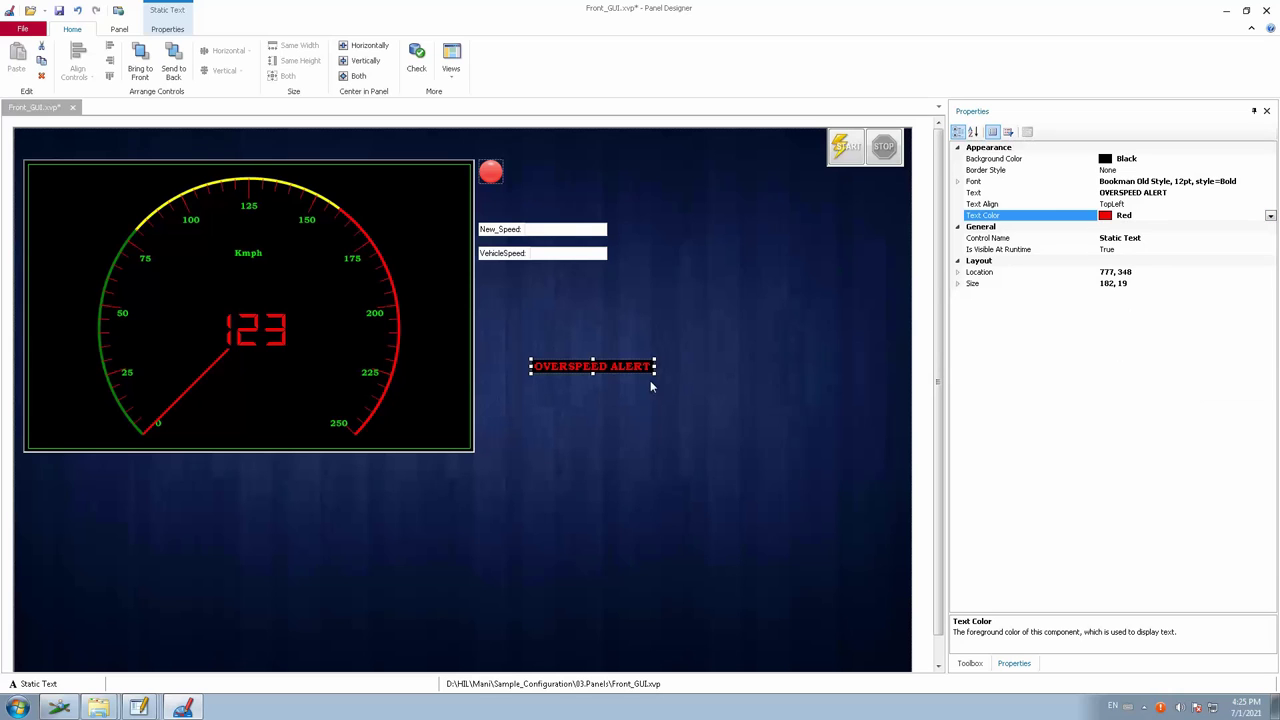
Place the OVERSPEED ALERT label directly beside the LED at about location 740, 56, level with it, and save the panel
drag(632, 369, 602, 181)
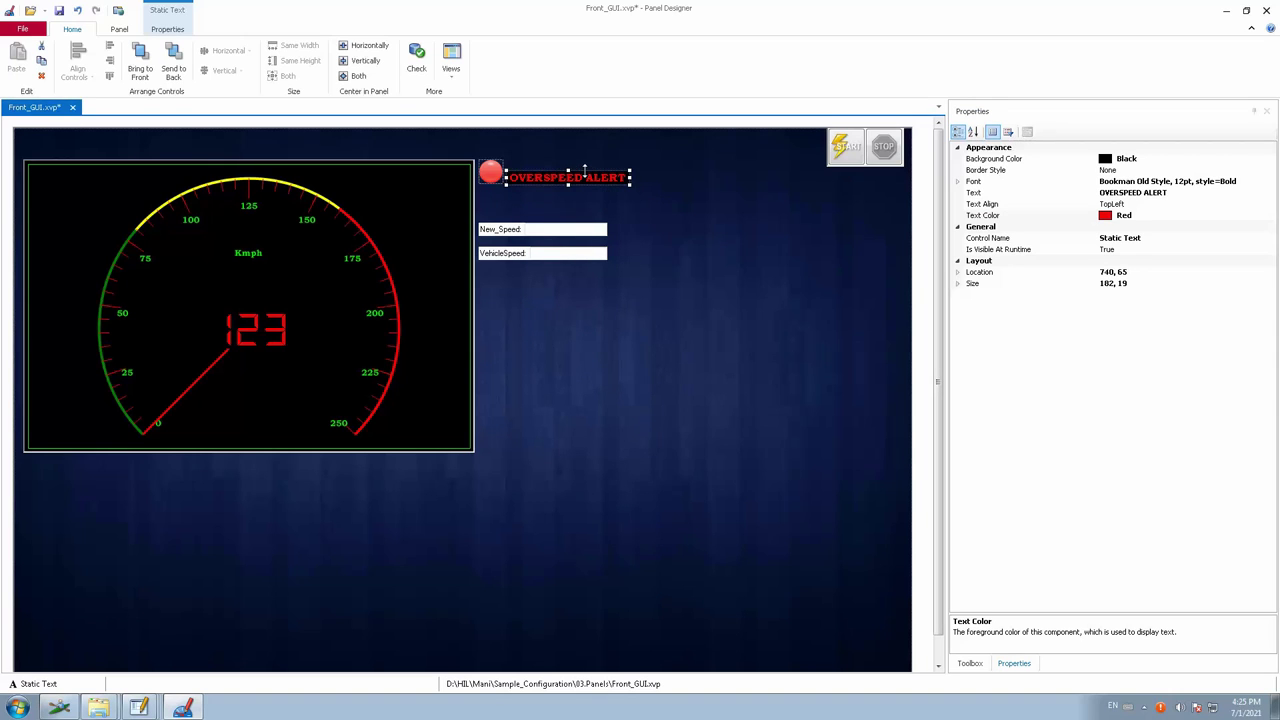
key(Up)
key(Up)
key(Up)
key(Up)
key(Up)
key(Up)
key(Up)
key(Up)
key(Up)
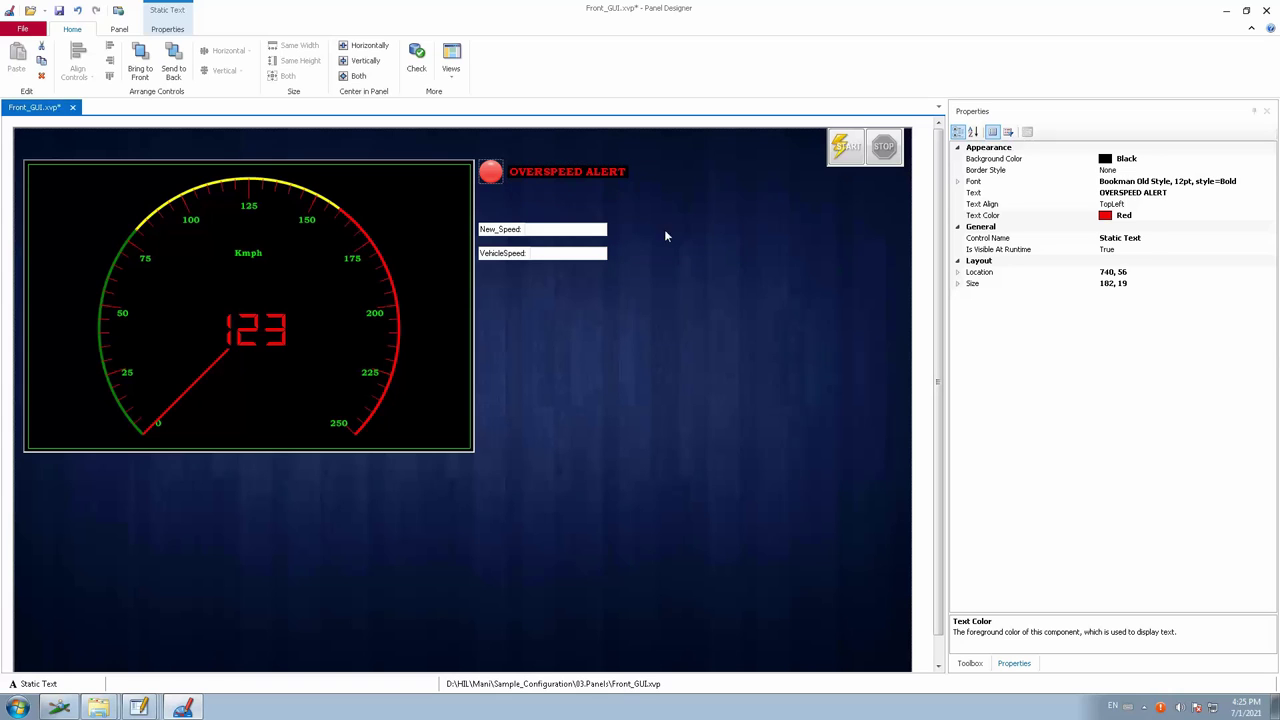
click(664, 229)
click(59, 11)
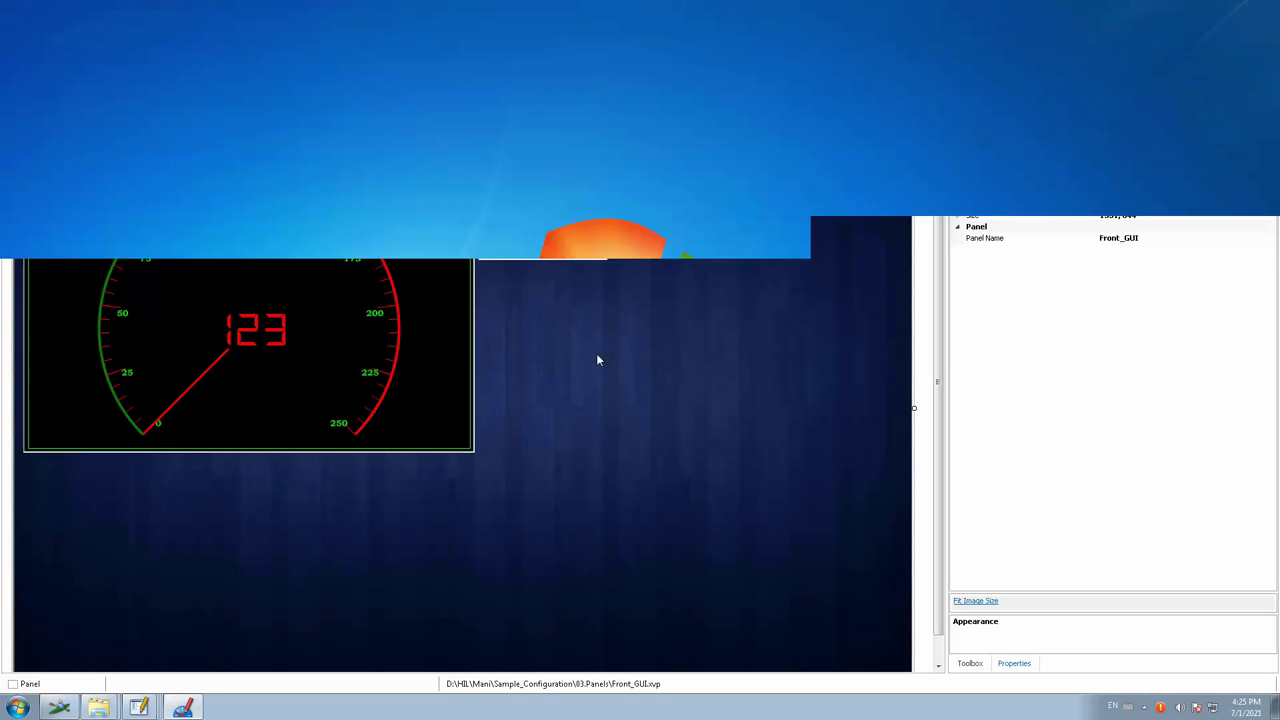
Switch to CANoe, open the Front_GUI panel and minimize the main window so that only the panel stays on screen
click(60, 709)
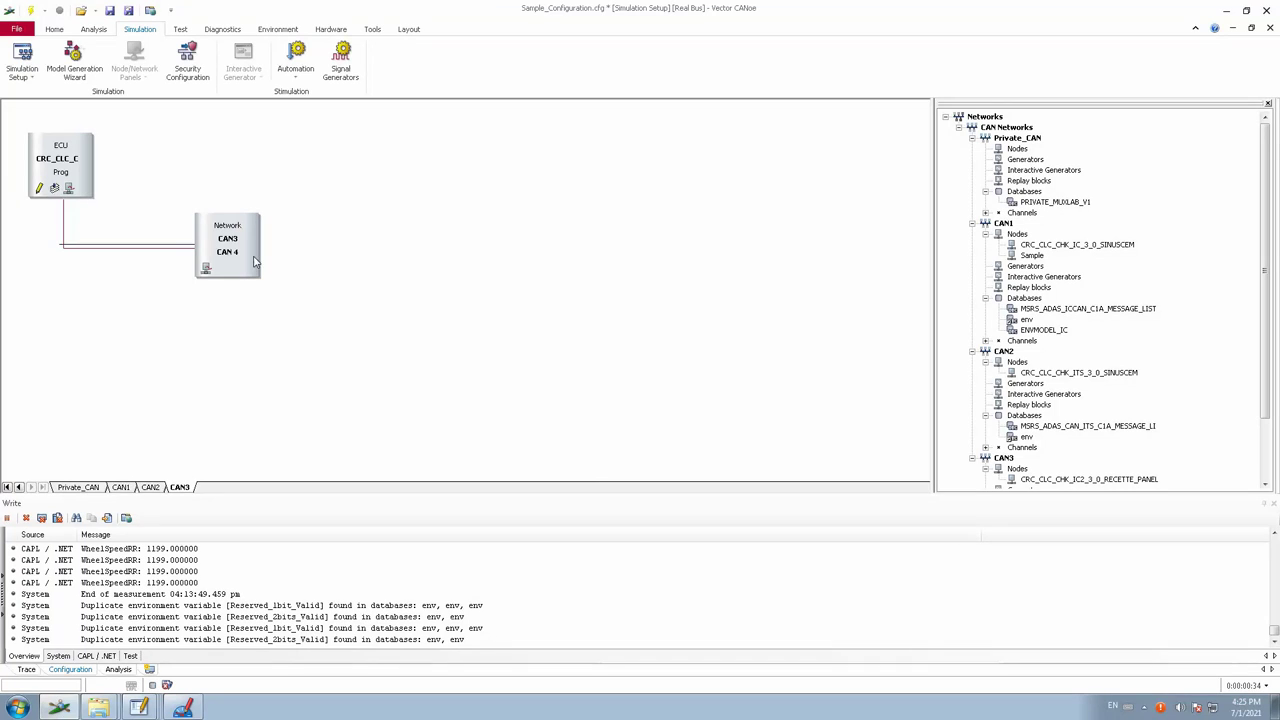
click(55, 29)
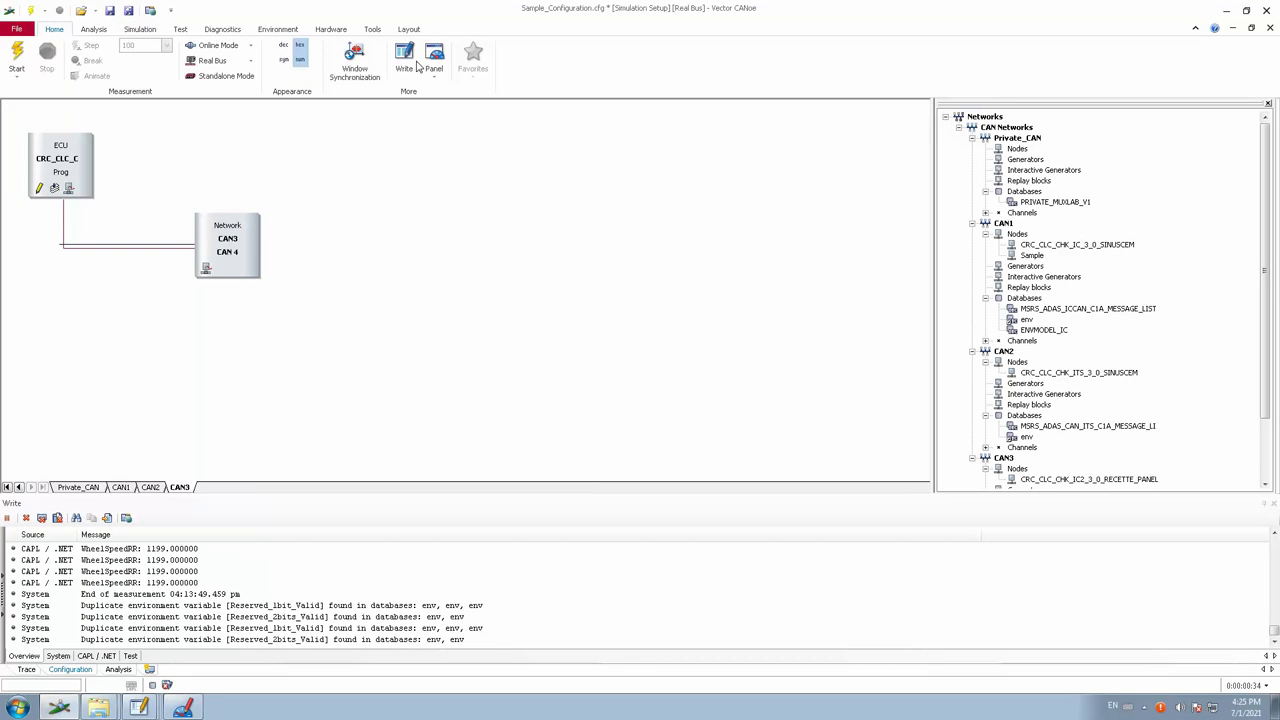
click(434, 62)
click(455, 114)
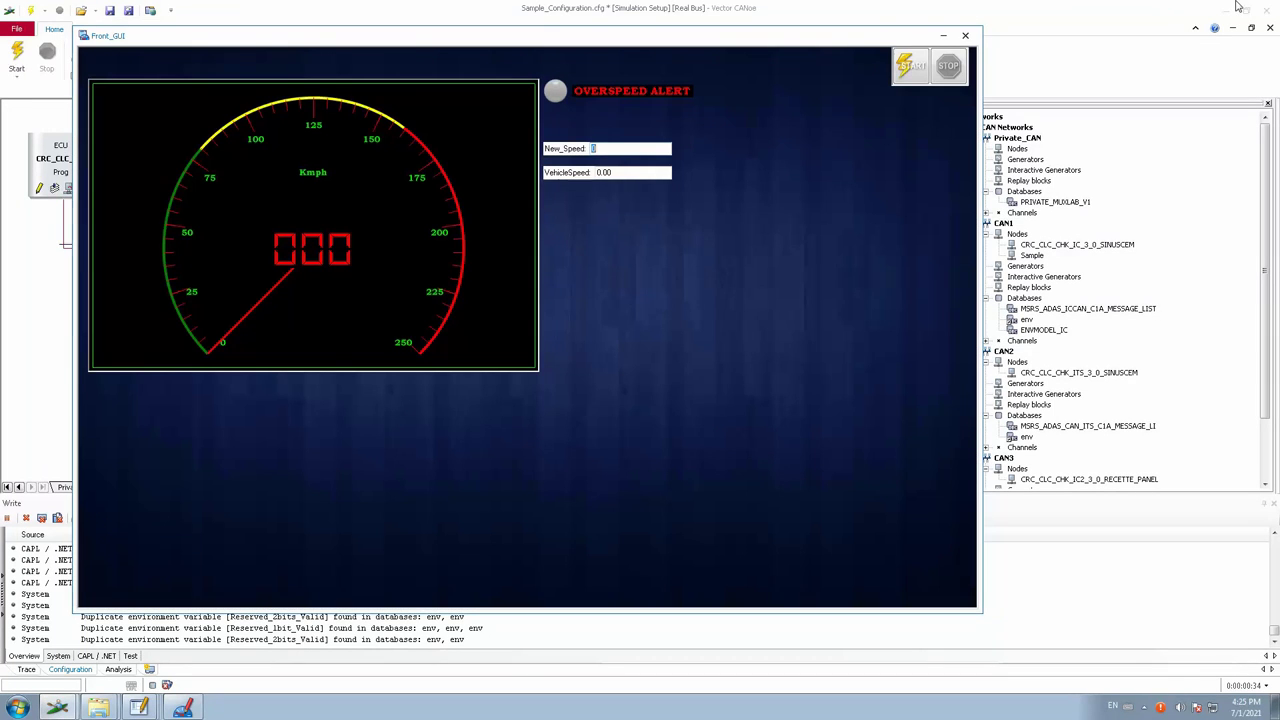
click(1223, 14)
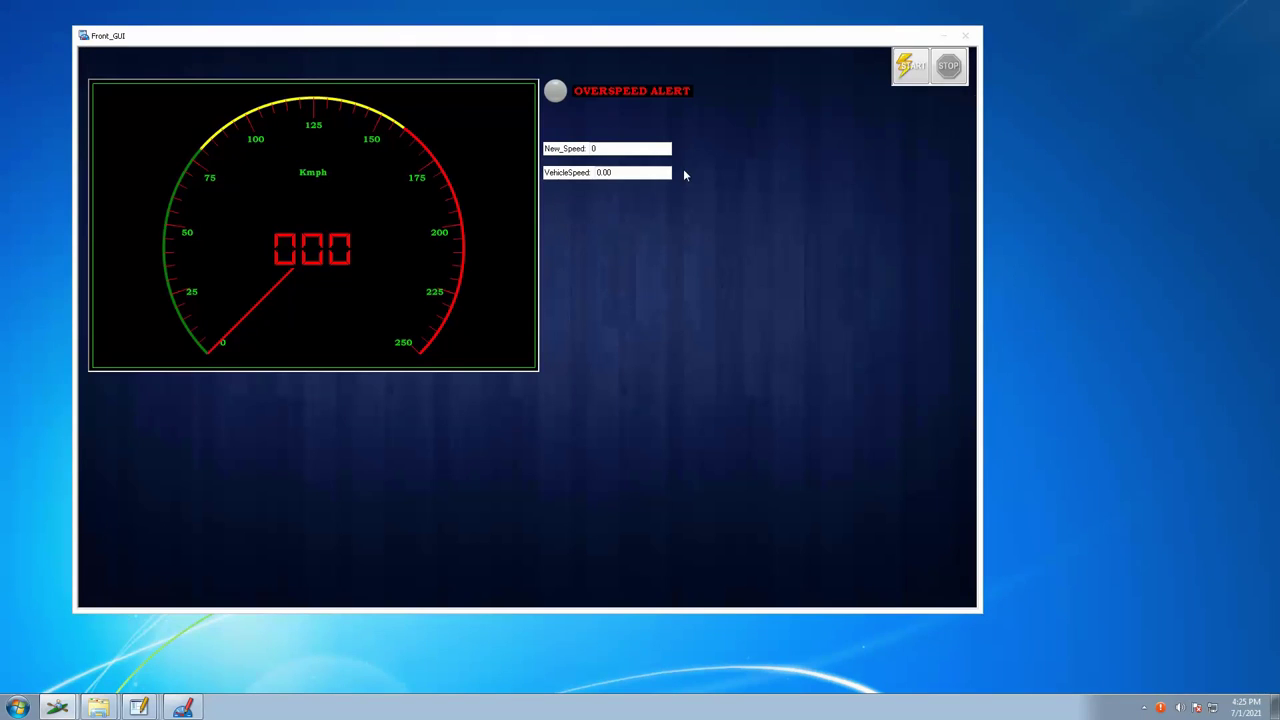
Start the measurement from the panel and test the overspeed alert by entering 100 and 150 as New_Speed
click(910, 68)
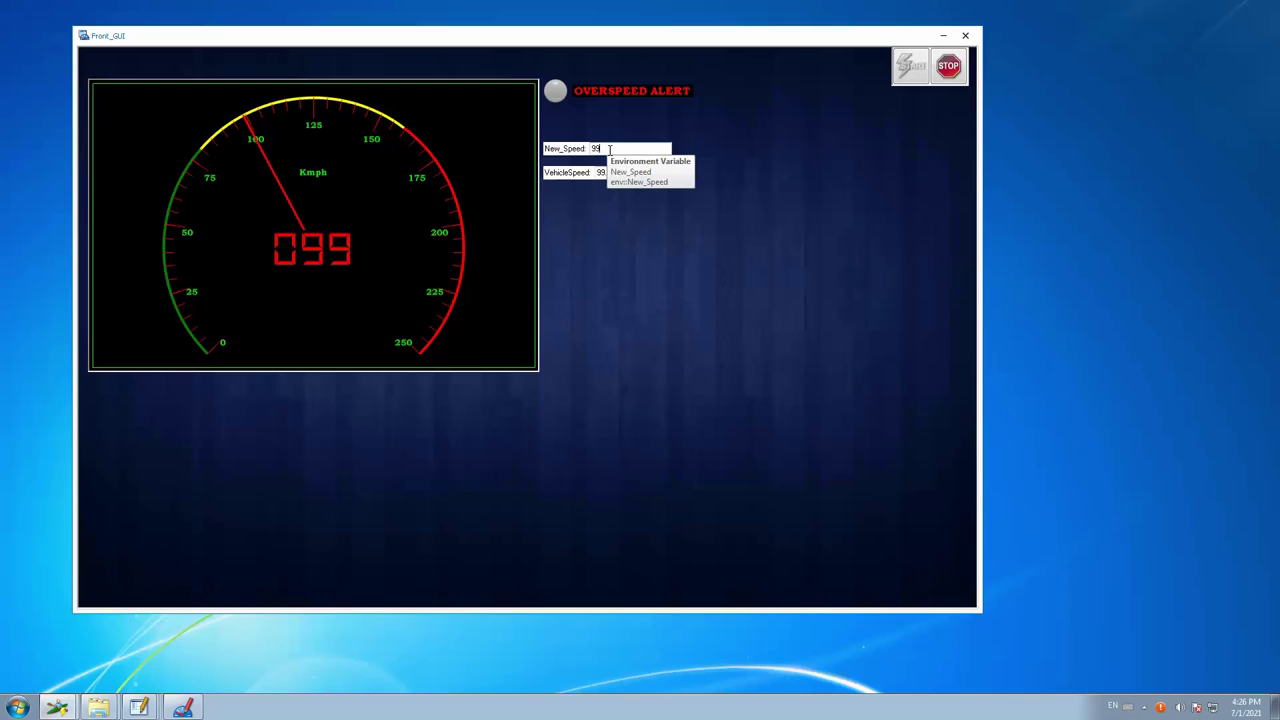
double_click(609, 149)
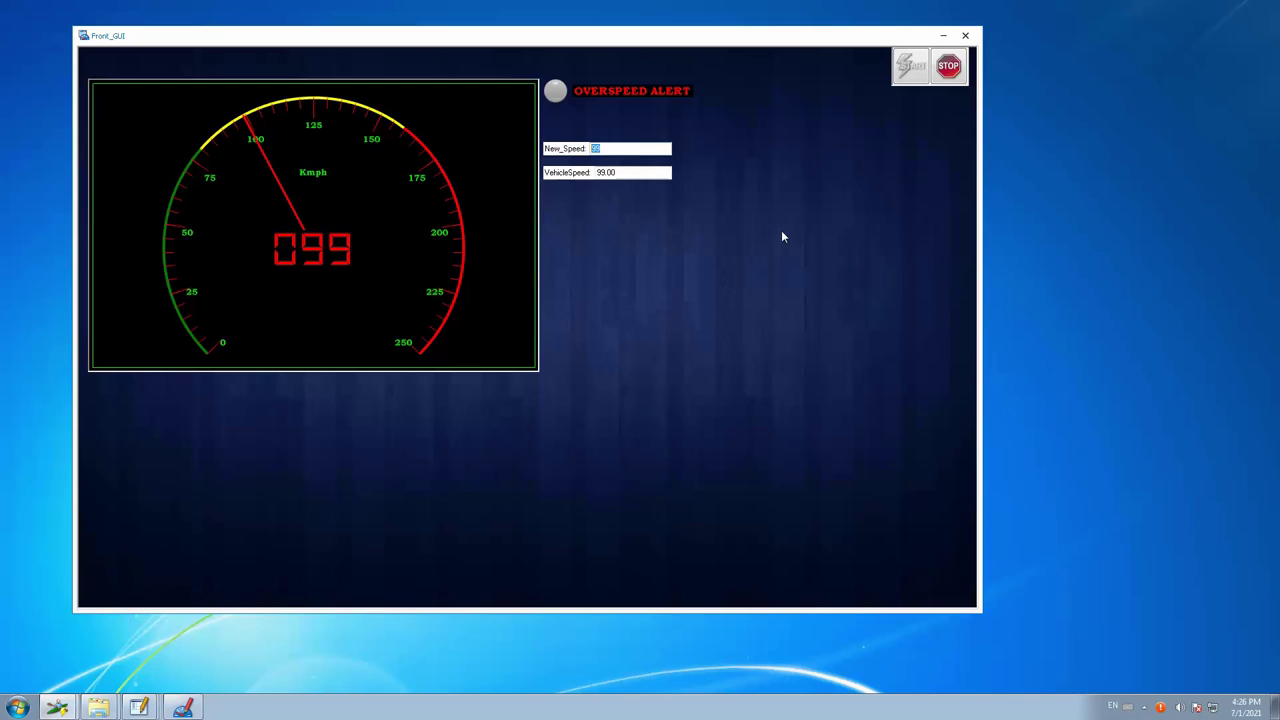
text(100)
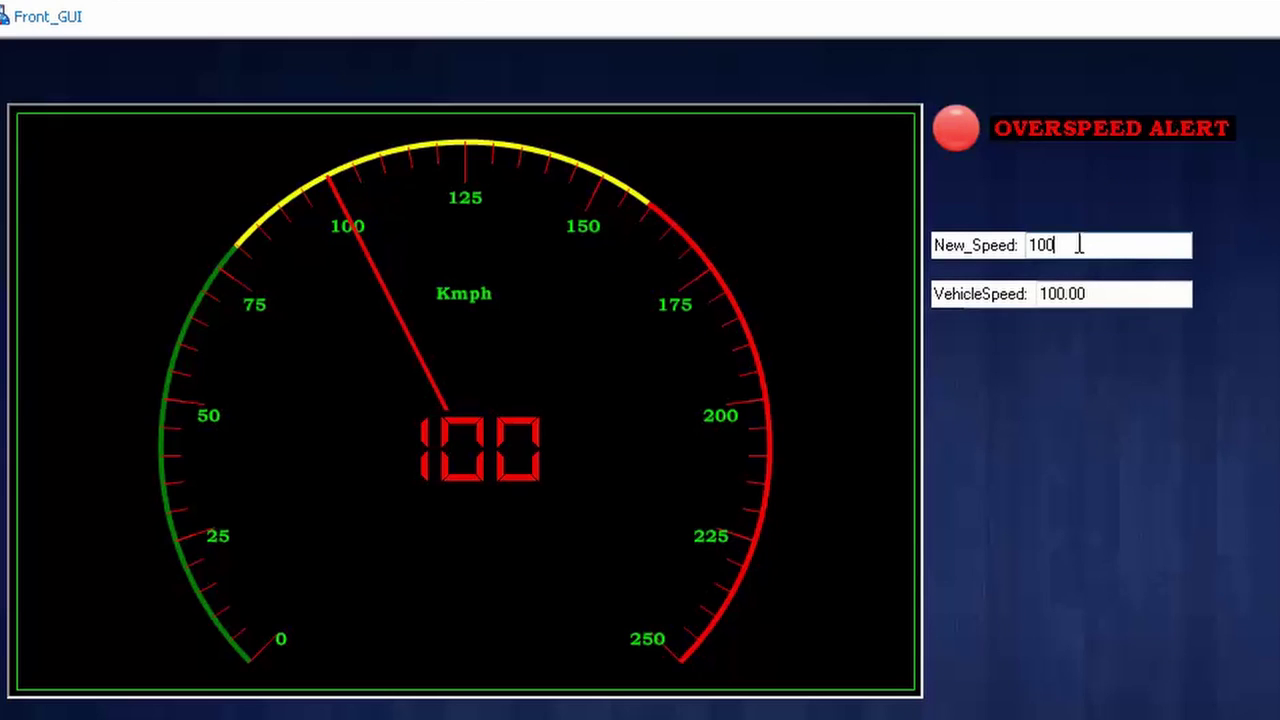
key(Return)
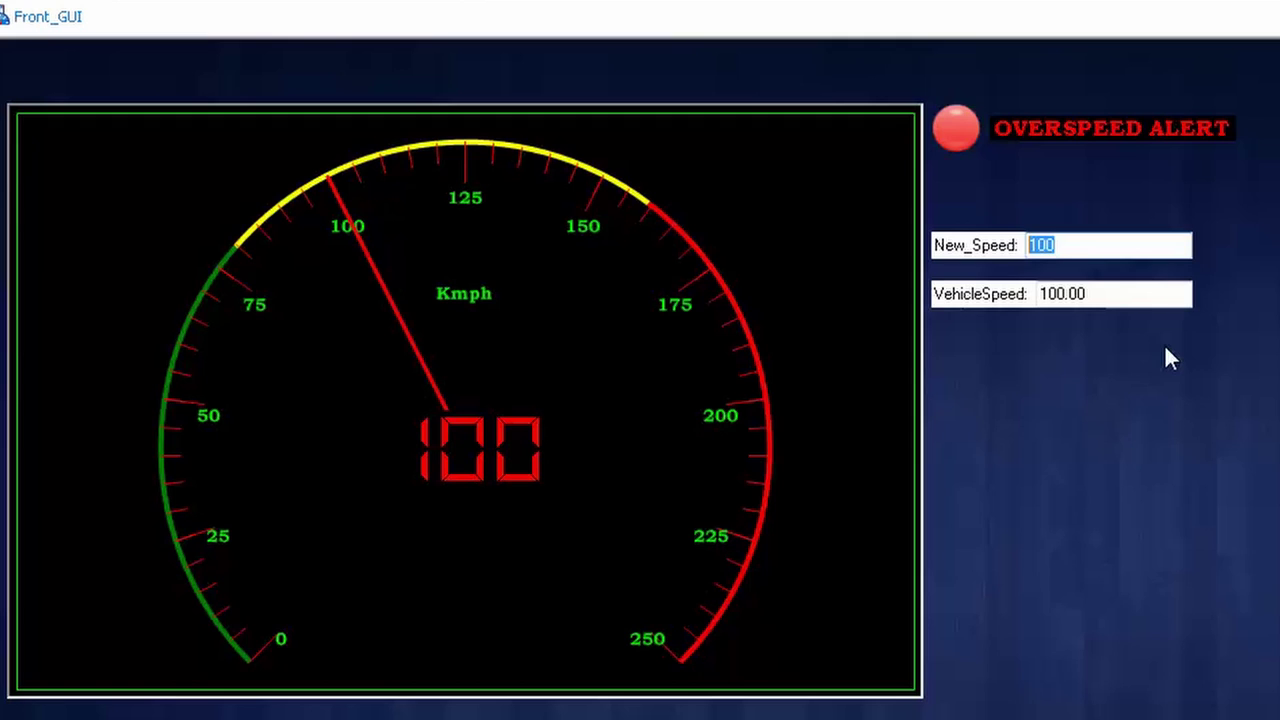
text(150)
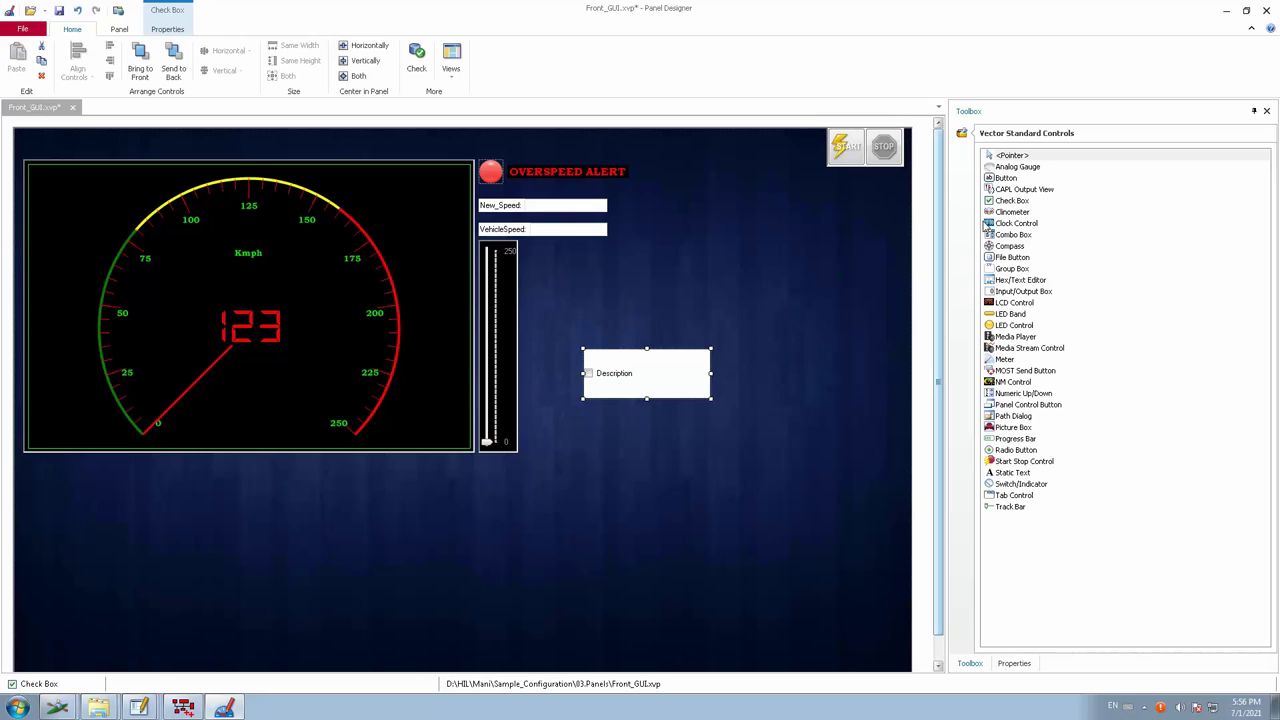
Move the Description check box to the empty area beside the speed boxes, at about location 981, 177
click(638, 370)
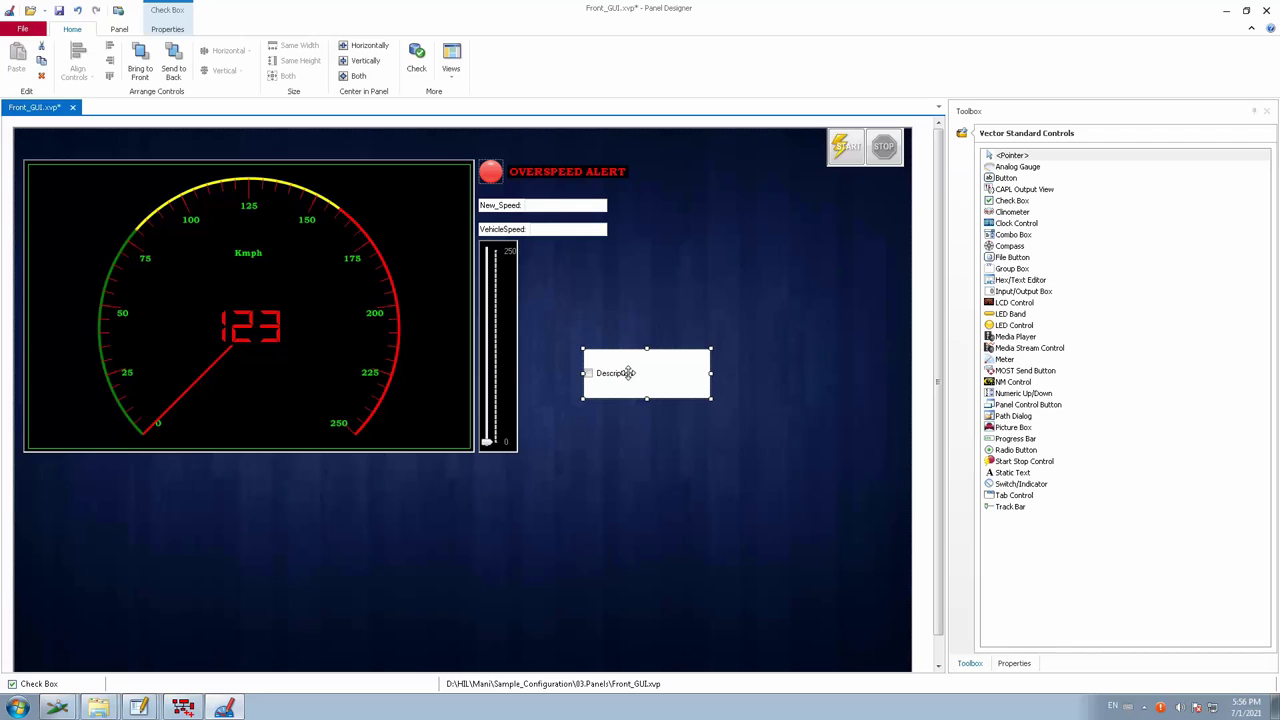
drag(628, 373, 697, 357)
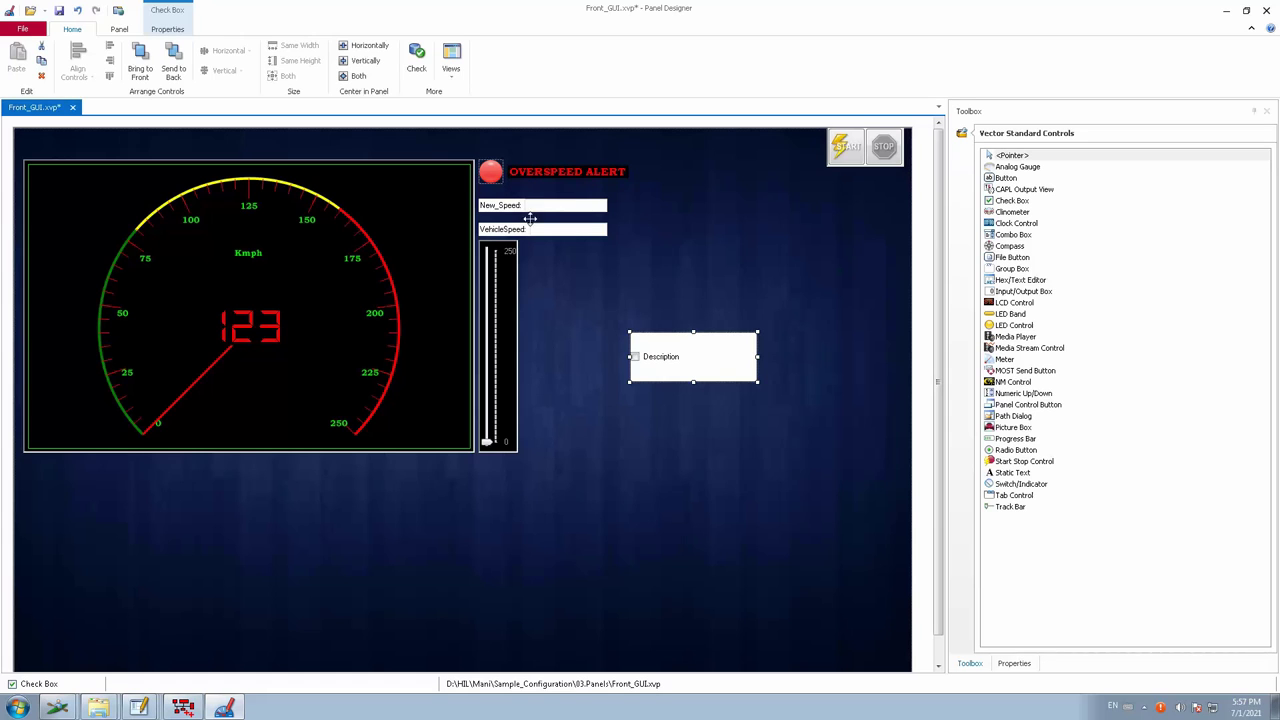
drag(683, 351, 720, 264)
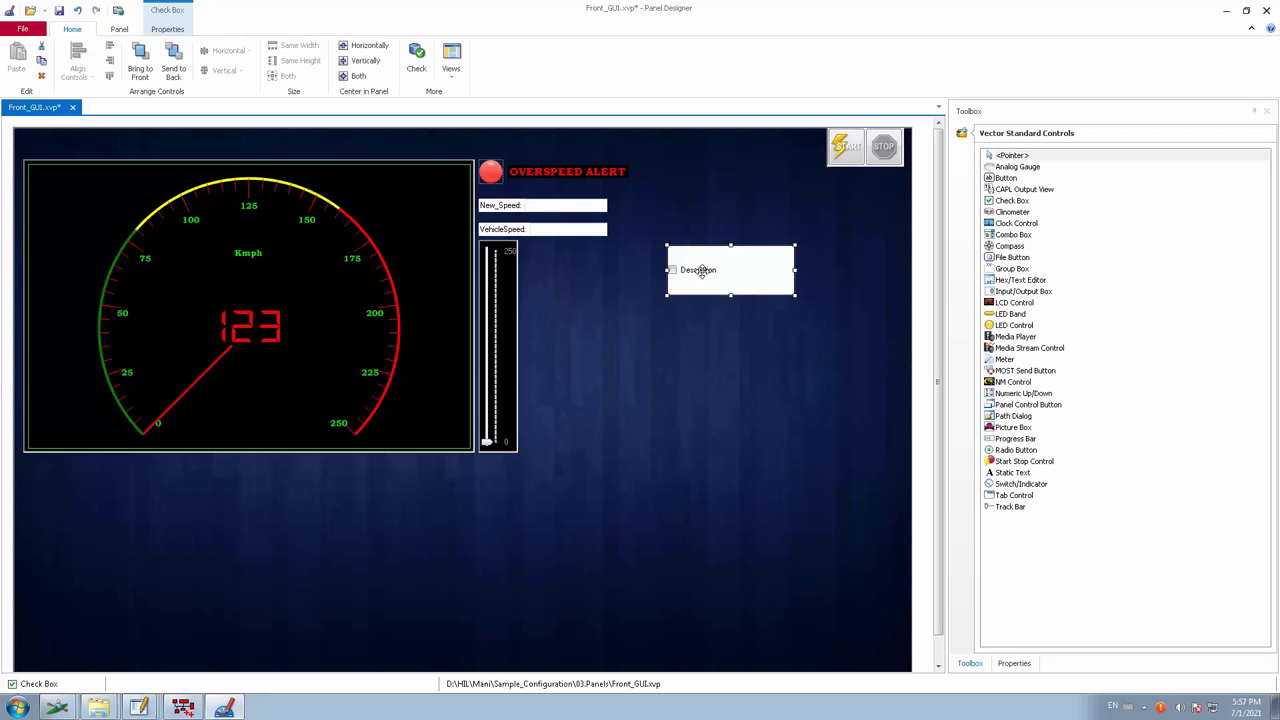
Show the properties of the Description check box and set its background color to Black
click(1014, 663)
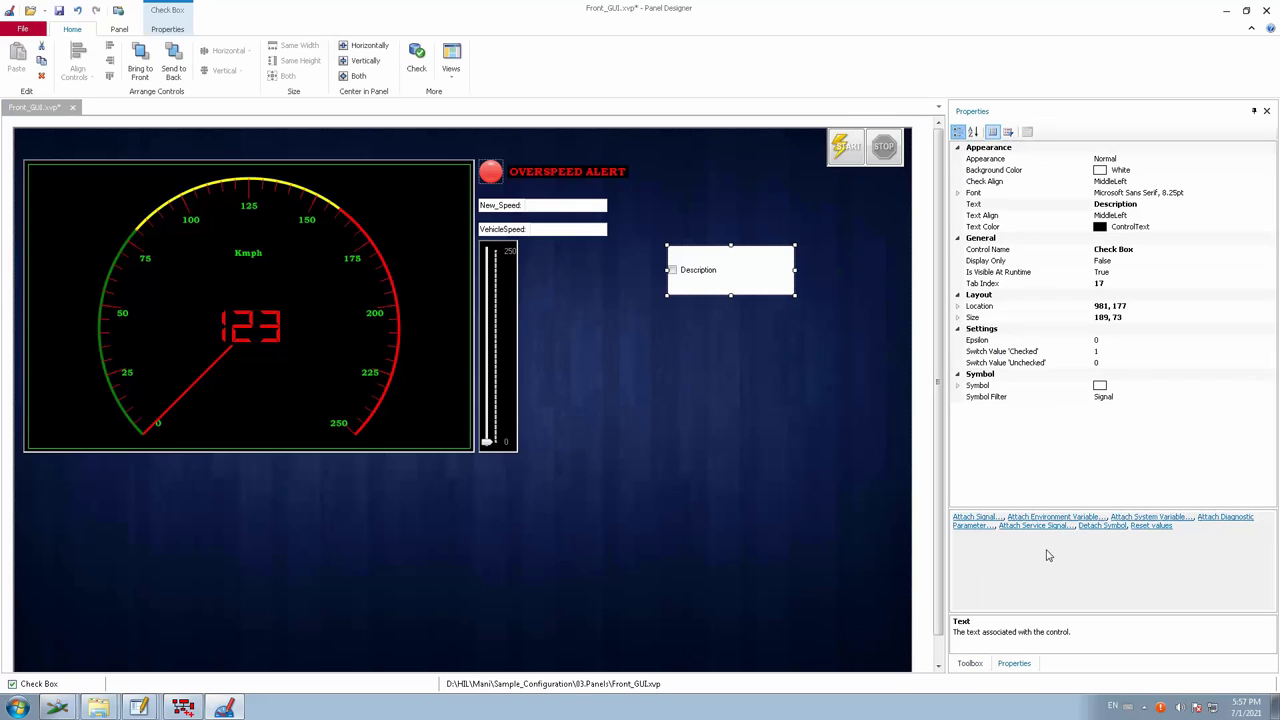
click(1127, 159)
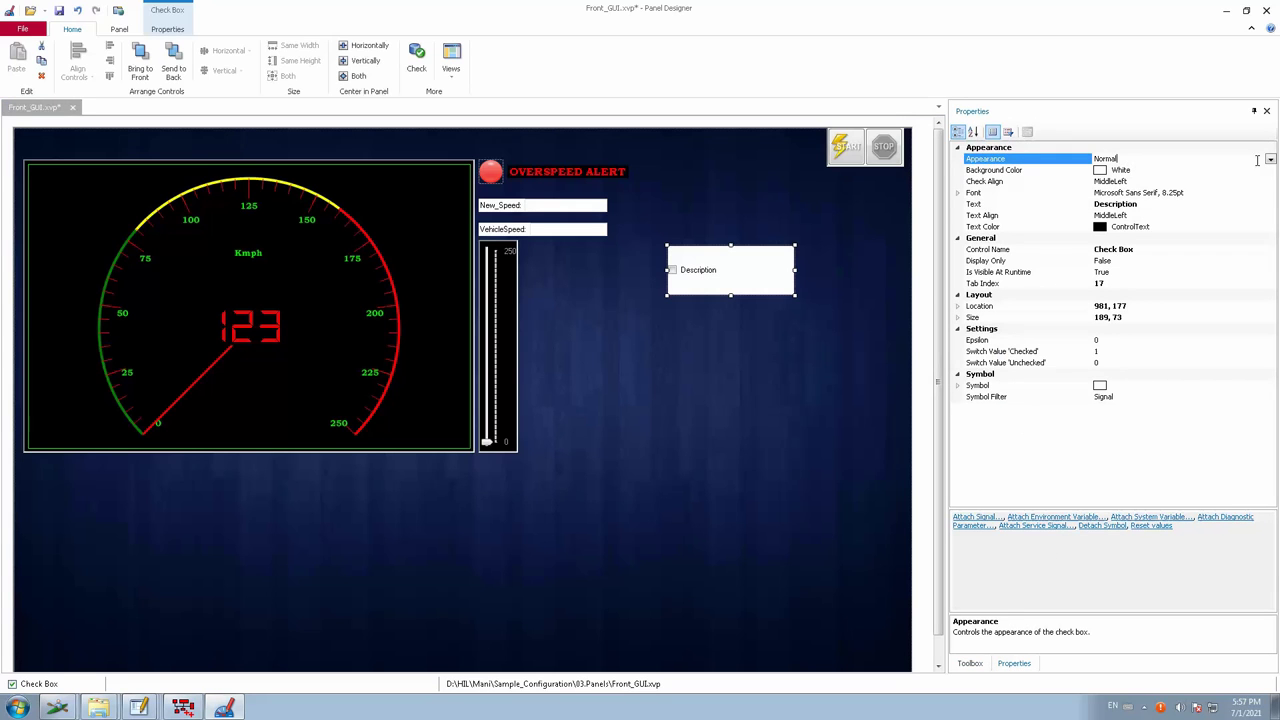
click(1270, 161)
click(1270, 161)
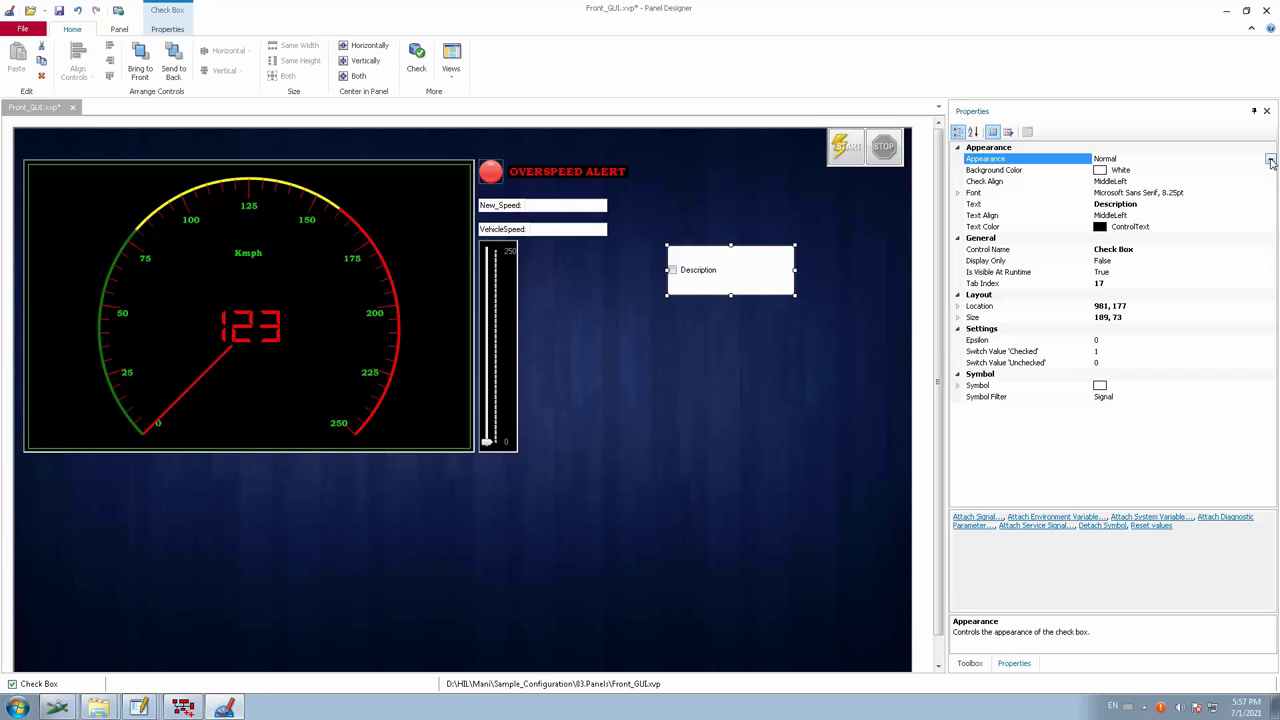
click(1150, 172)
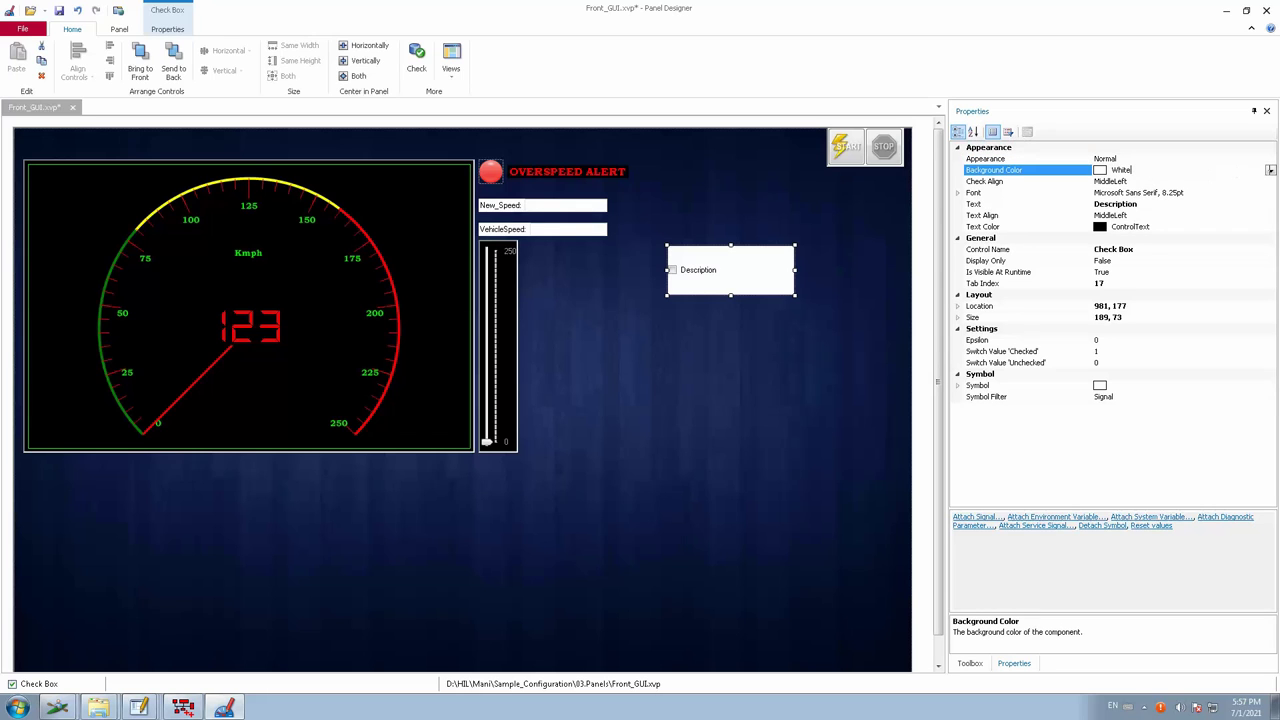
click(1270, 170)
click(1118, 197)
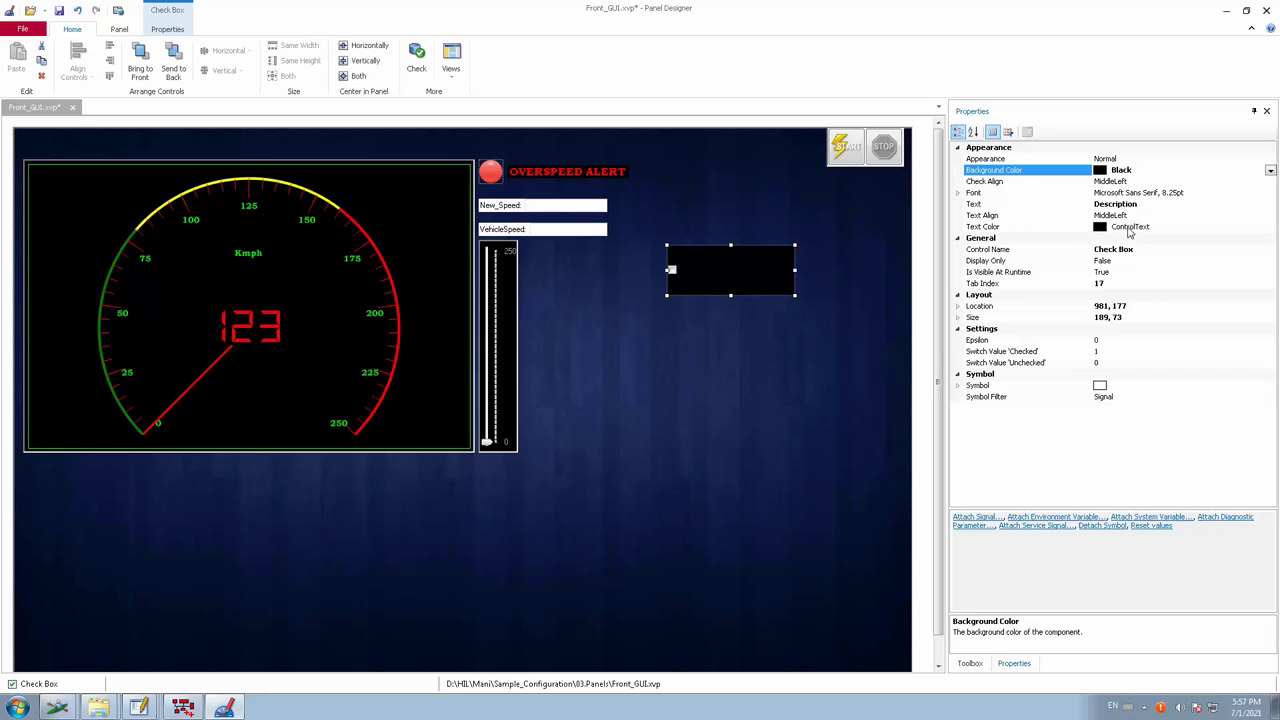
Set the check box's text color to the standard color Lime
click(1131, 228)
click(1270, 229)
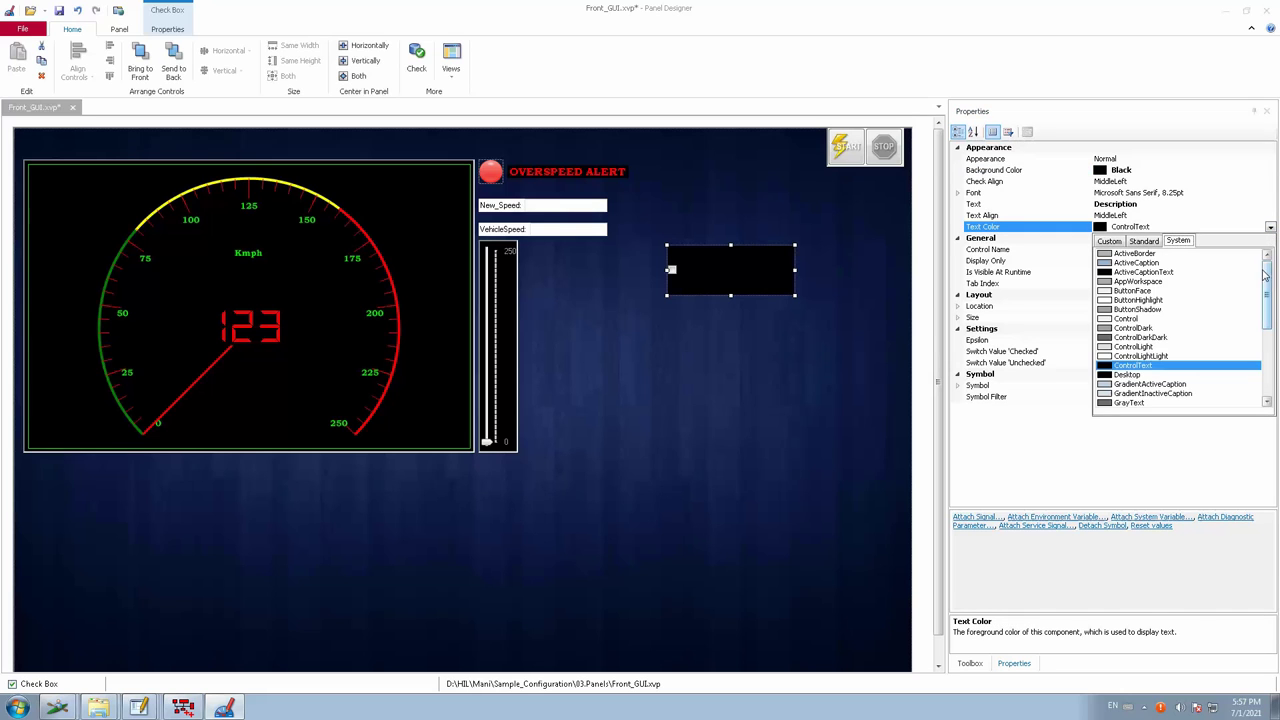
click(1144, 241)
drag(1266, 272, 1268, 331)
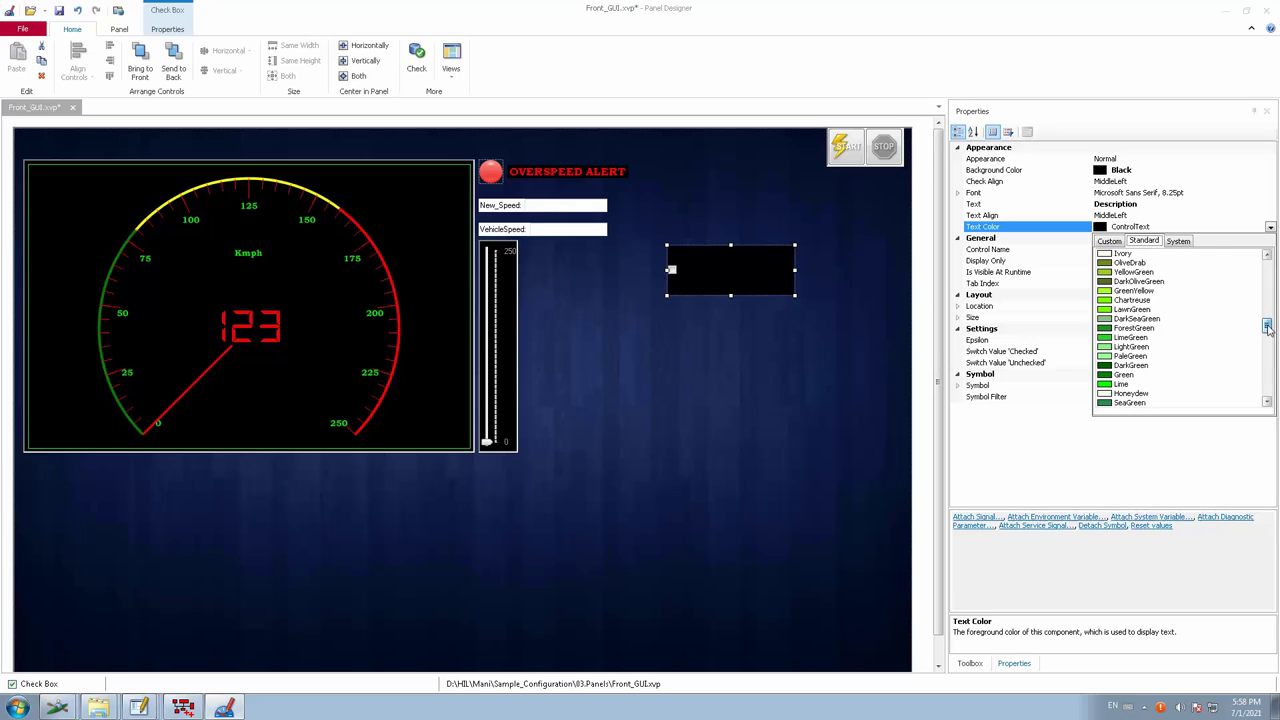
click(1122, 385)
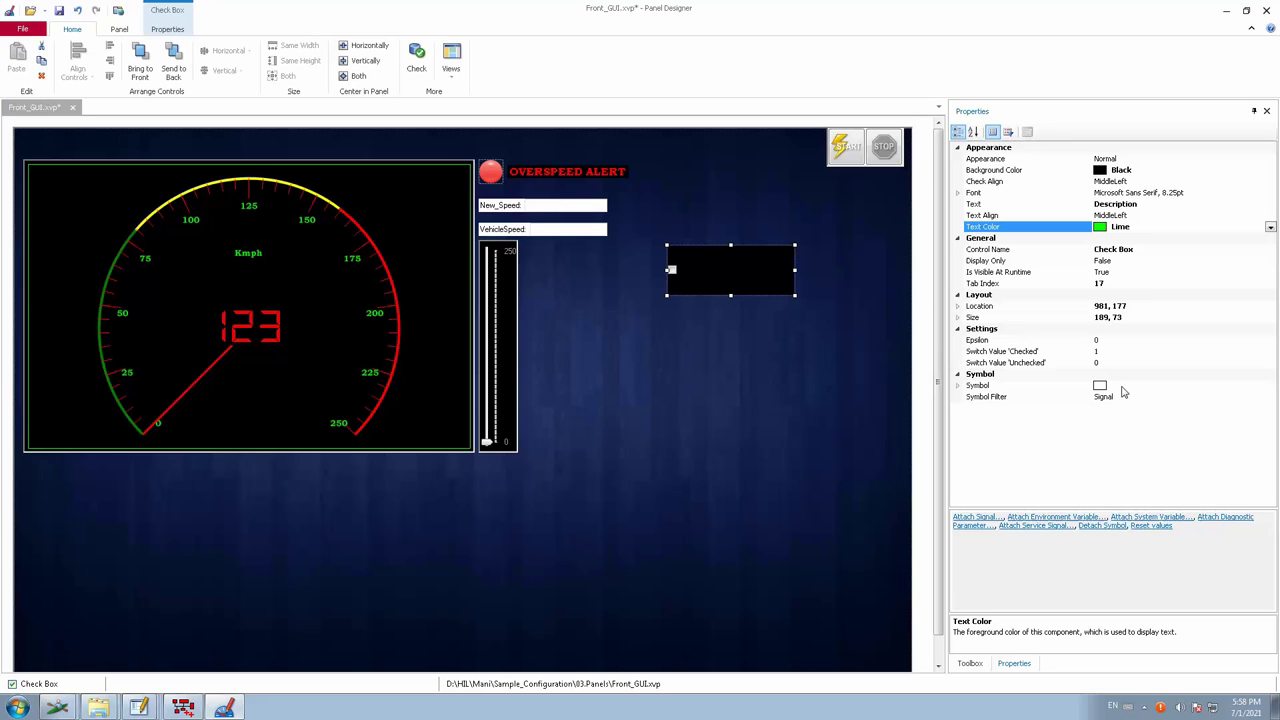
click(742, 269)
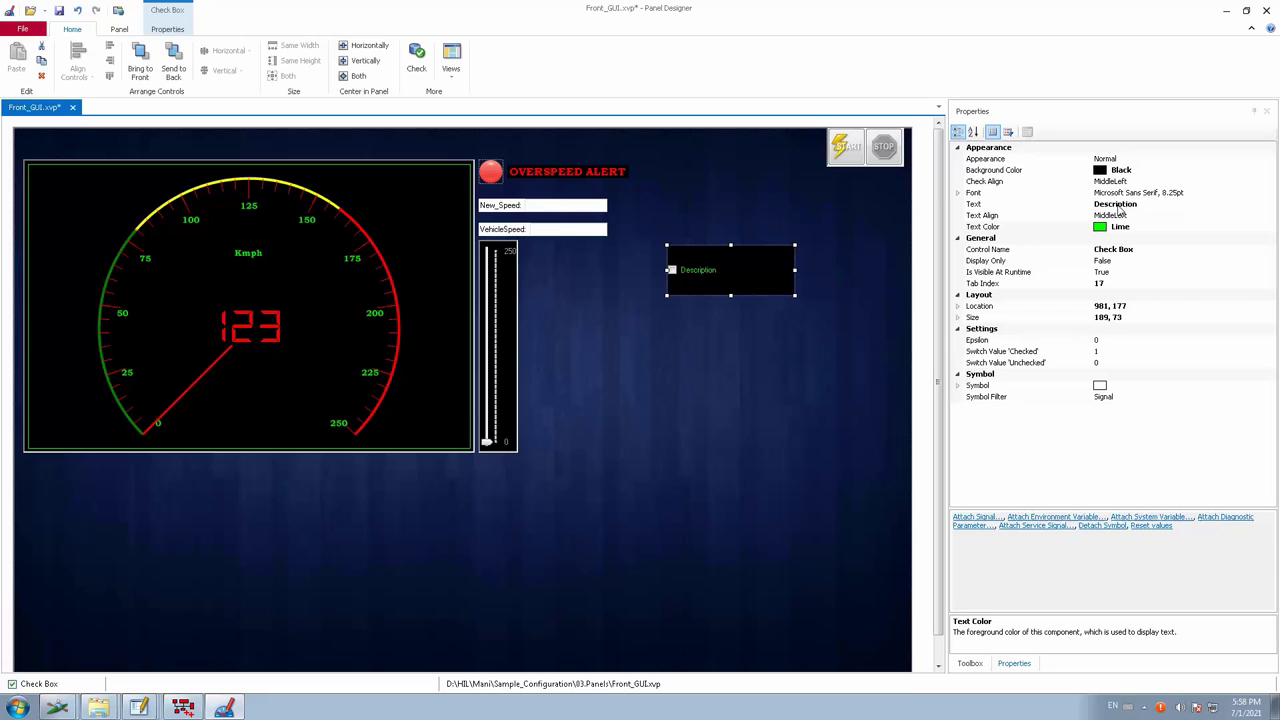
Change the check box's text to OVERSPEED FEATURE
click(1153, 203)
drag(1153, 203, 1075, 204)
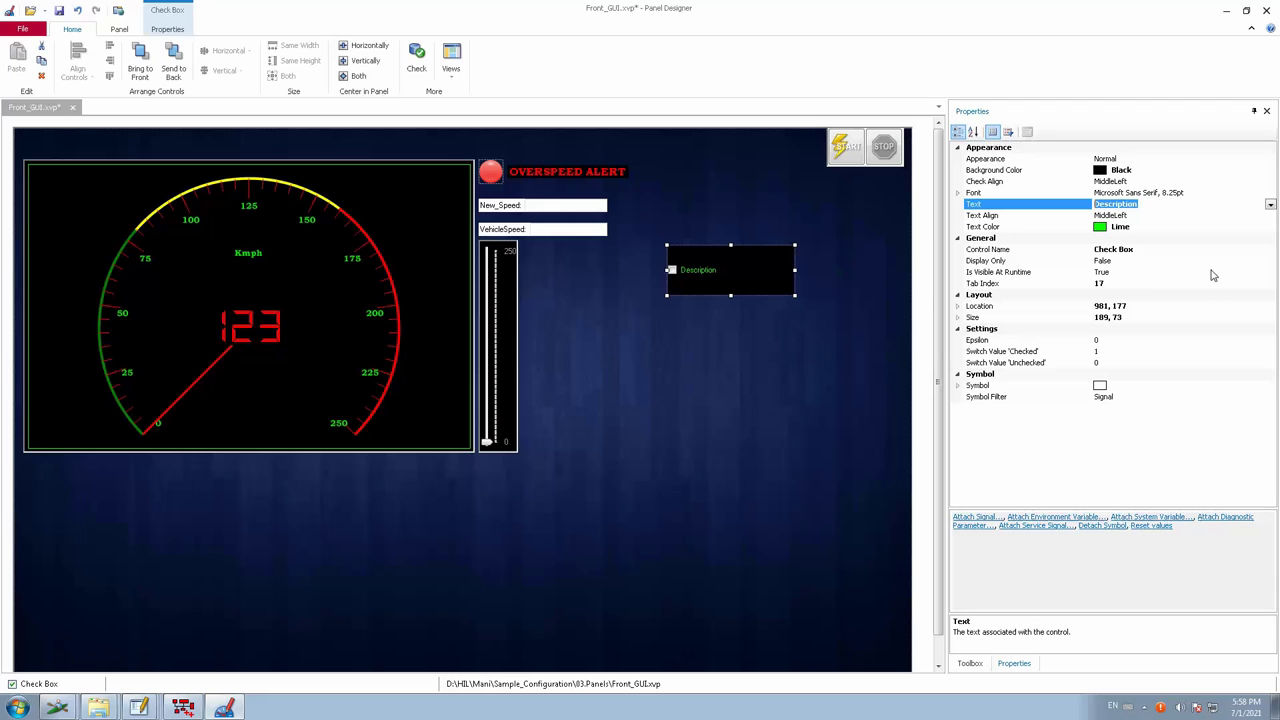
text(OVERSPEED FEATURE)
click(751, 271)
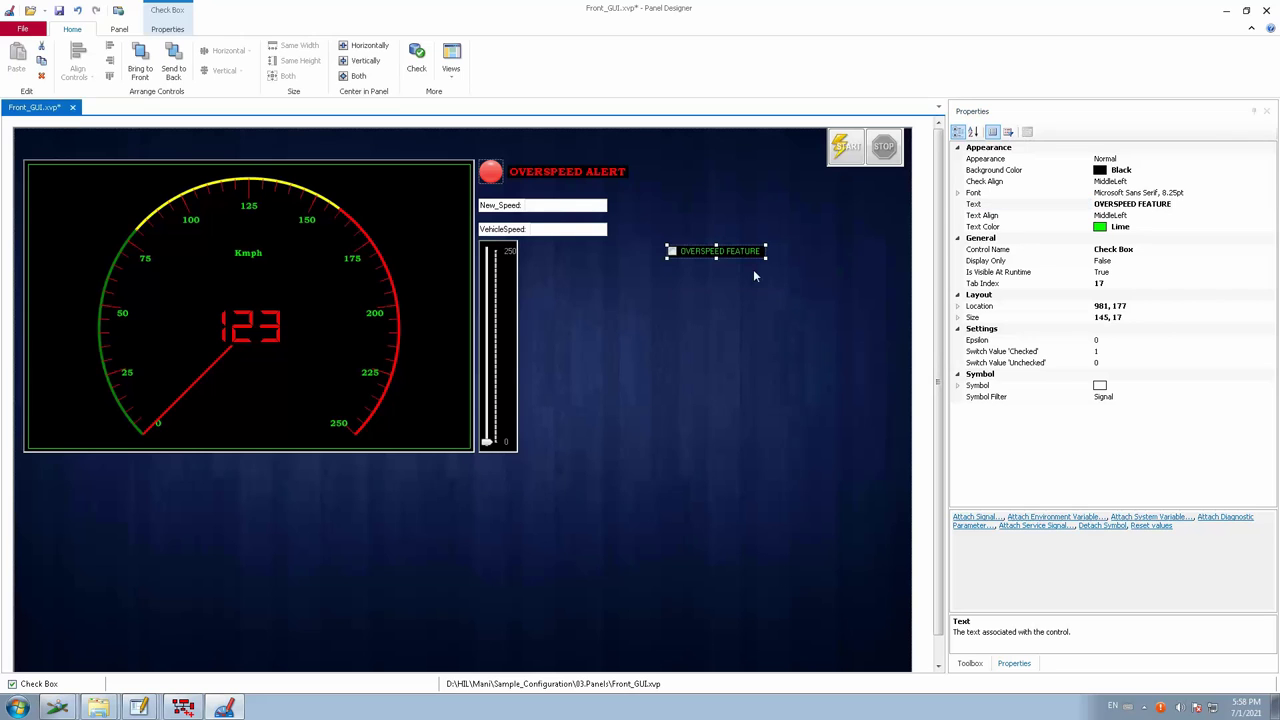
Set the check box's font to Bookman Old Style, Gras, size 12, and move it beside the New_Speed box, at about location 920, 106
click(1196, 192)
click(1270, 193)
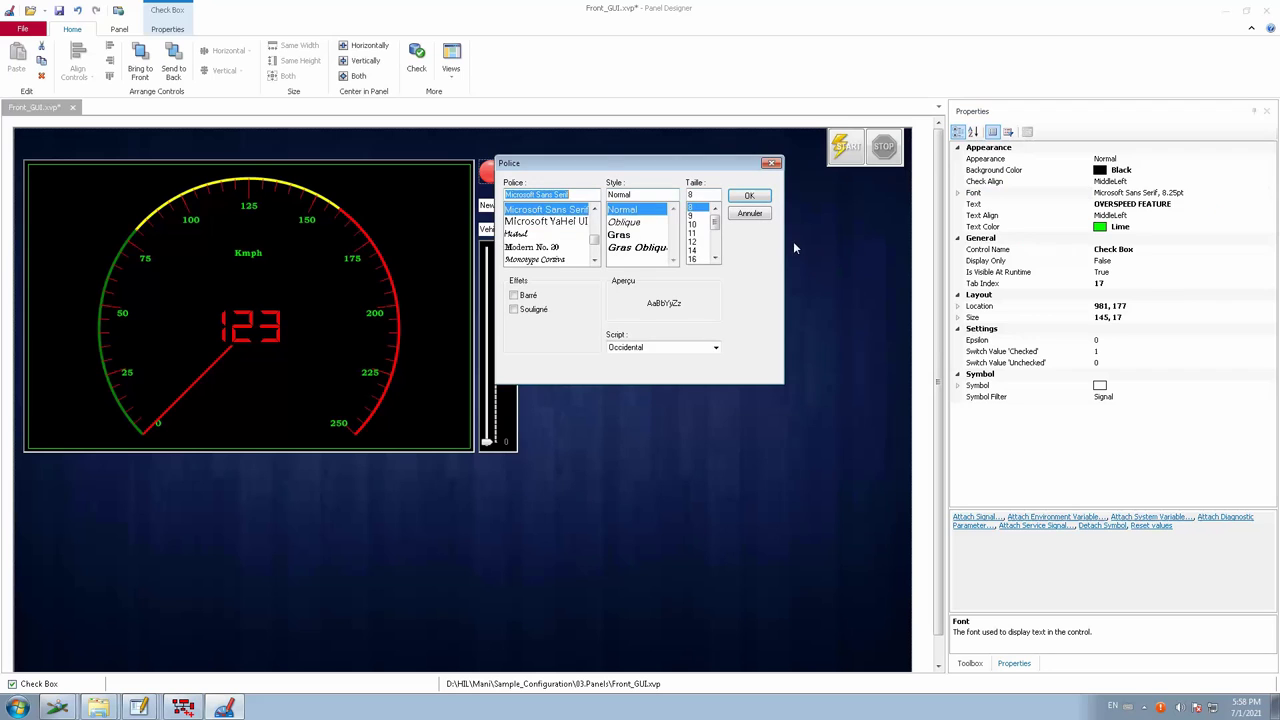
click(553, 222)
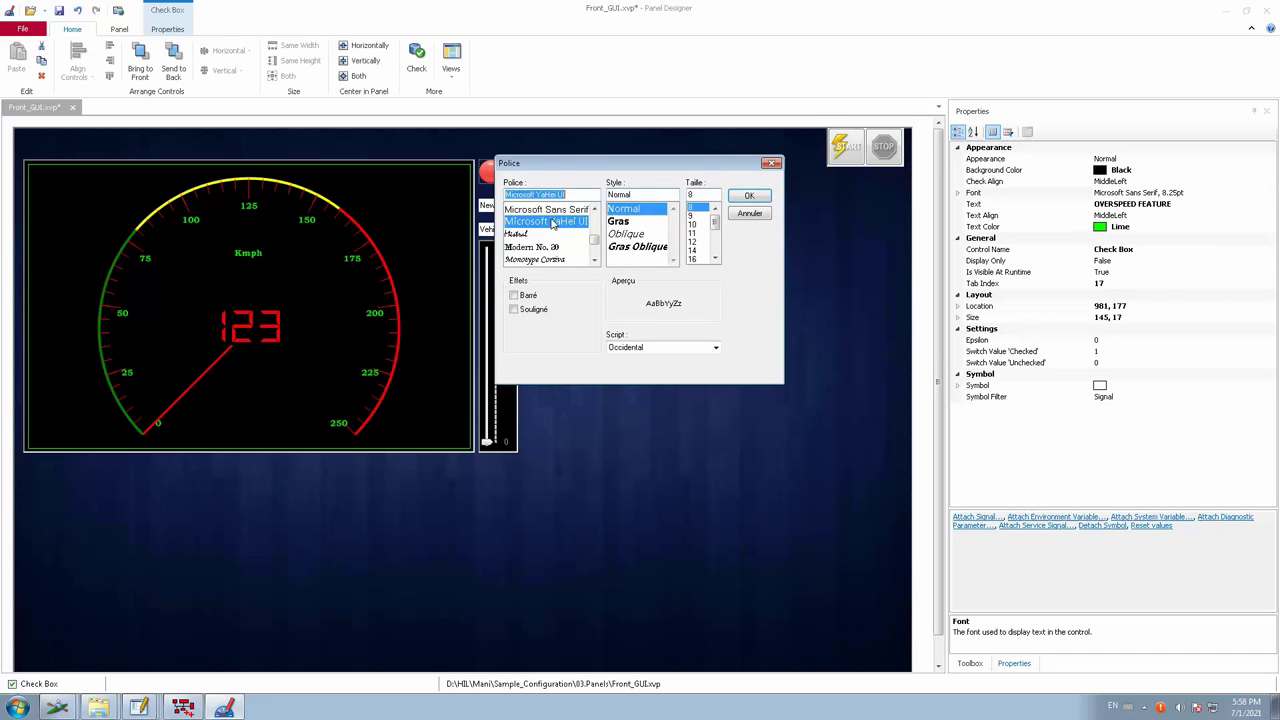
text(BOO)
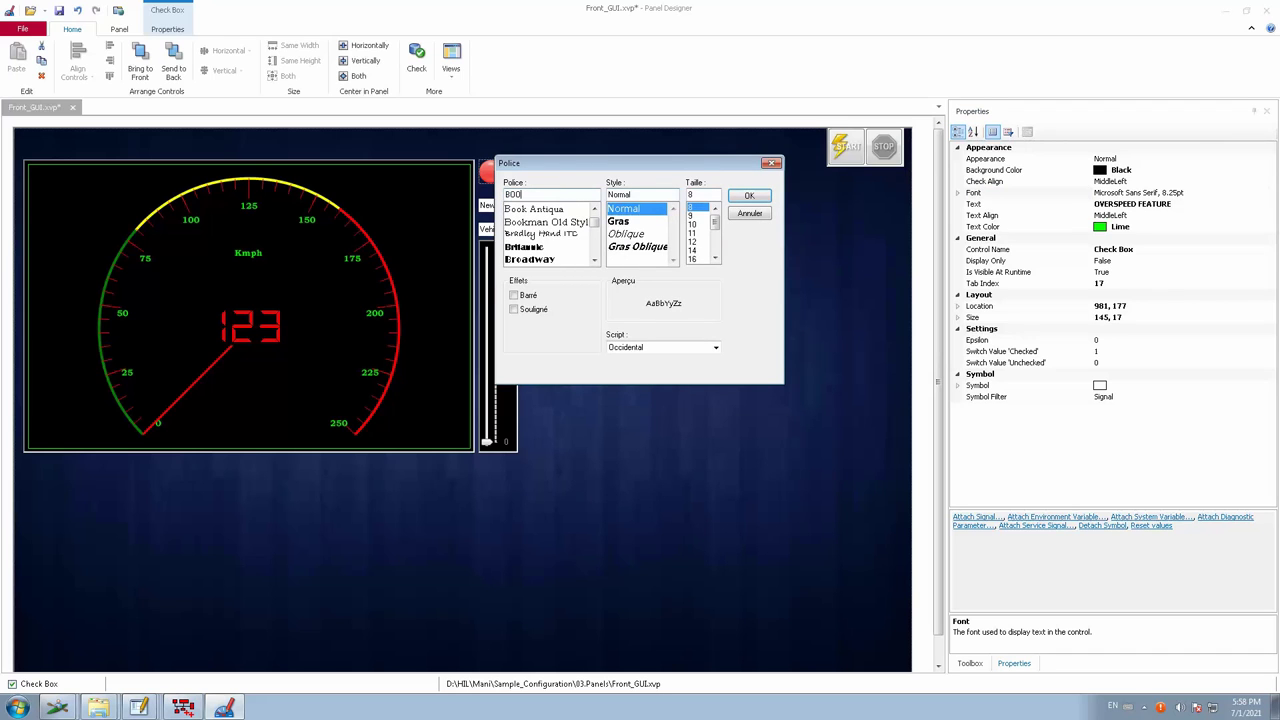
click(553, 221)
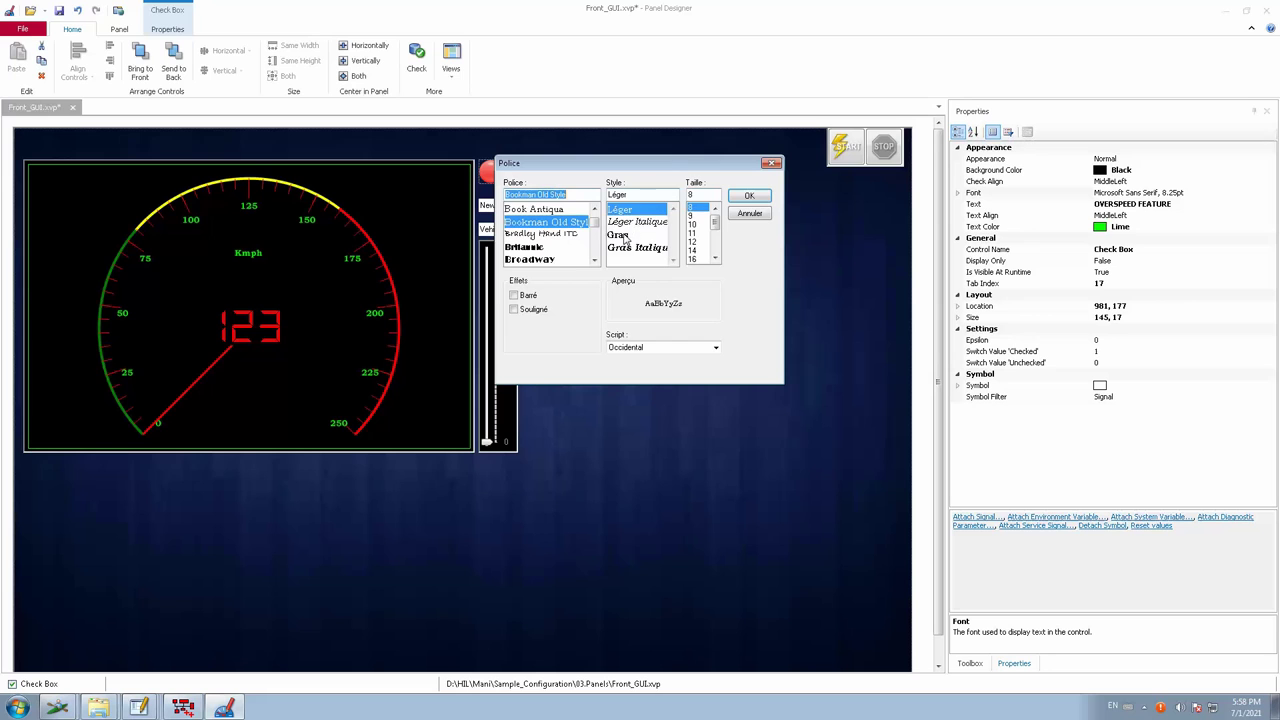
click(619, 234)
click(692, 224)
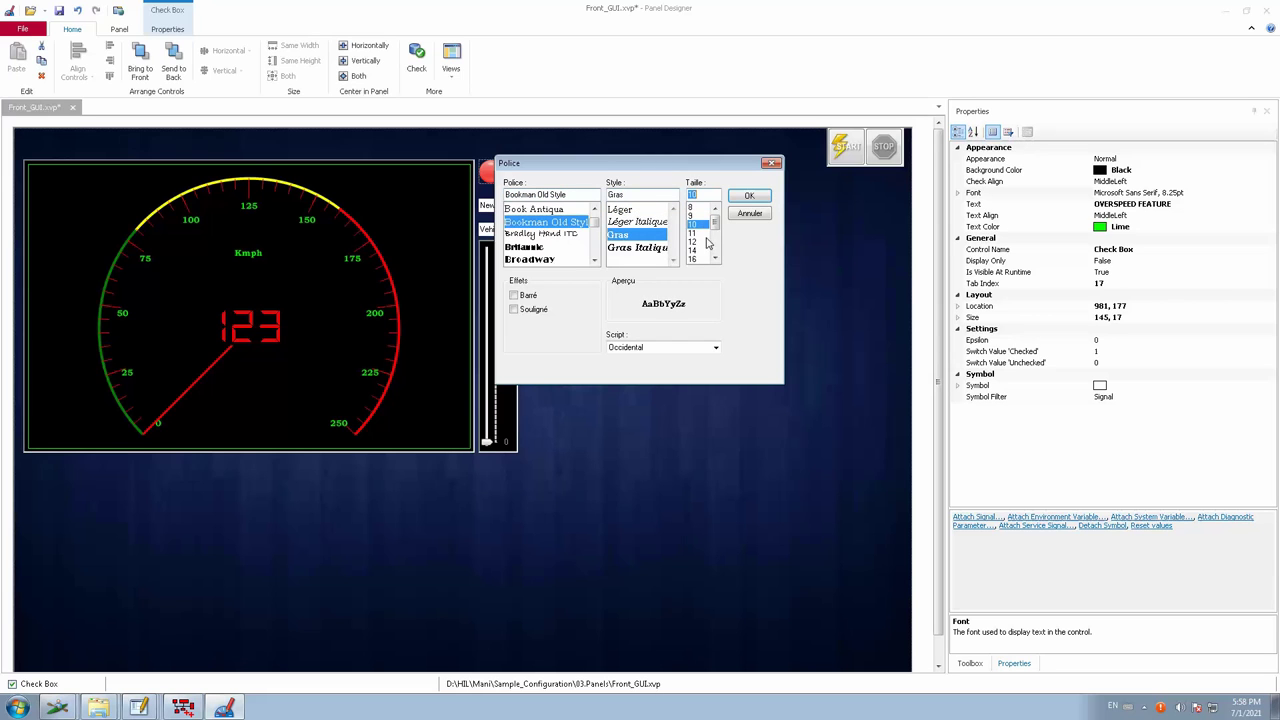
click(692, 242)
click(748, 196)
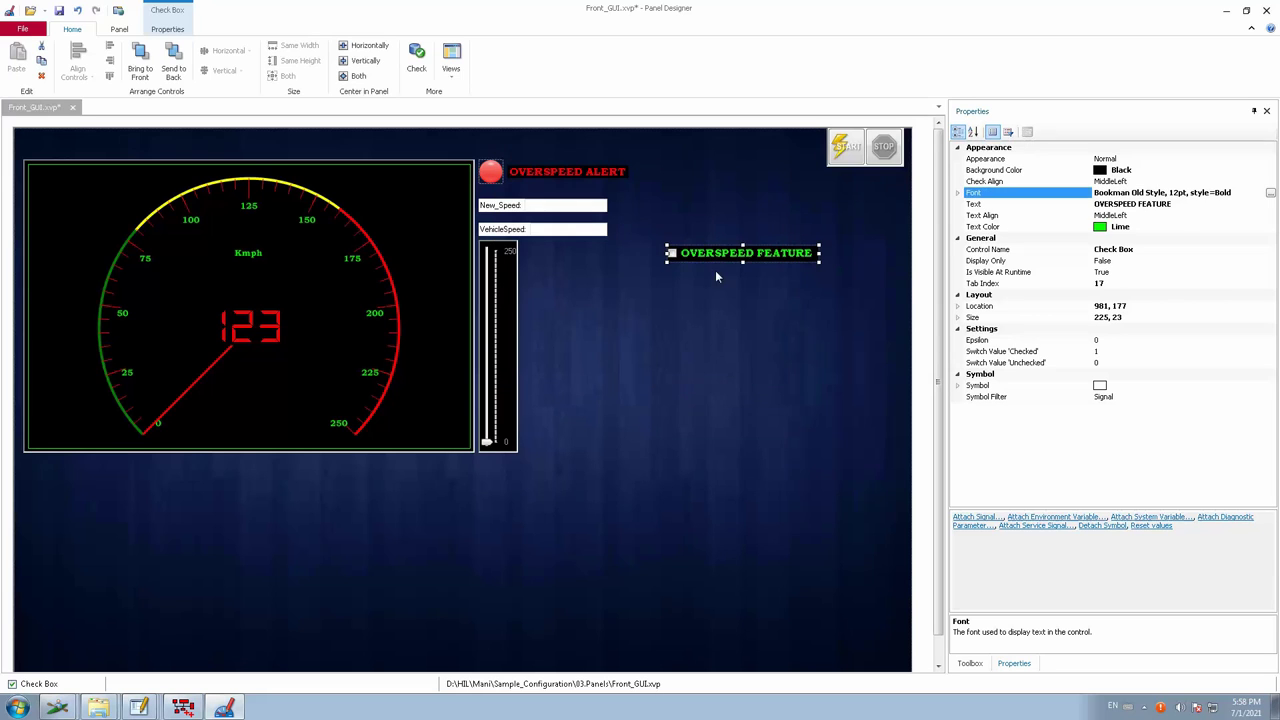
drag(687, 212, 683, 207)
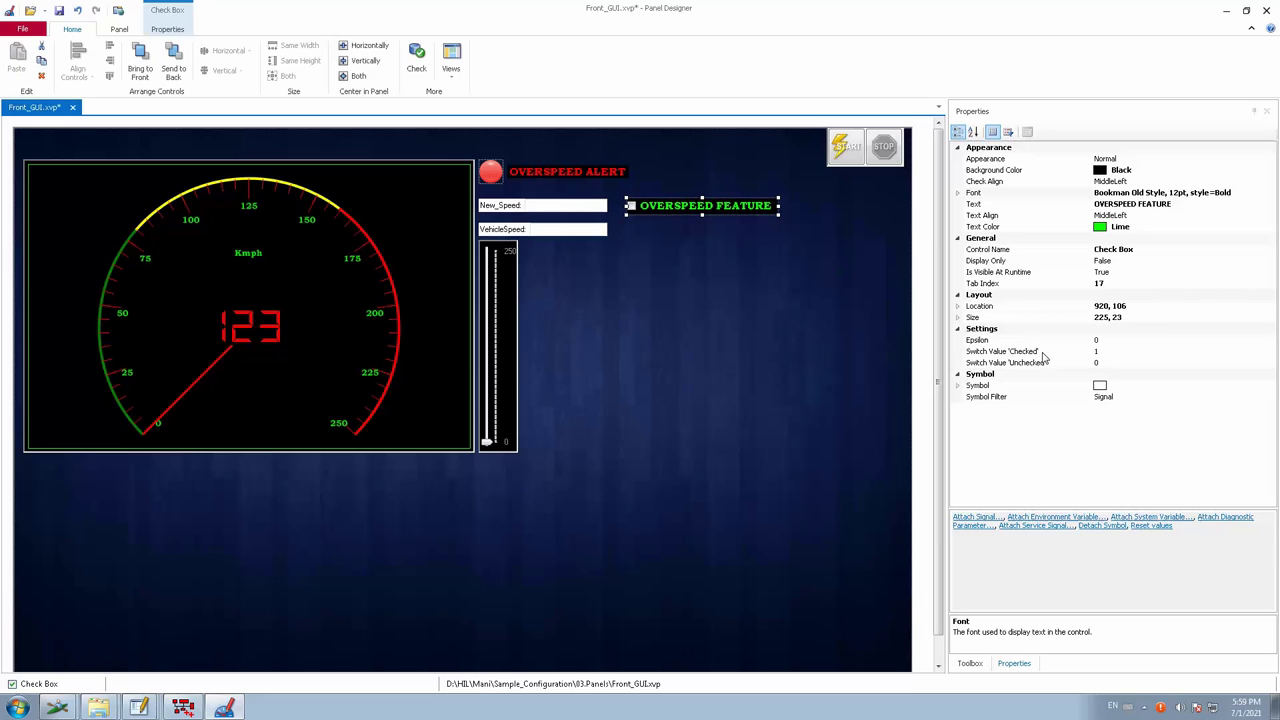
Examine the check box's Epsilon, Checked and Unchecked switch values, and symbol filter
click(1112, 341)
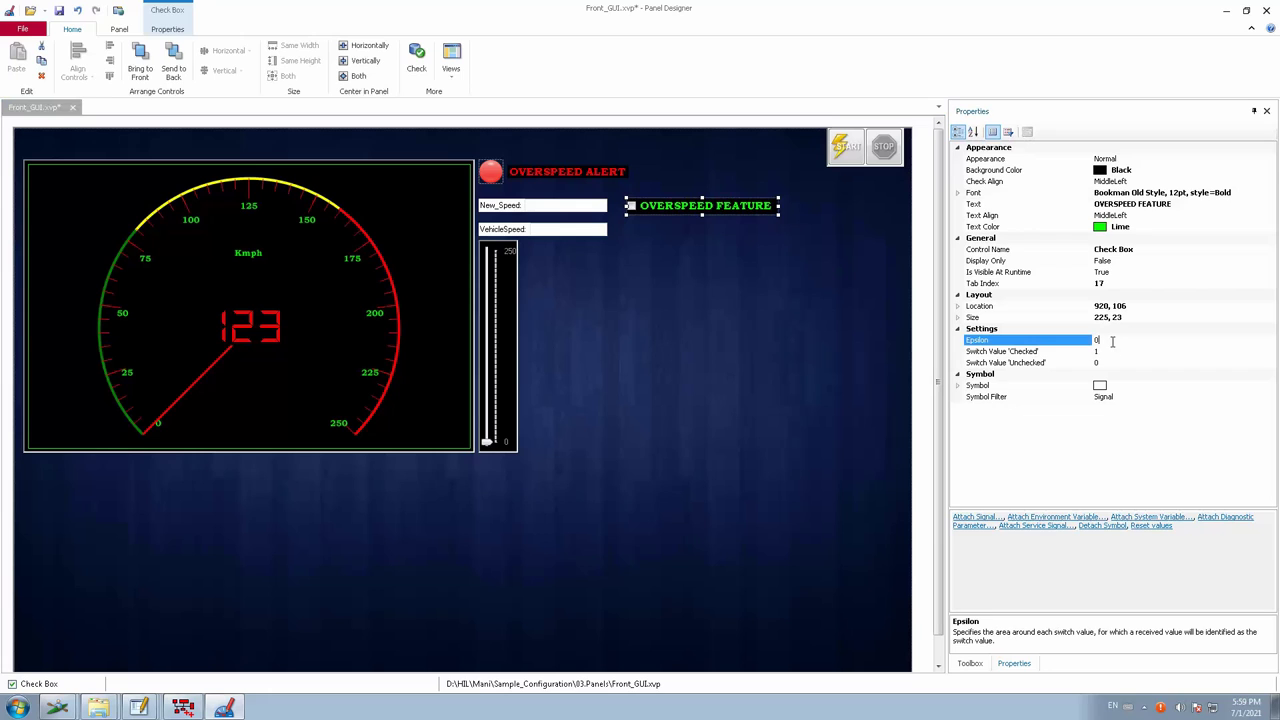
click(1106, 351)
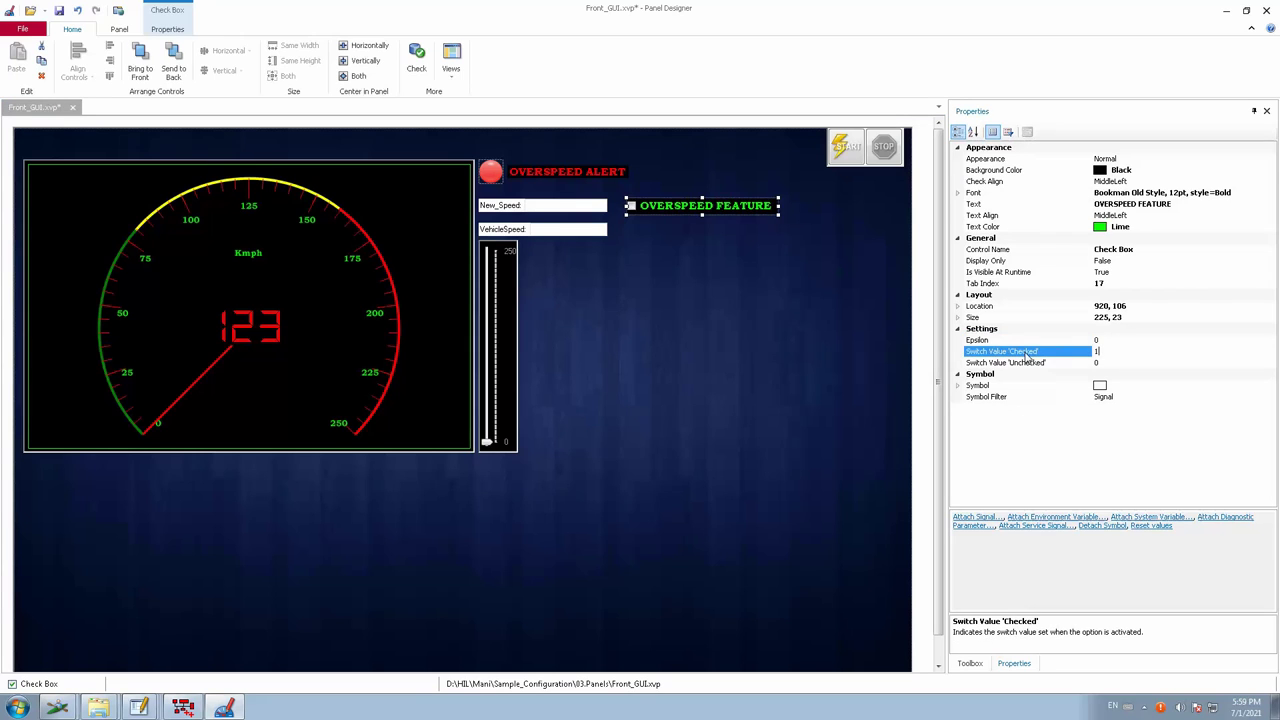
click(1110, 362)
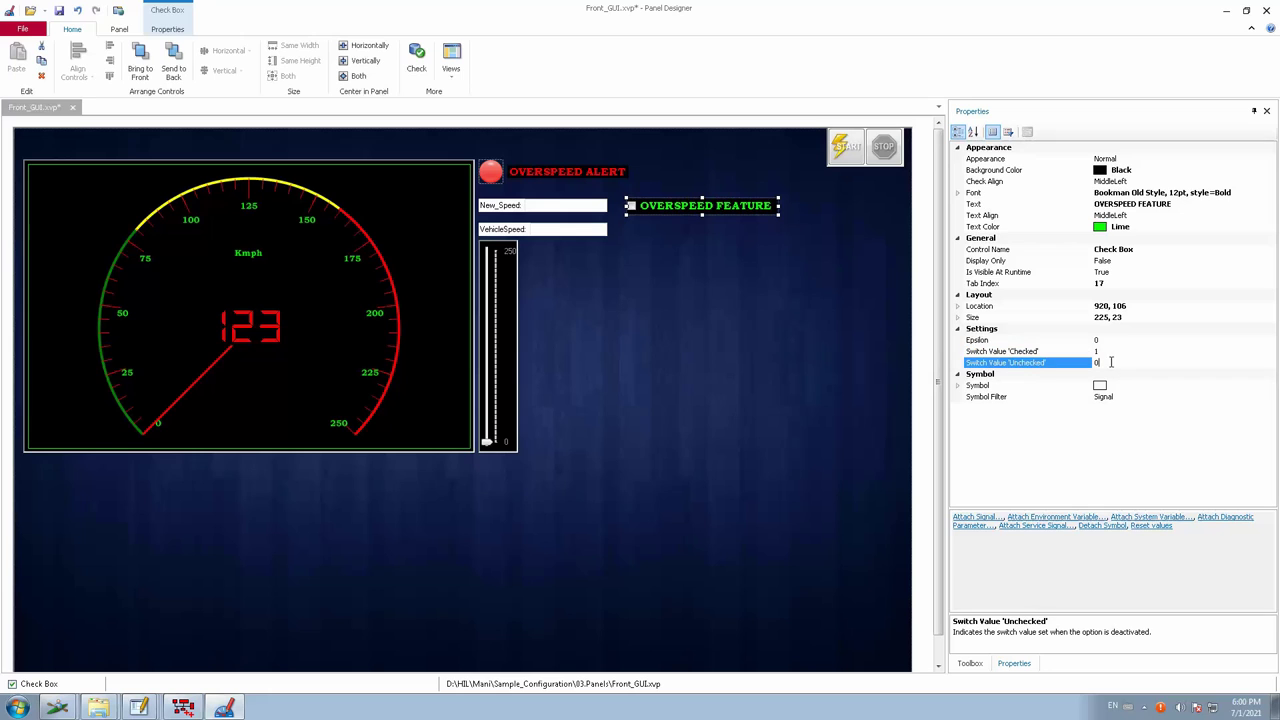
click(1105, 351)
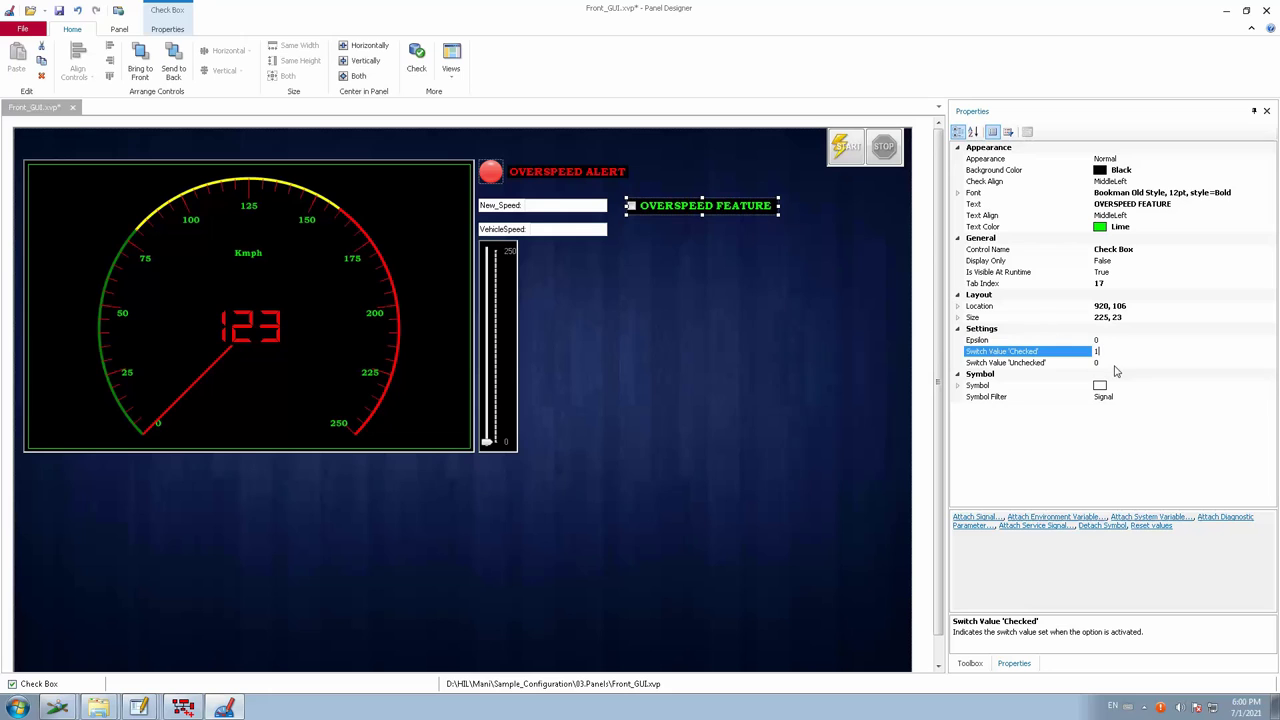
click(1115, 364)
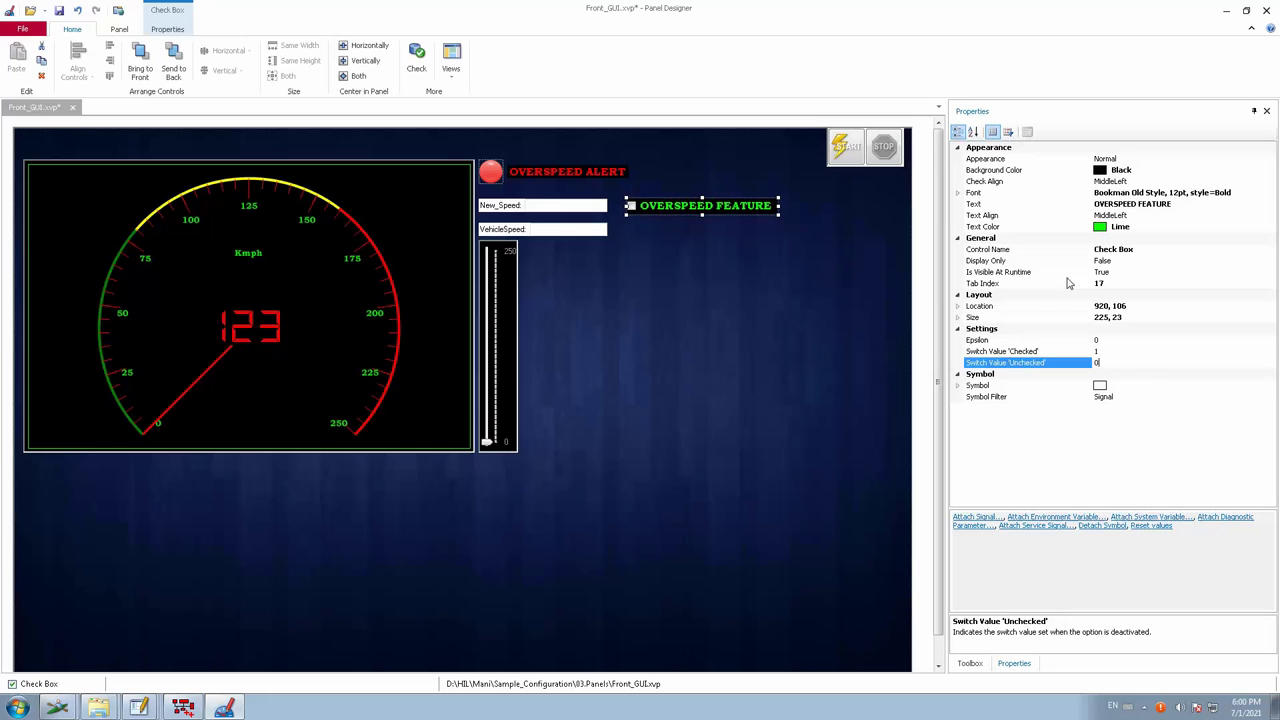
click(1111, 352)
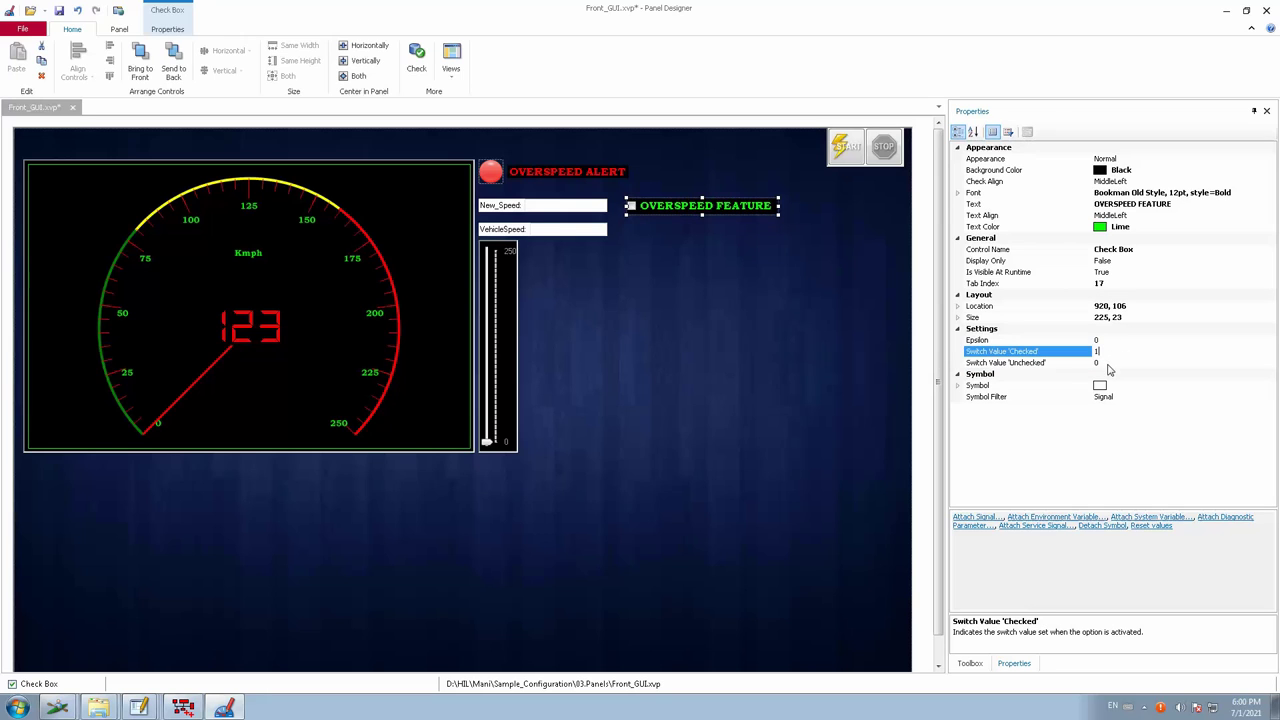
click(1108, 364)
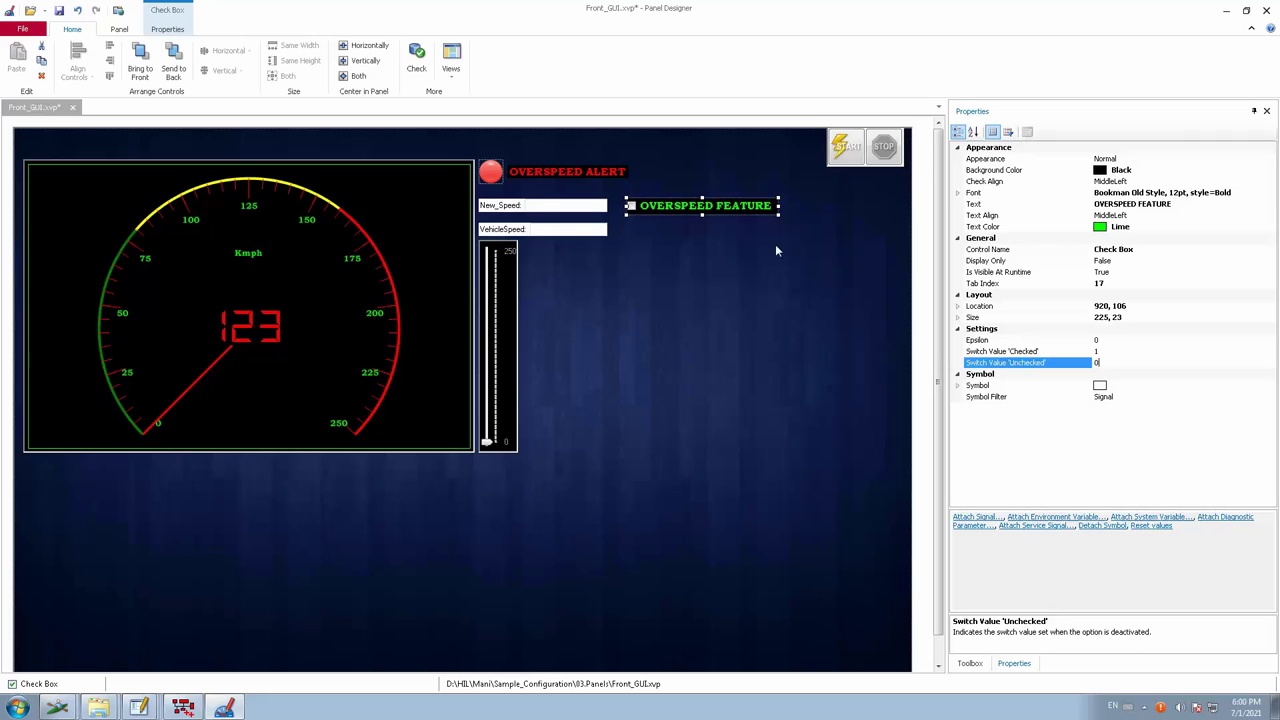
click(1138, 398)
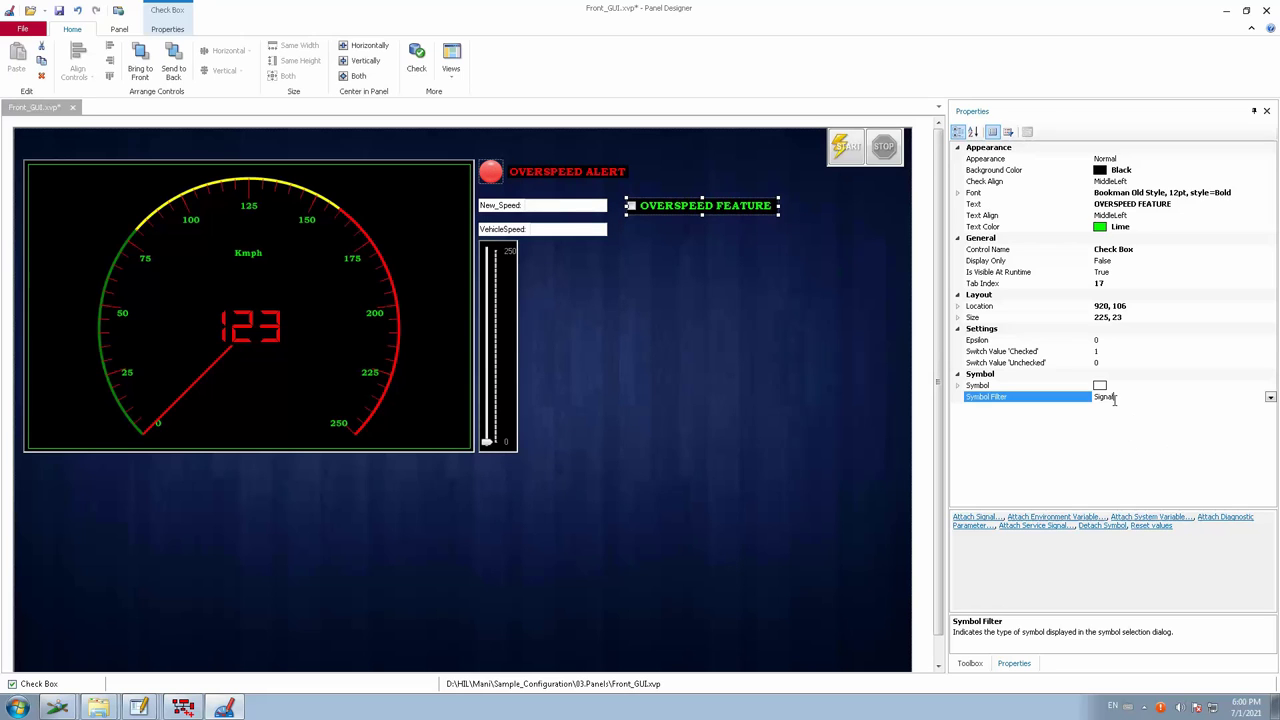
Switch to the CANdb++ Editor and add a new environment variable named Overspeed_Feature to the env.dbc database
click(184, 707)
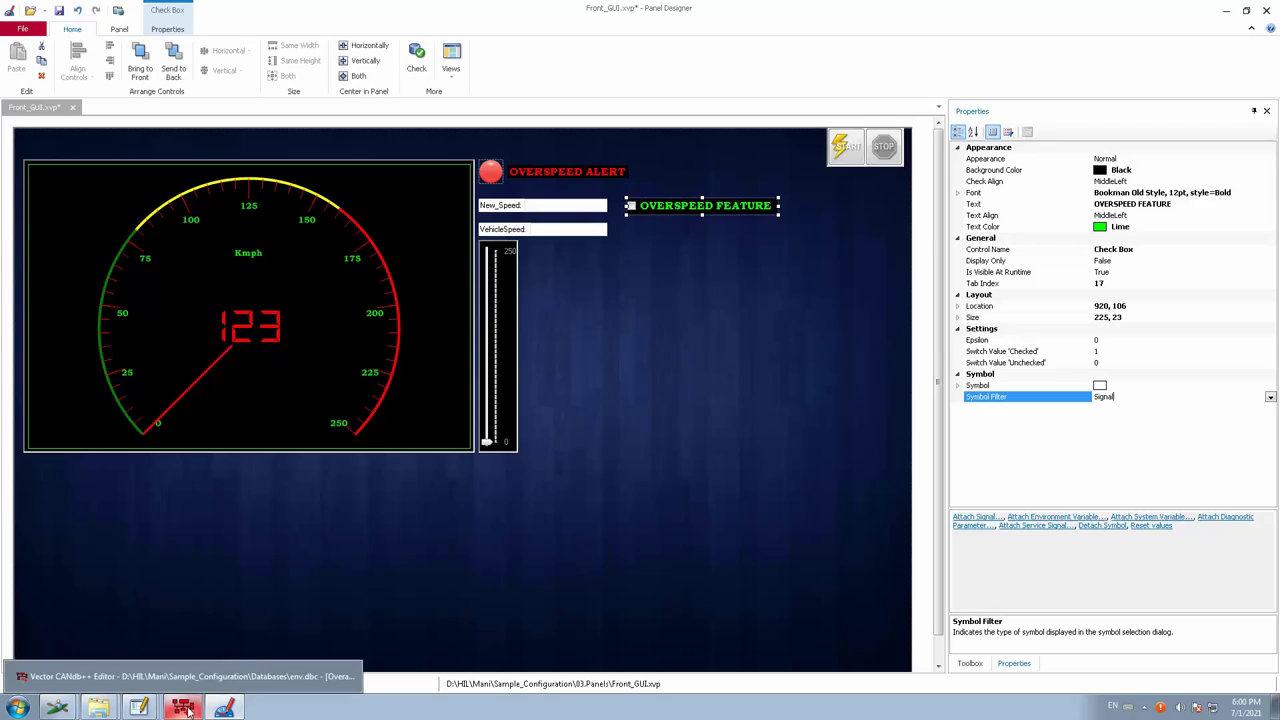
click(150, 677)
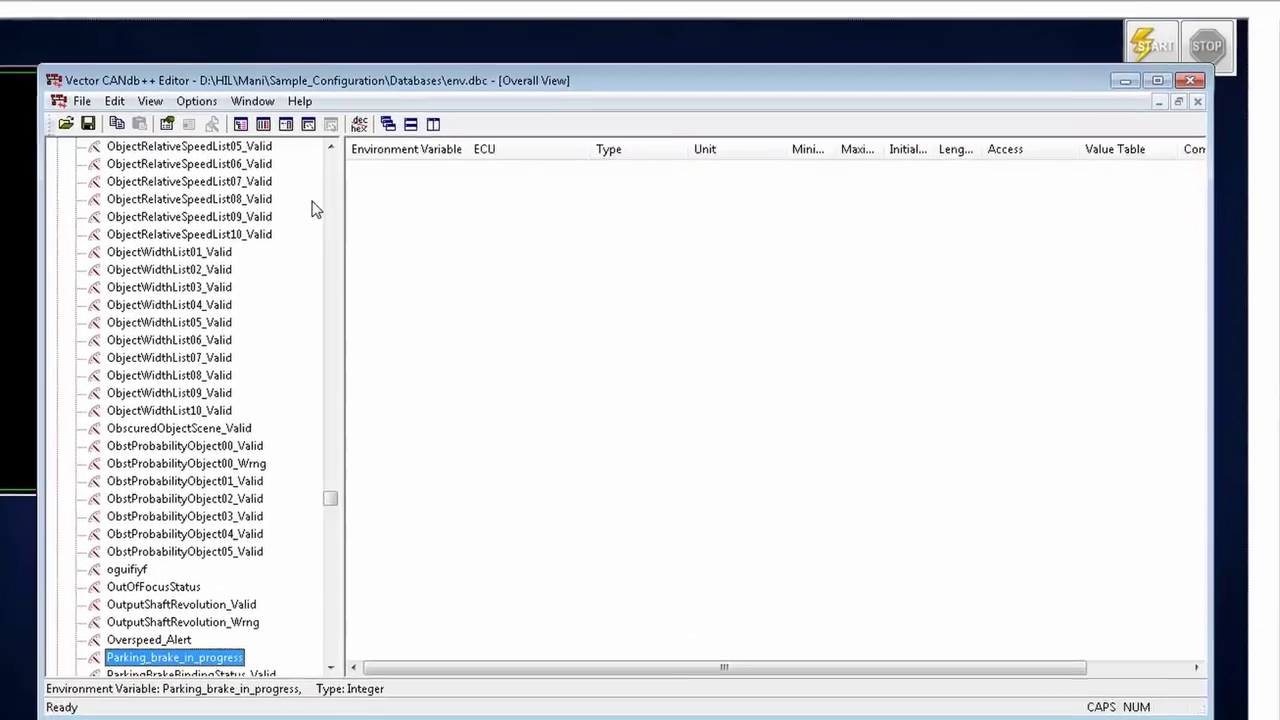
scroll(301, 300, up, 20)
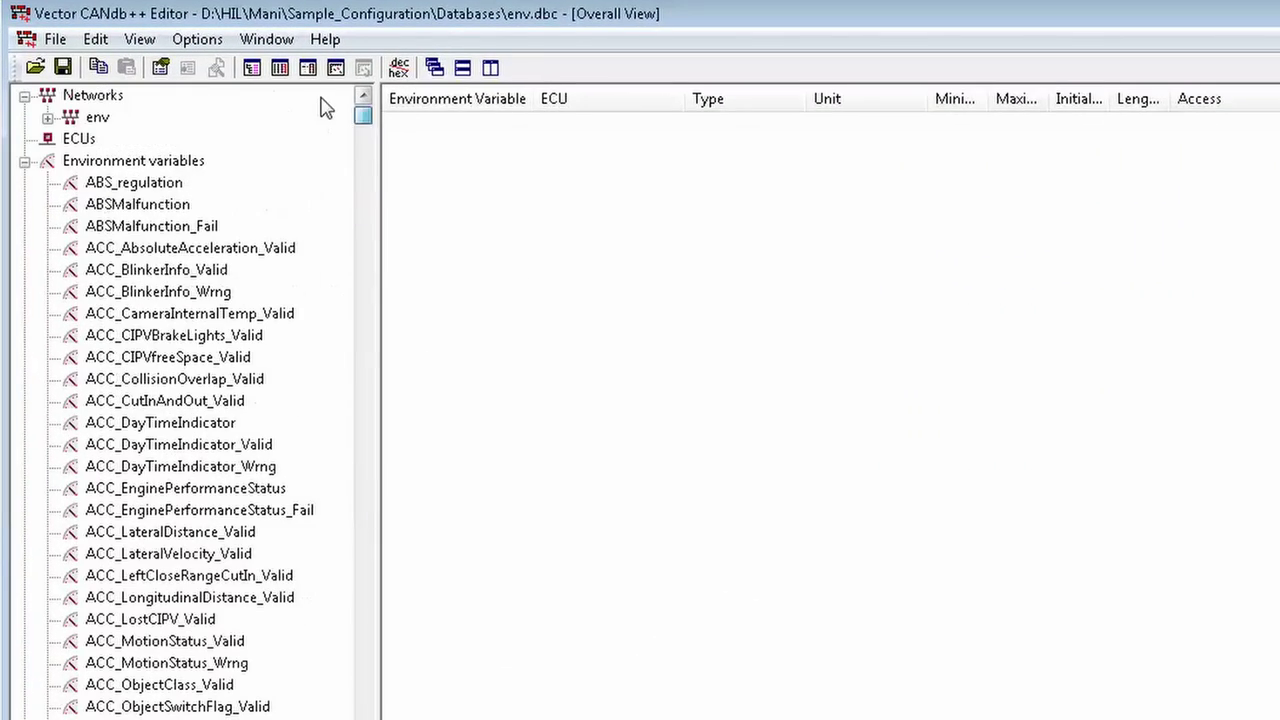
right_click(104, 162)
click(161, 180)
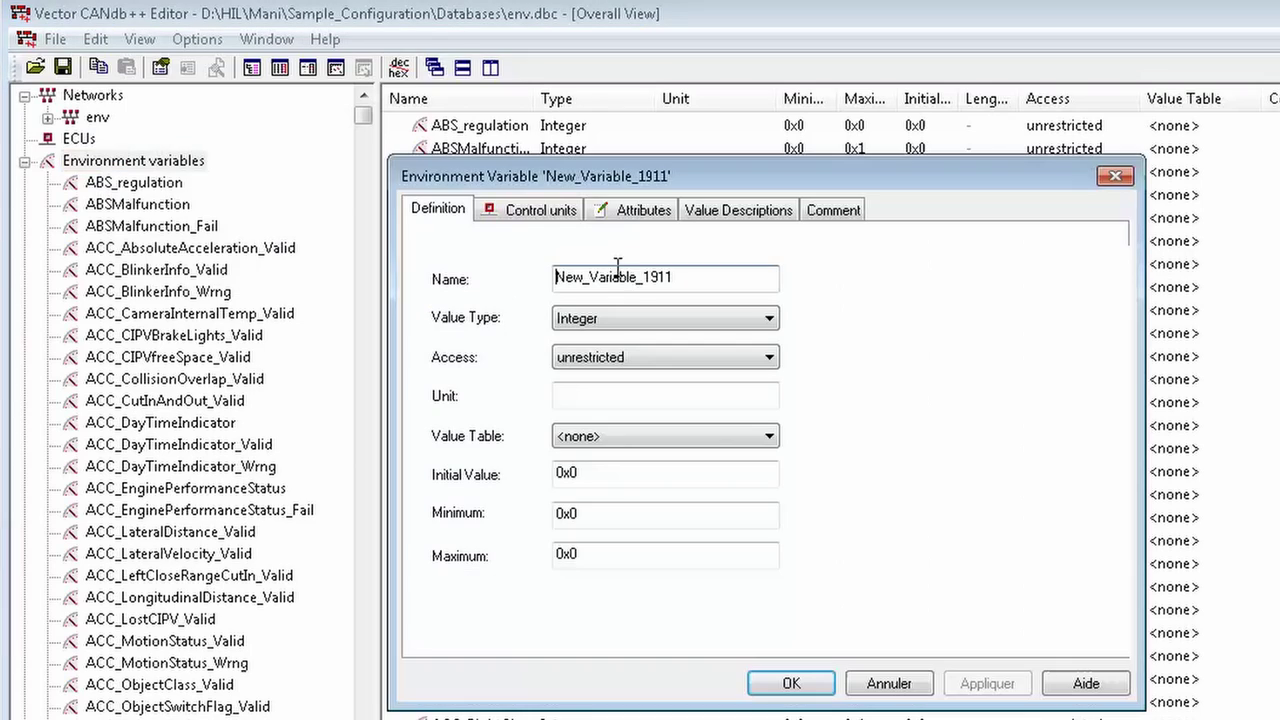
drag(694, 276, 425, 290)
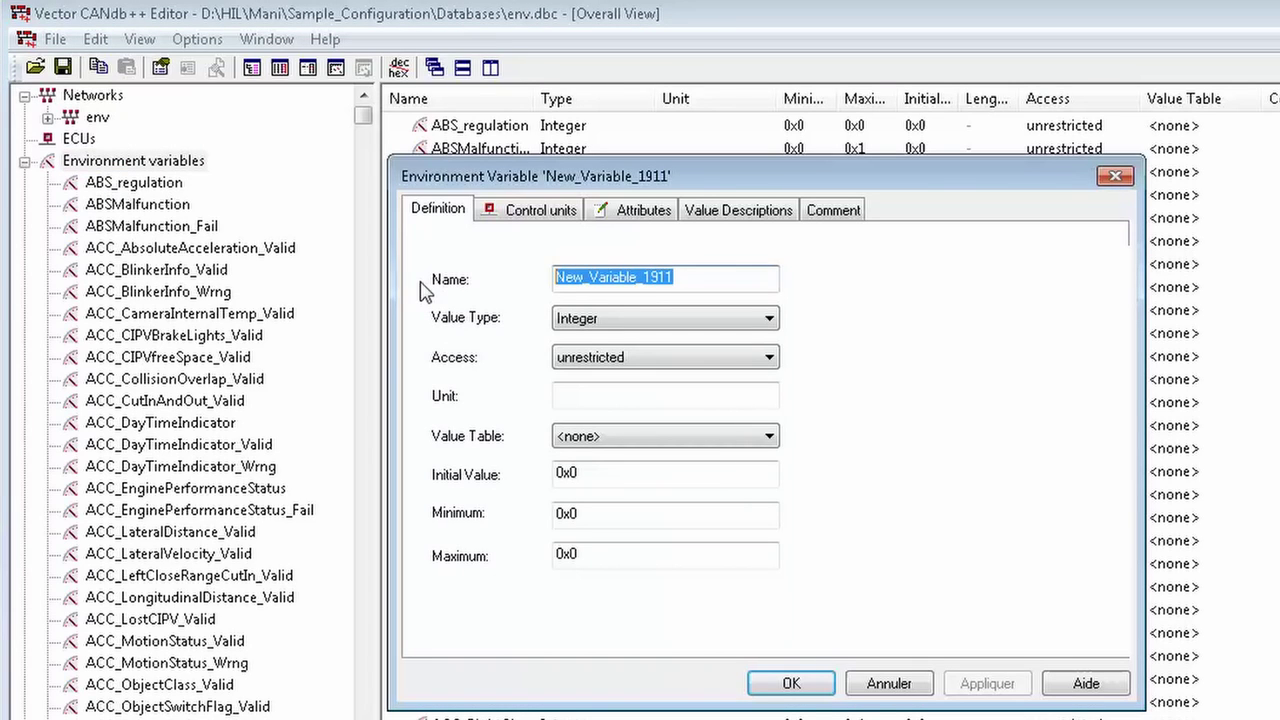
text(OVER)
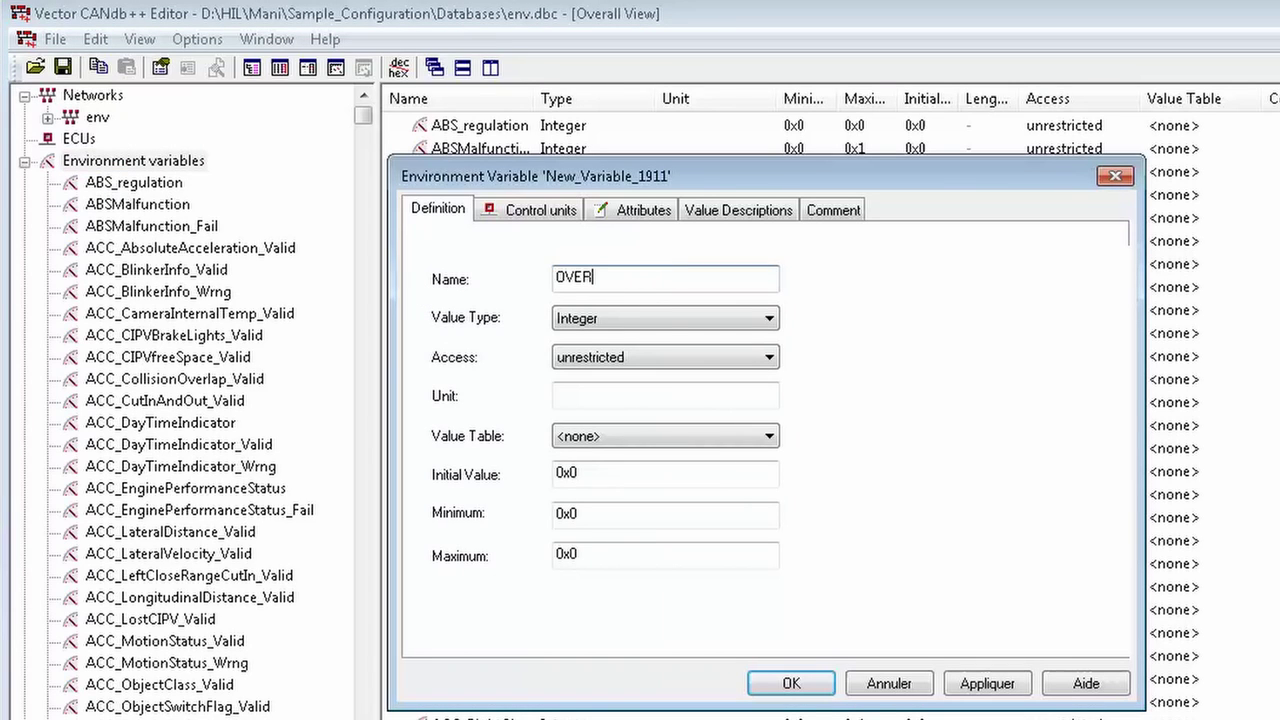
key(shift+Home)
text(Overspeed_Feature)
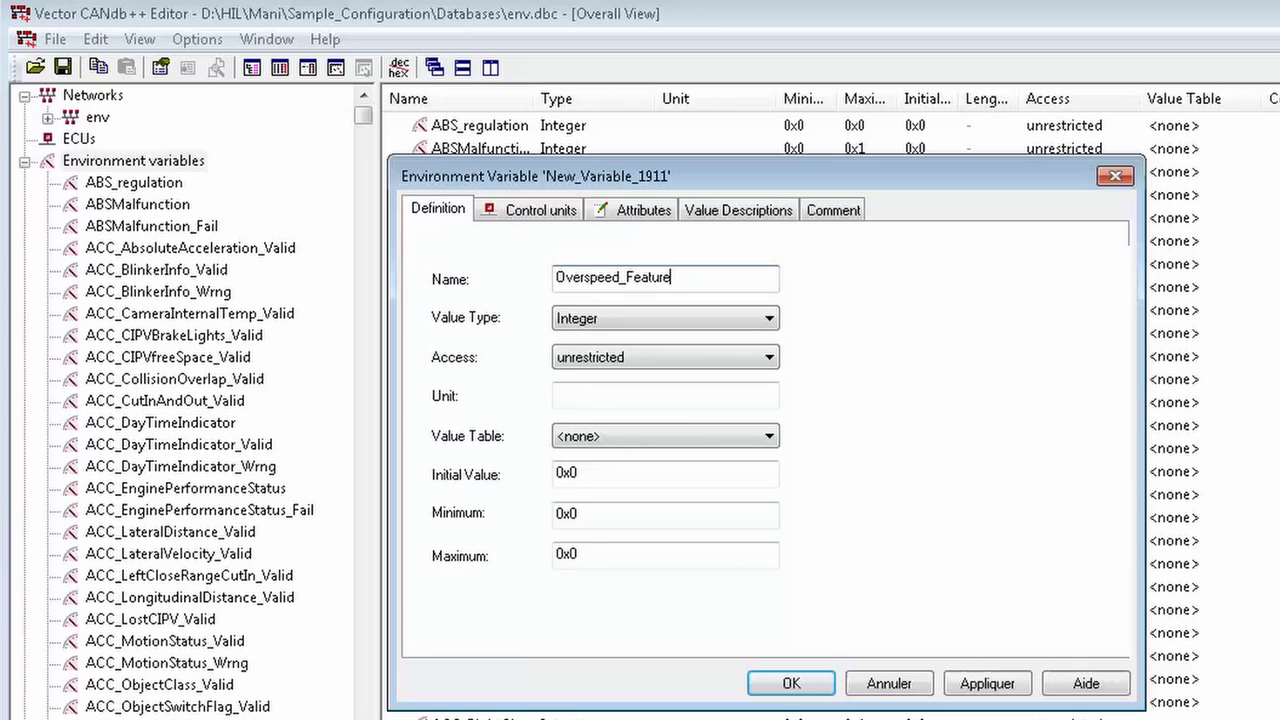
click(790, 682)
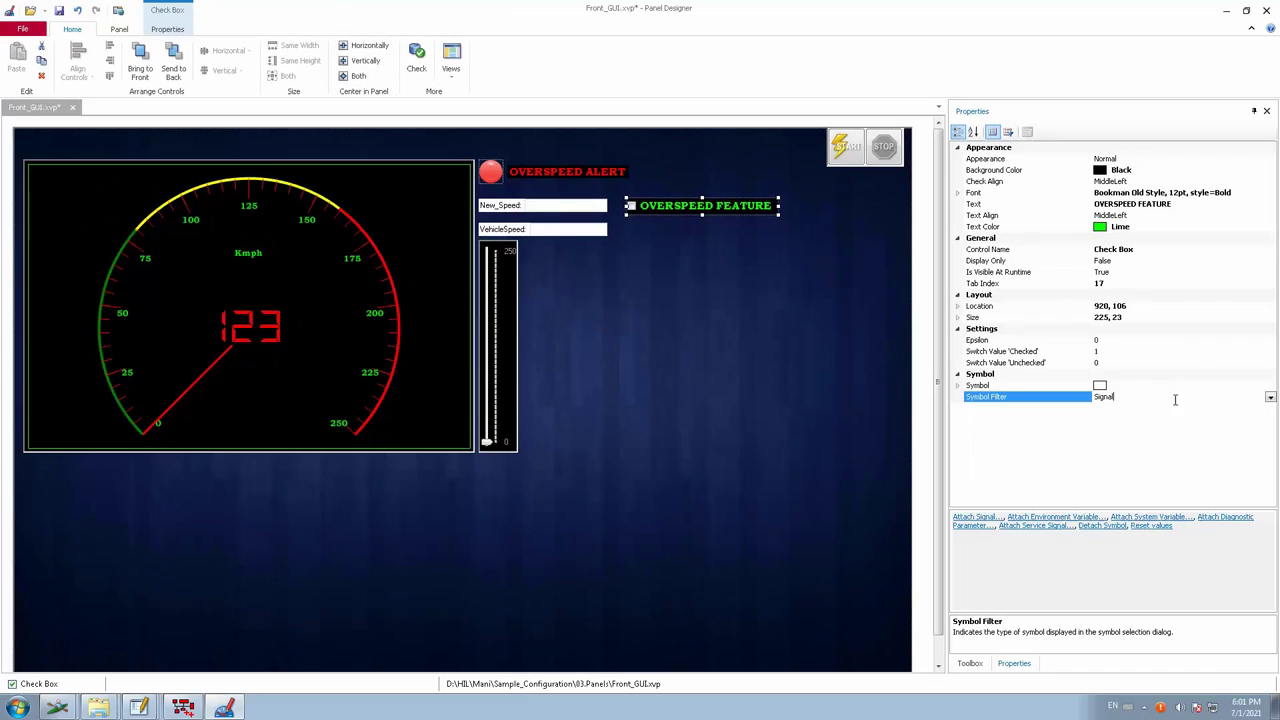
Set the check box's symbol filter to Environment Variable and link it to the Overspeed_Feature variable of the env database
click(1269, 397)
click(1106, 418)
click(1113, 386)
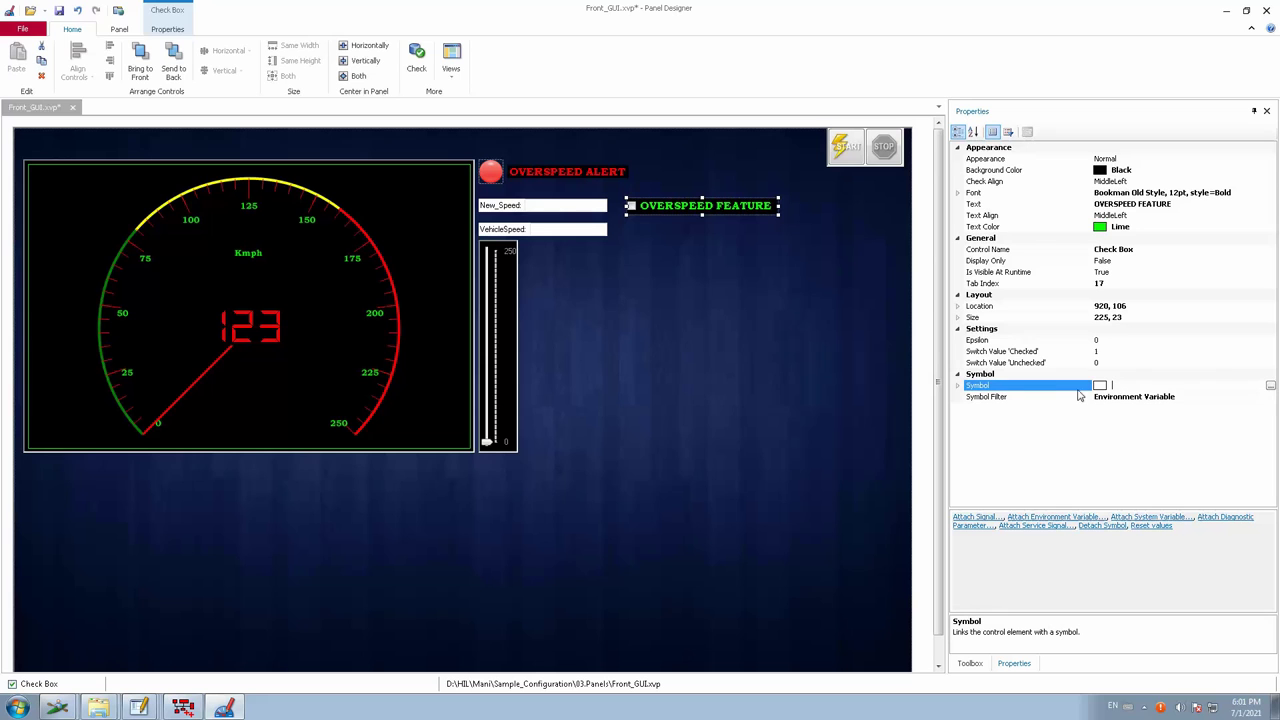
click(1270, 385)
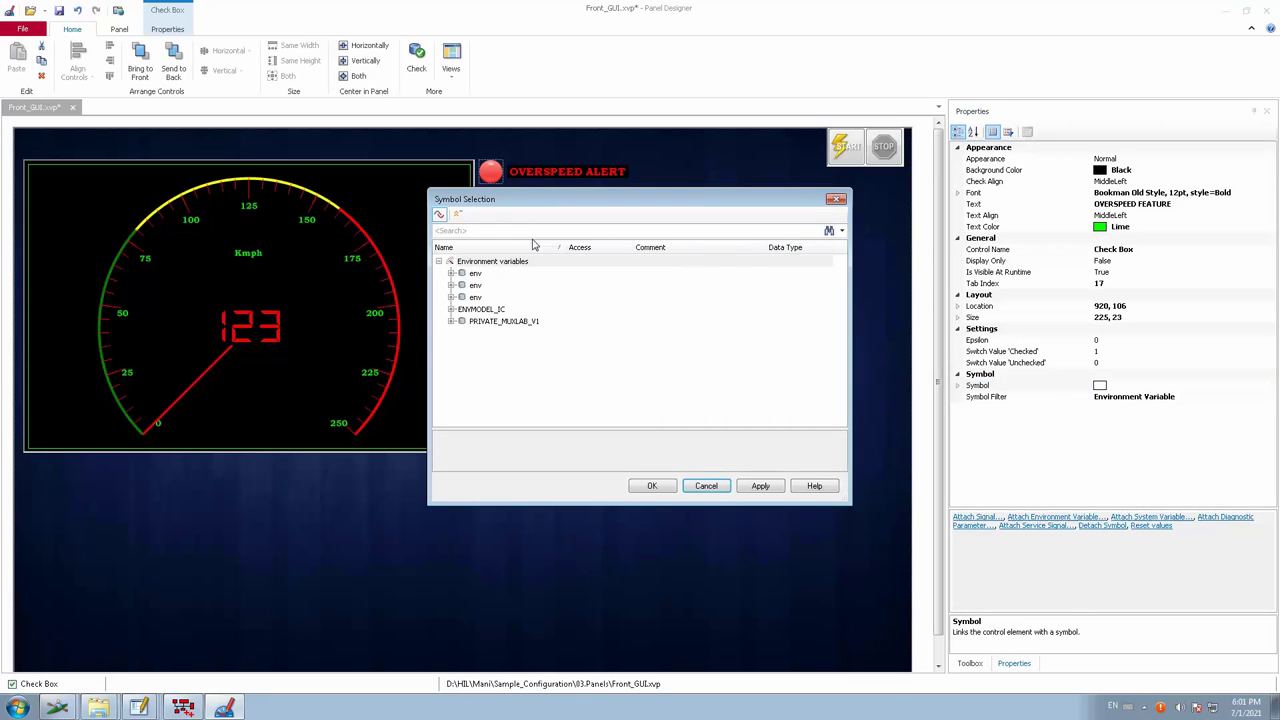
click(524, 229)
text(overspe)
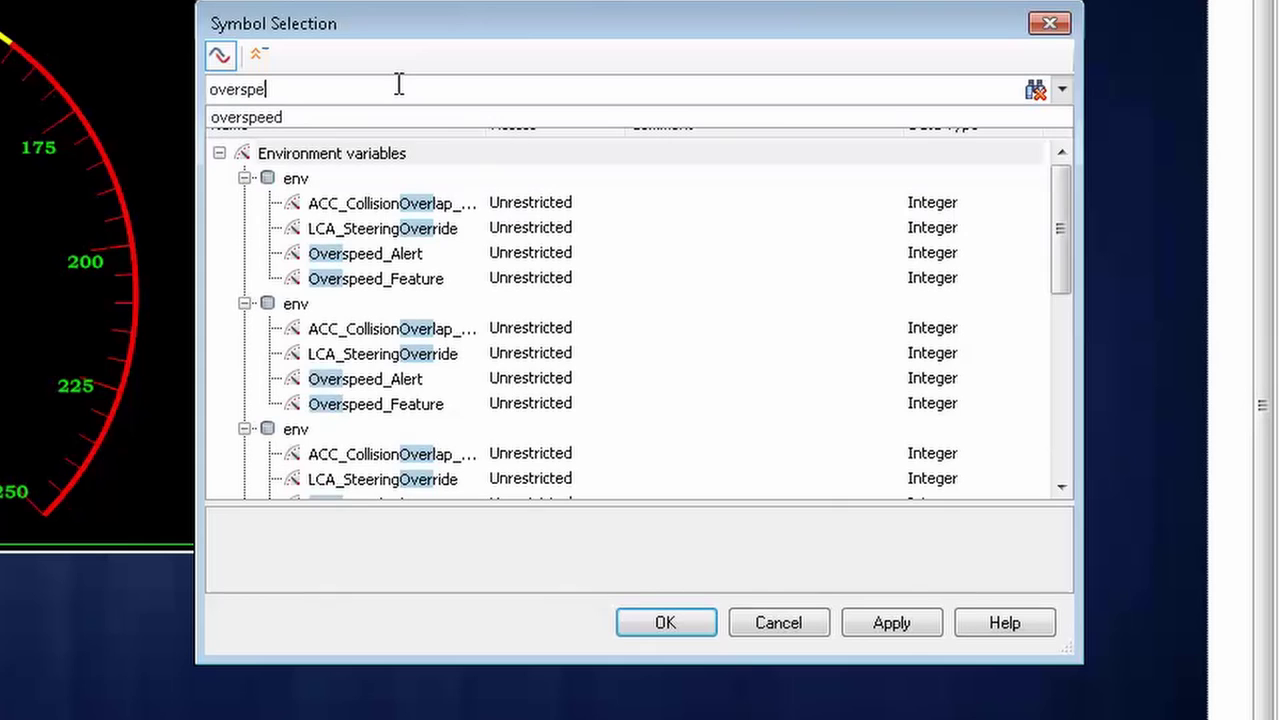
key(Tab)
click(366, 232)
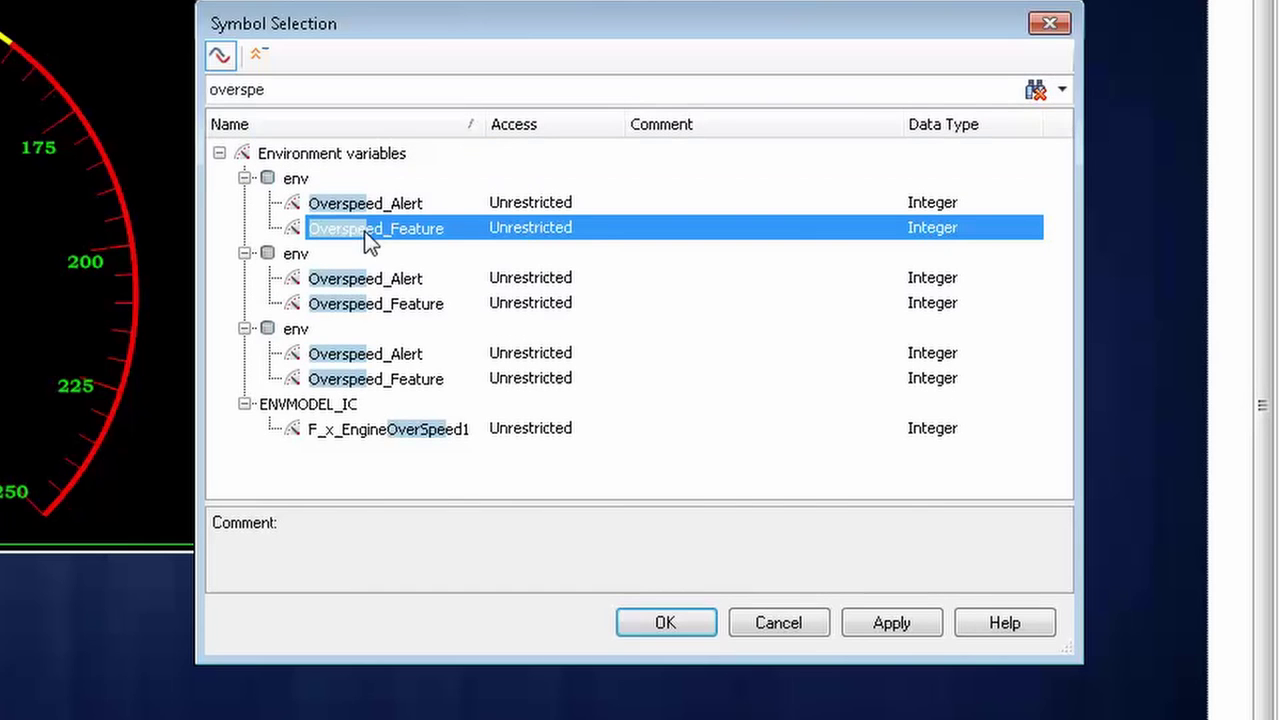
click(670, 630)
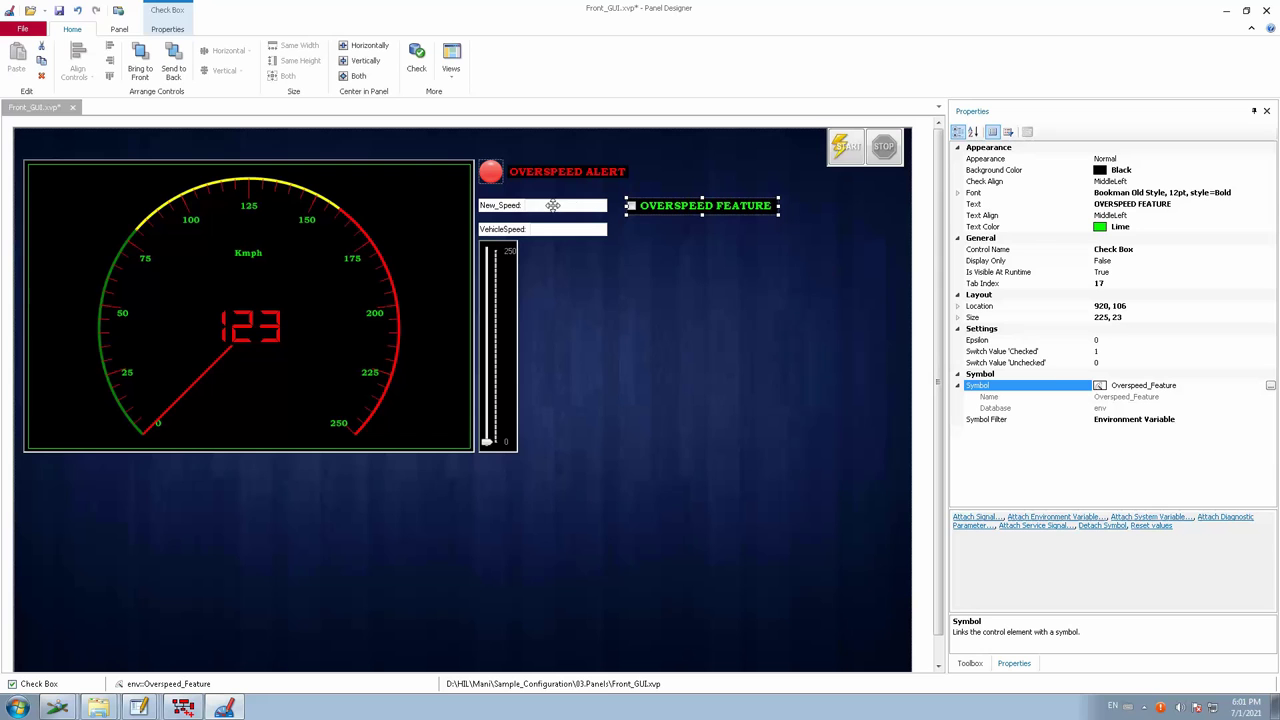
click(139, 707)
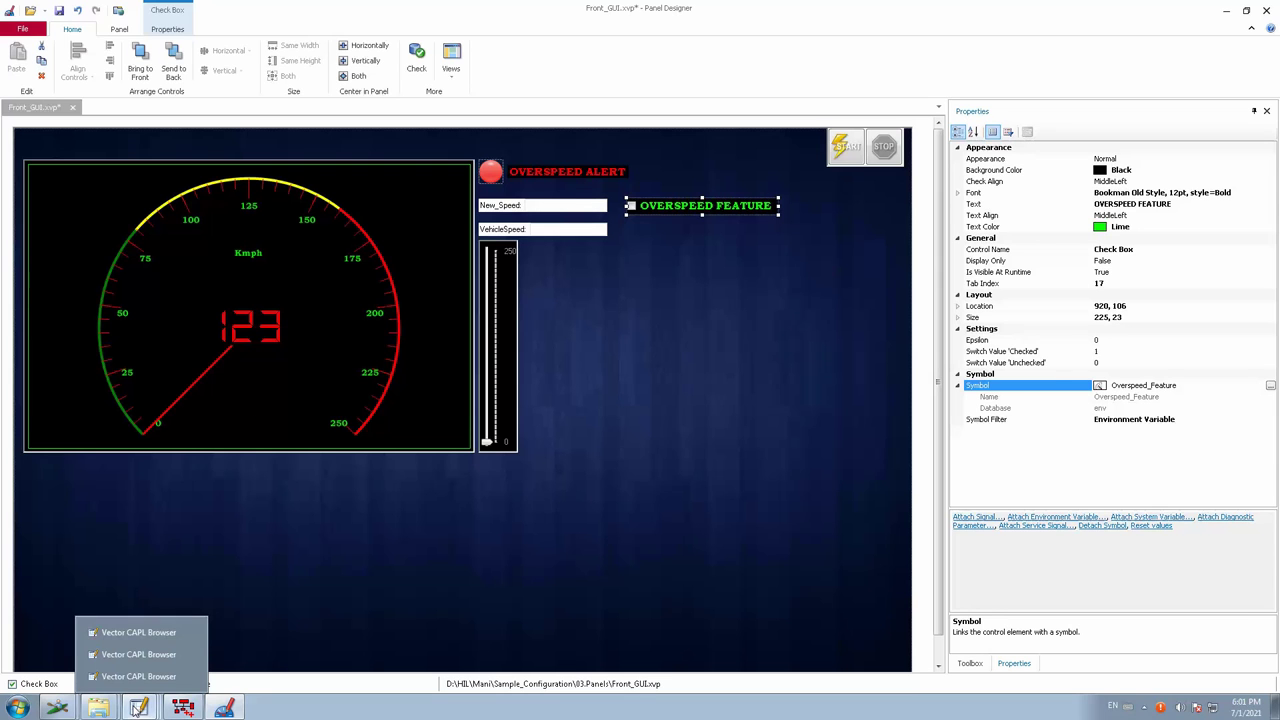
click(128, 675)
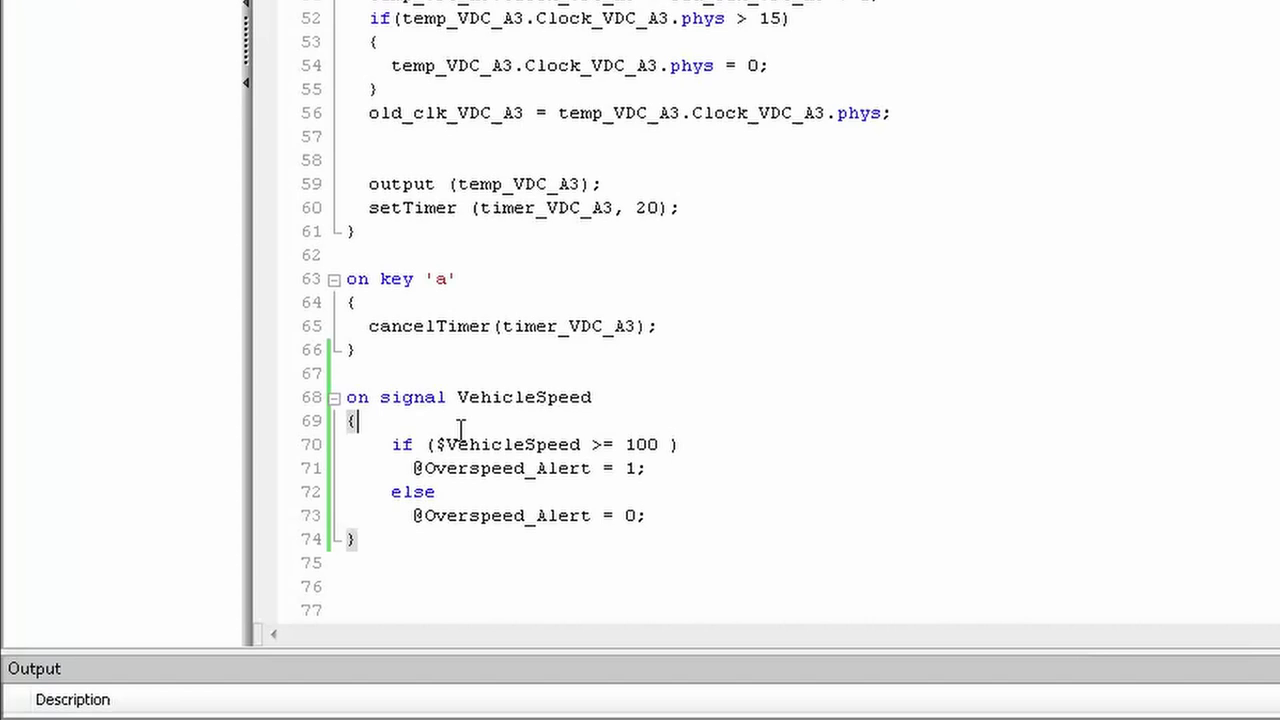
key(Return)
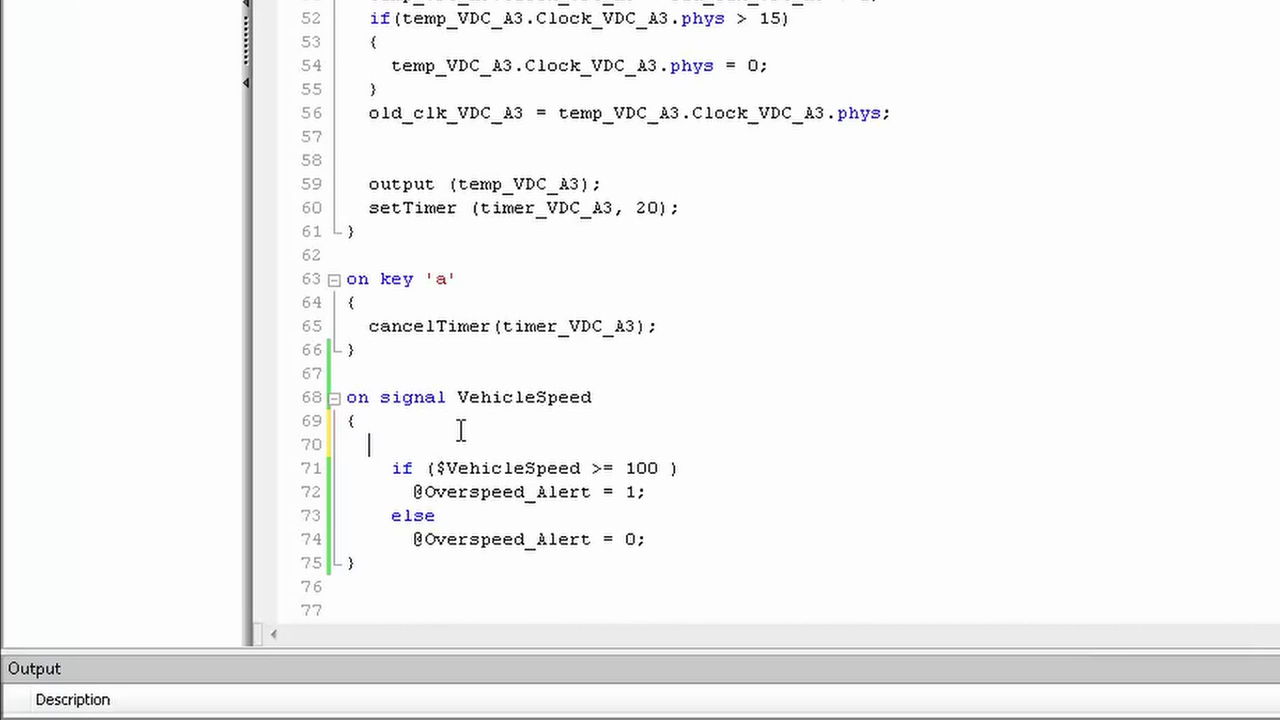
text(if)
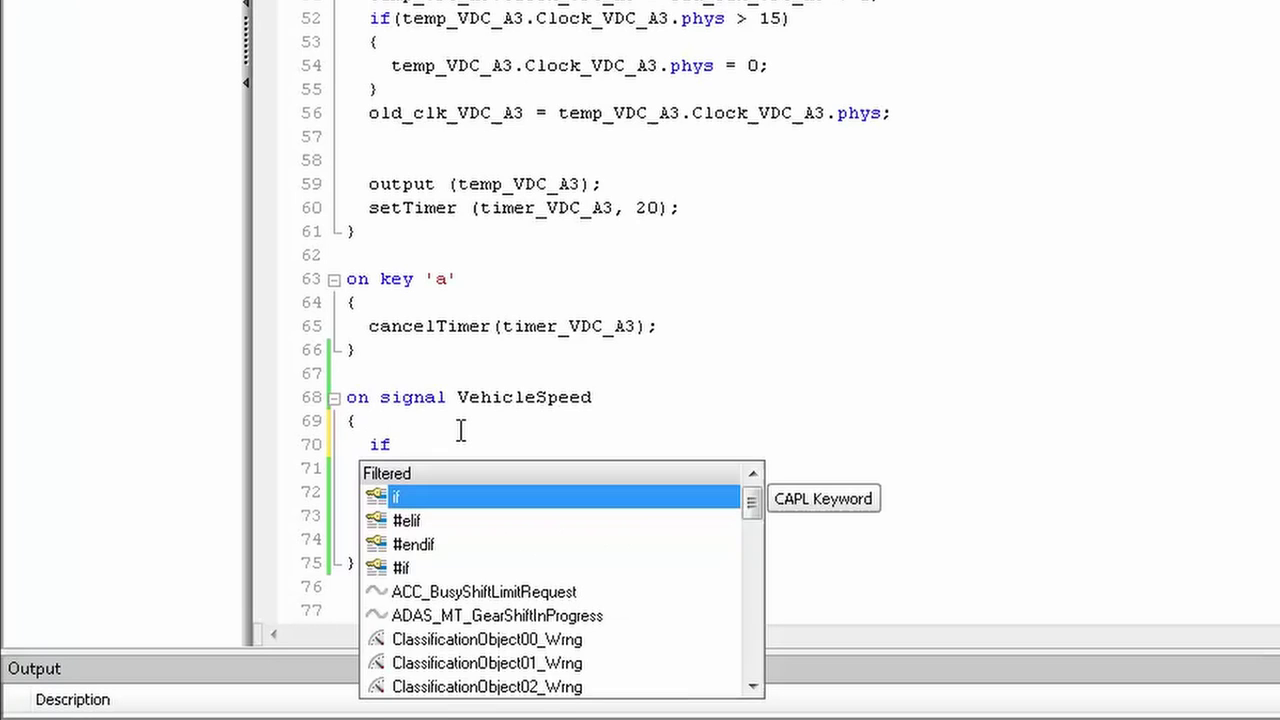
text((@)
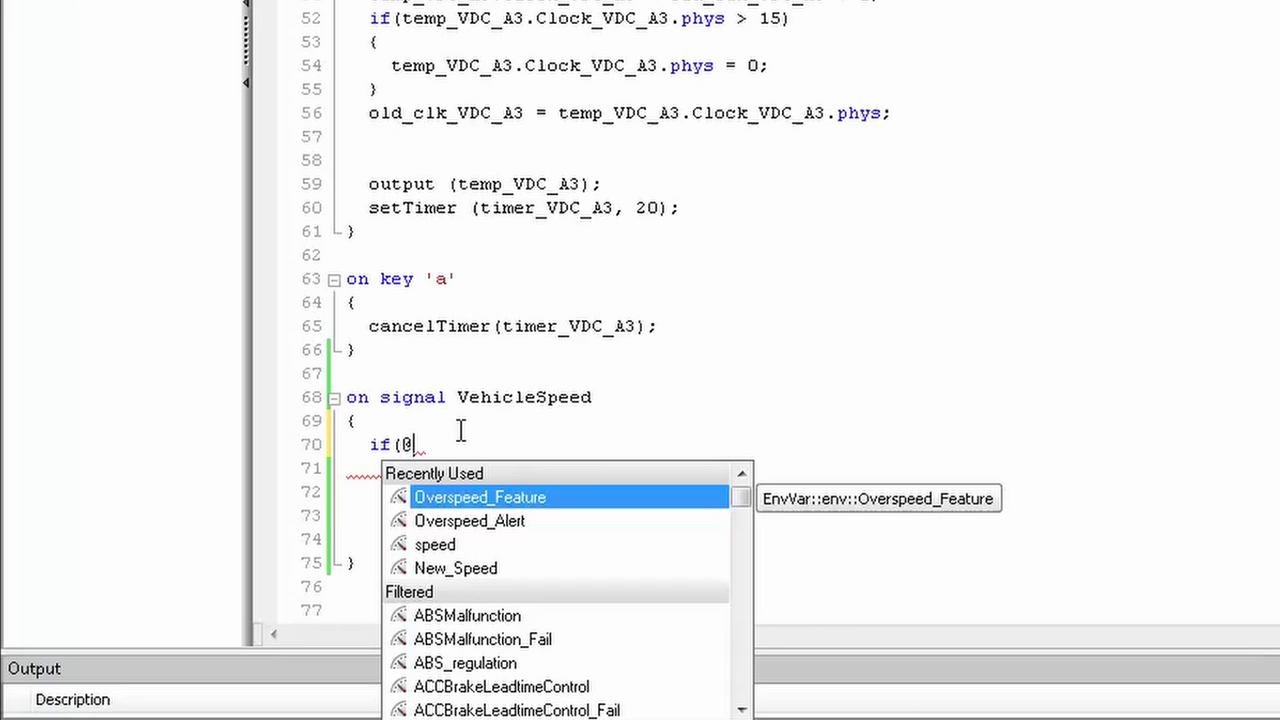
double_click(496, 505)
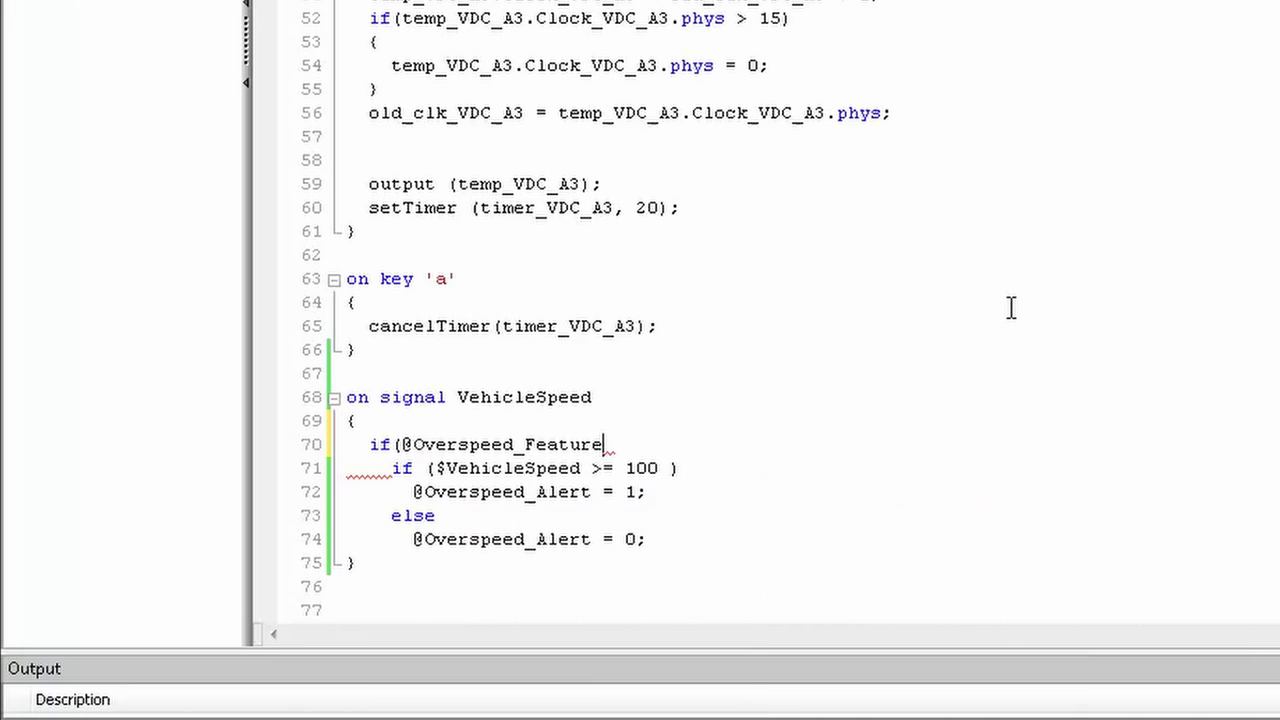
text(== 1))
key(Return)
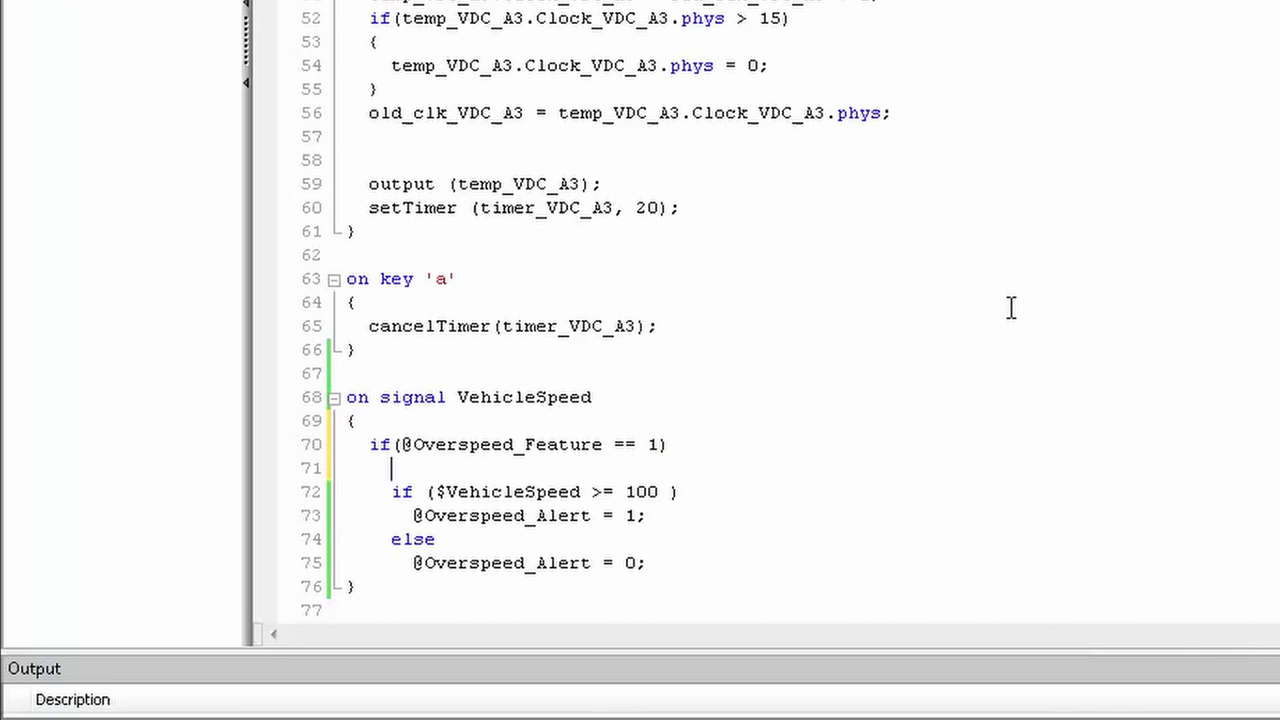
Enclose the existing VehicleSpeed >= 100 if/else block in braces under the Overspeed_Feature condition
text({)
key(Down)
key(Down)
key(Down)
key(Down)
key(Down)
key(Up)
key(End)
key(Return)
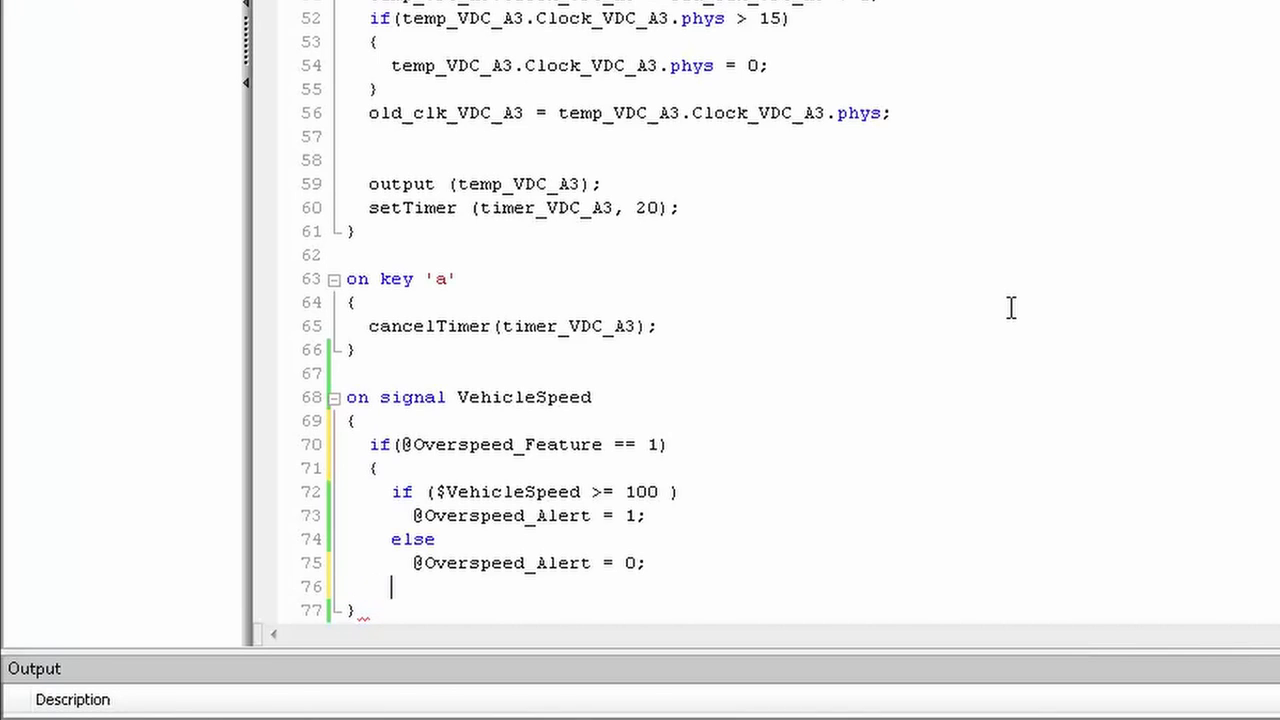
text(})
key(BackSpace)
key(Return)
text(else)
key(Return)
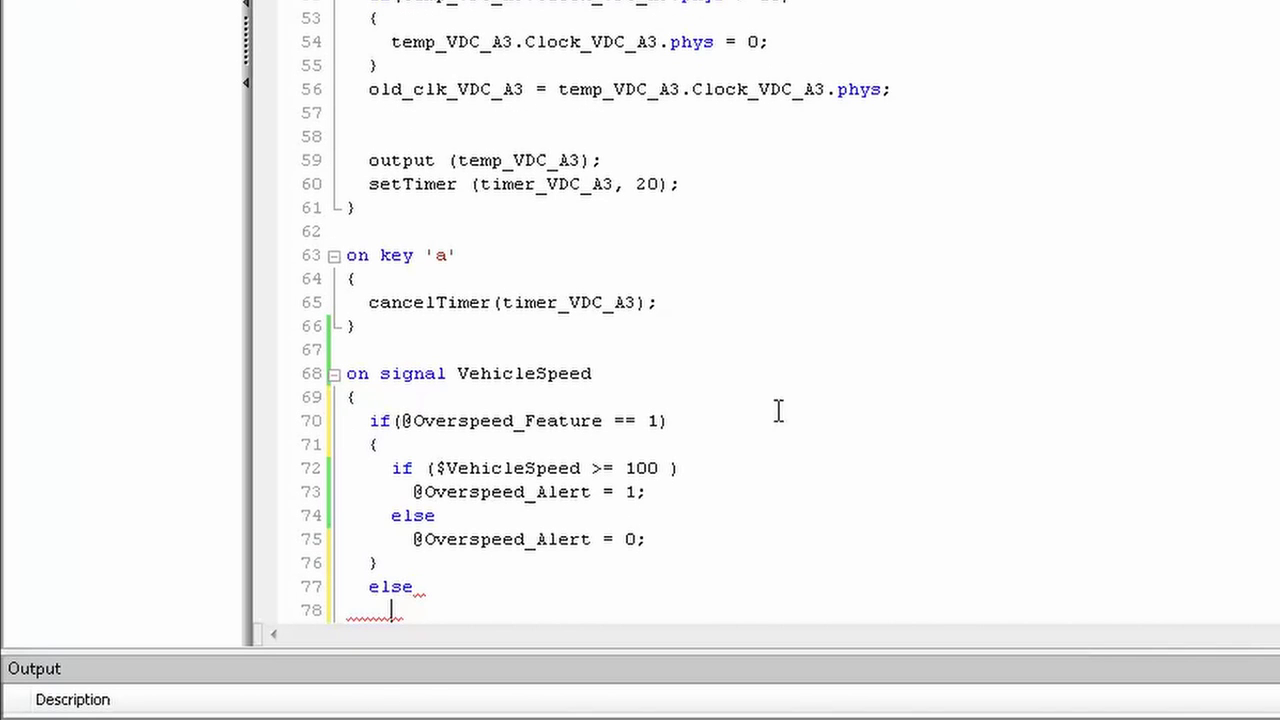
drag(414, 539, 650, 539)
key(ctrl+c)
click(437, 608)
key(ctrl+v)
click(691, 569)
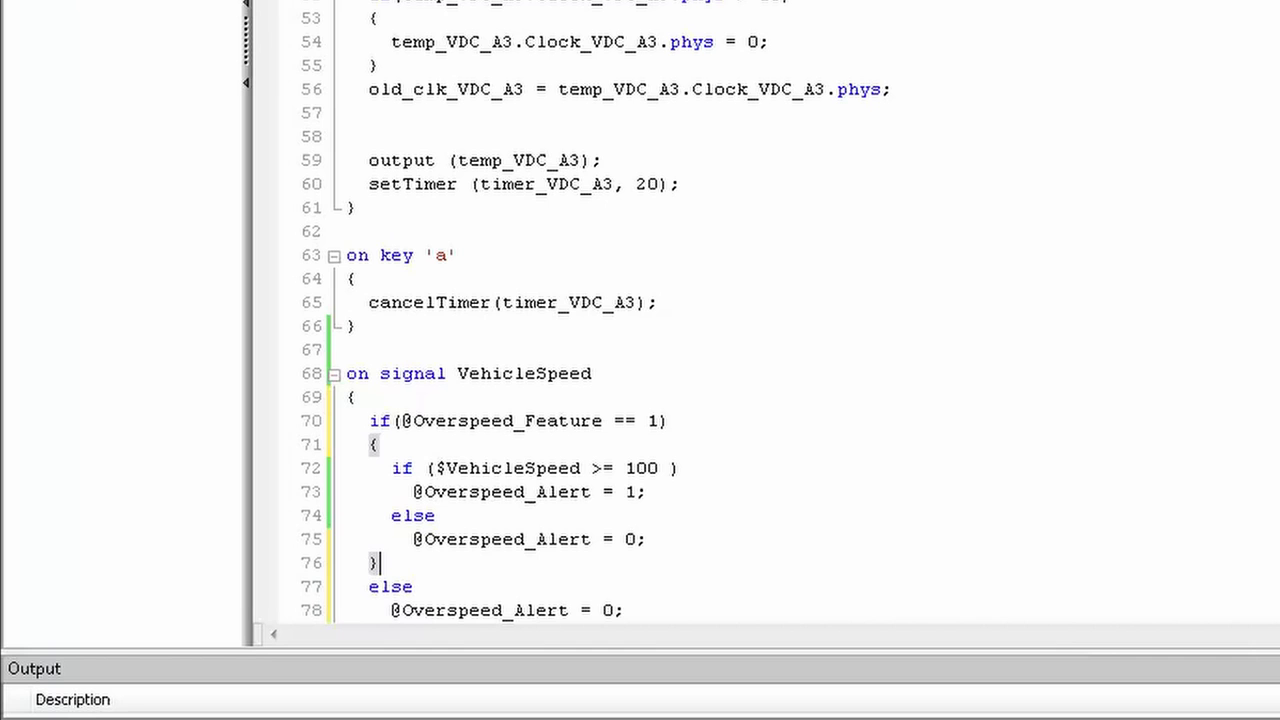
Save the CAPL program and the Front_GUI panel, and minimize Panel Designer to reach the running panel
key(ctrl+s)
click(355, 207)
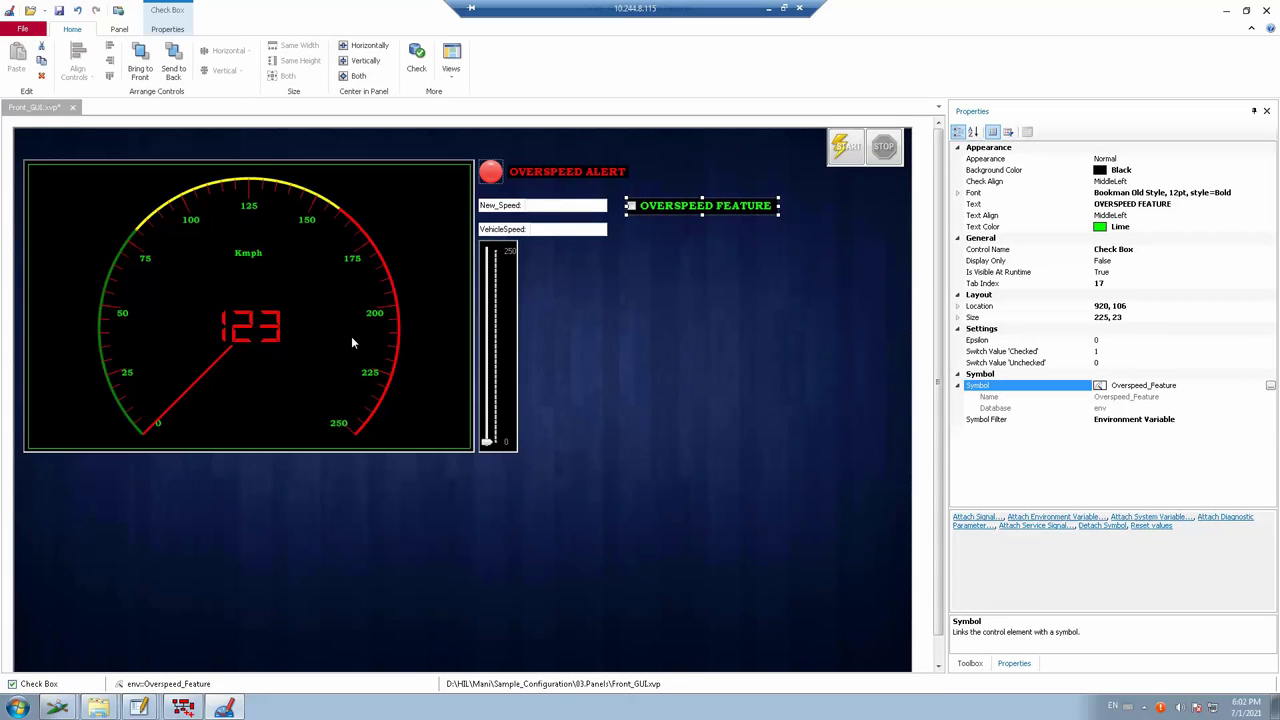
click(59, 12)
click(1226, 10)
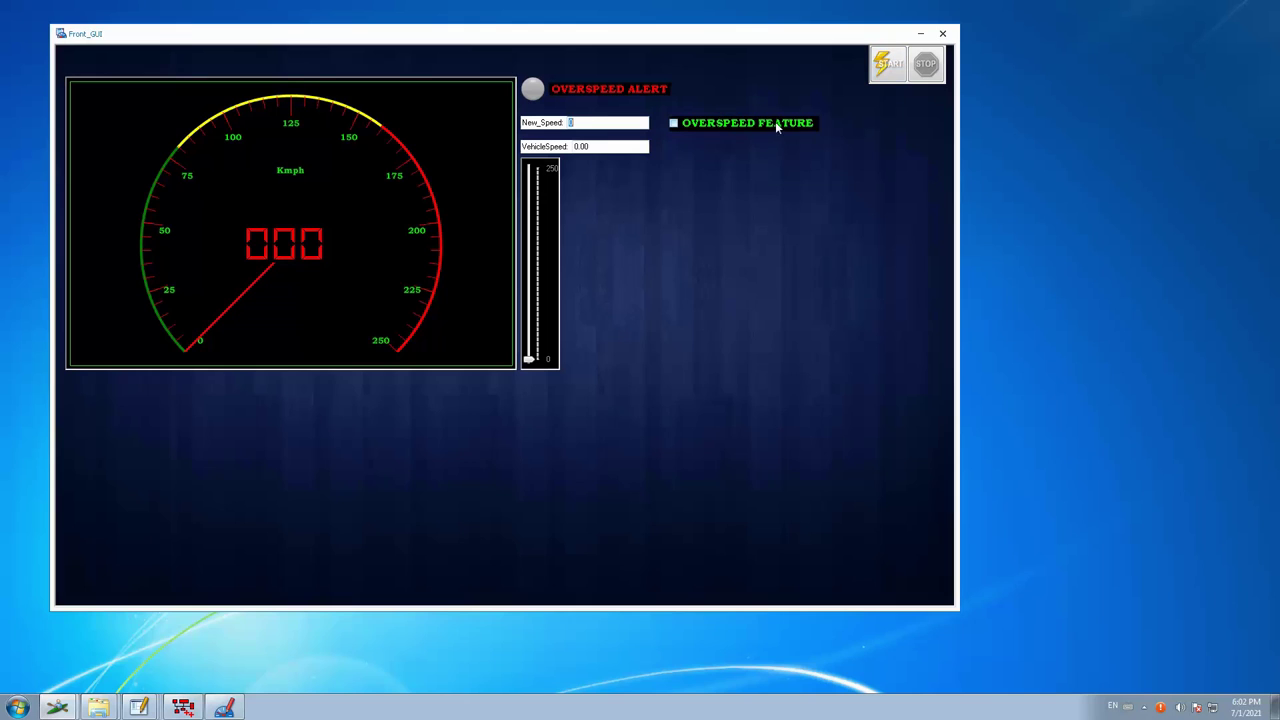
Start the measurement from the Front_GUI panel and set New_Speed to 105 with OVERSPEED FEATURE unchecked
click(882, 64)
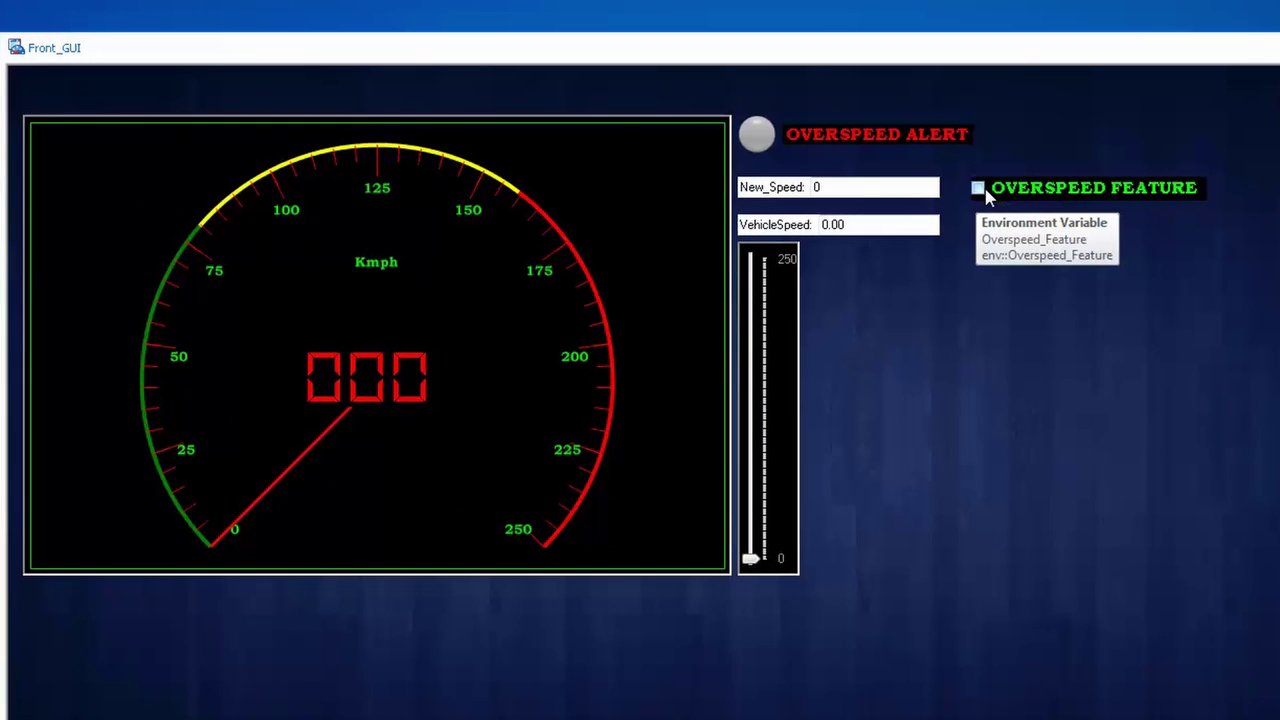
click(845, 186)
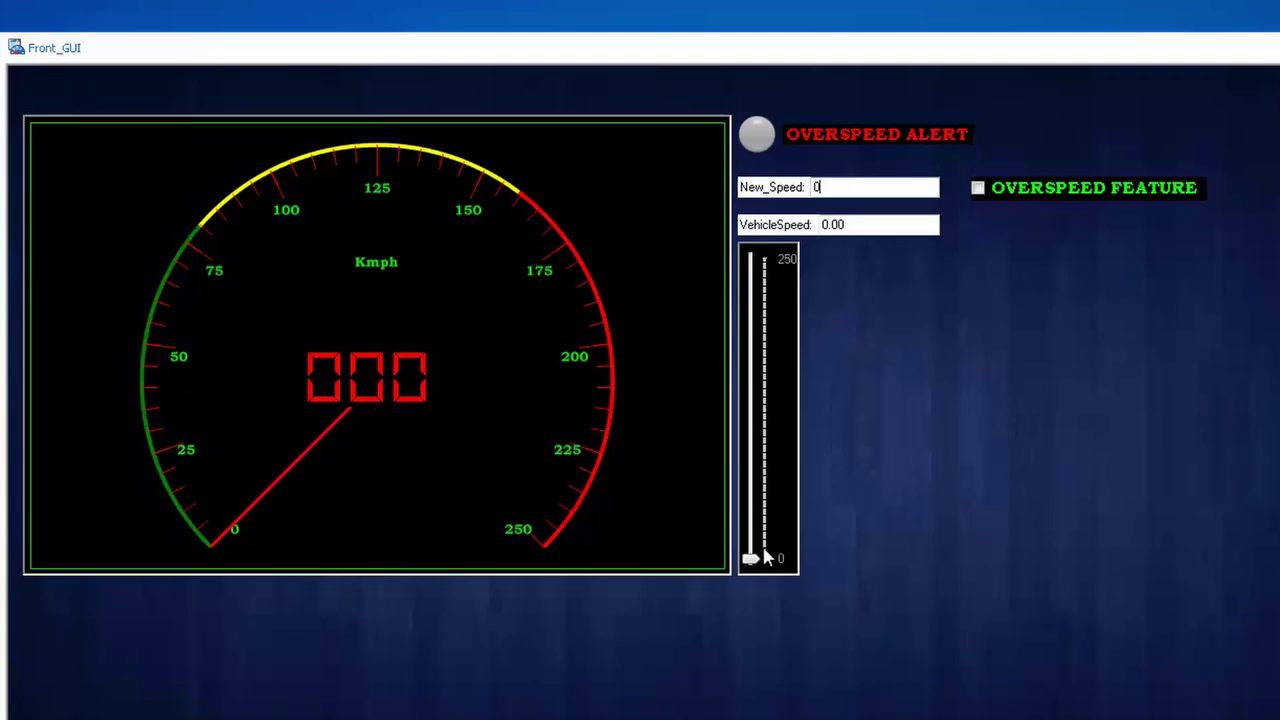
drag(845, 187, 768, 182)
text(105)
key(Return)
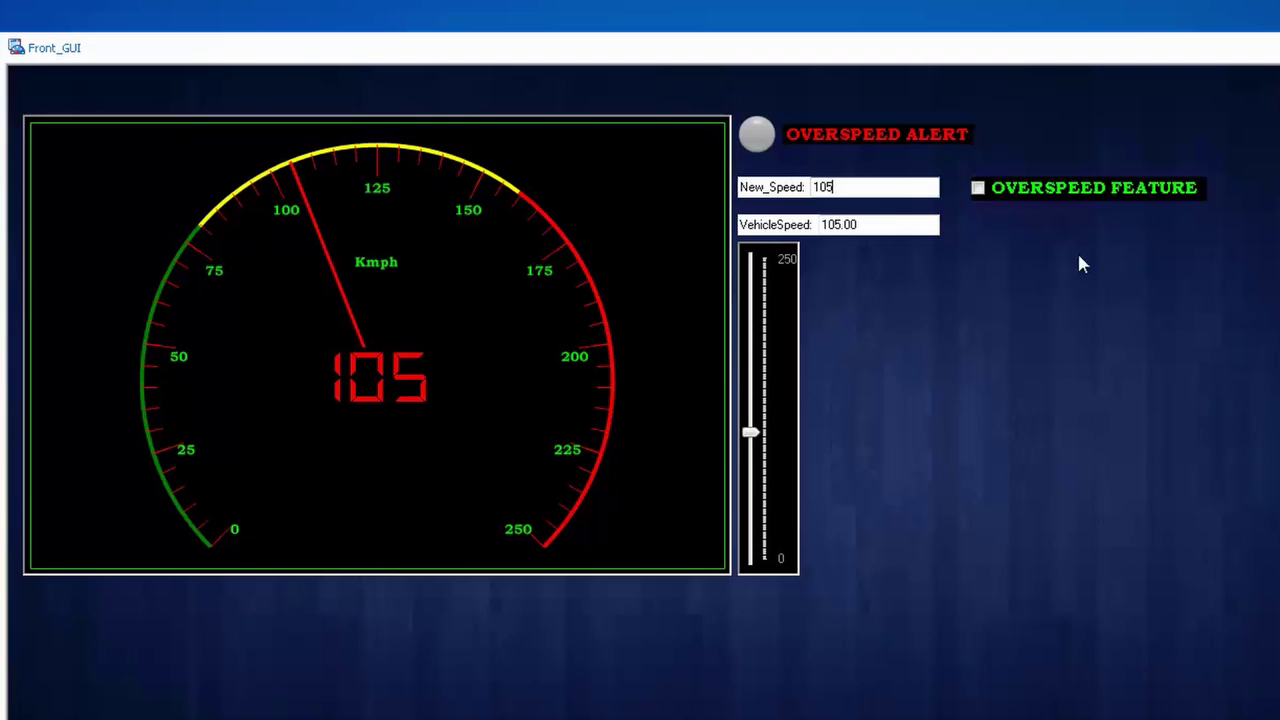
Enable the OVERSPEED FEATURE check box and set New_Speed to 101 to test the alert
click(977, 190)
key(alt+Tab)
click(837, 190)
key(BackSpace)
text(1)
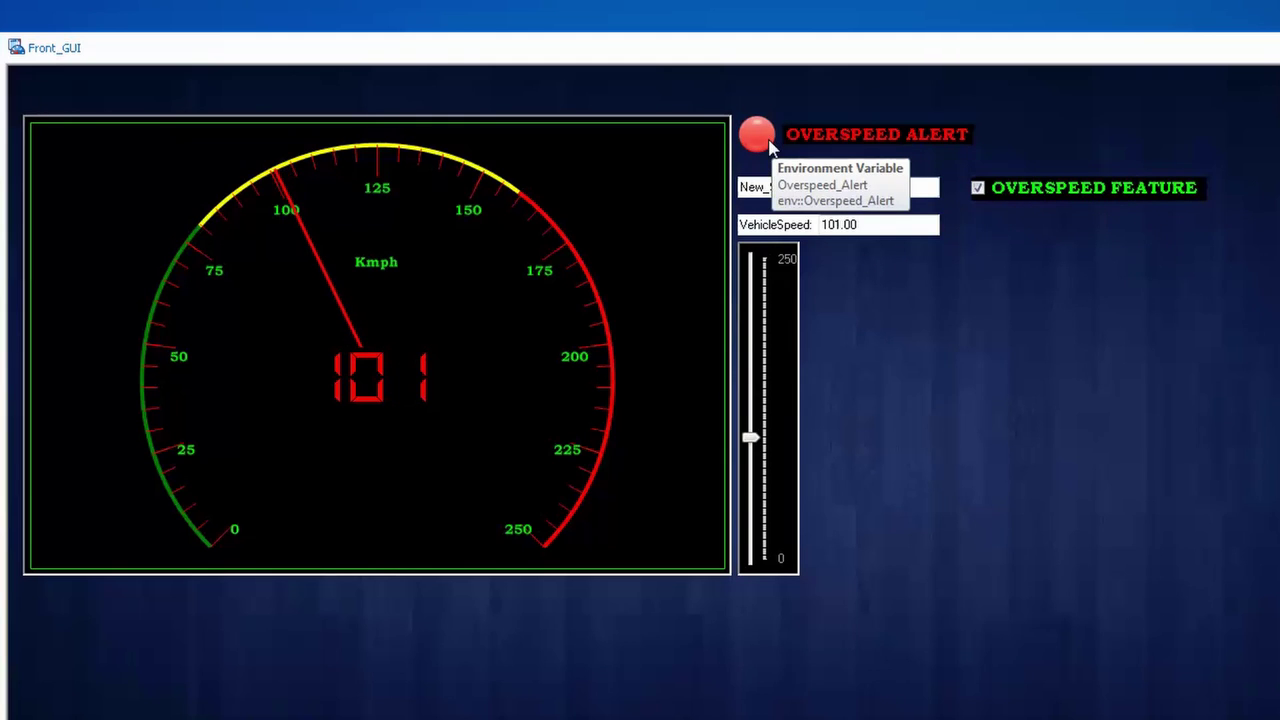
Disable the OVERSPEED FEATURE check box and set New_Speed to 102 to test the alert
click(980, 192)
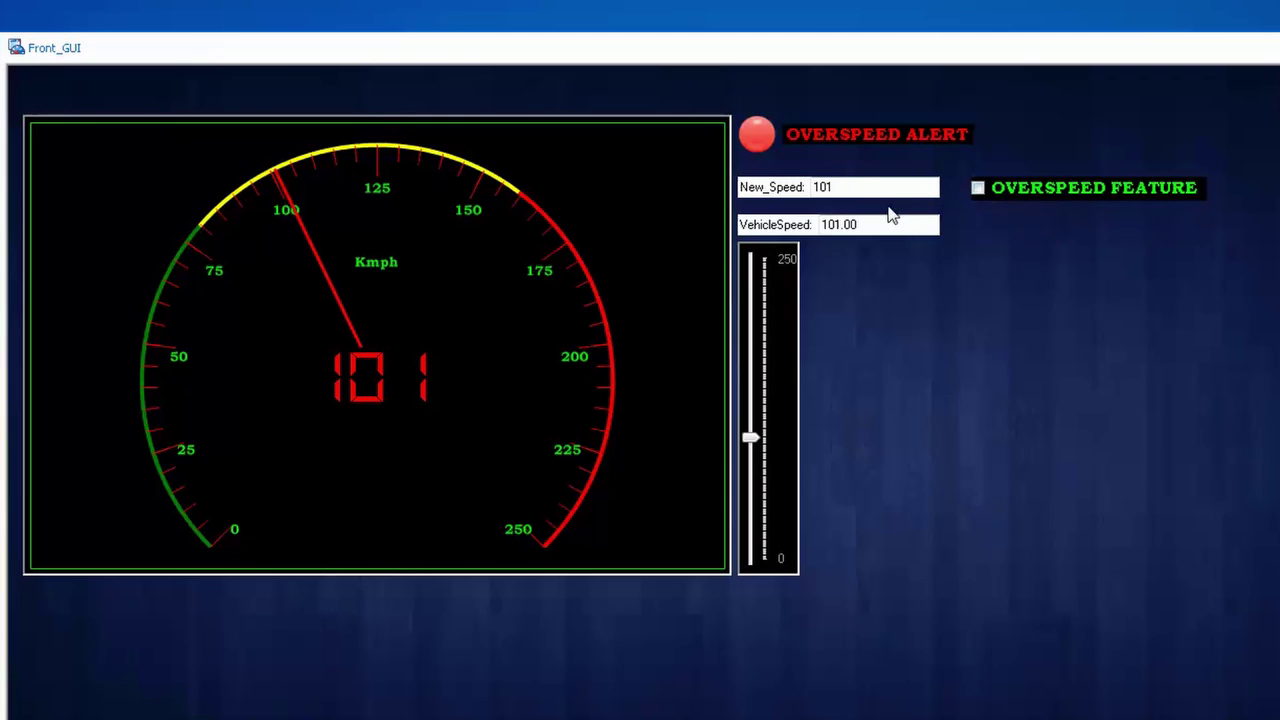
click(861, 187)
key(BackSpace)
text(2)
key(Return)
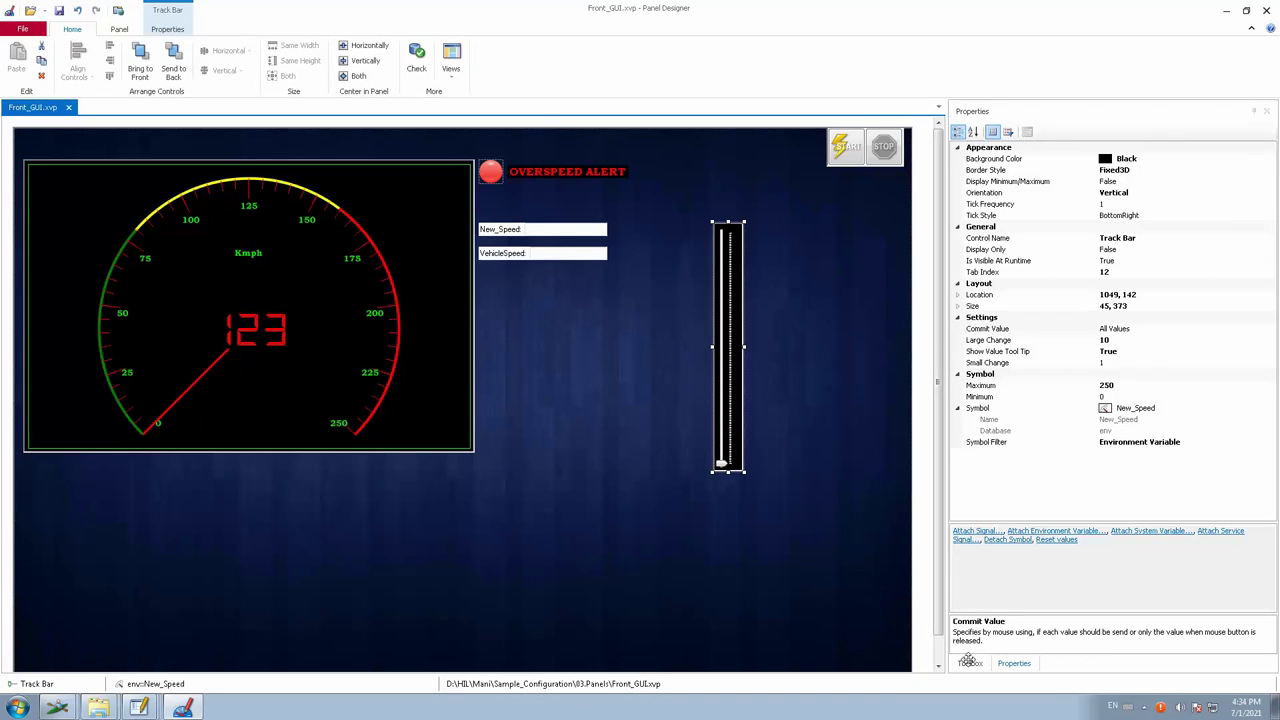
Delete the vertical track bar from the Front_GUI panel in Panel Designer
click(969, 664)
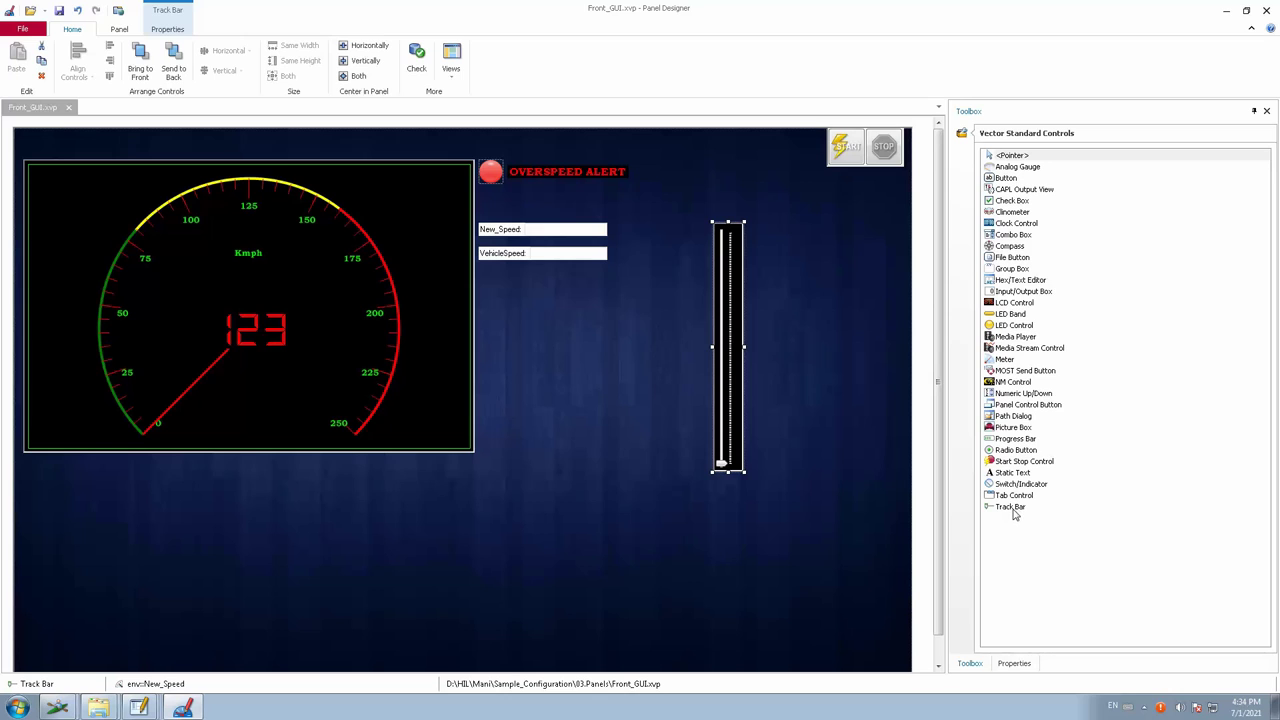
click(735, 408)
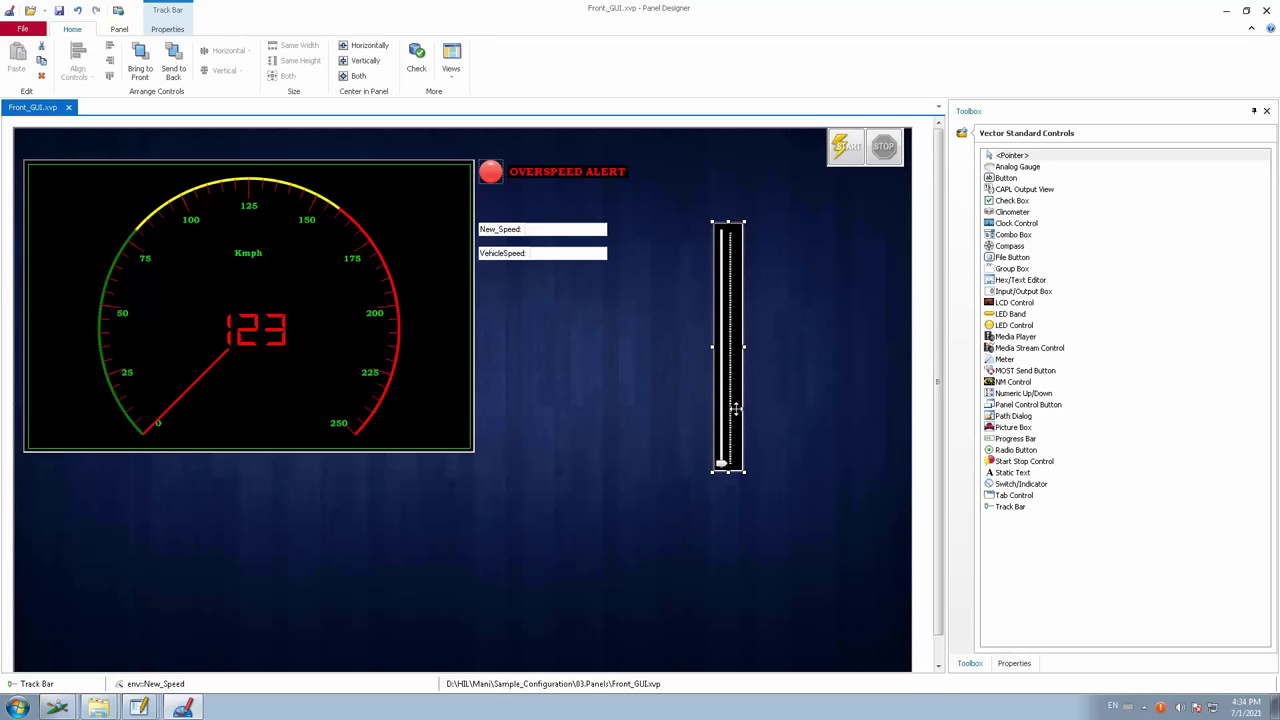
key(Delete)
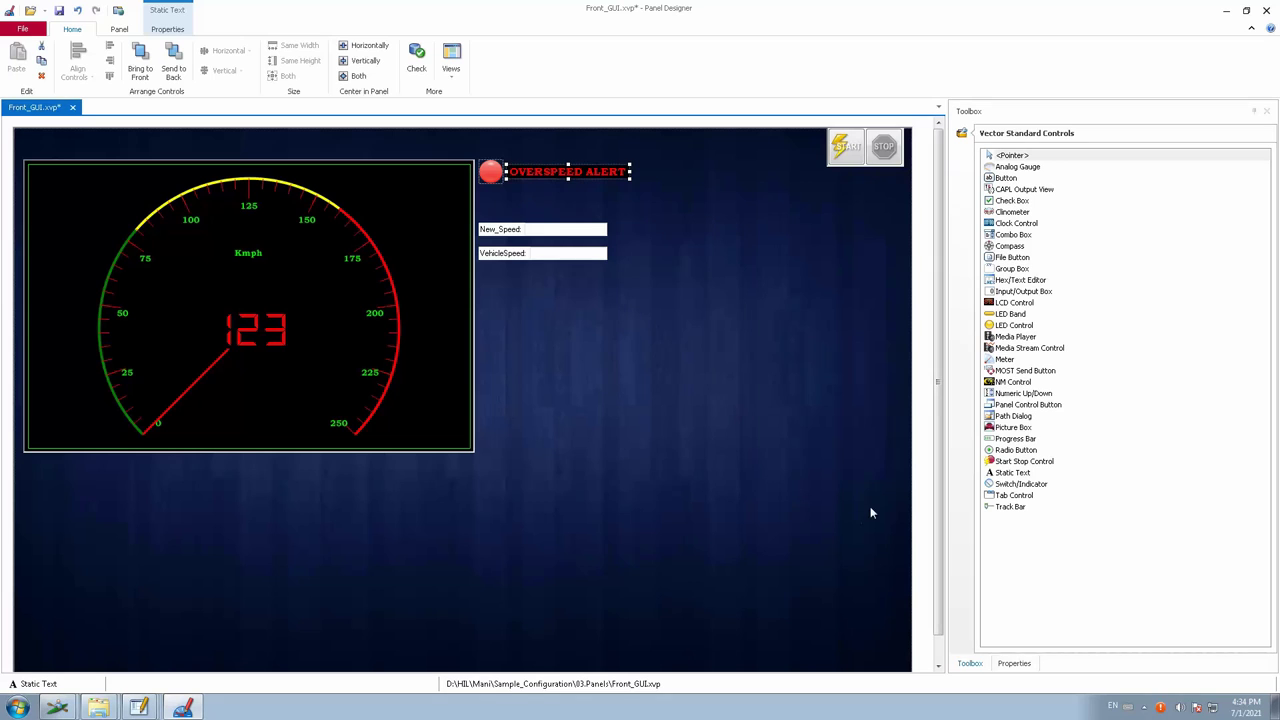
Place a new horizontal Track Bar below the VehicleSpeed box, about 295 by 47 in size, at about location 872, 339
click(991, 508)
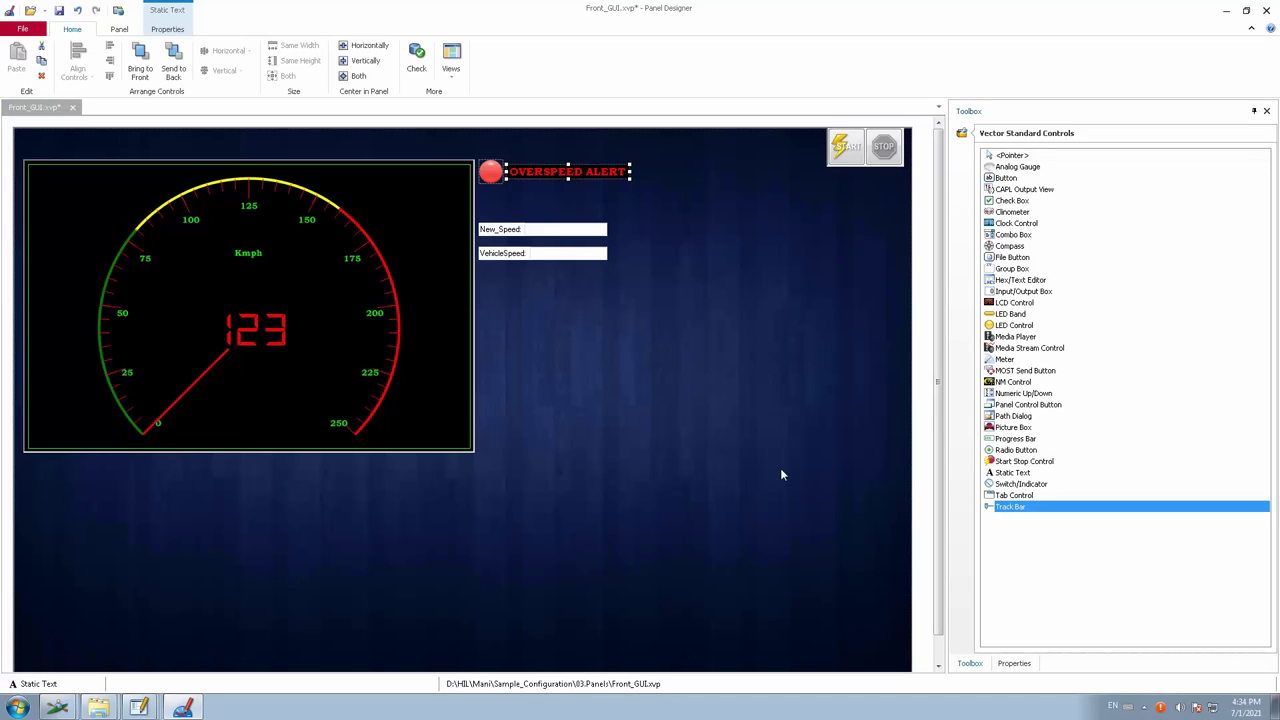
click(567, 403)
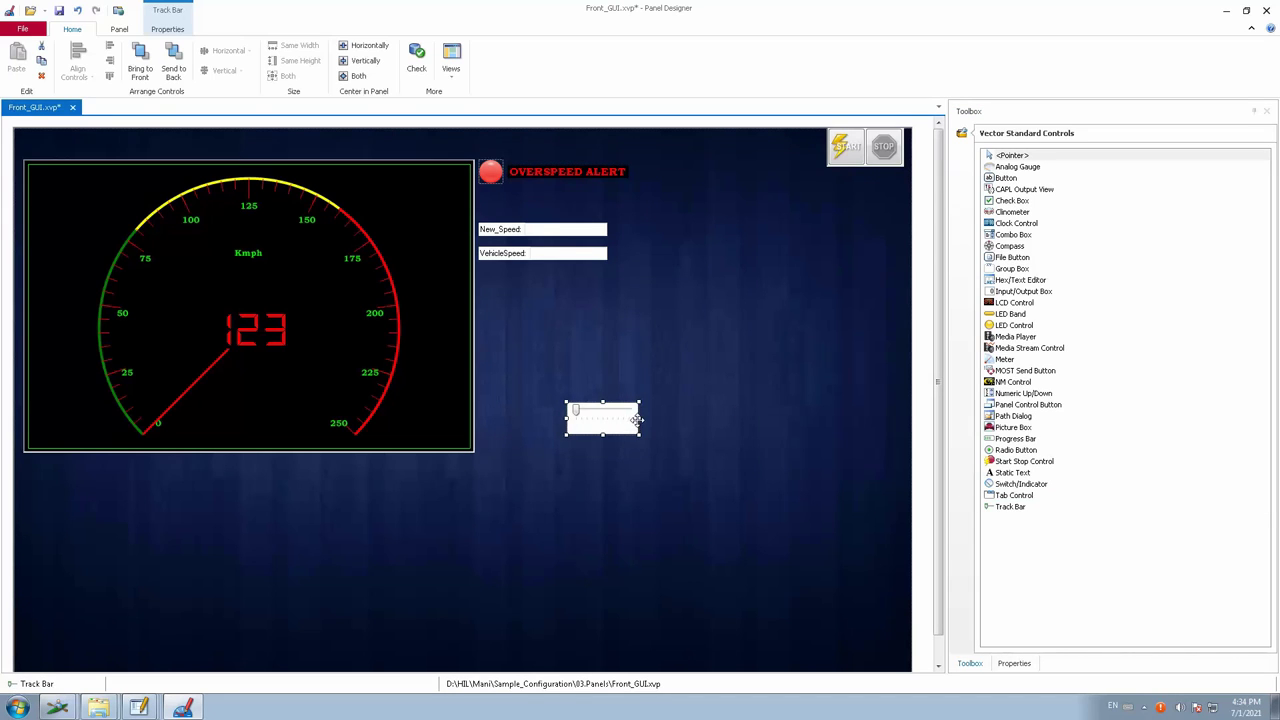
drag(637, 420, 765, 420)
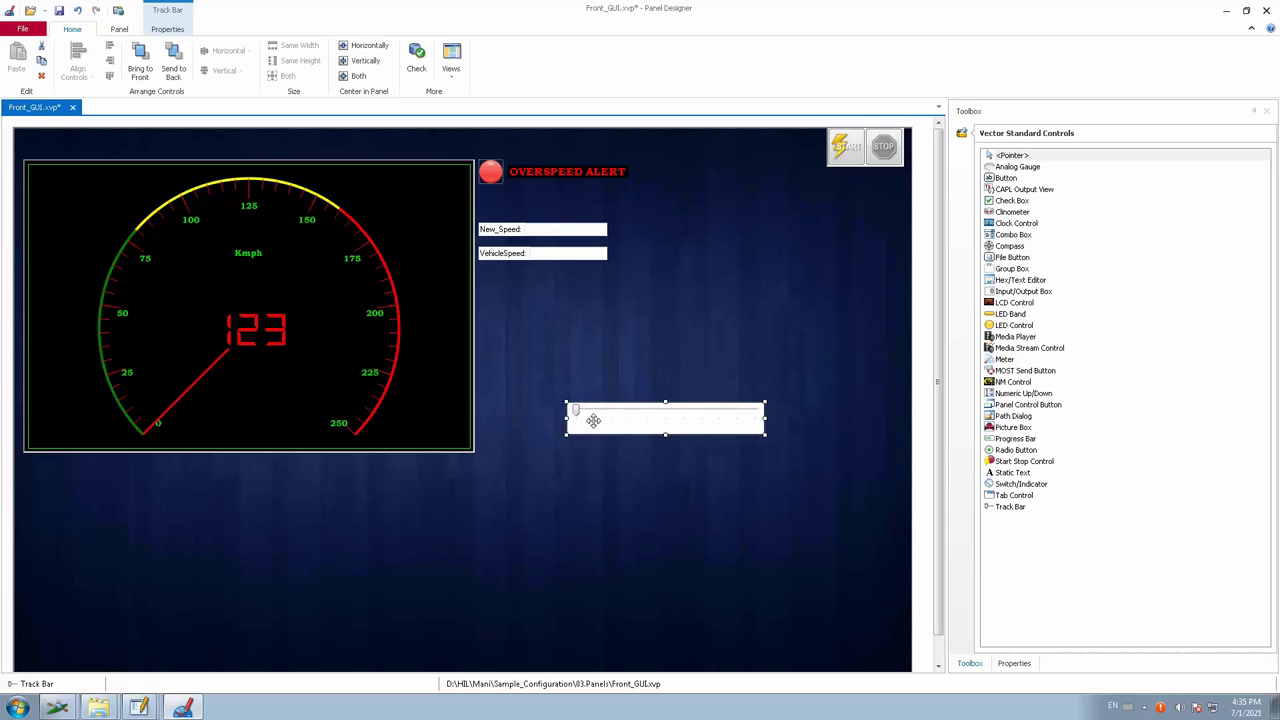
drag(637, 417, 643, 410)
drag(660, 388, 666, 371)
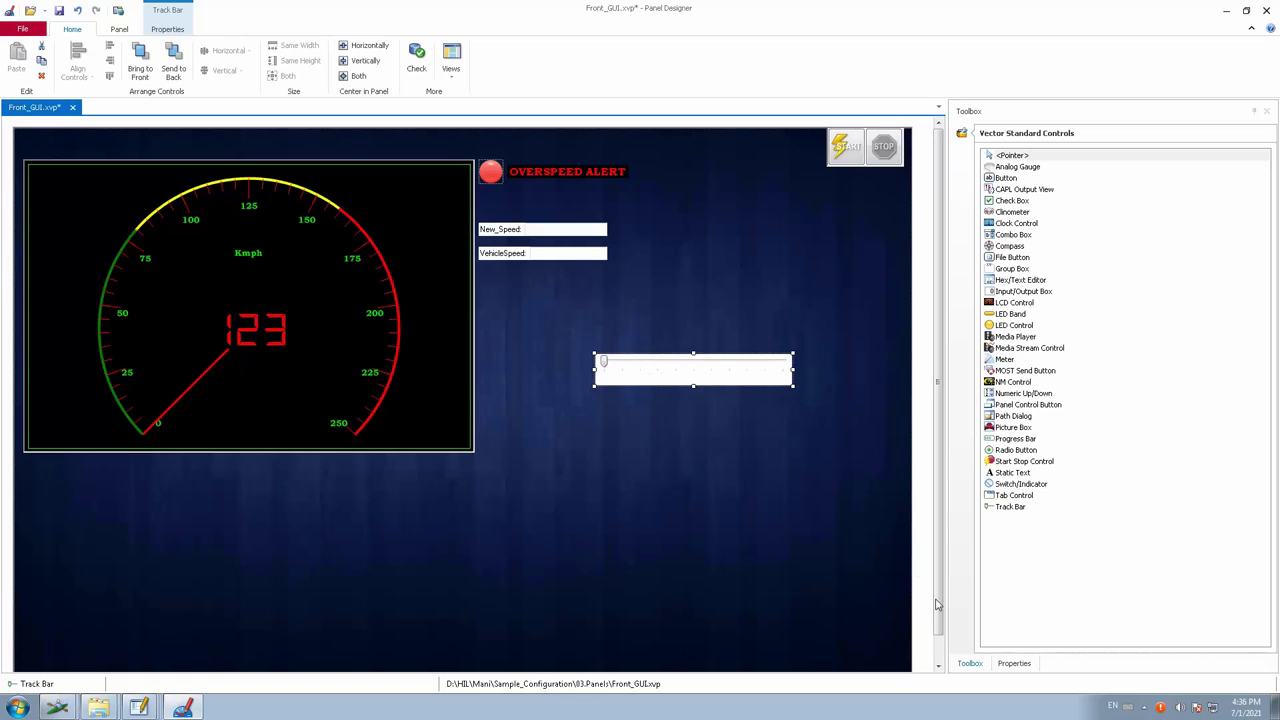
Set the new track bar's background color to Black
click(1012, 664)
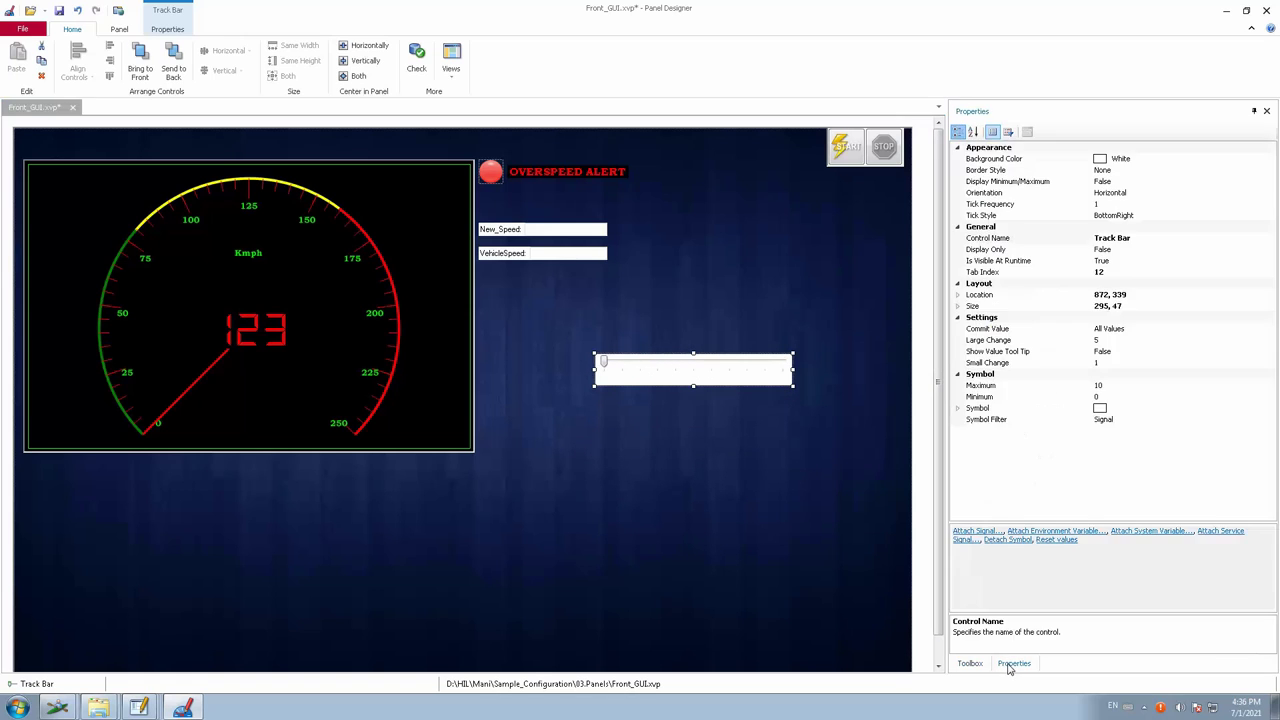
click(1136, 159)
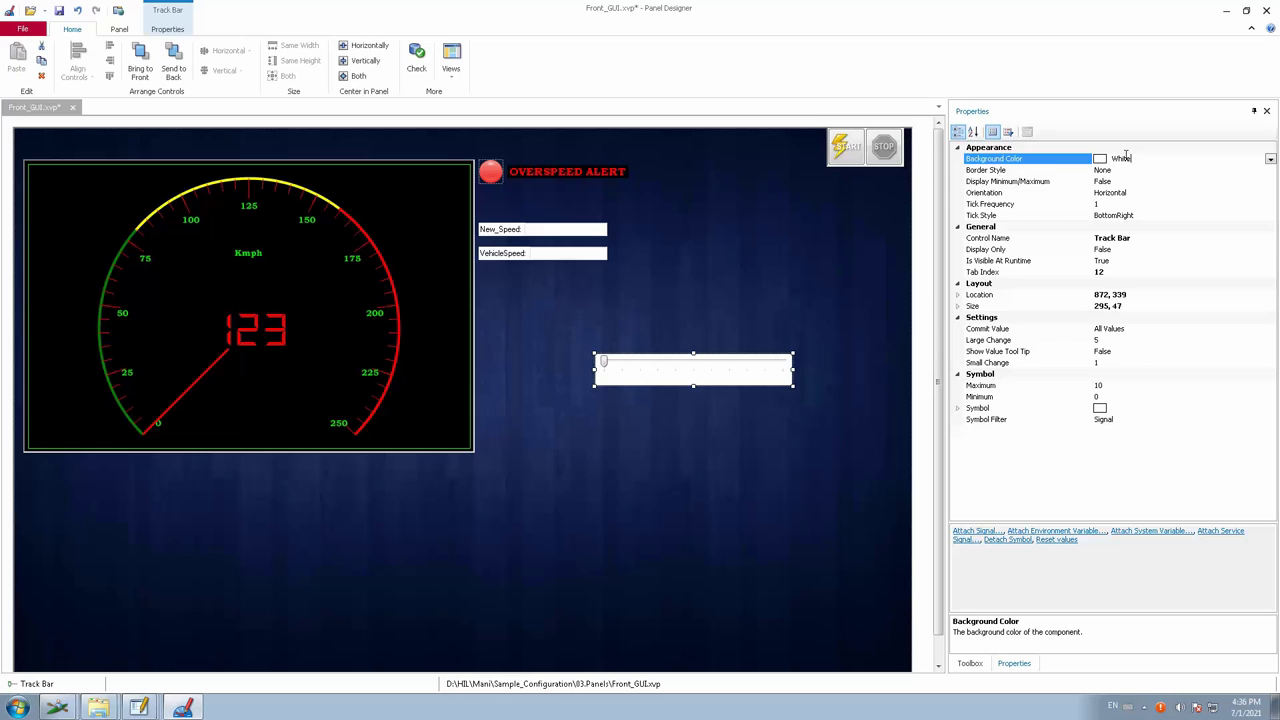
click(1269, 160)
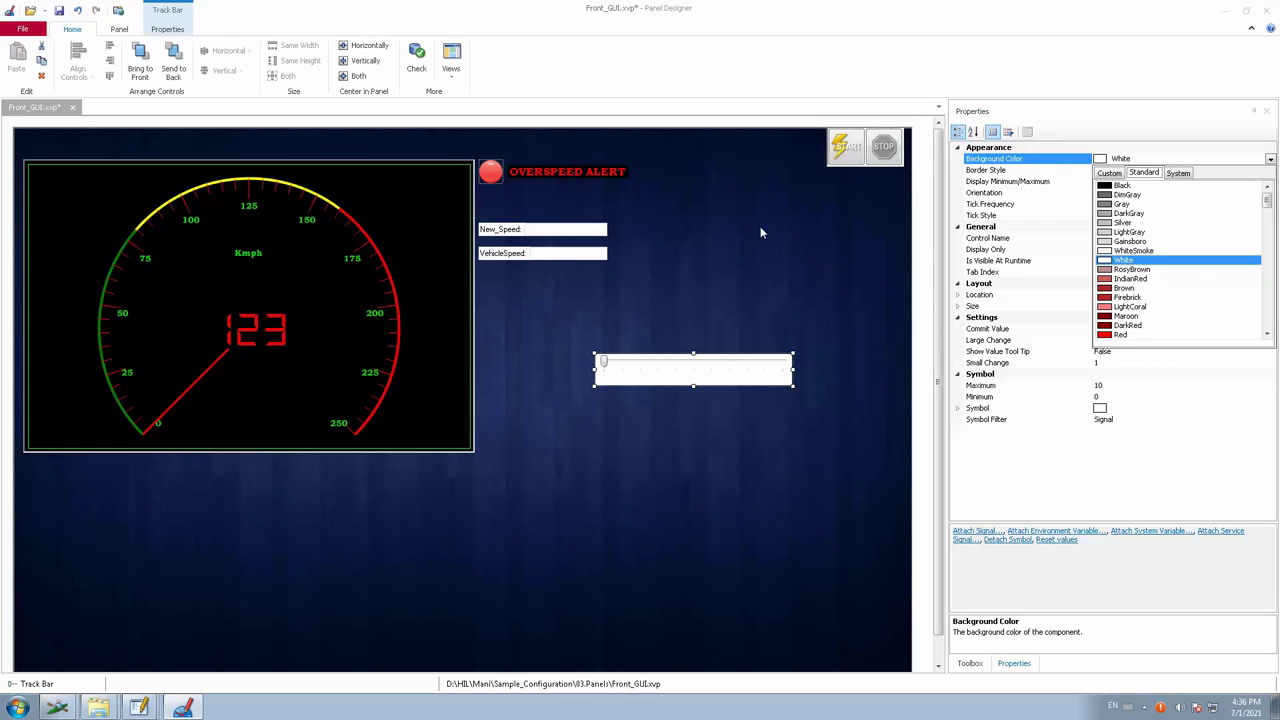
click(1112, 186)
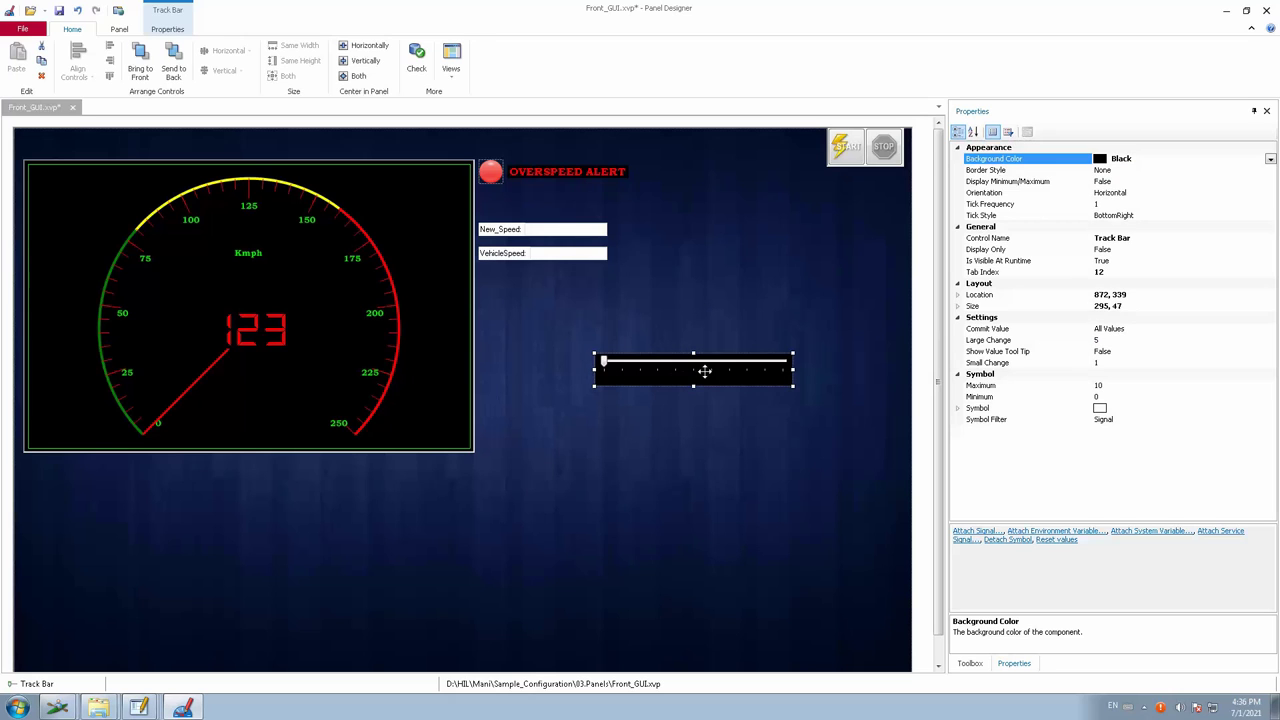
Set the track bar's border style to Fixed3D and Display Minimum/Maximum to True
click(1128, 171)
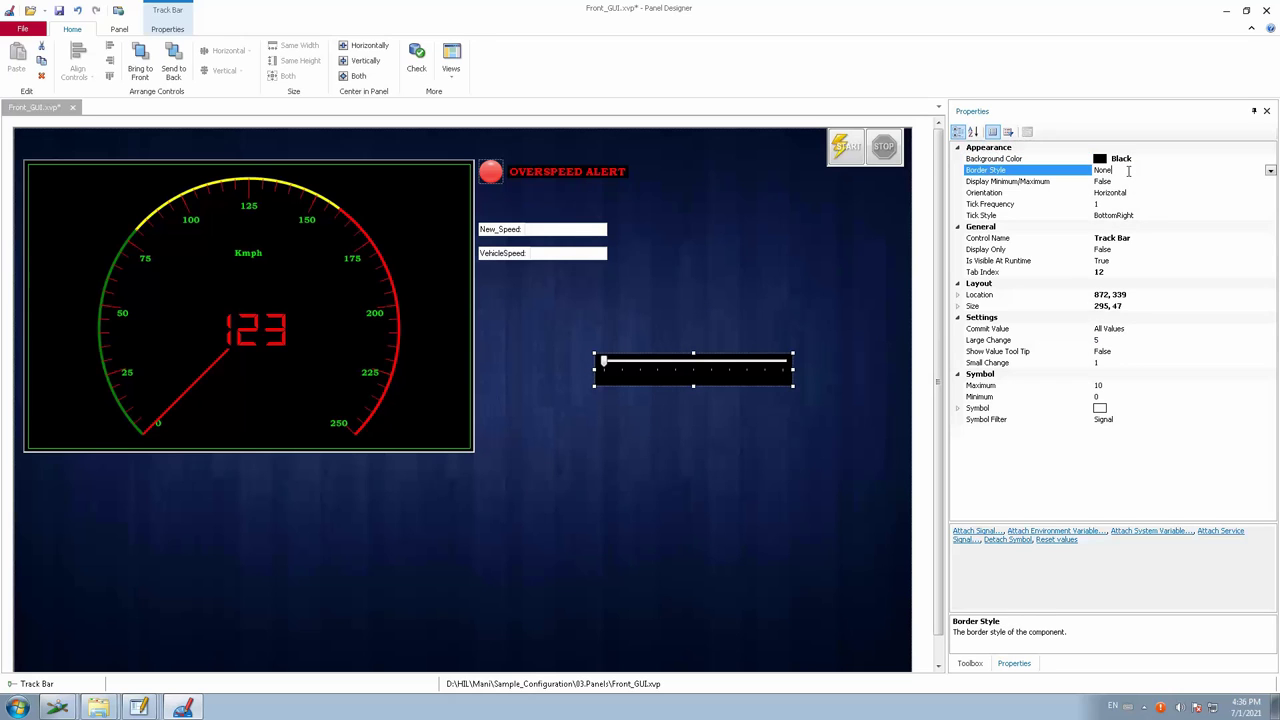
click(1271, 172)
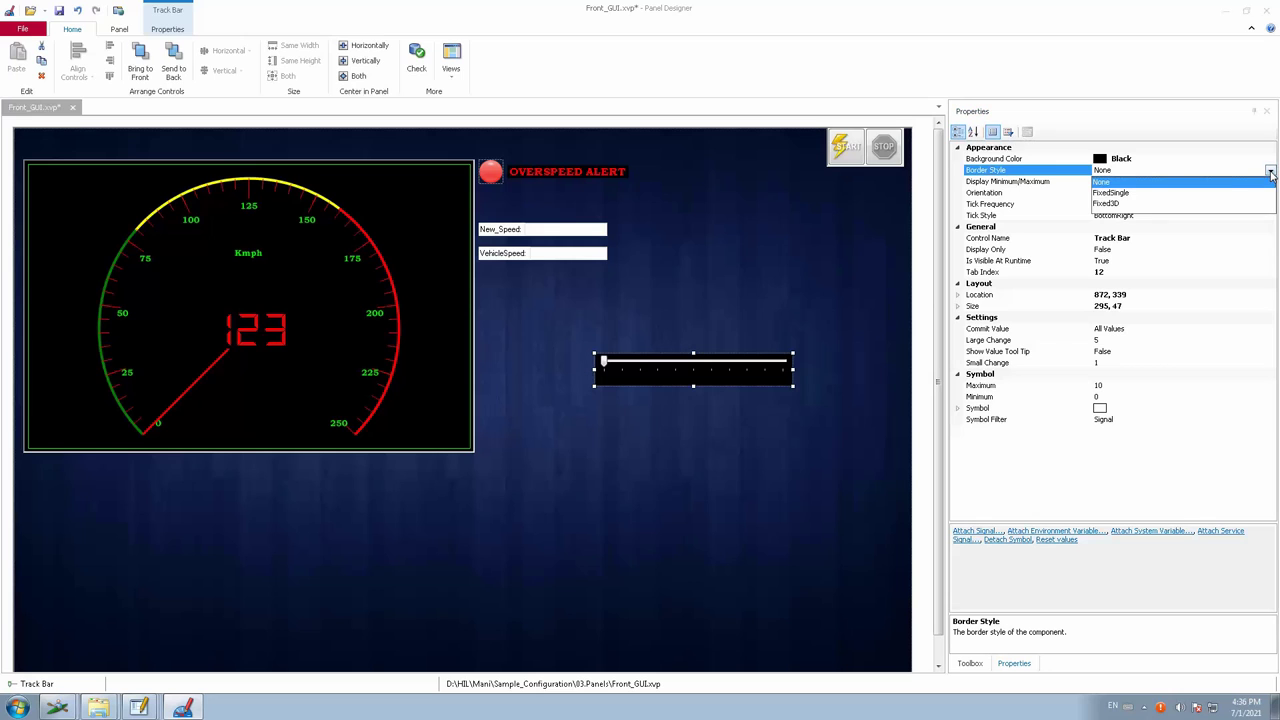
click(1110, 204)
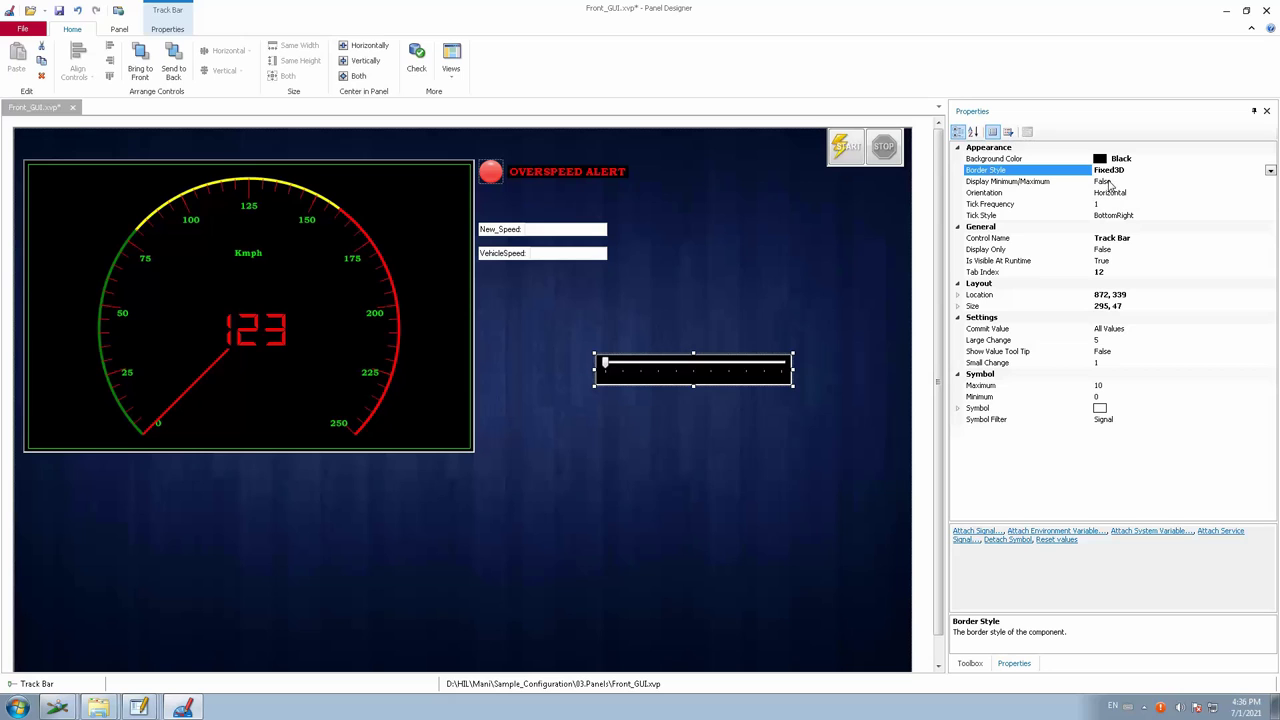
click(1106, 182)
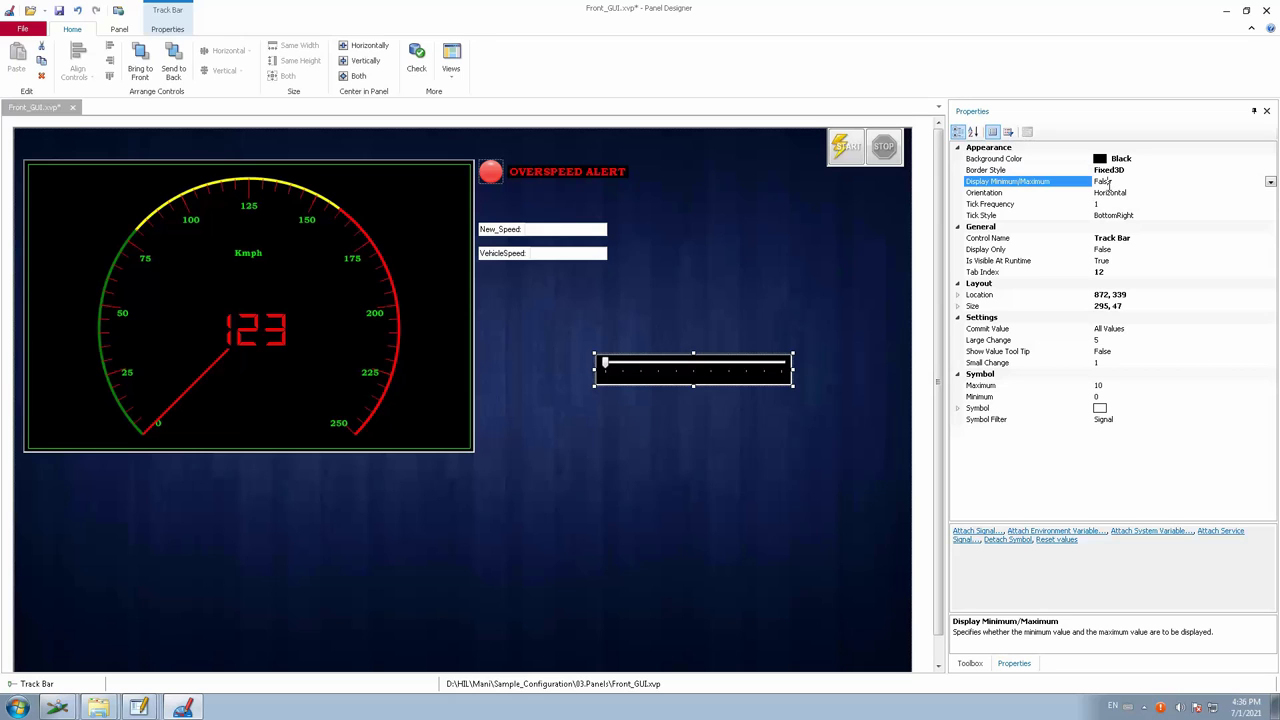
click(1269, 183)
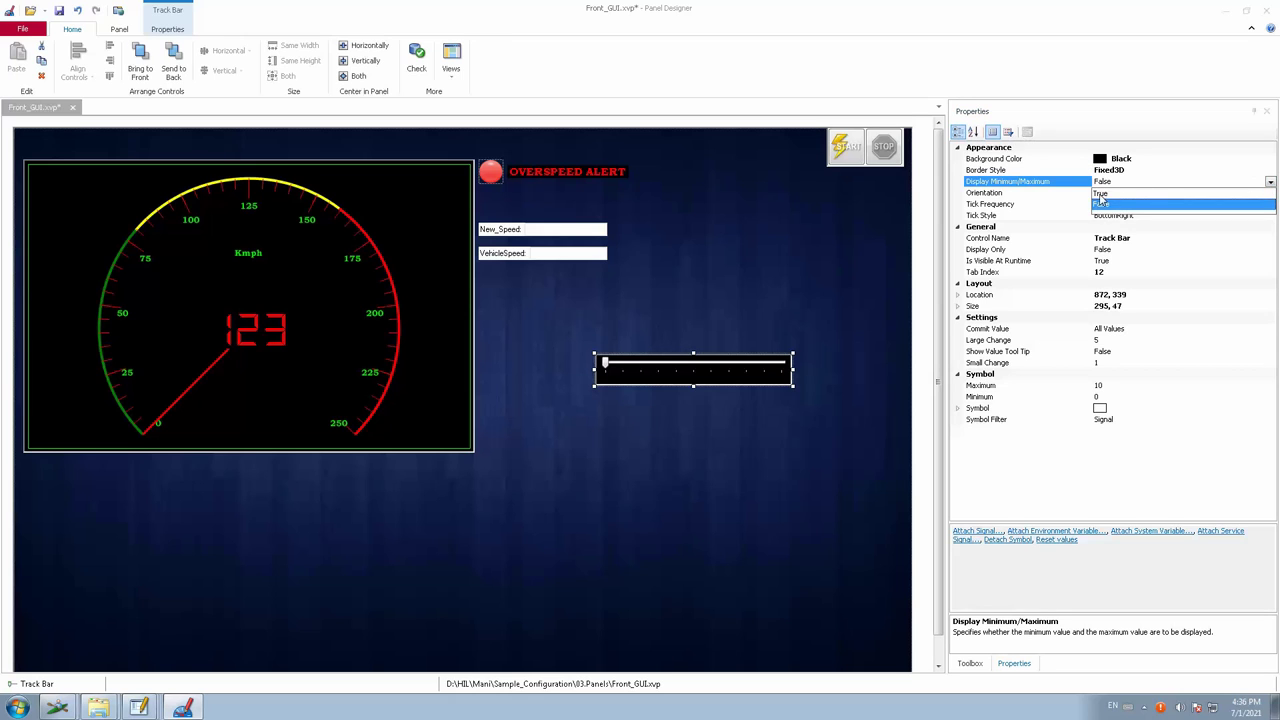
click(1100, 193)
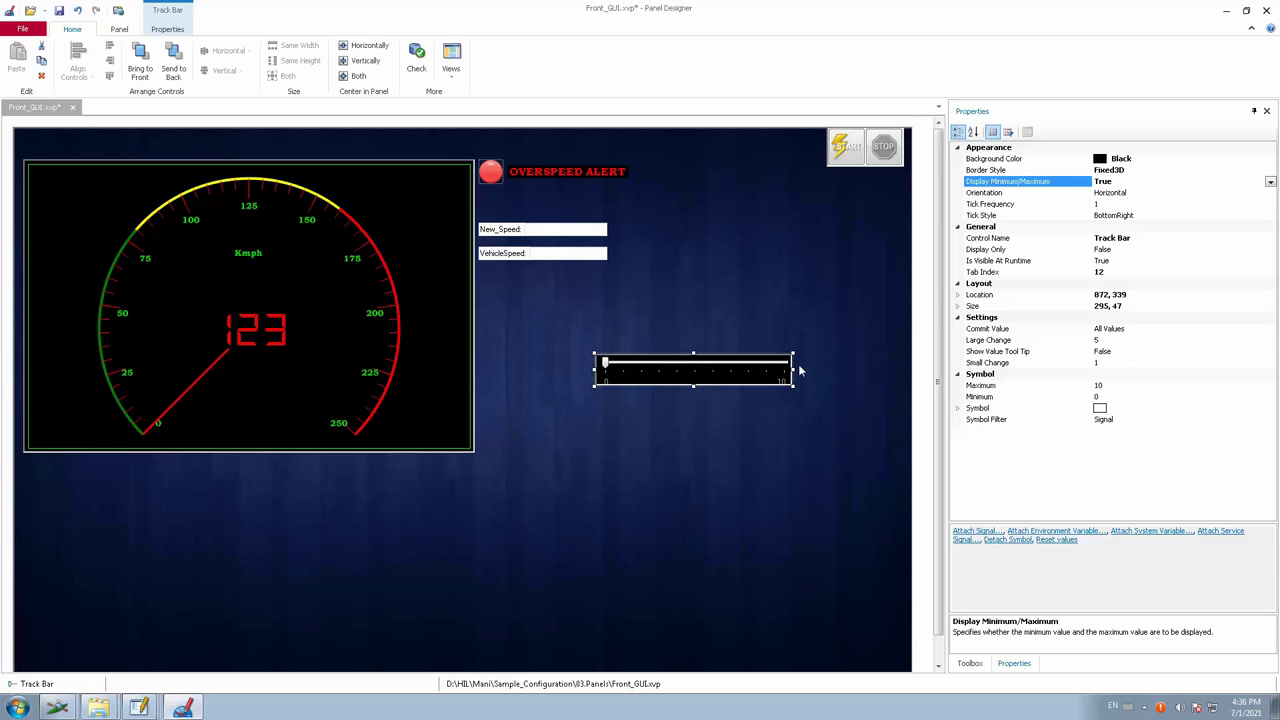
Set the track bar's orientation to Vertical and move it beside the gauge, to about location 697, 192
click(1127, 194)
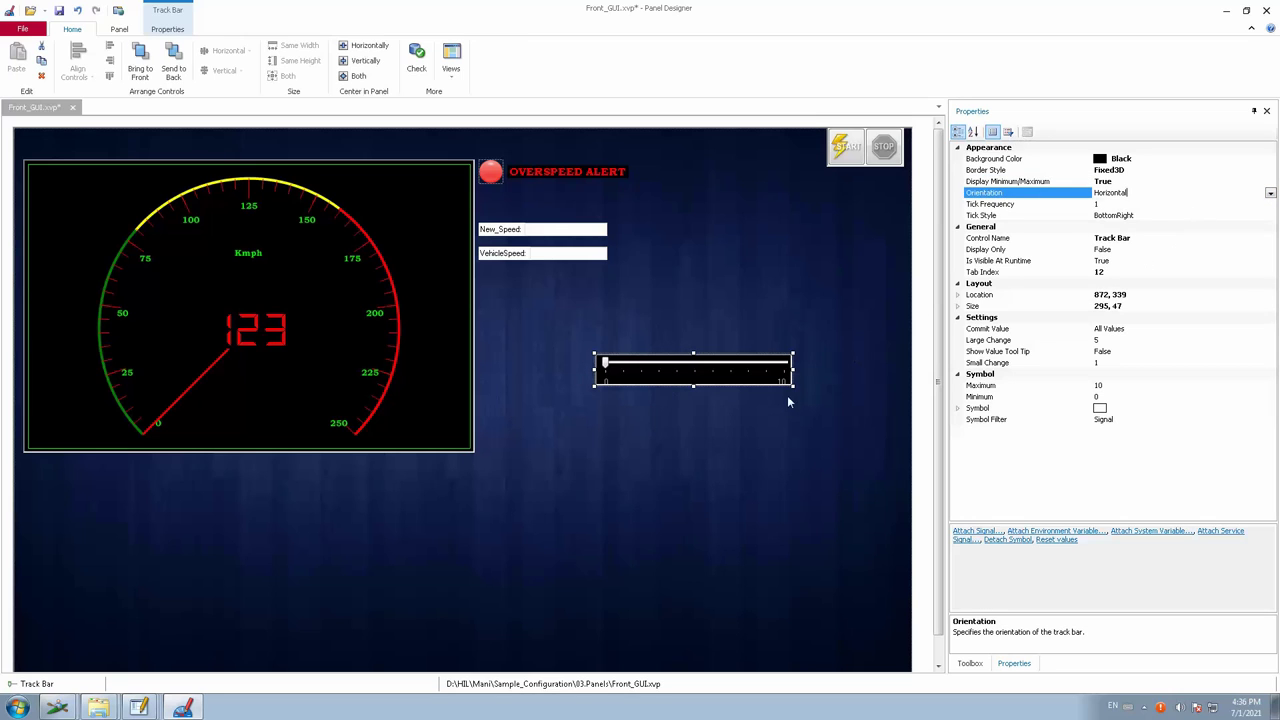
click(1270, 192)
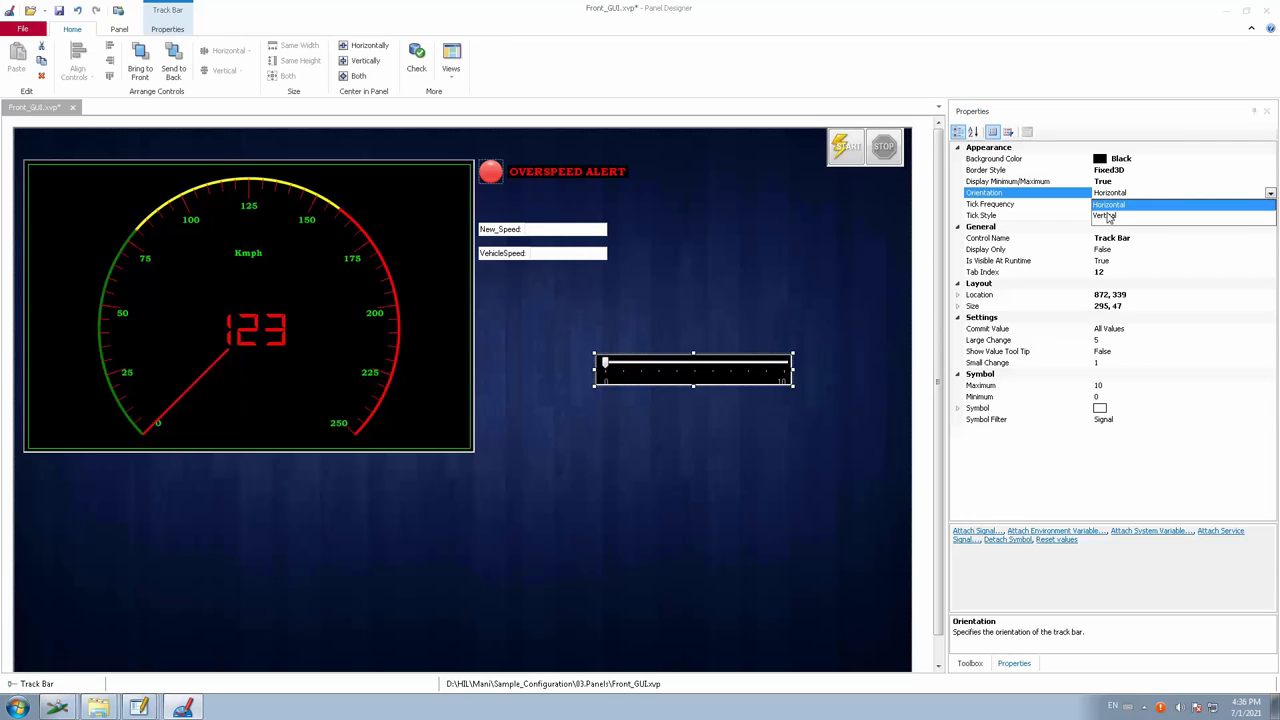
click(1107, 216)
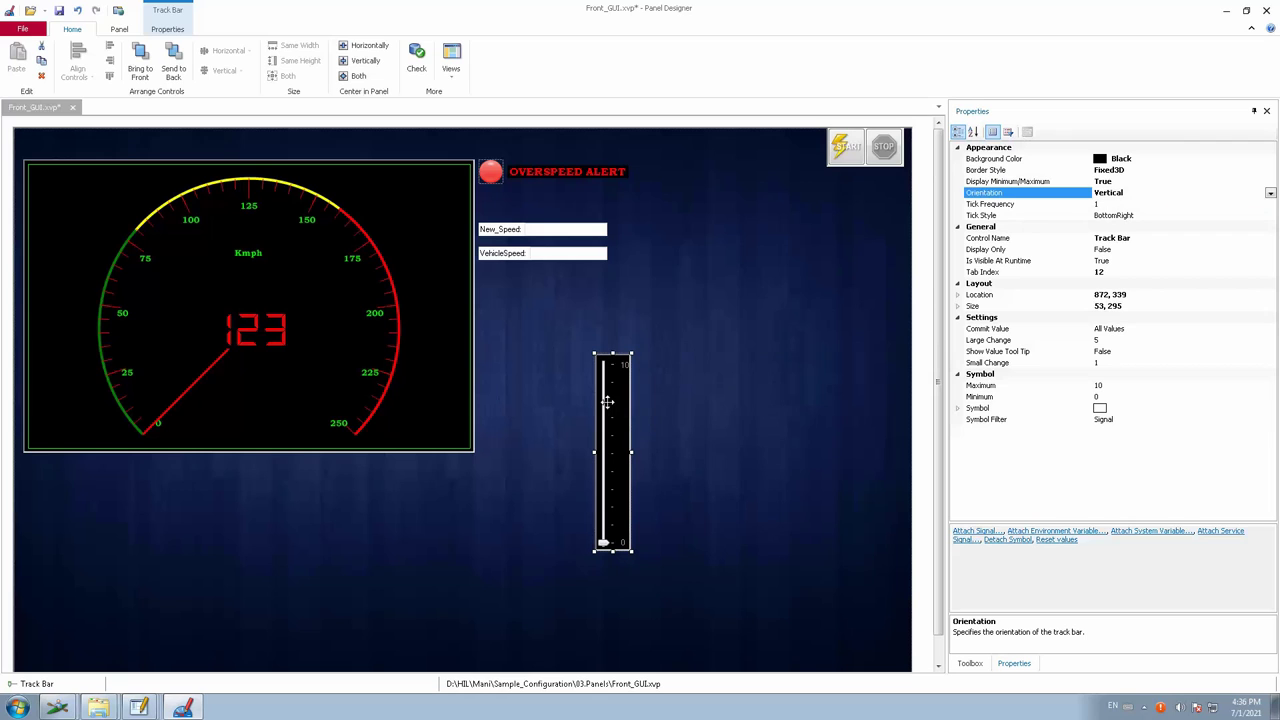
drag(607, 404, 493, 317)
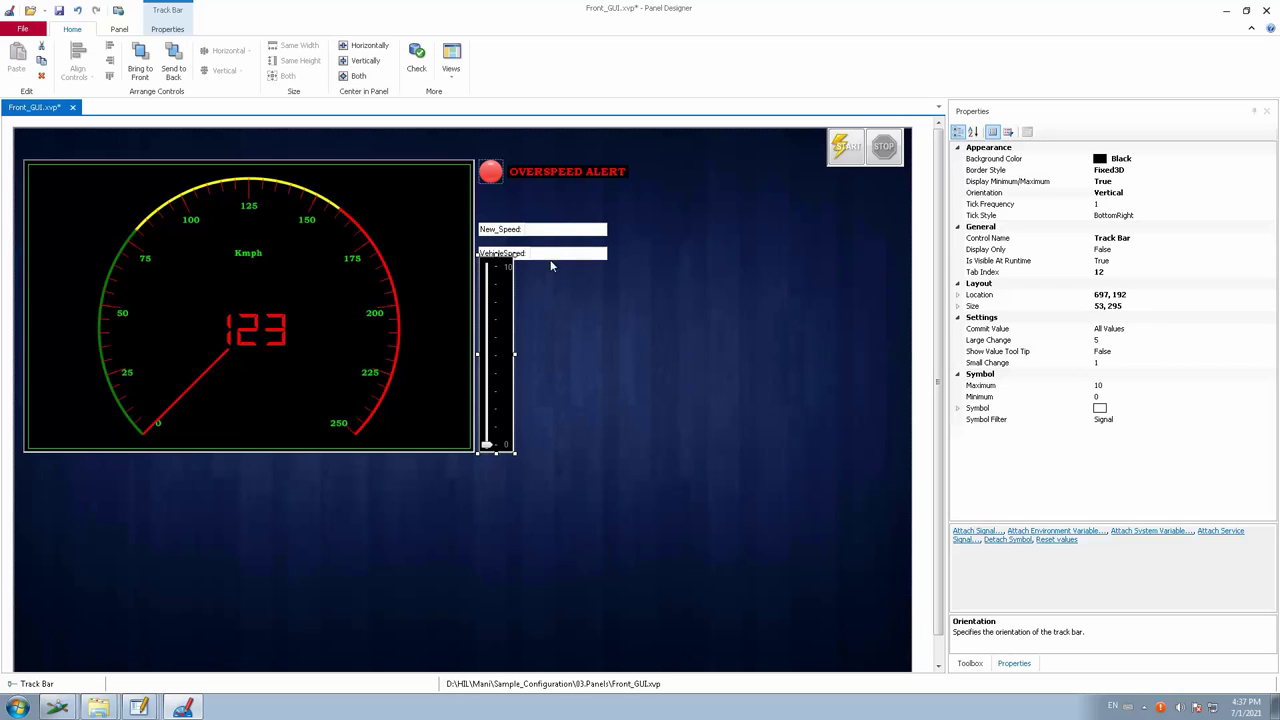
Move the New_Speed and VehicleSpeed boxes up together, clear of the vertical track bar and just below the OVERSPEED ALERT label
drag(630, 206, 467, 270)
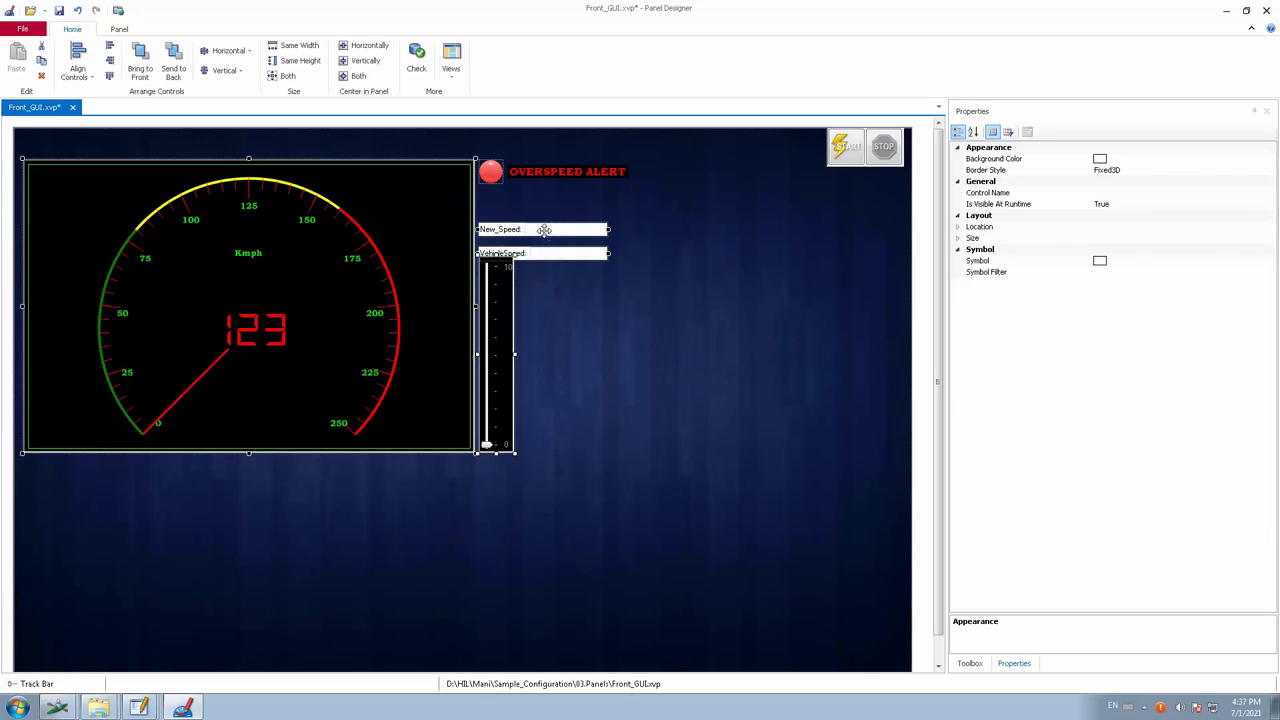
mouse_move(547, 227)
mouse_down()
mouse_move(545, 216)
mouse_move(546, 230)
mouse_up()
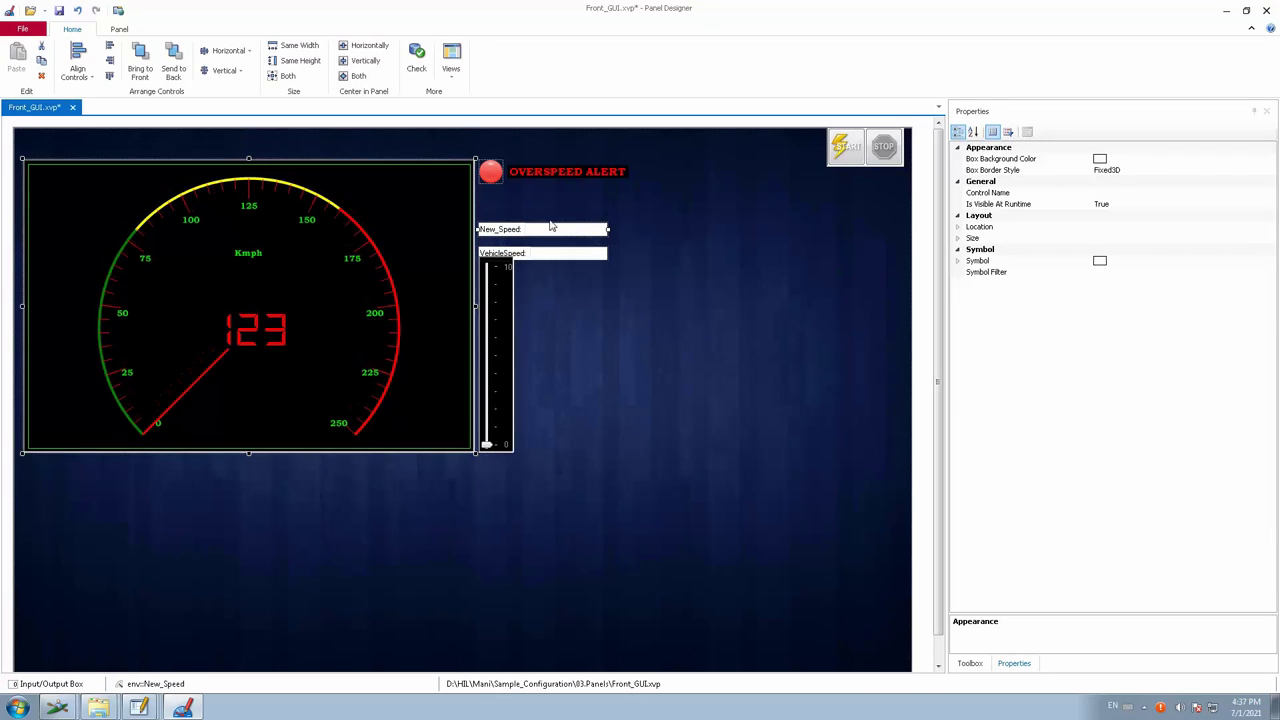
click(606, 246)
click(603, 231)
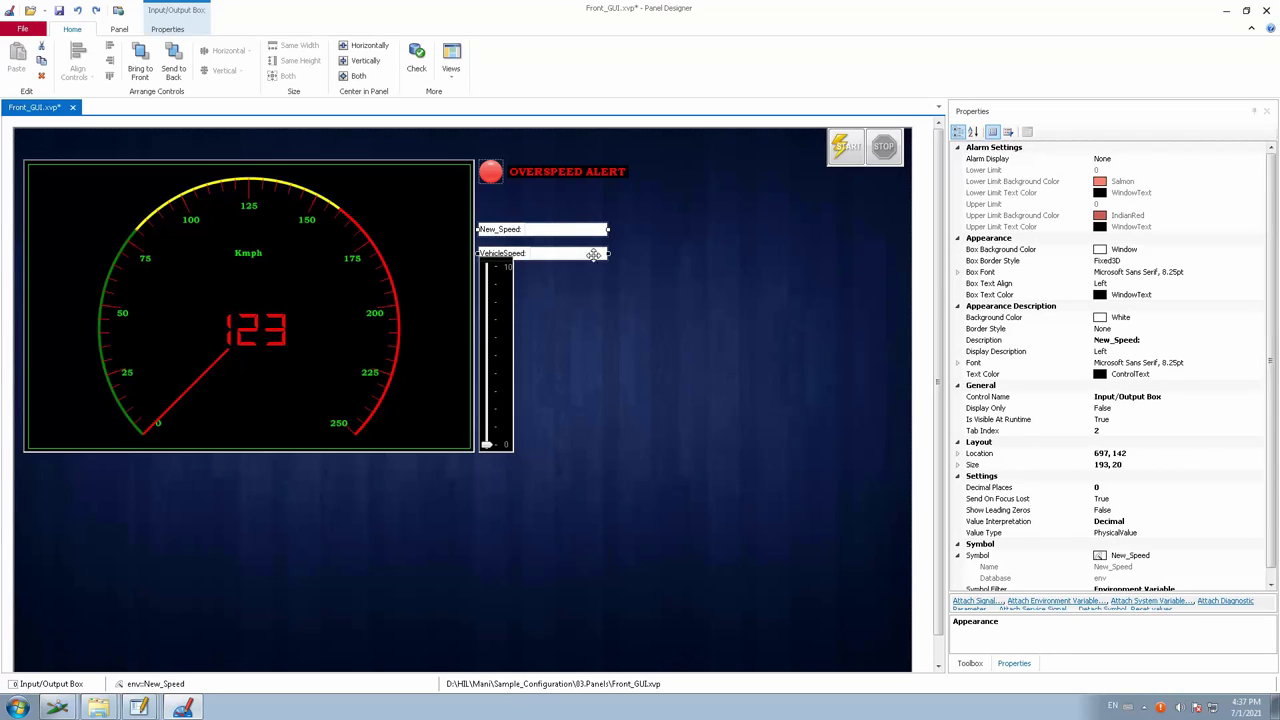
ctrl+click(594, 255)
drag(580, 227, 580, 203)
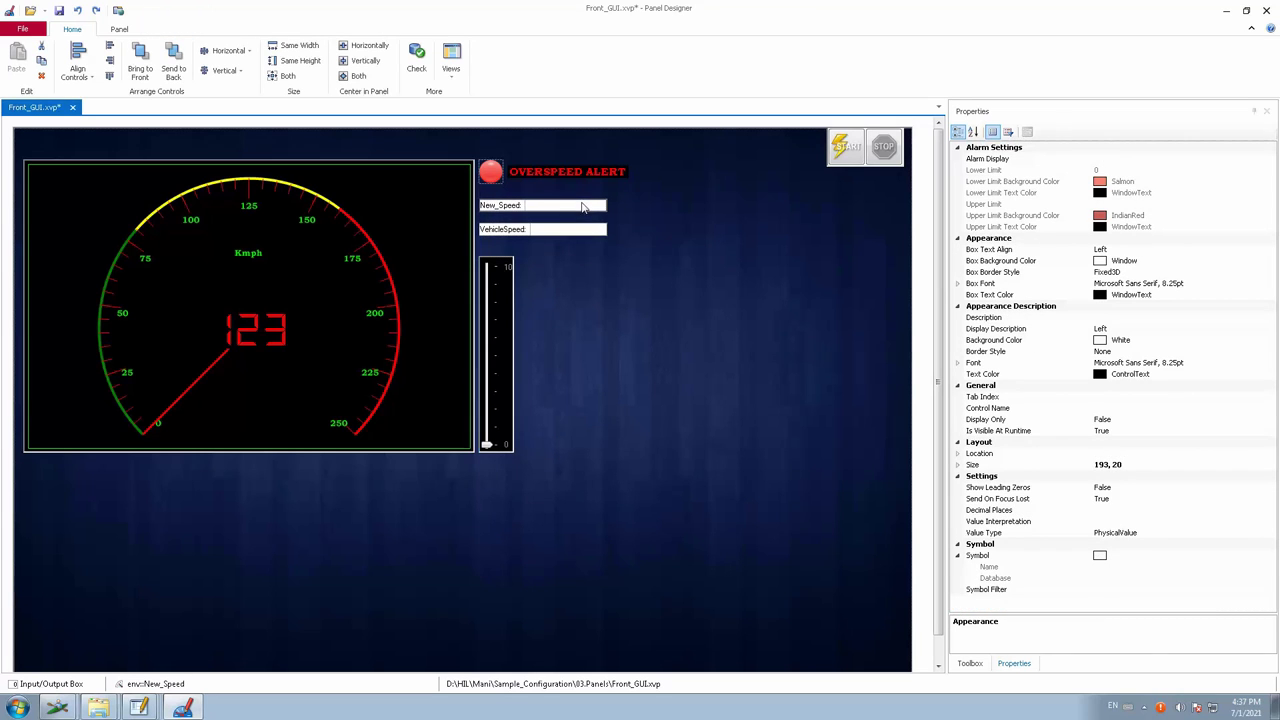
Review the vertical track bar's Tick Style choices, try setting Display Only to True, and restore it to False
click(502, 379)
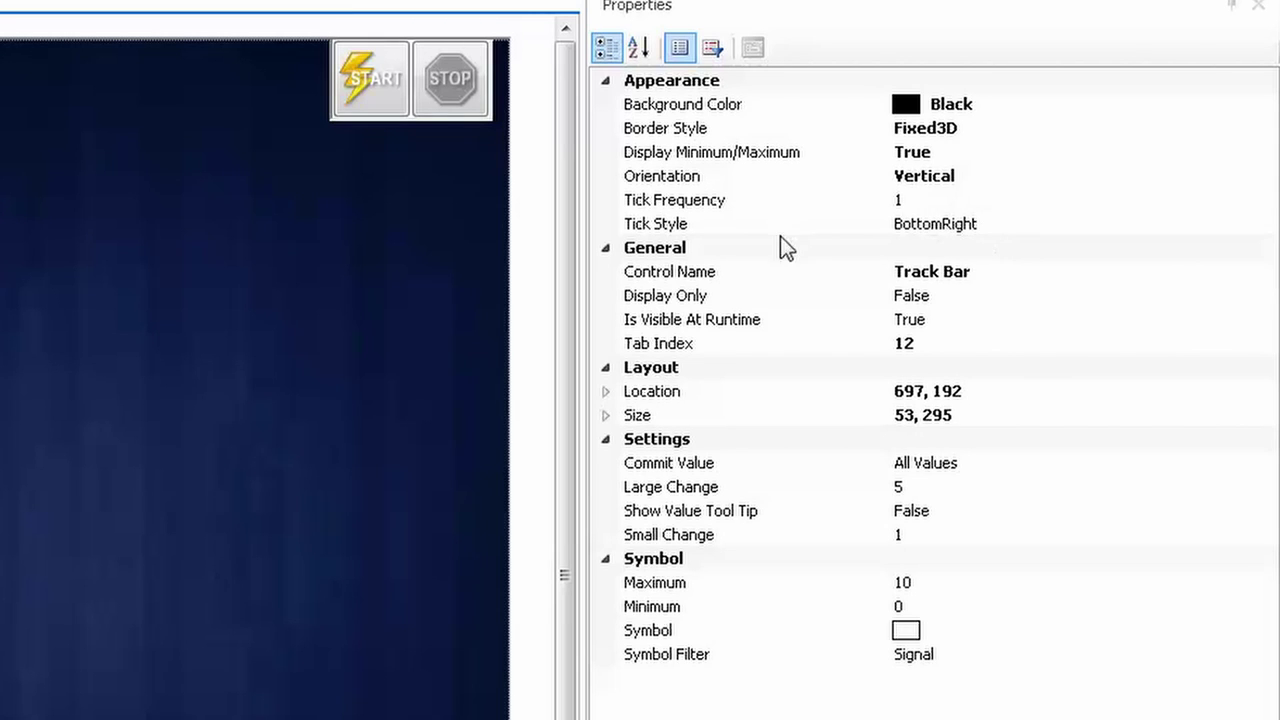
click(986, 226)
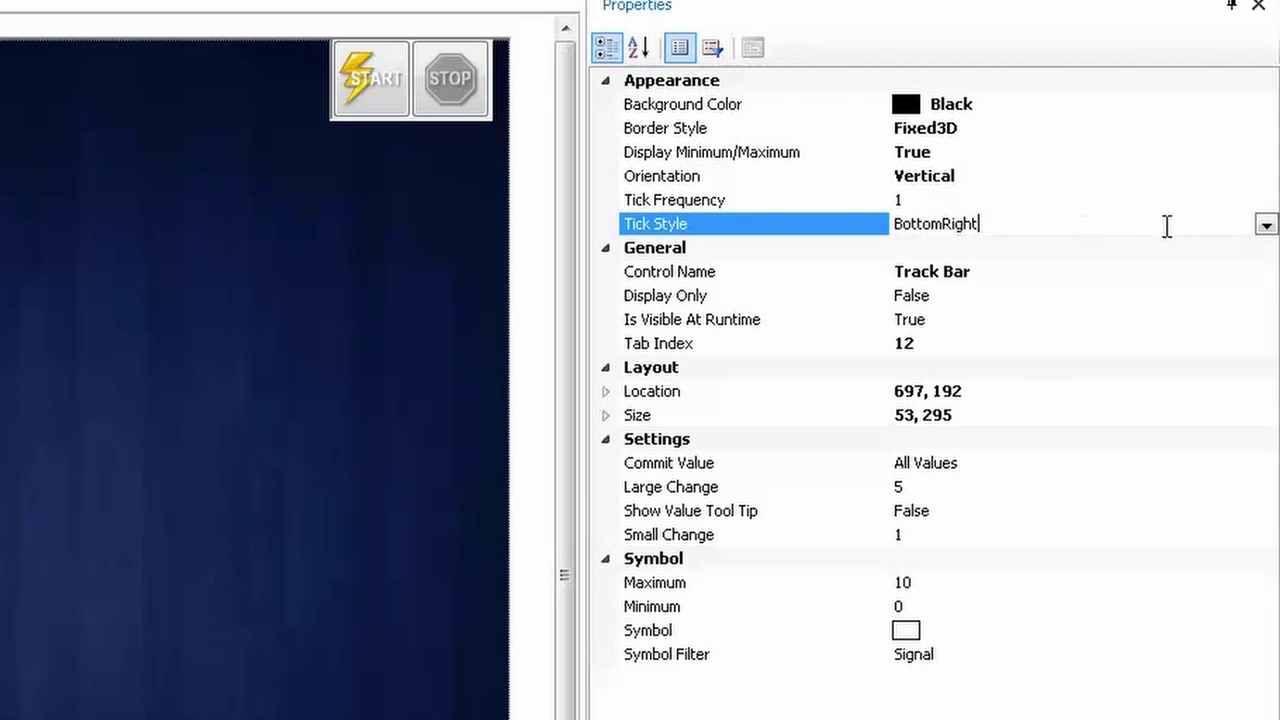
click(1265, 227)
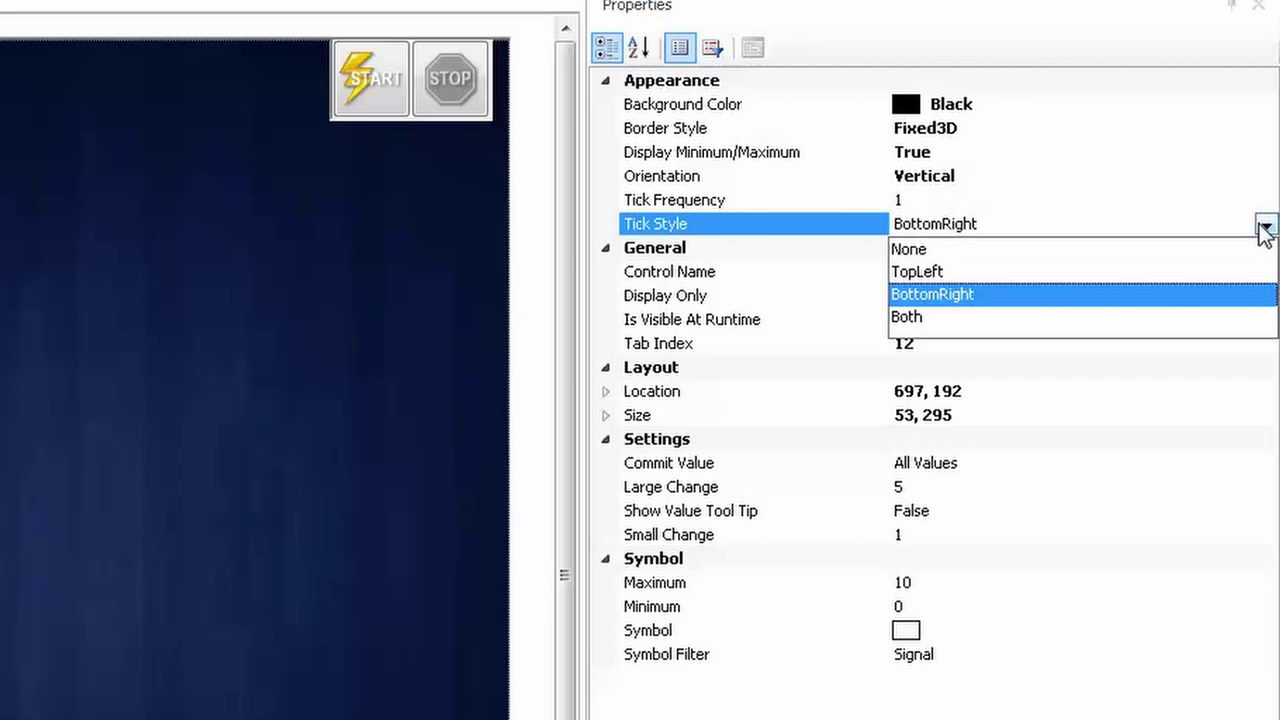
click(1262, 228)
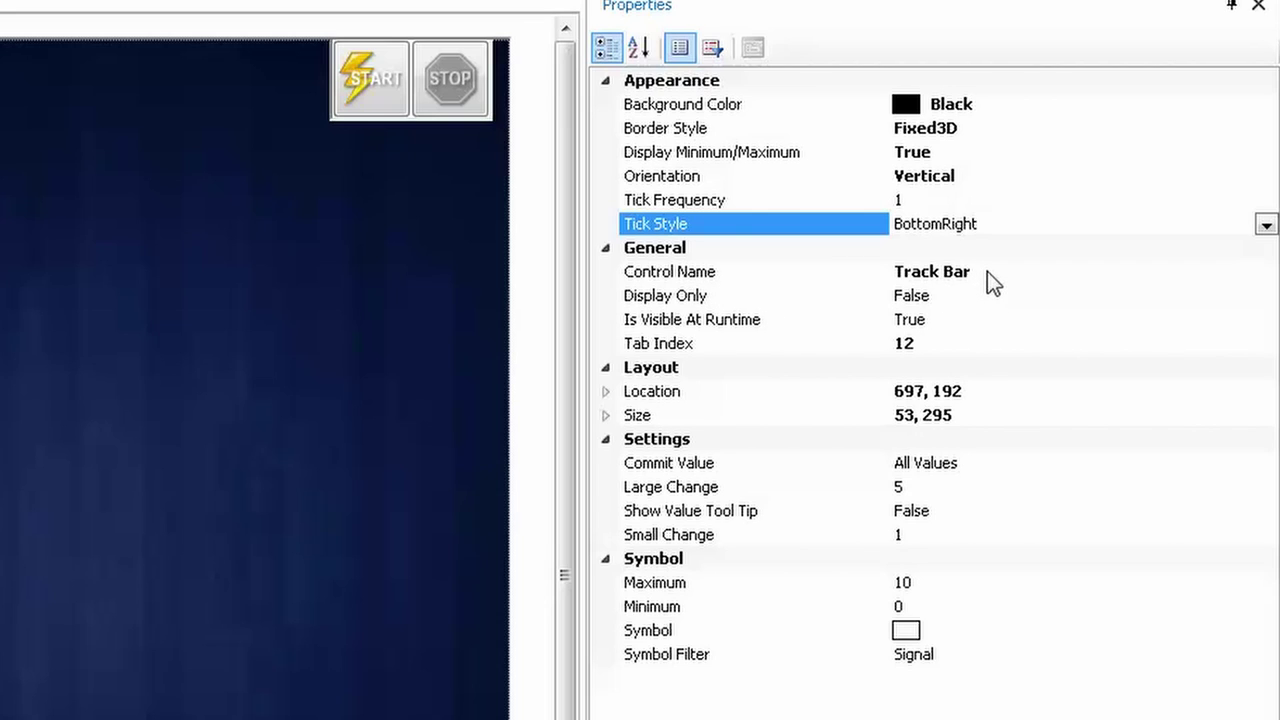
click(945, 298)
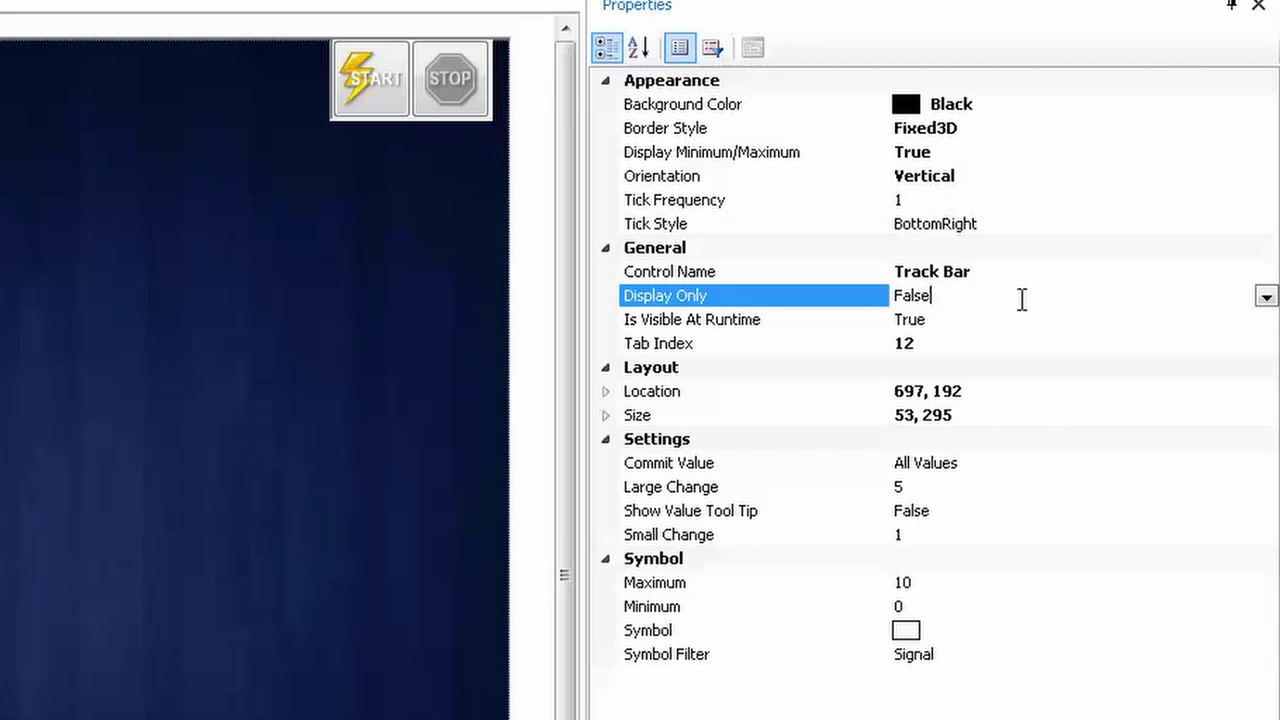
click(1266, 297)
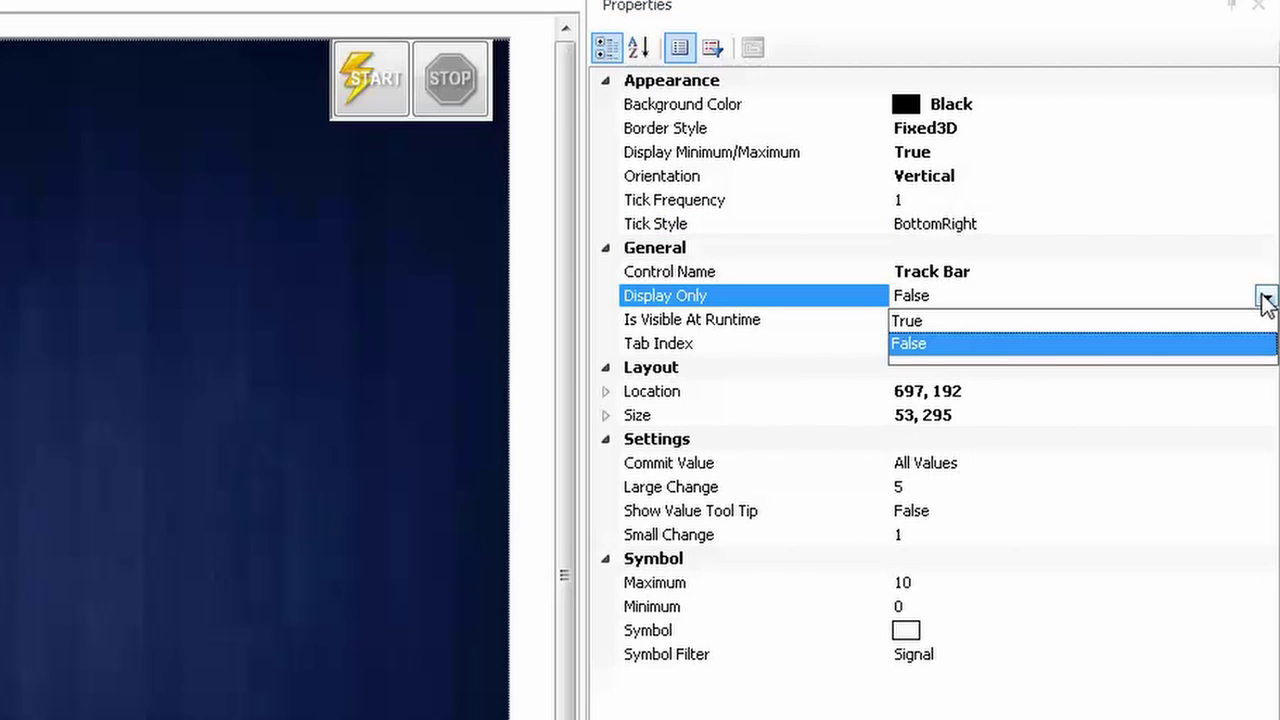
click(930, 320)
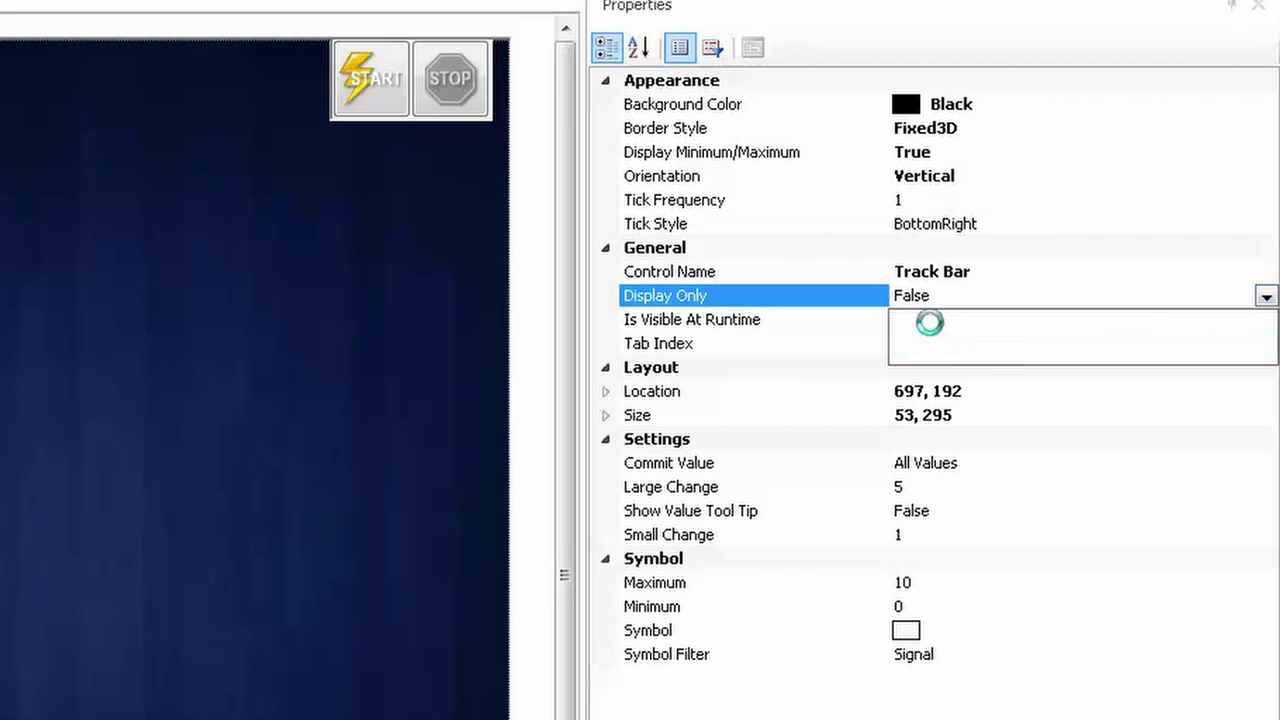
click(1262, 297)
click(900, 343)
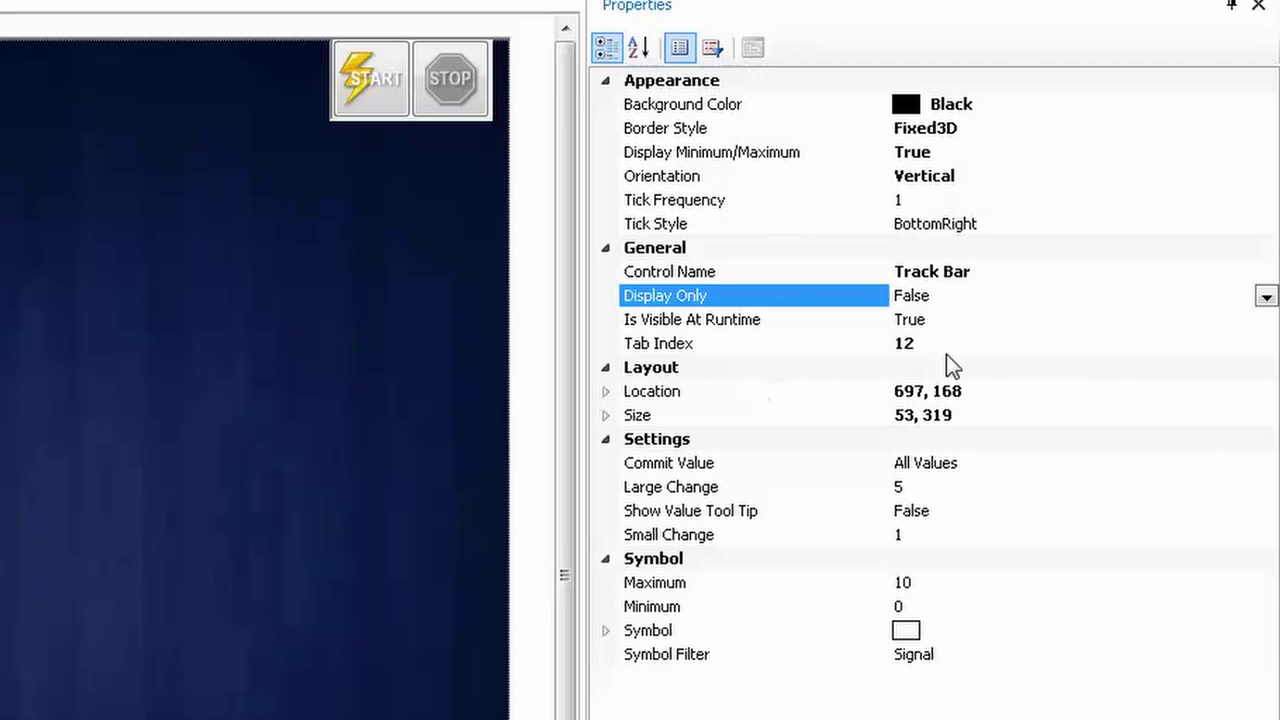
Examine the track bar's Commit Value choices and its Large Change setting
click(970, 462)
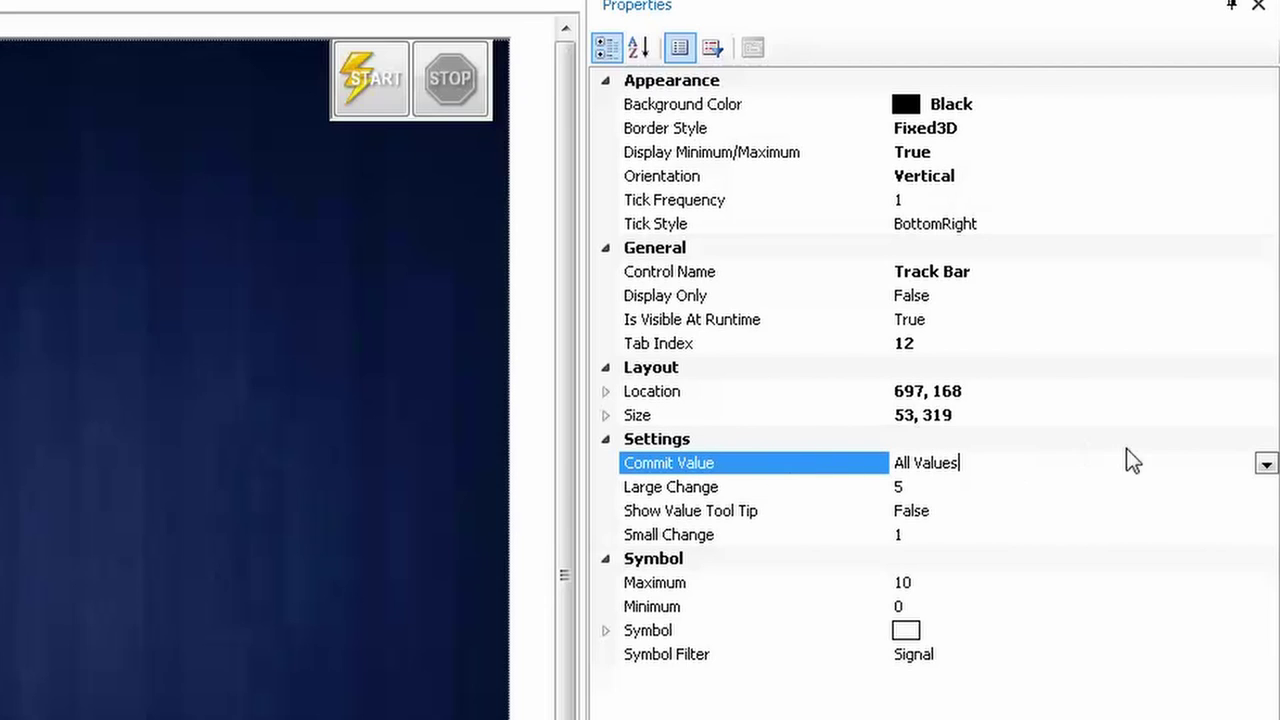
click(1265, 465)
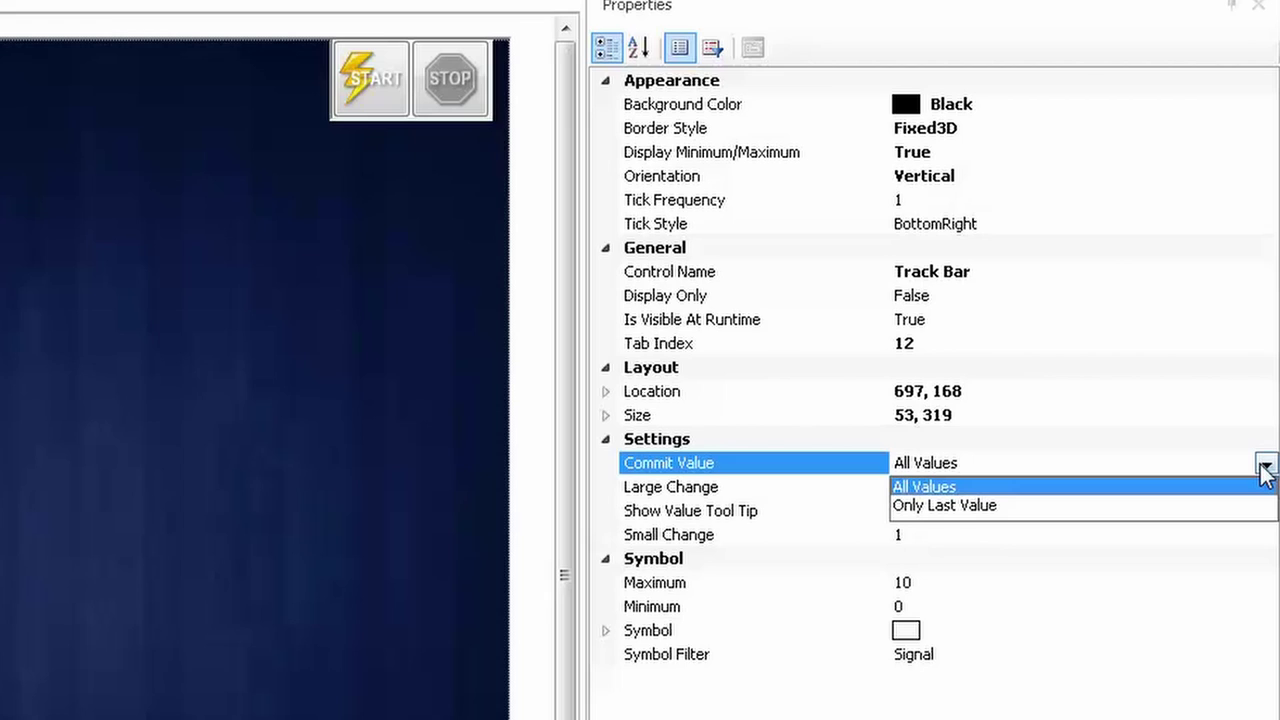
click(1265, 468)
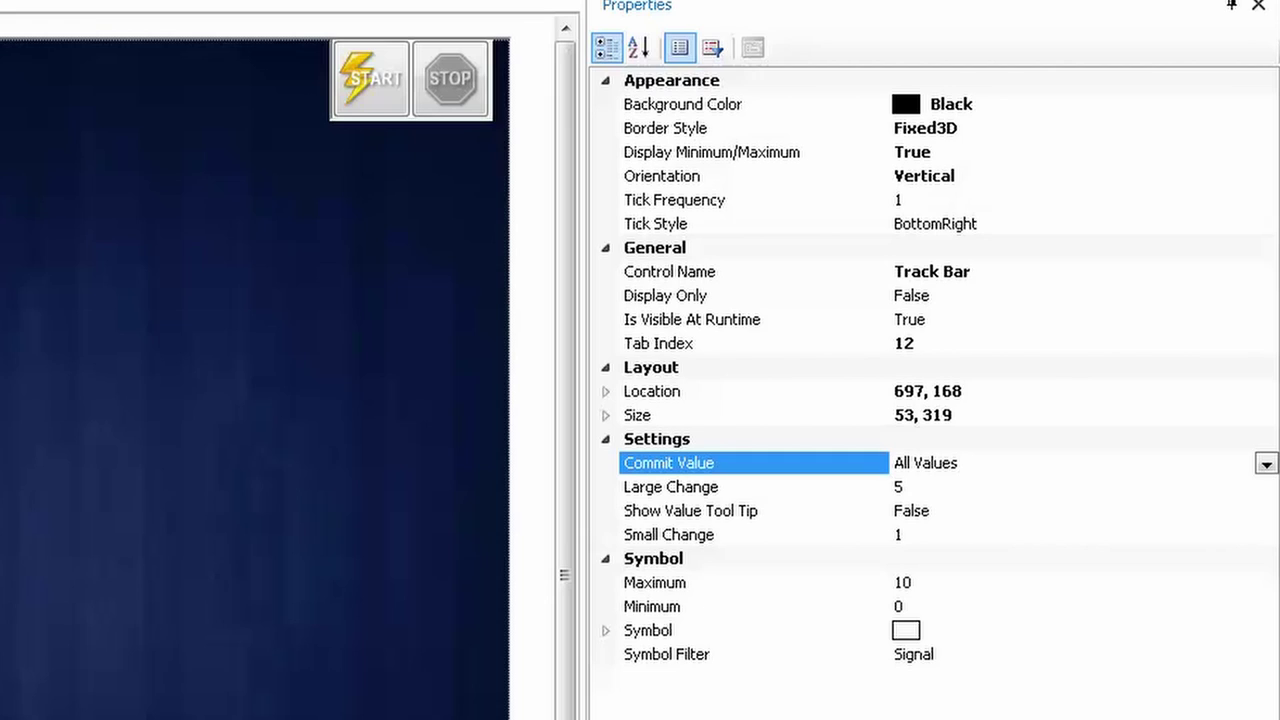
click(1266, 466)
click(1266, 466)
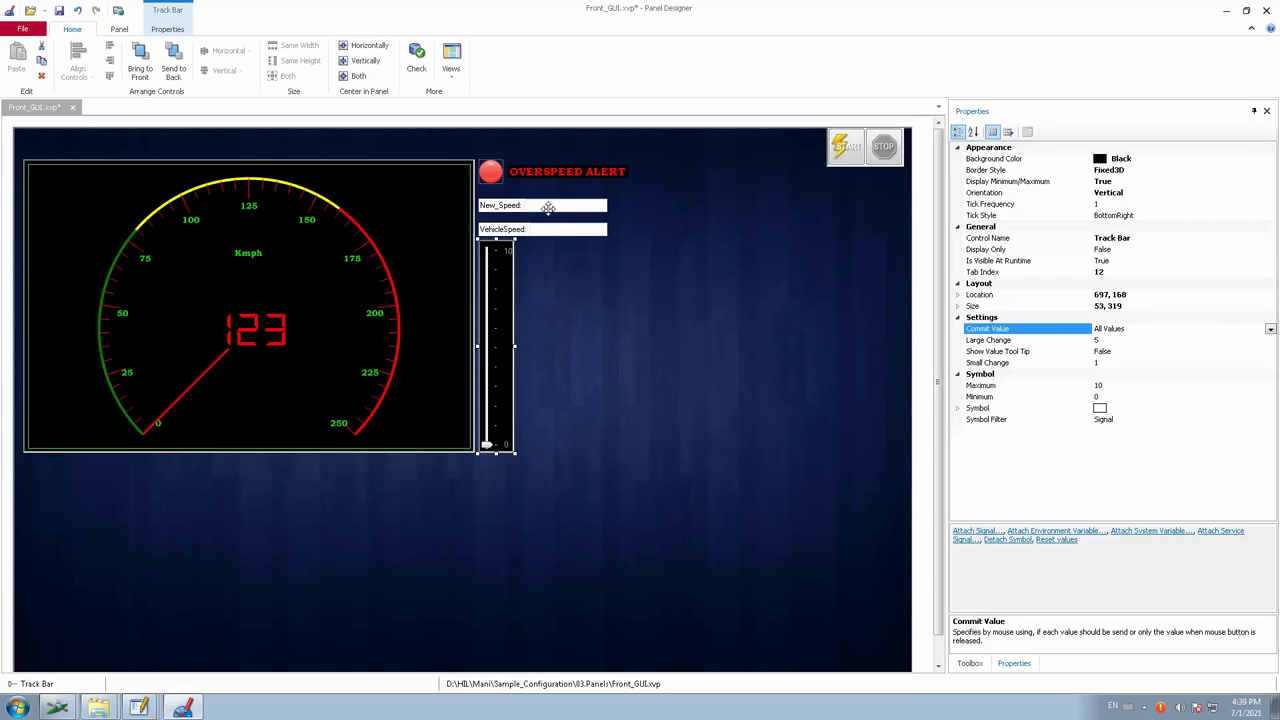
click(1114, 339)
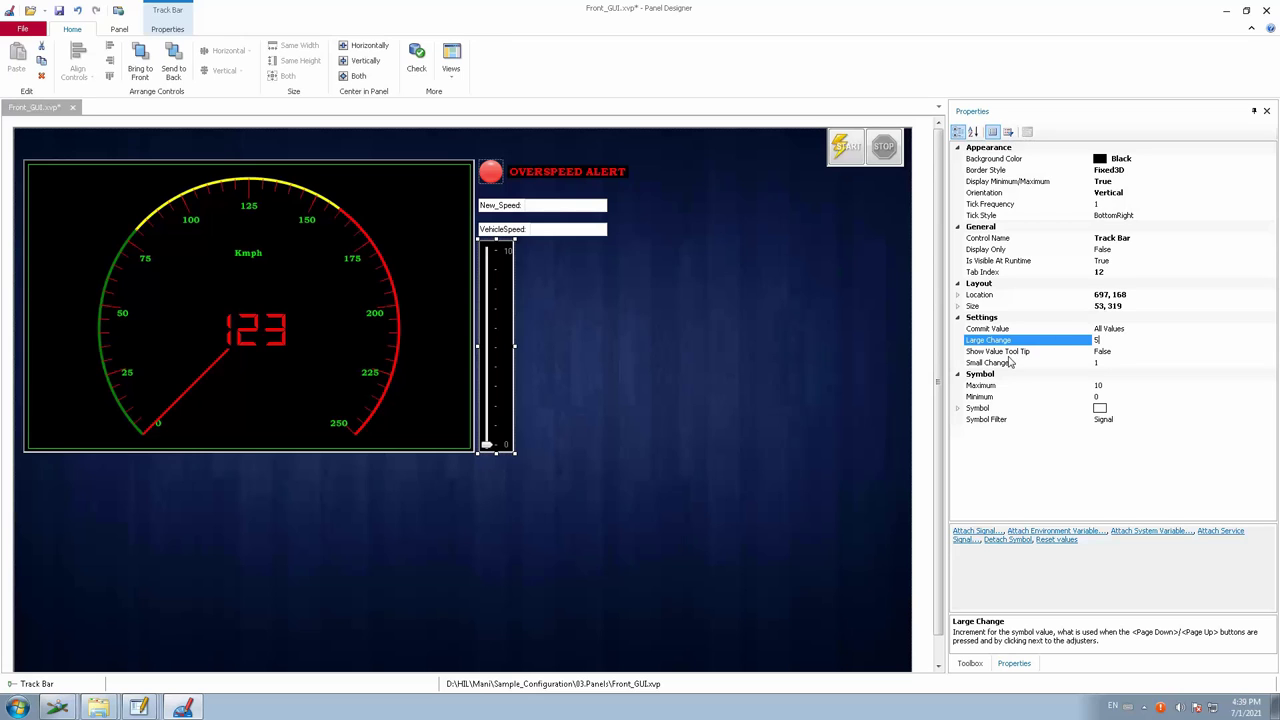
Set the track bar's Show Value Tool Tip to True and check its Small Change setting
click(1105, 352)
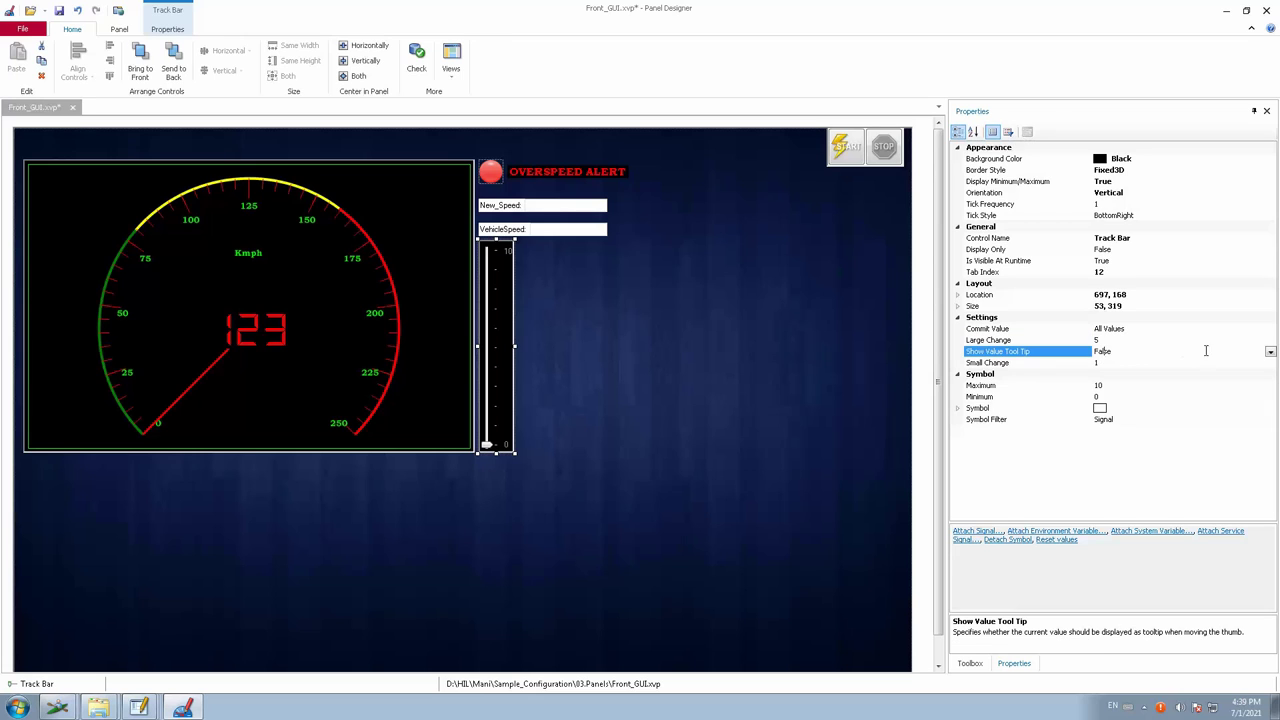
click(1106, 351)
click(1099, 369)
click(1107, 362)
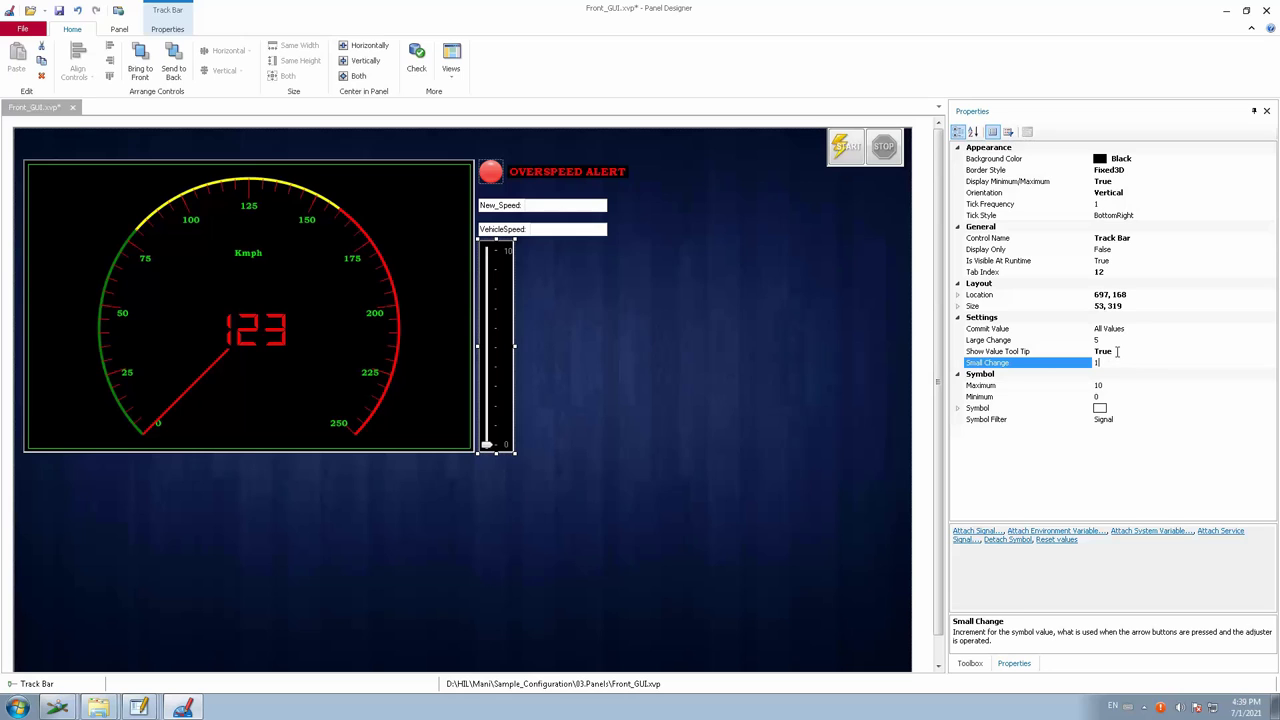
click(1117, 352)
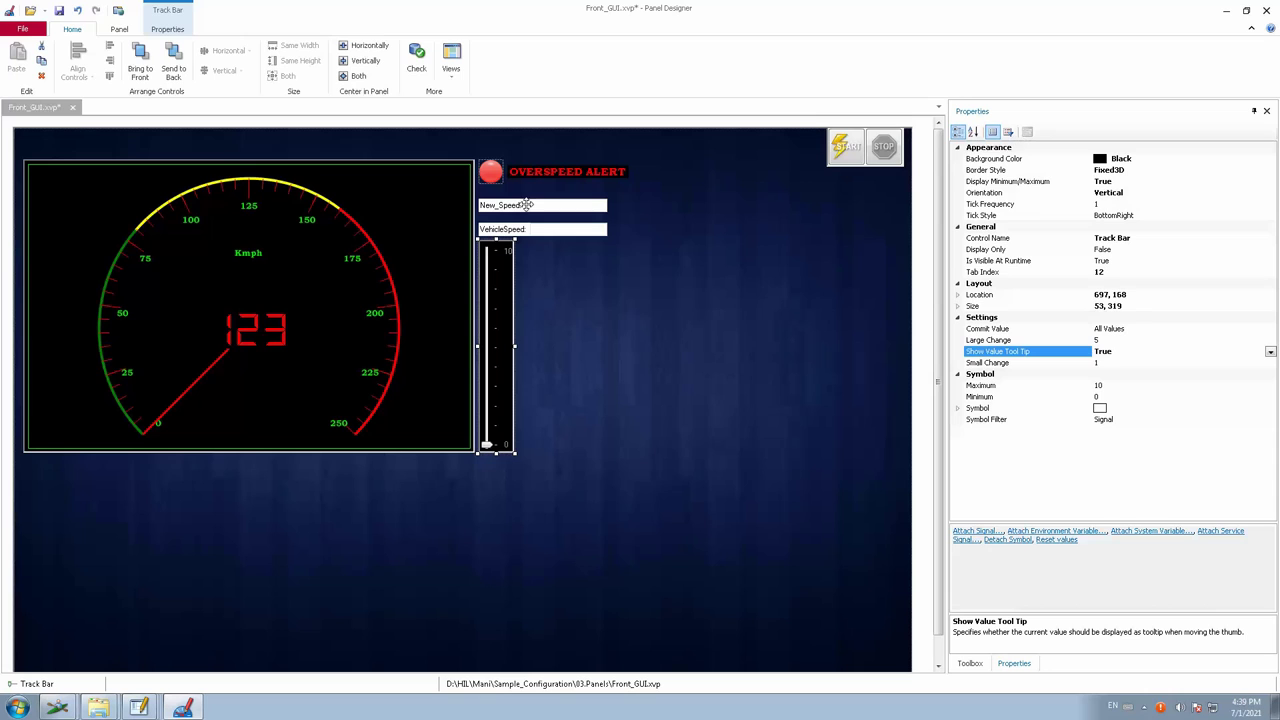
Set the track bar's symbol filter to Environment Variable and link it to the New_Speed variable from the env database
click(1130, 419)
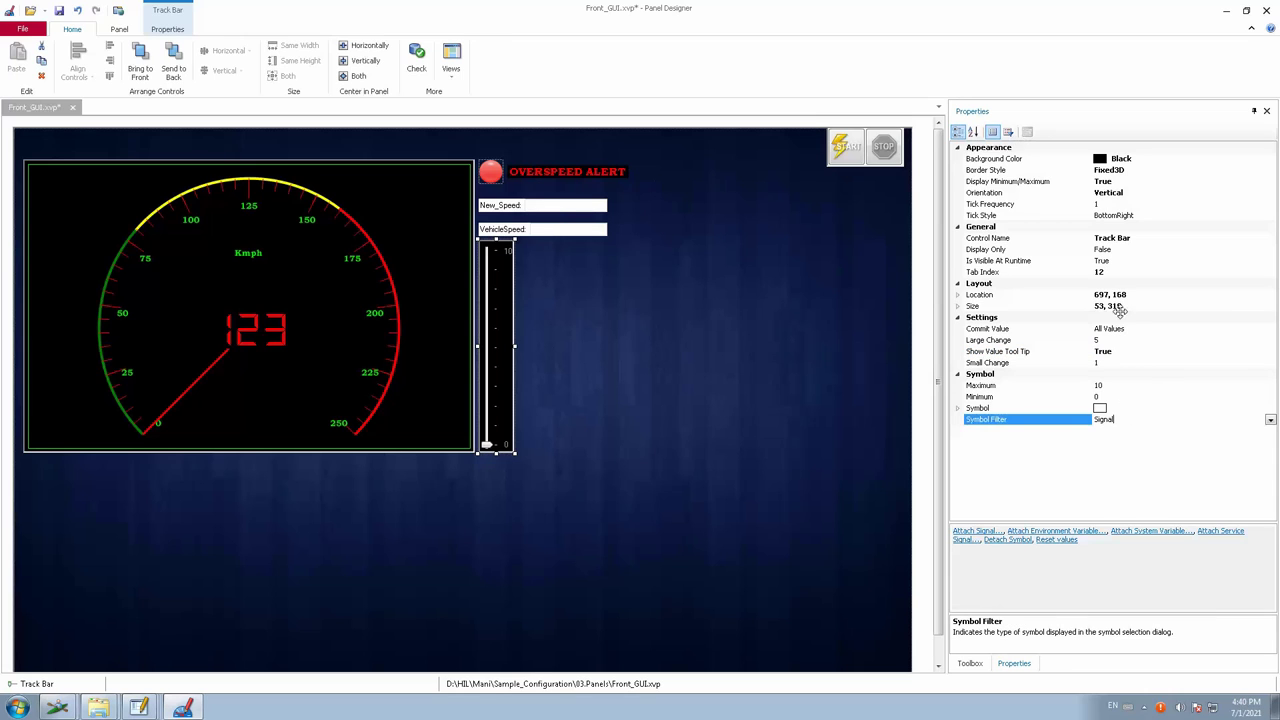
click(1270, 420)
click(1112, 443)
click(1120, 408)
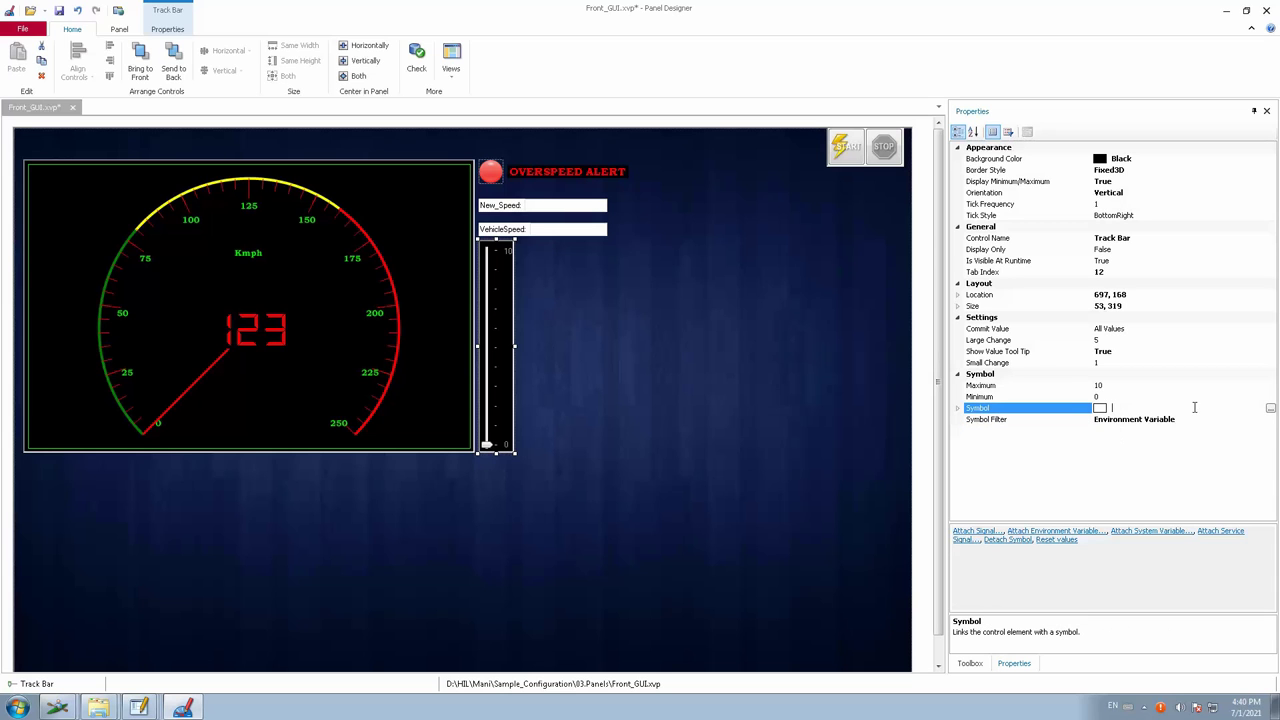
click(1268, 410)
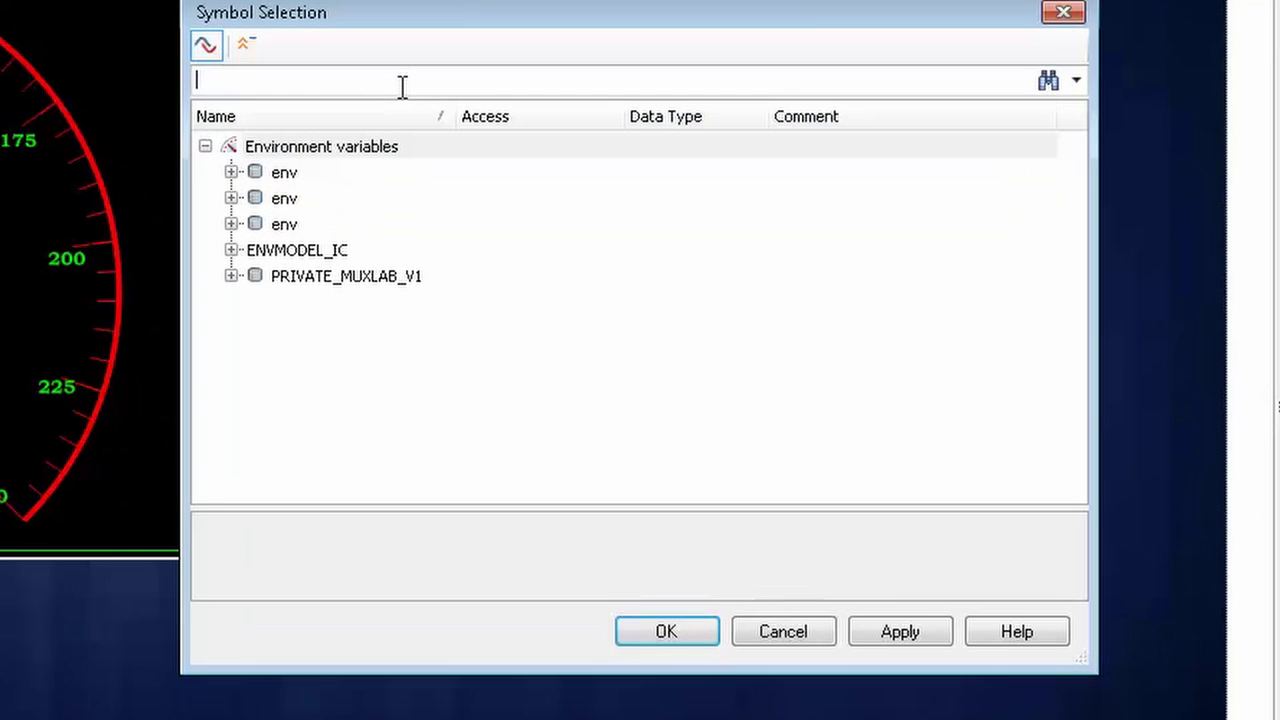
text(new)
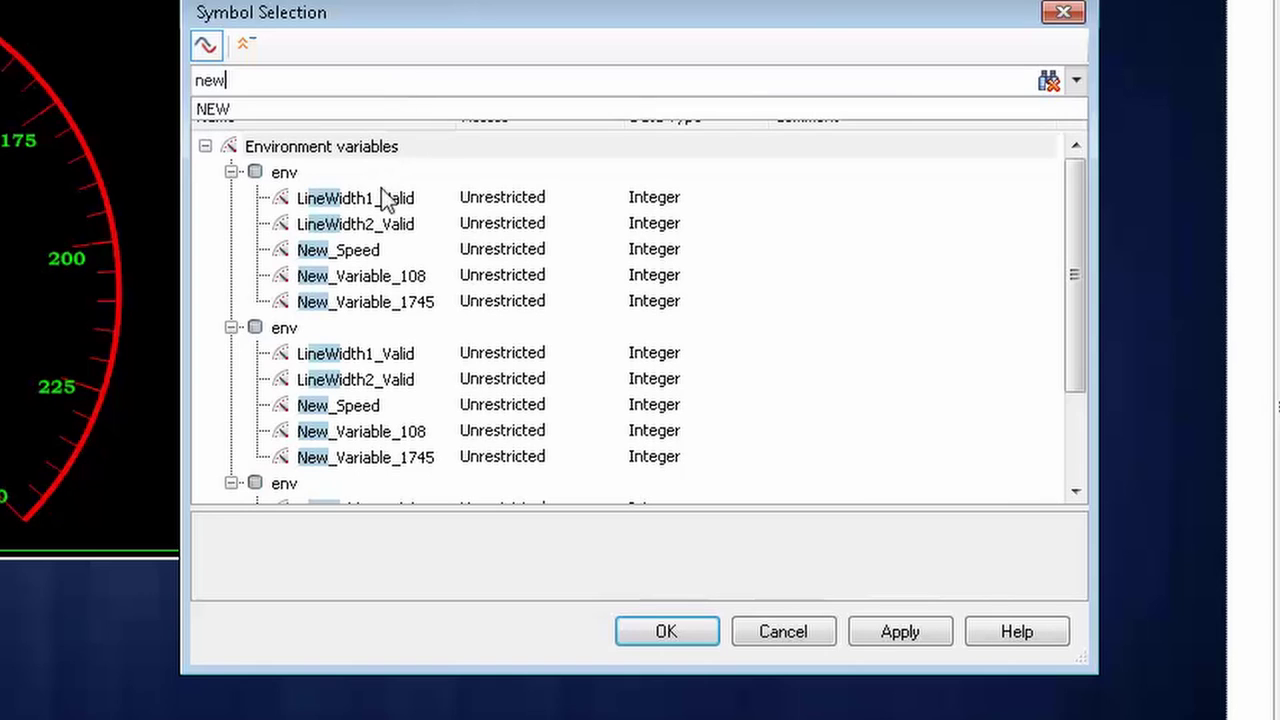
click(362, 251)
click(684, 632)
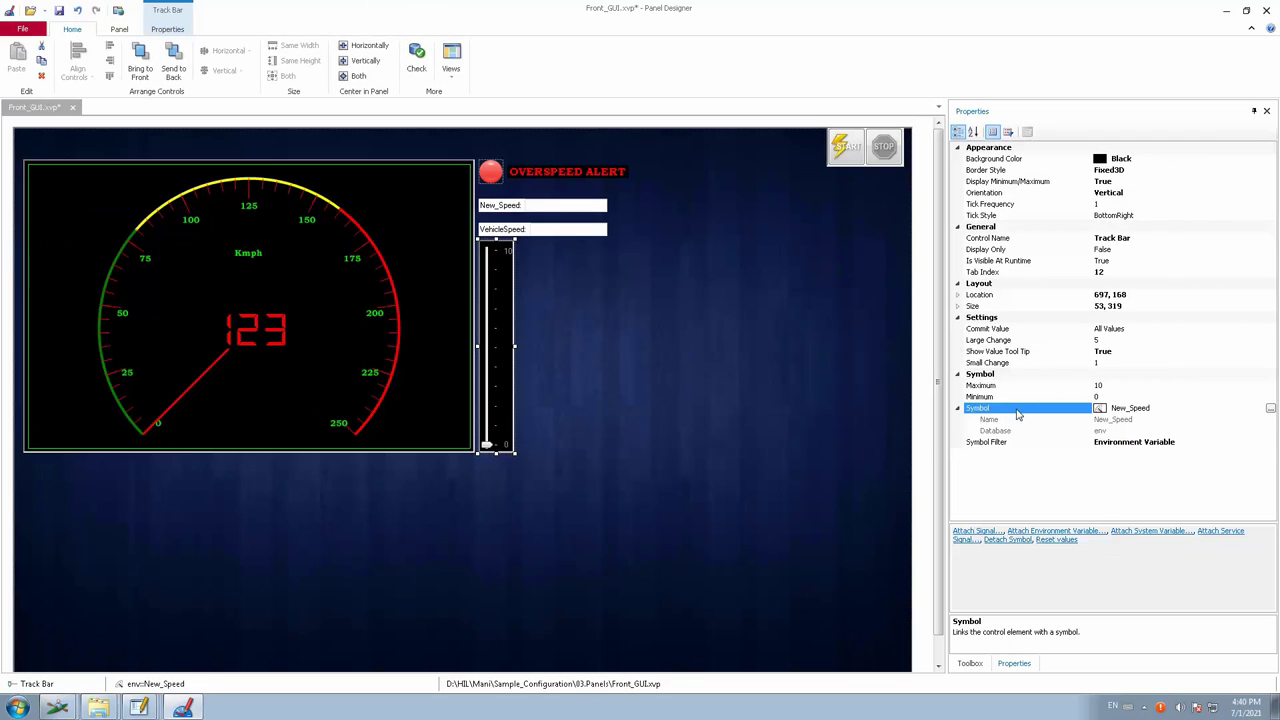
Set the track bar's Maximum to 250 and adjust its Show Value Tool Tip setting
click(1108, 397)
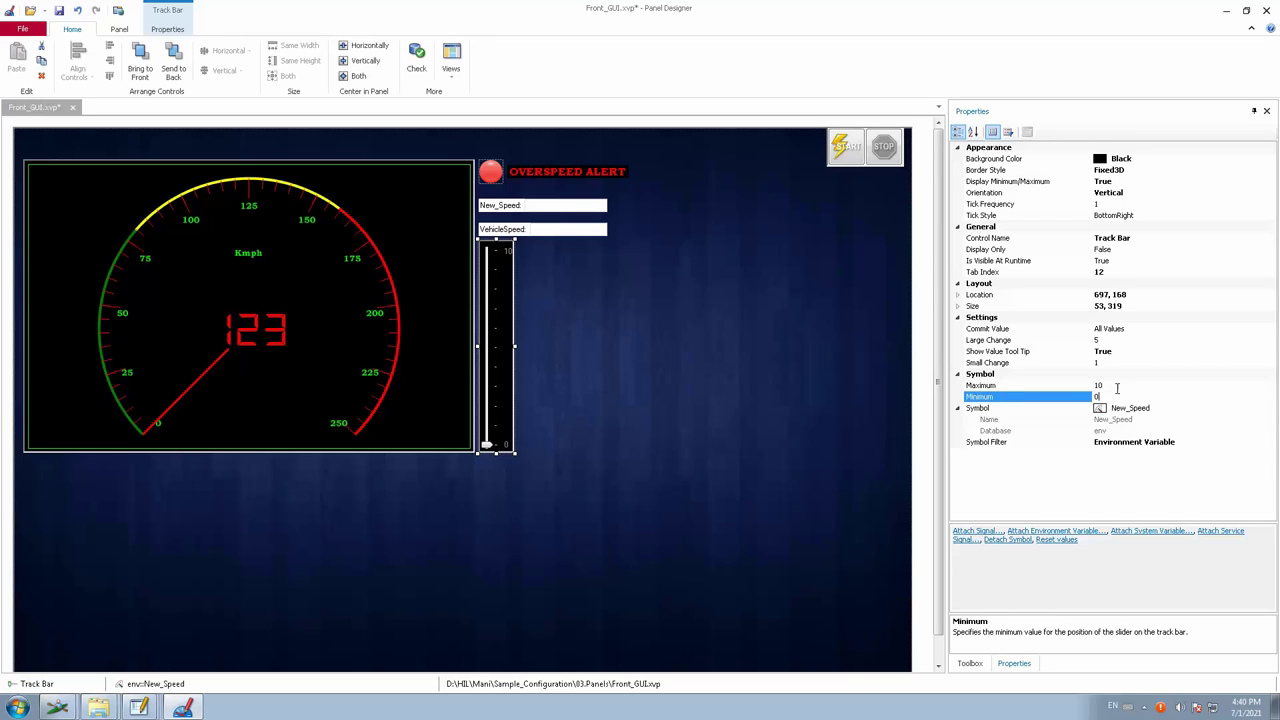
click(1117, 388)
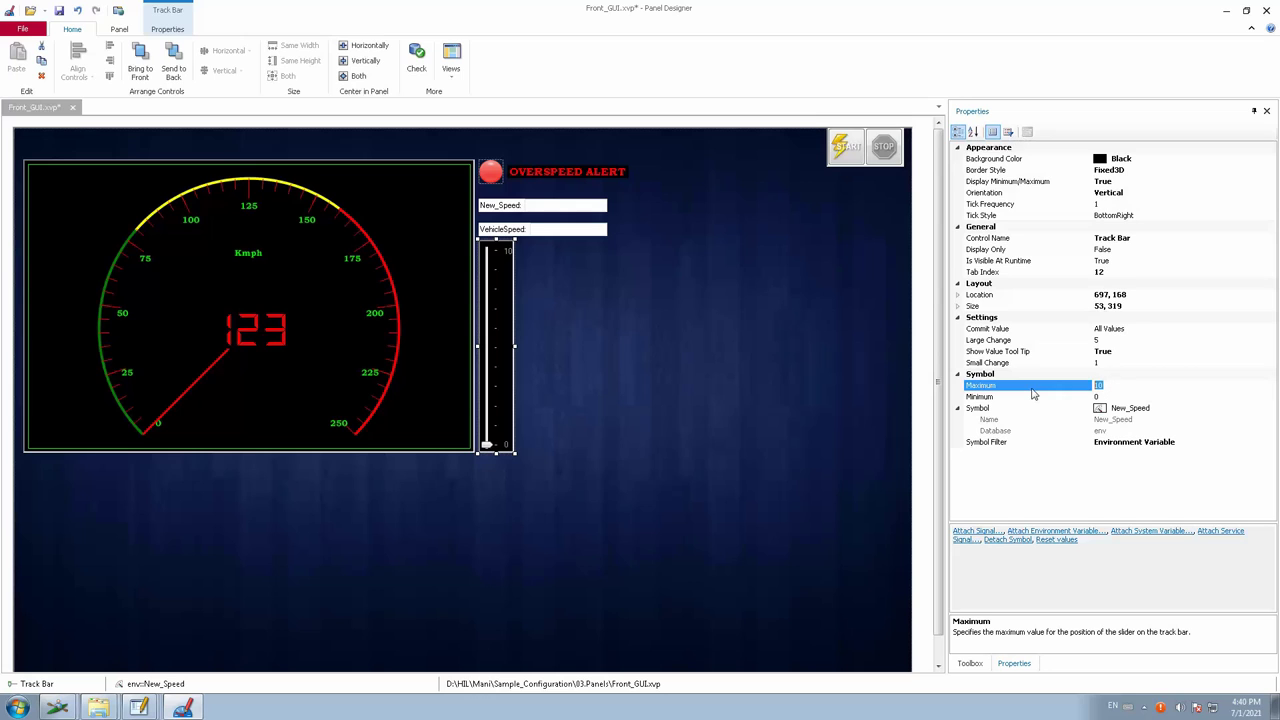
key(Return)
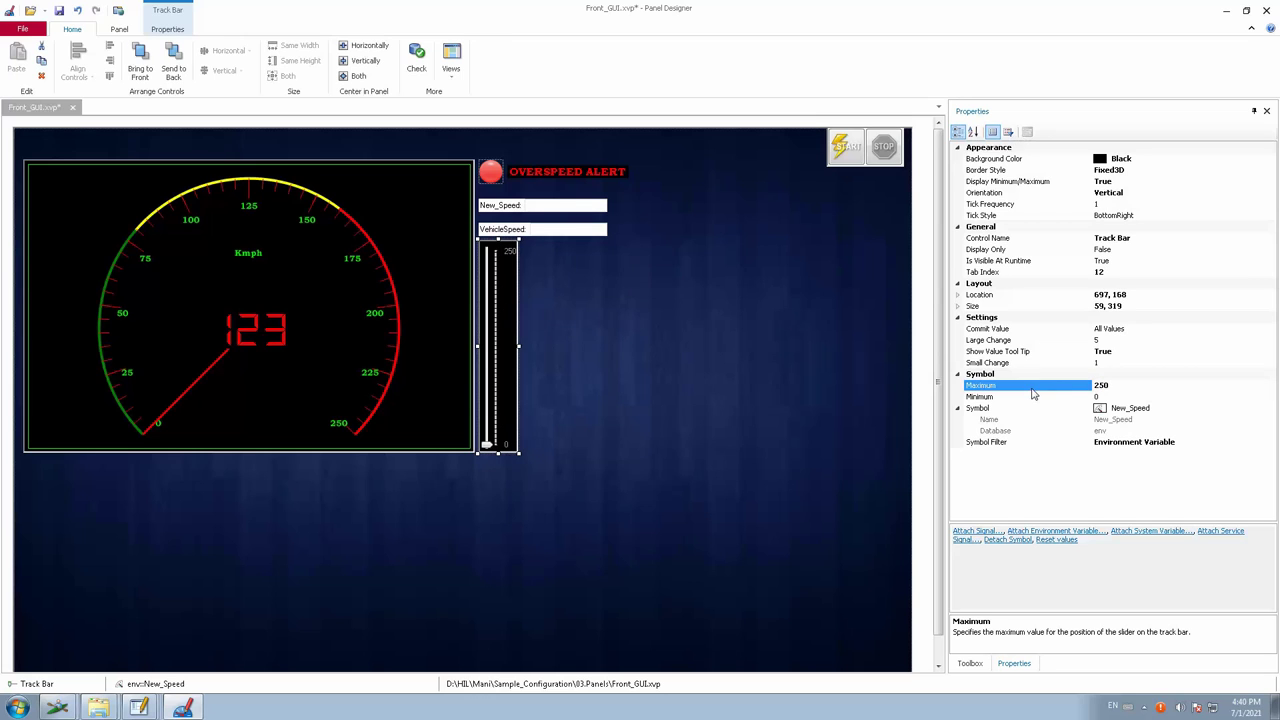
click(1110, 352)
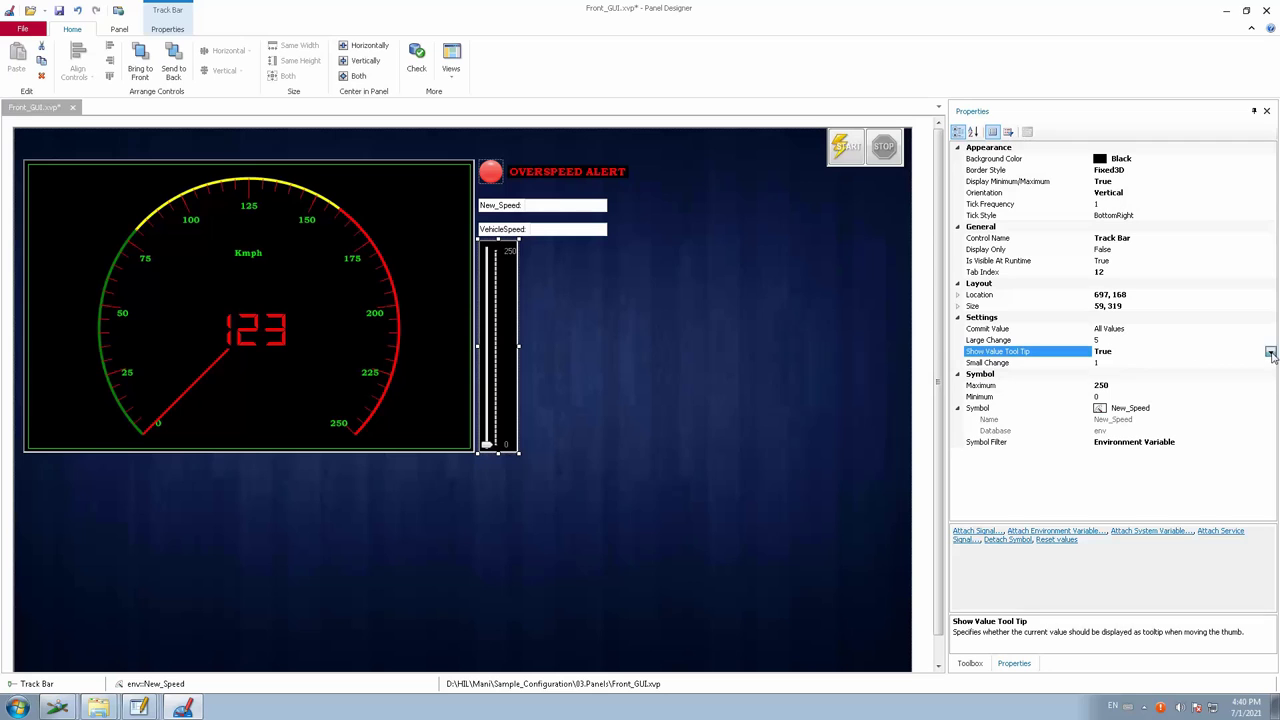
click(1270, 352)
click(1105, 375)
click(840, 396)
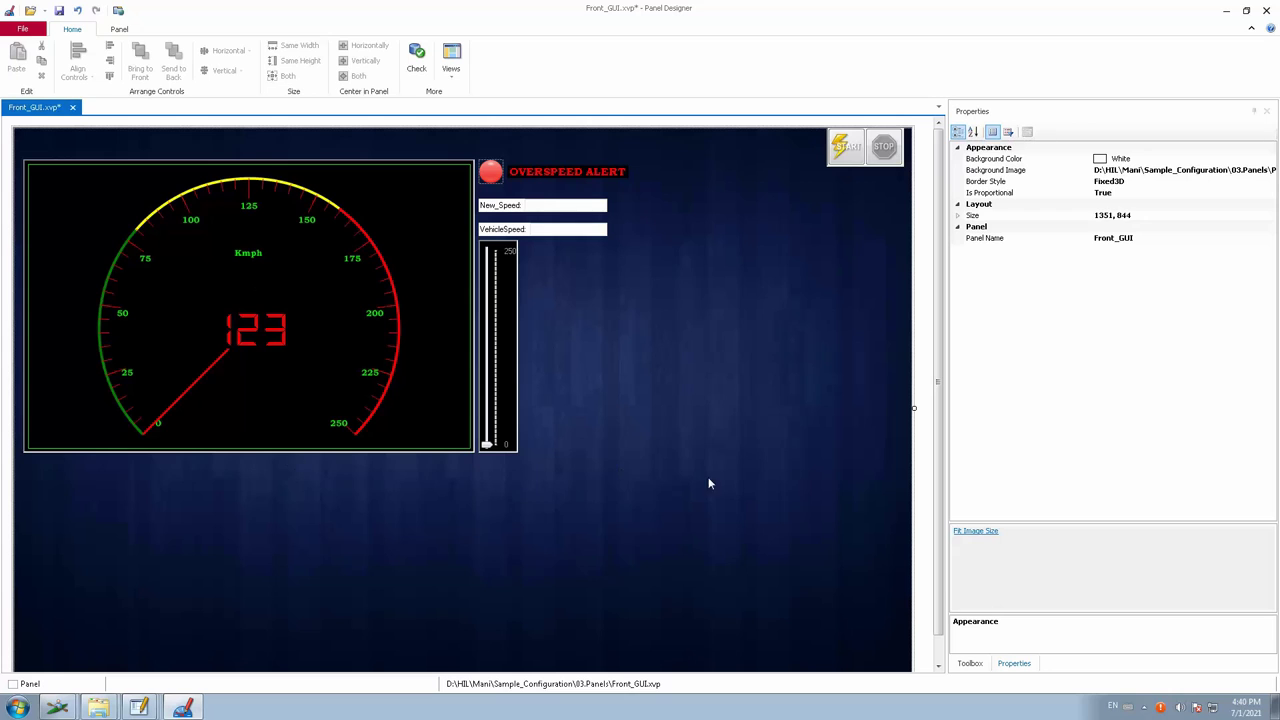
Save the Front_GUI panel, bring up its runtime window and start the measurement there
click(59, 11)
click(784, 8)
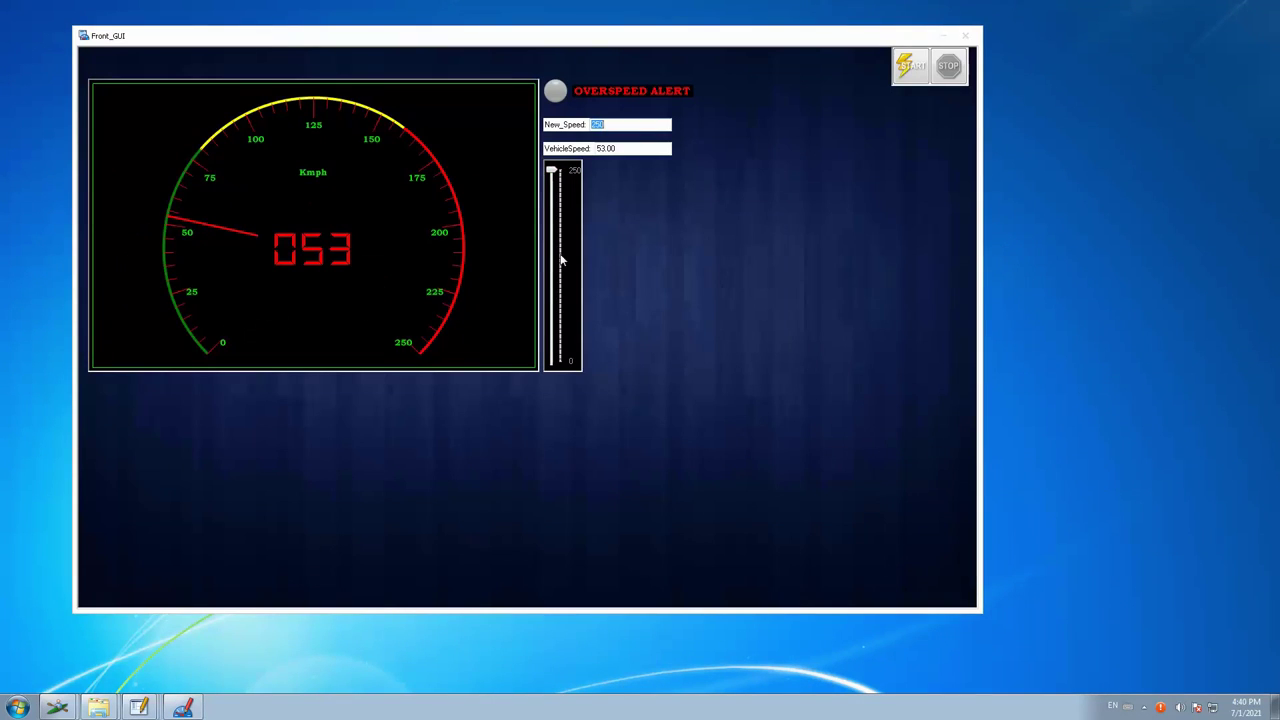
click(905, 67)
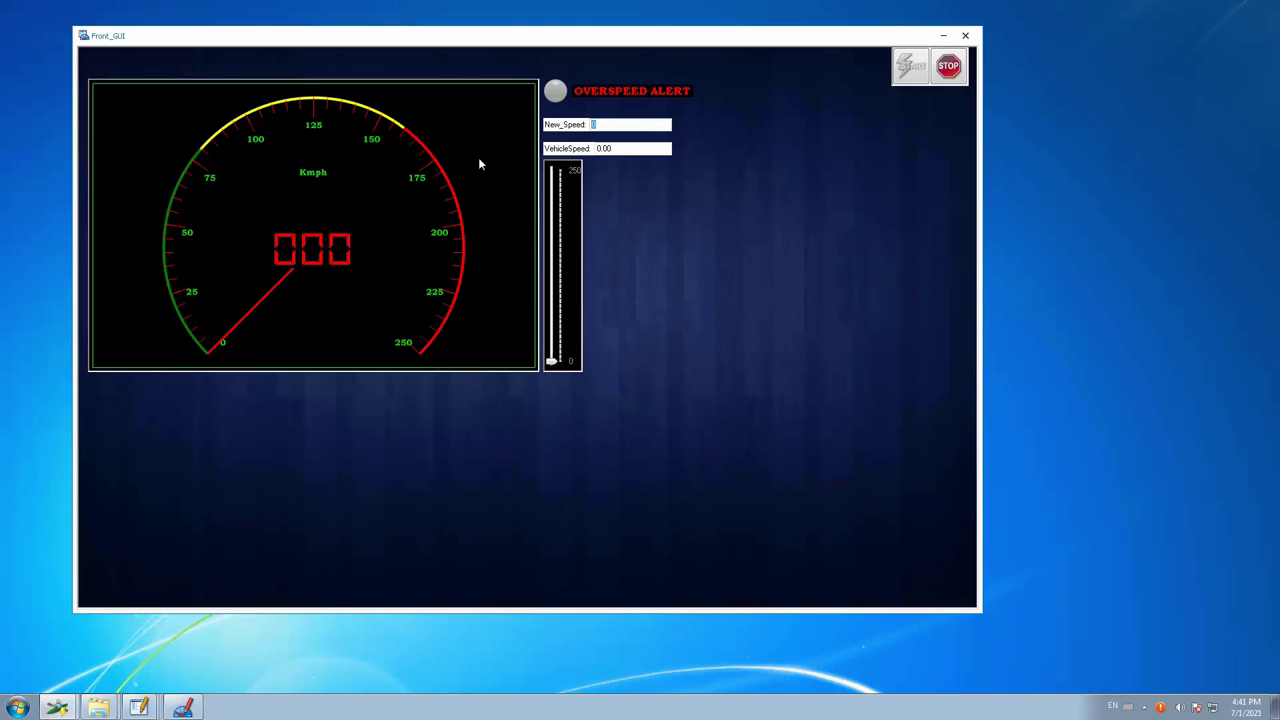
click(580, 127)
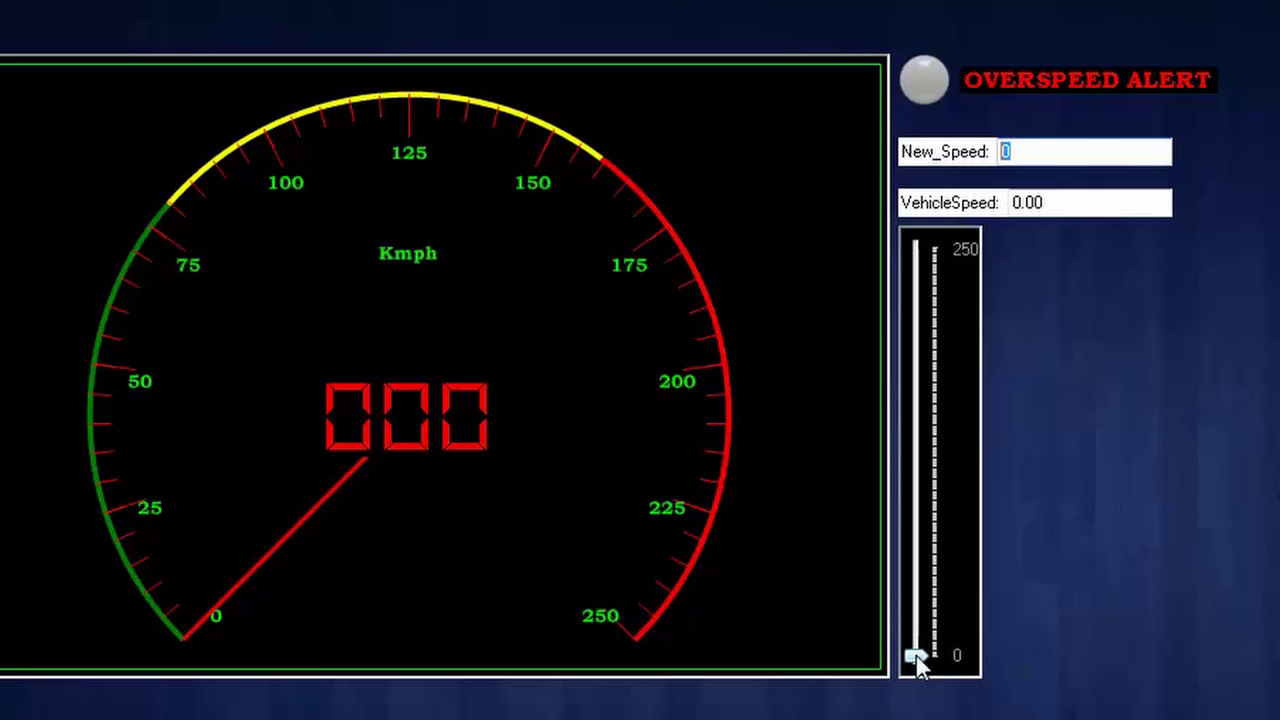
Test the track bar by moving New_Speed to about 6, 108 and 142, lowering it to about 43 and raising it again slightly
click(915, 654)
drag(915, 656, 915, 647)
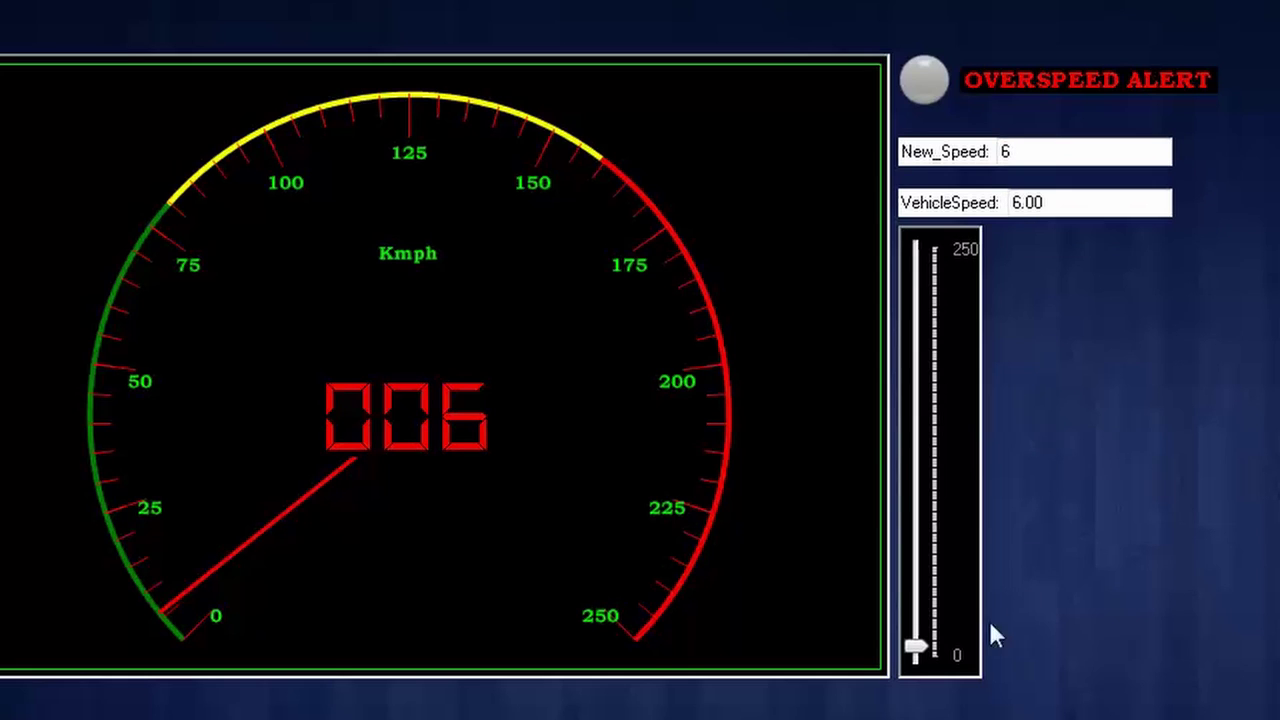
drag(916, 650, 928, 481)
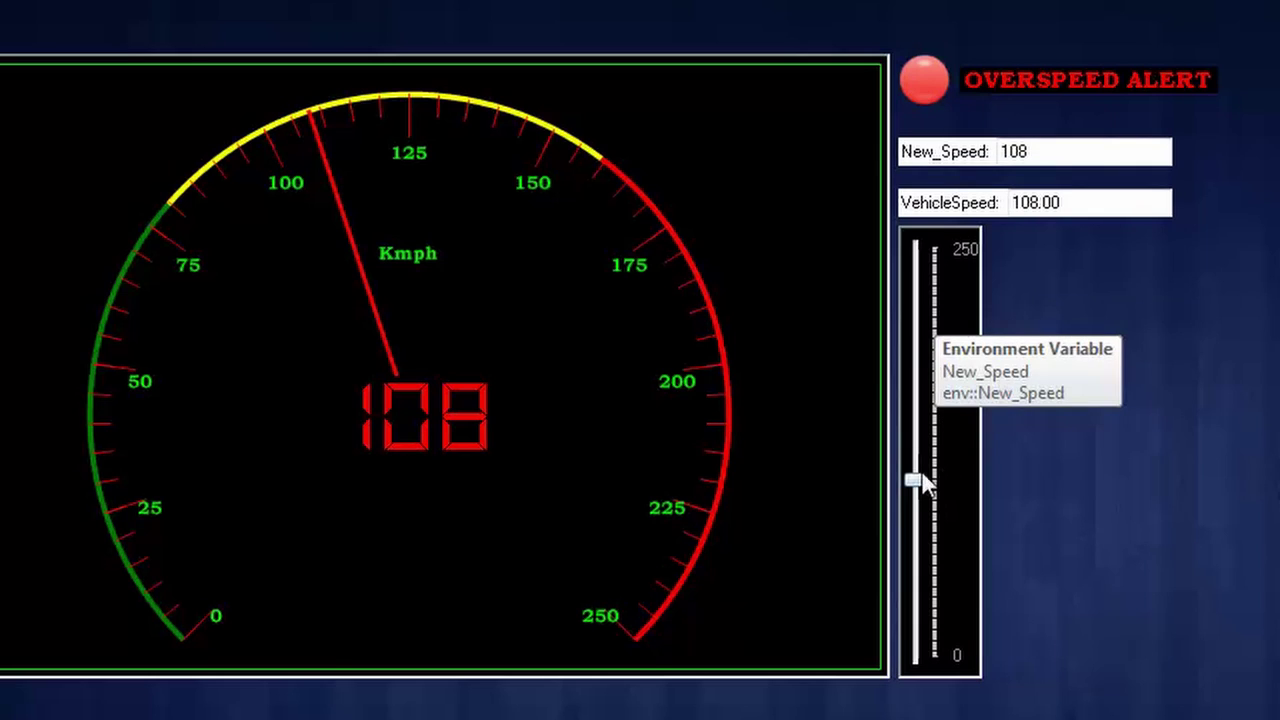
drag(920, 482, 918, 424)
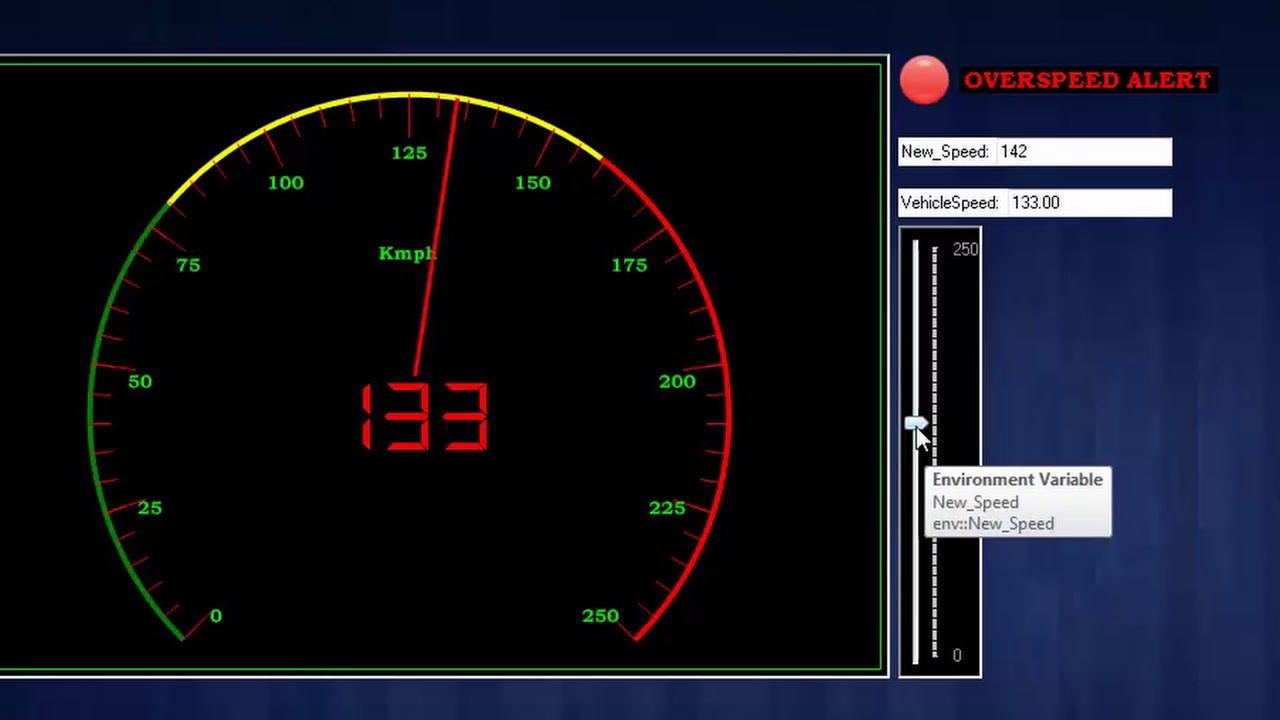
drag(918, 430, 923, 606)
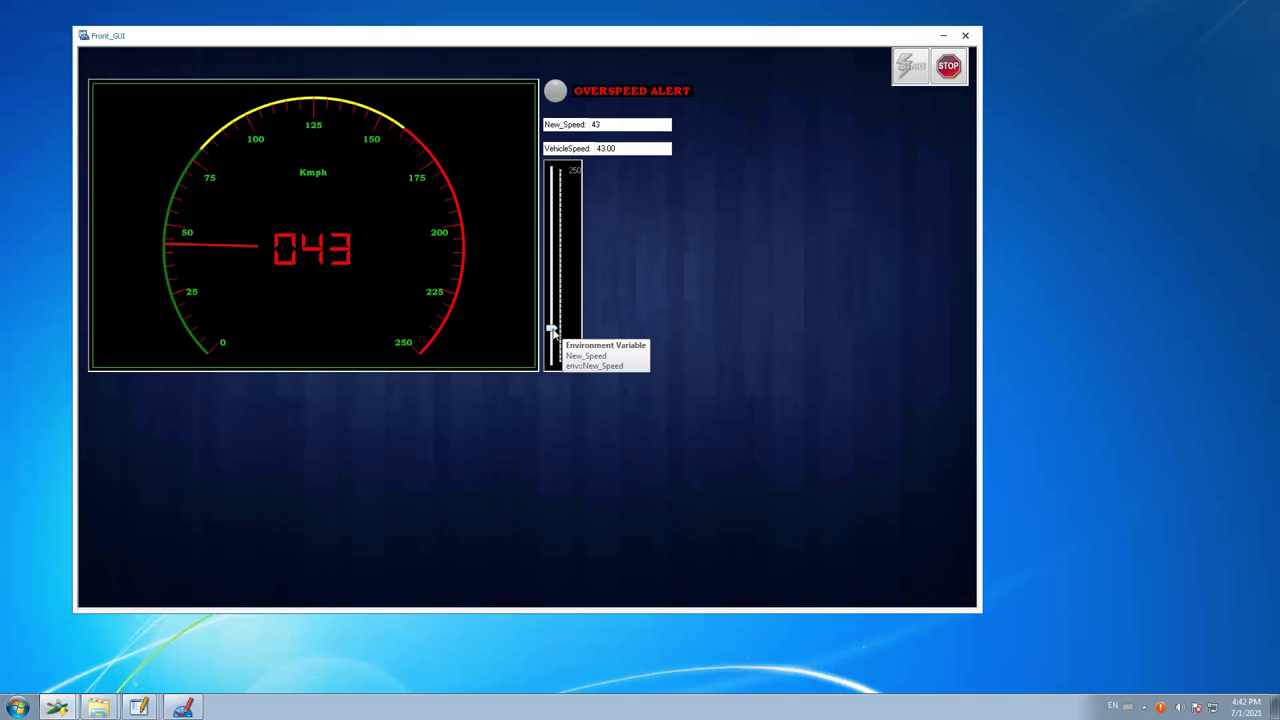
drag(552, 333, 551, 305)
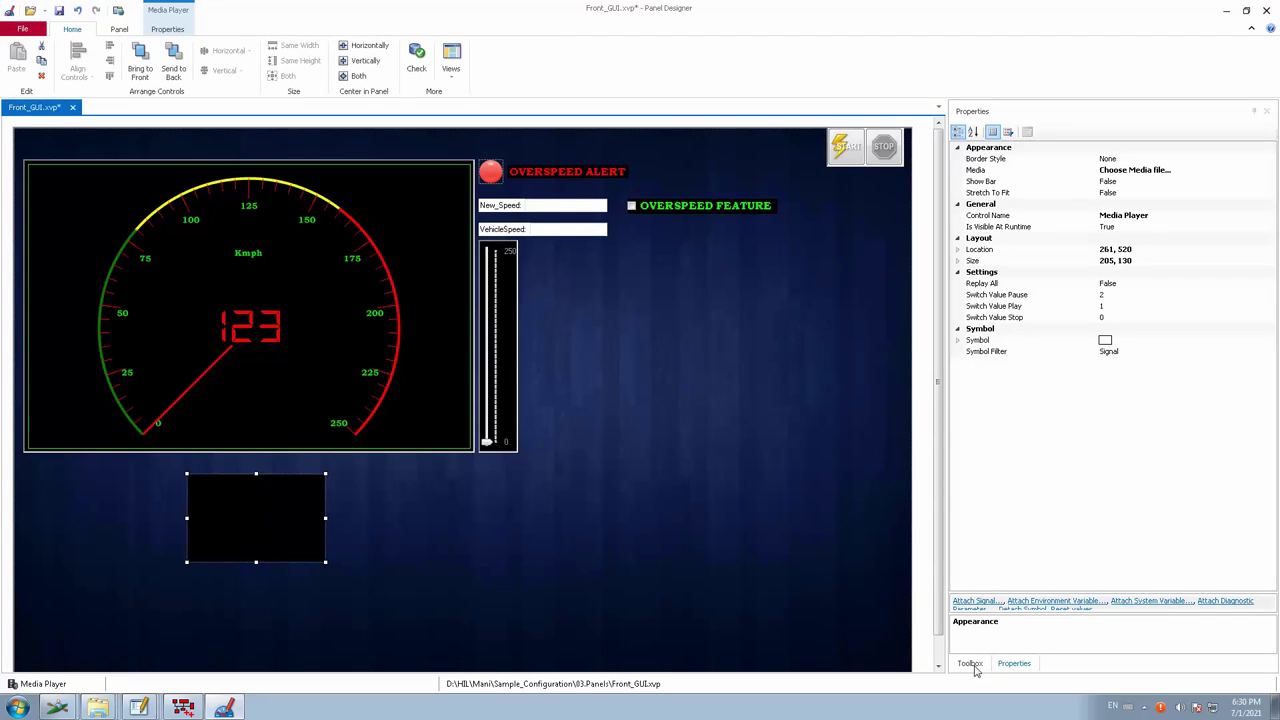
Move the Media Player directly beneath the gauge at about 14, 493 and widen it to about 677 by 130 to match the gauge
click(970, 664)
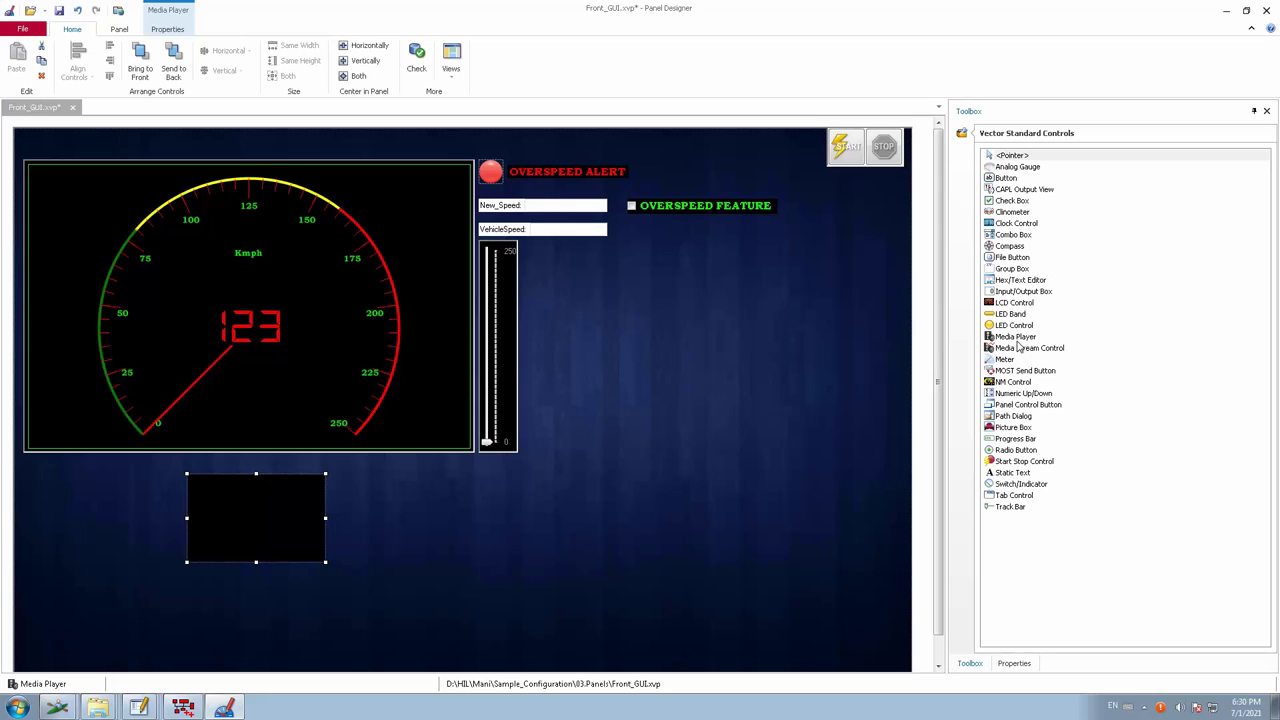
click(283, 509)
drag(289, 509, 324, 514)
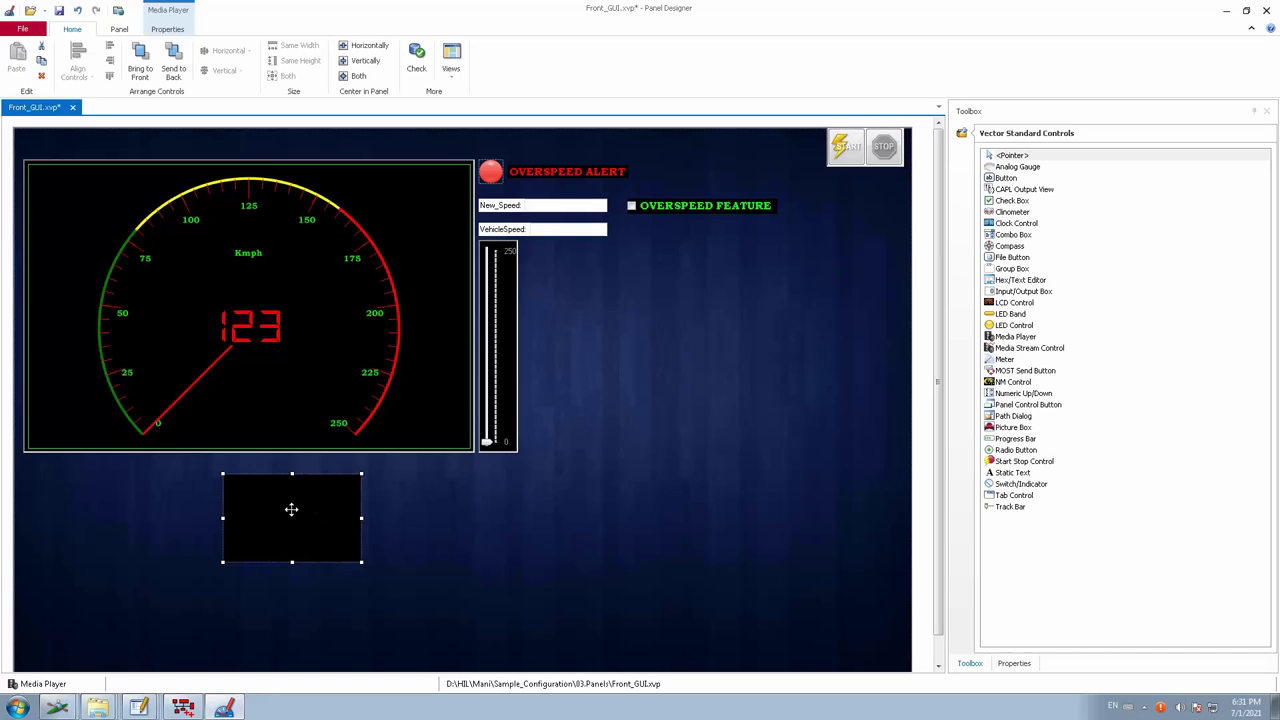
drag(300, 498, 103, 482)
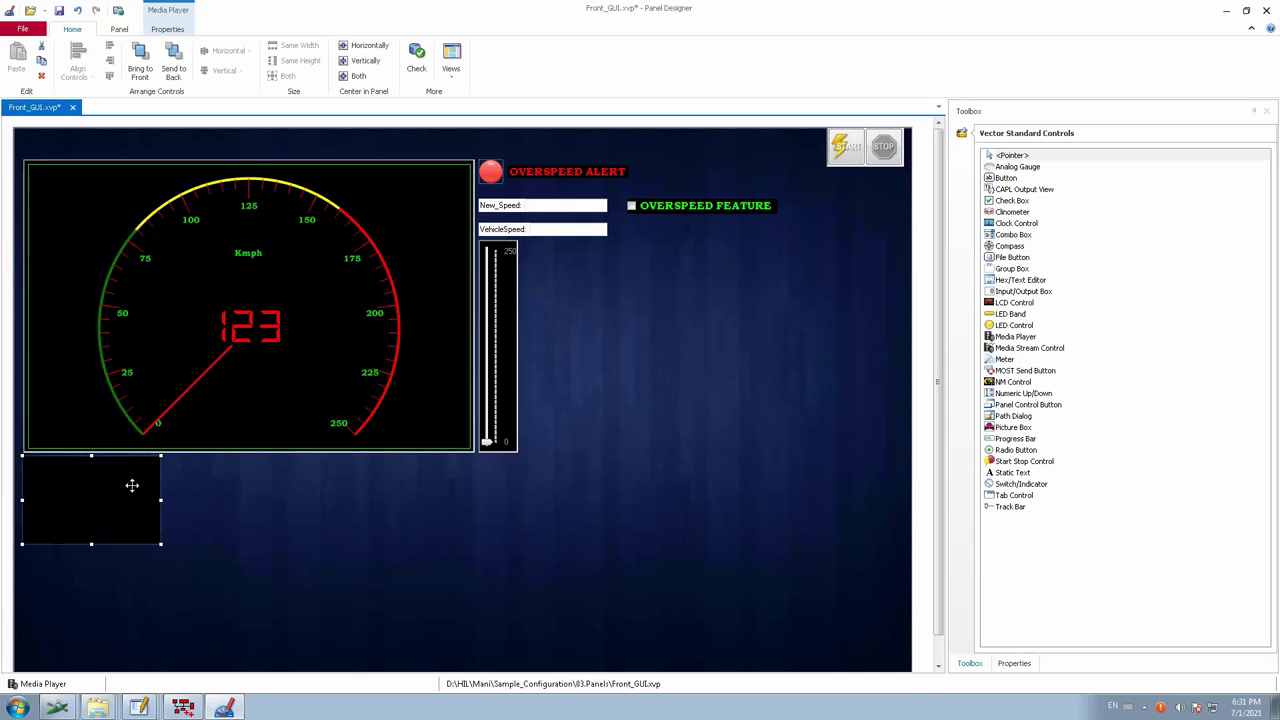
click(414, 478)
drag(414, 478, 476, 480)
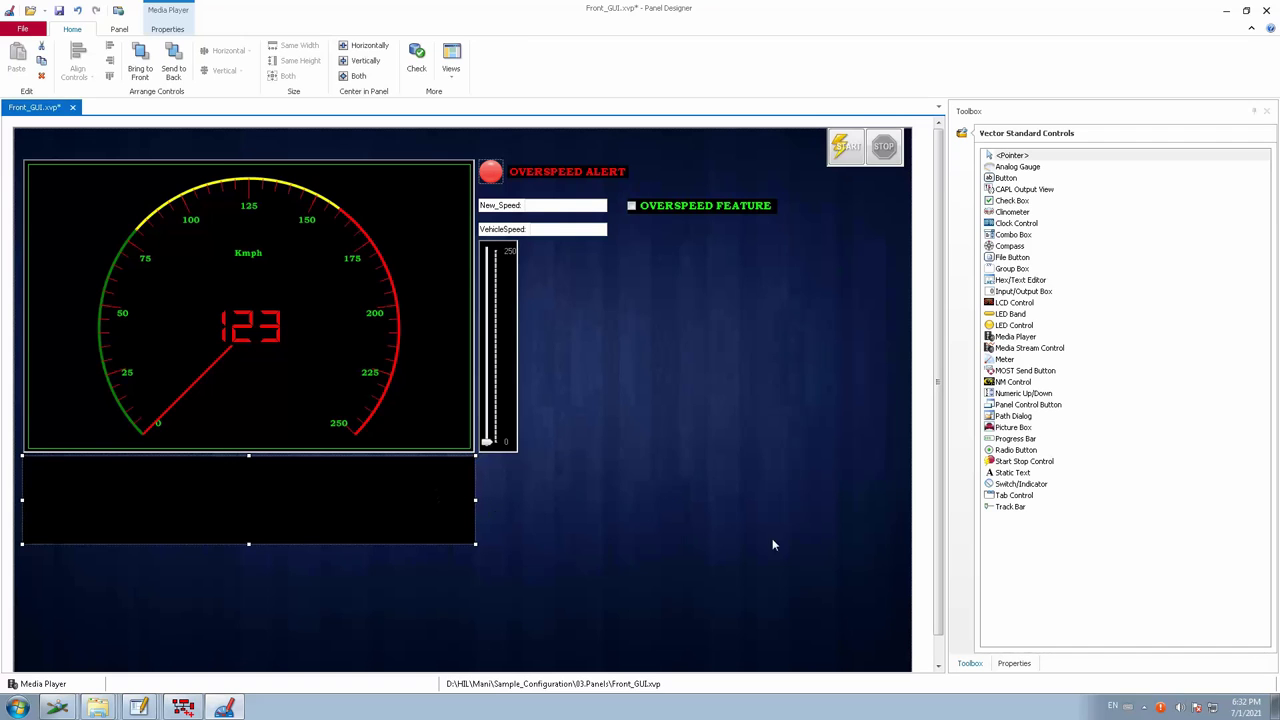
Set the Media Player's Border Style to Fixed3D
click(1012, 664)
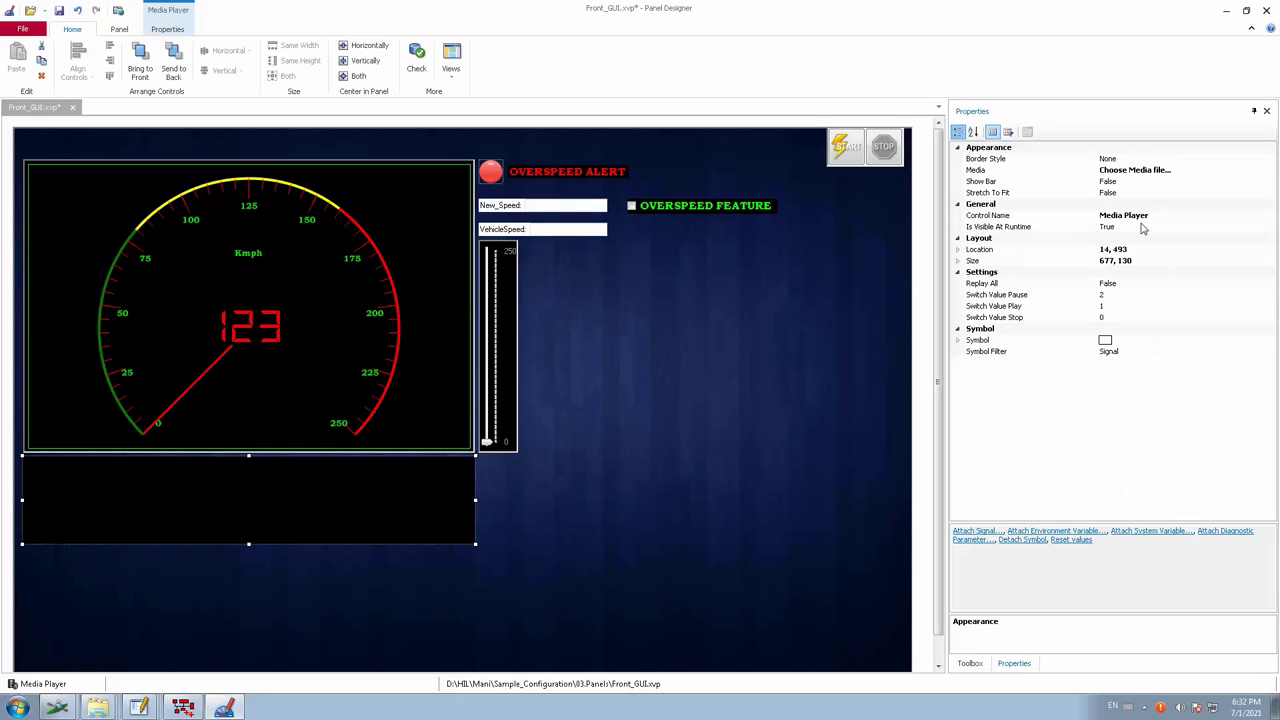
click(1124, 159)
click(1269, 160)
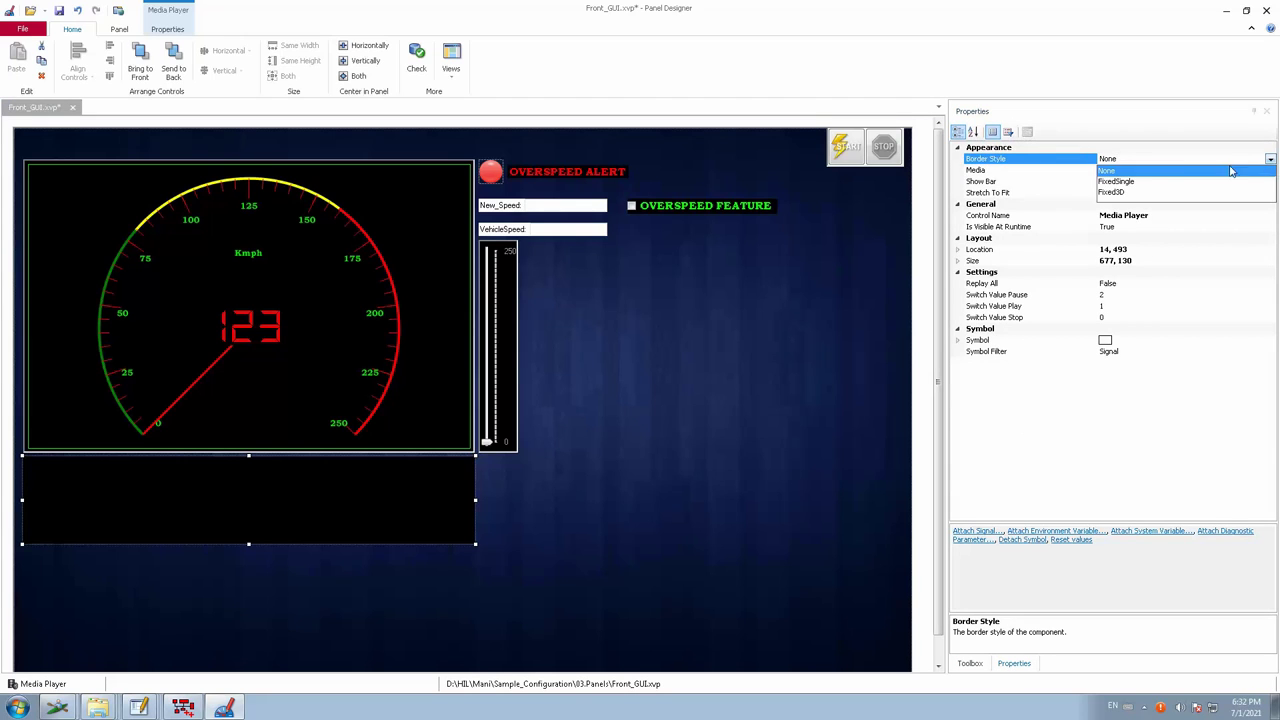
click(1122, 193)
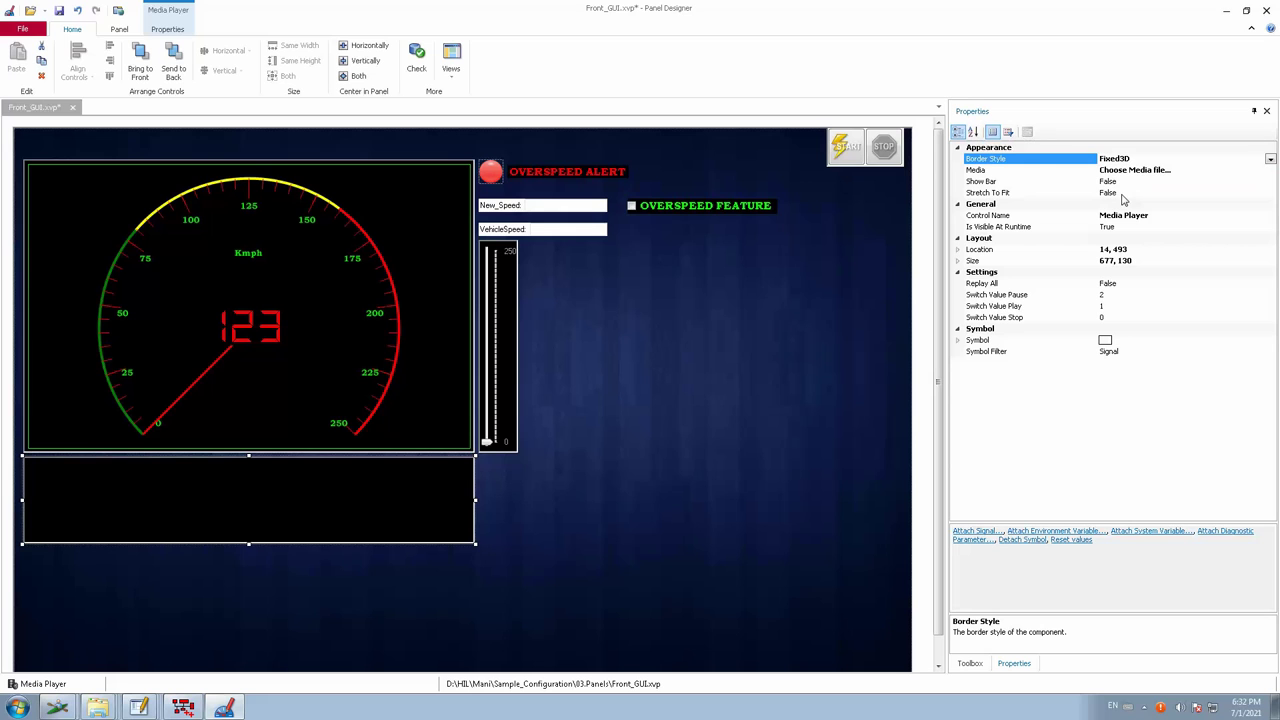
Assign the Faune.wmv sample video from the public sample videos folder as the Media Player's media file
click(1125, 170)
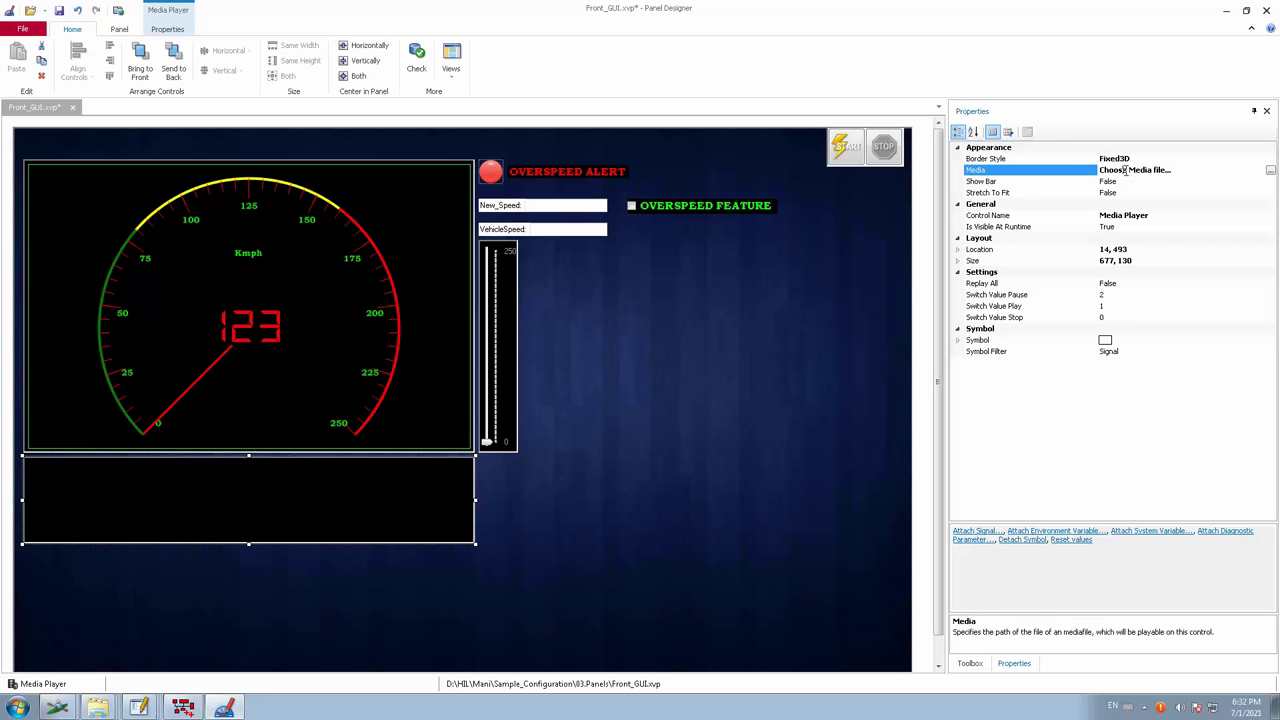
click(1269, 170)
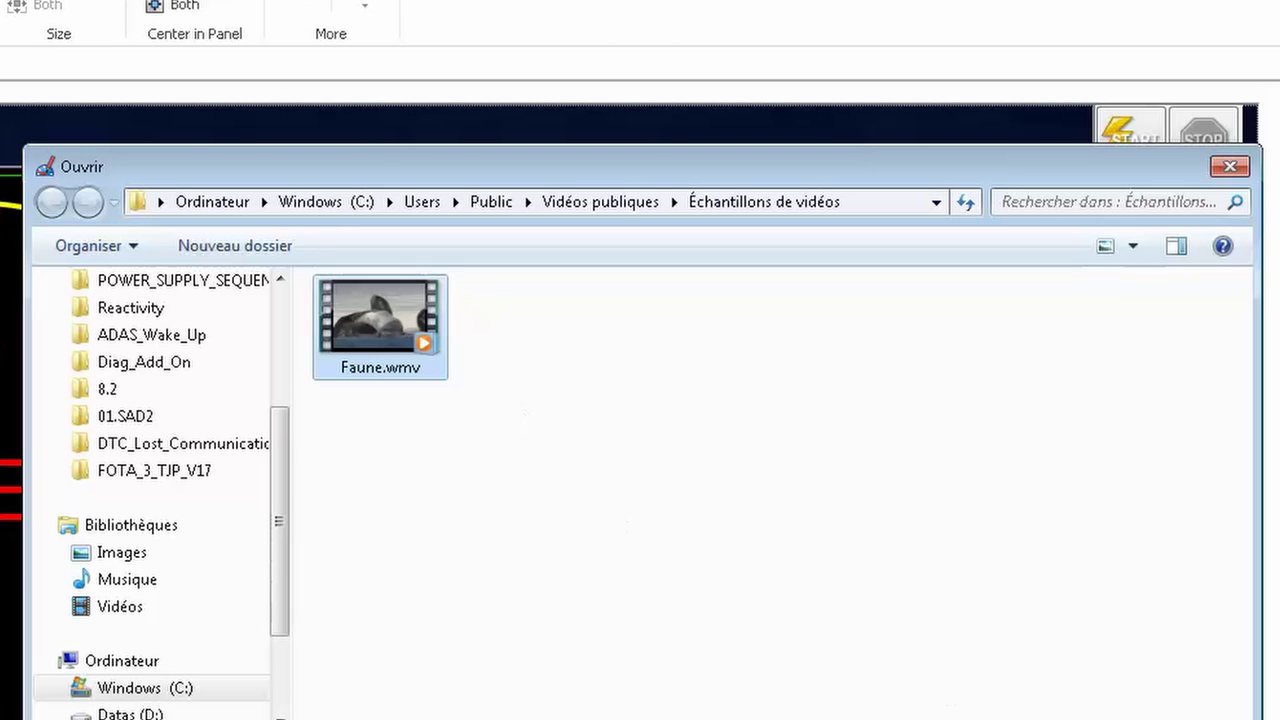
key(Return)
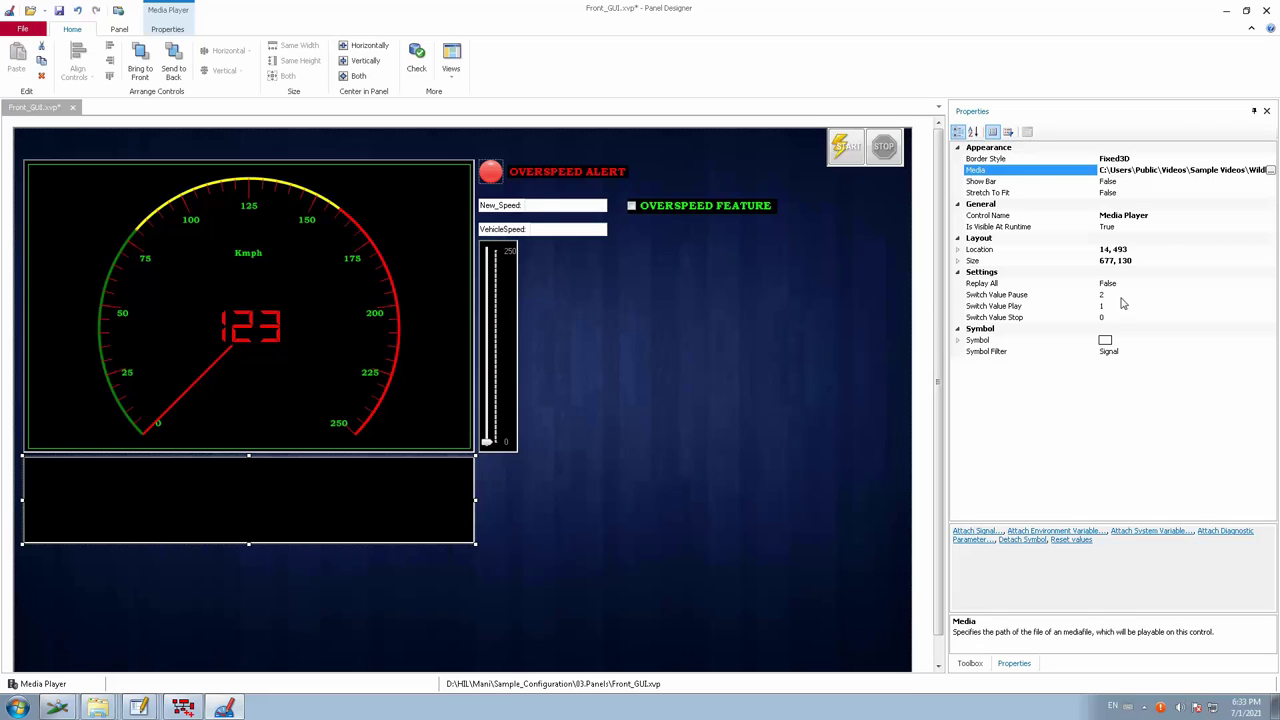
Examine the Media Player's Symbol and Symbol Filter choices
click(1121, 351)
click(1270, 351)
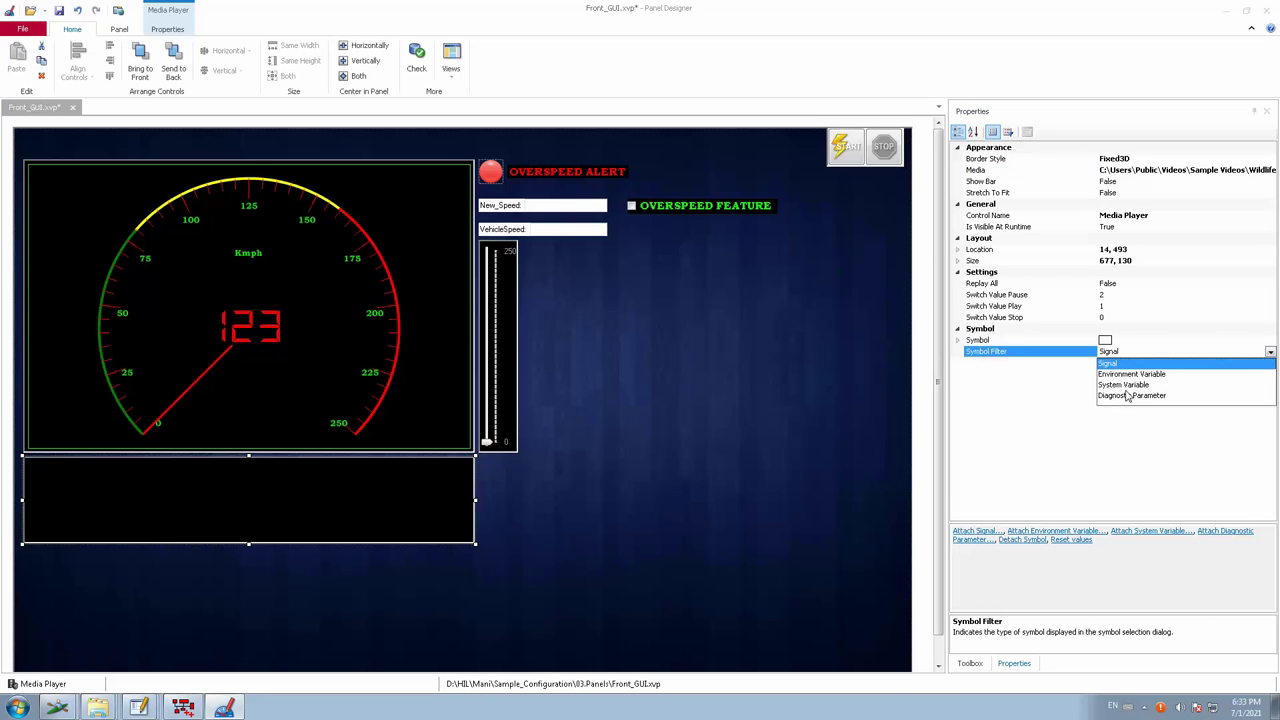
click(1126, 416)
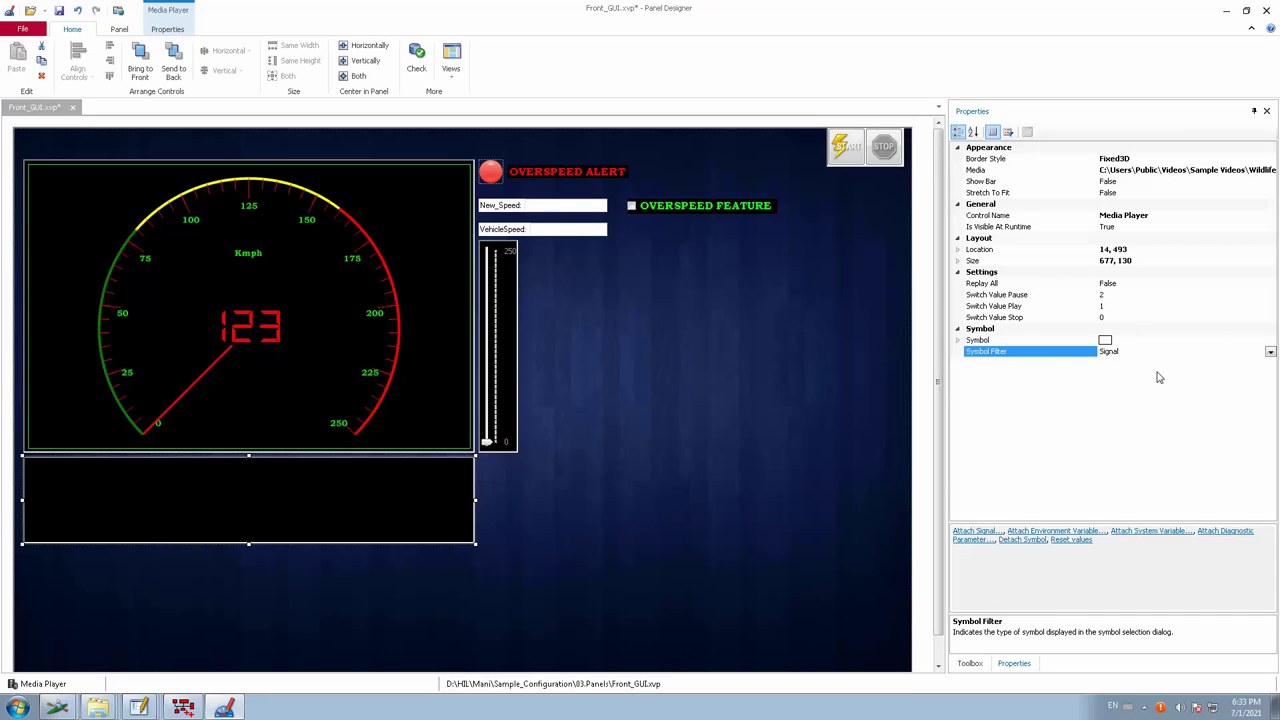
click(1148, 341)
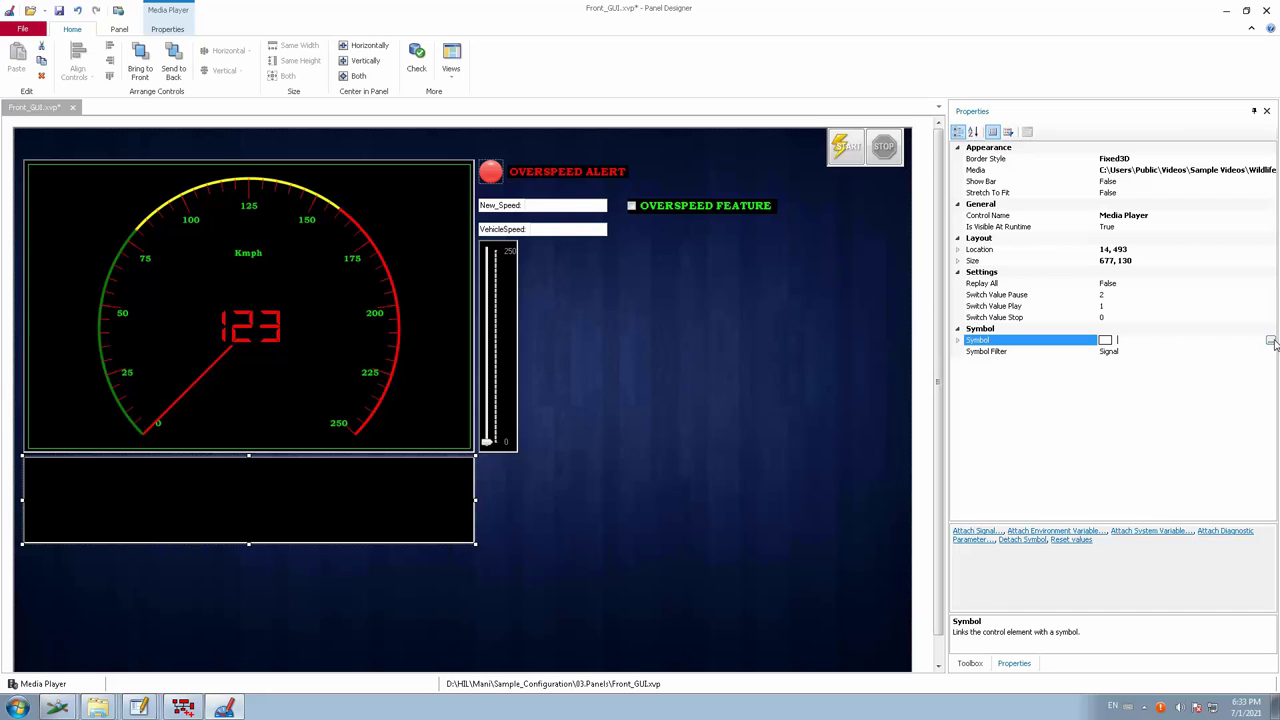
click(1240, 353)
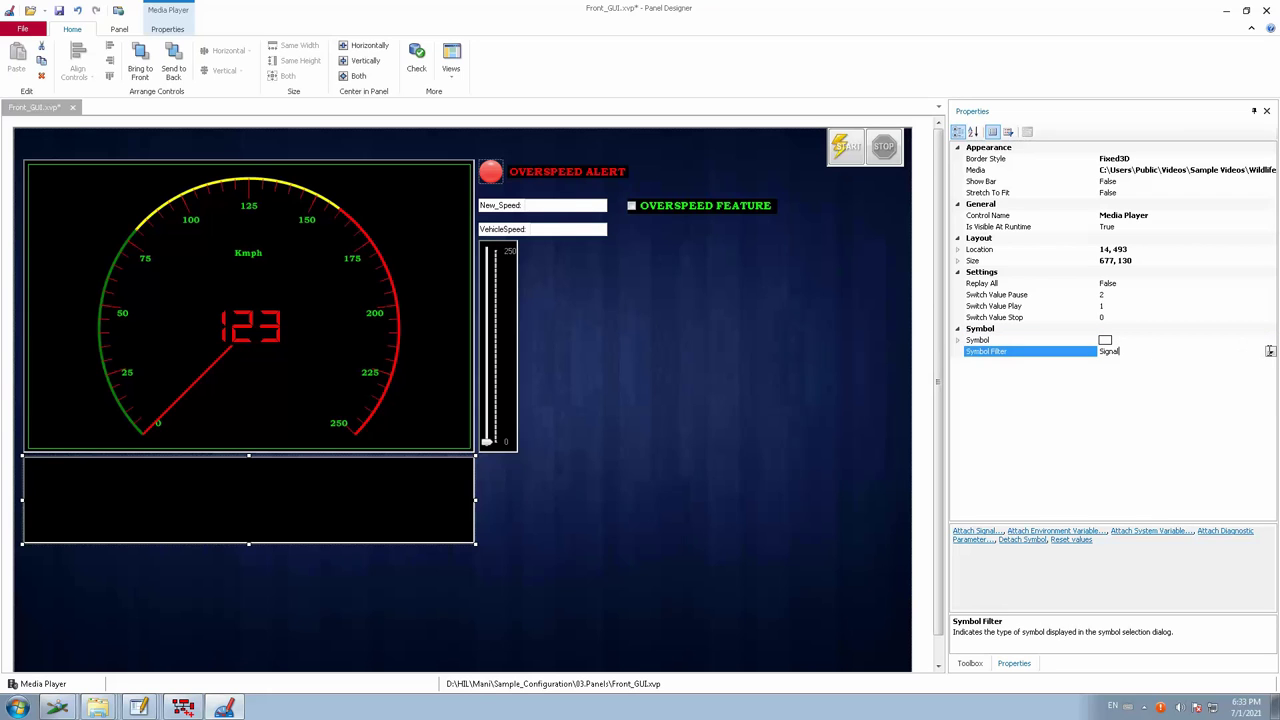
click(1270, 351)
click(1100, 422)
Set the Media Player's symbol filter to Environment Variable, search for overspeed and link the player to Overspeed_Alert from the env database
click(1270, 352)
click(1127, 374)
click(1136, 342)
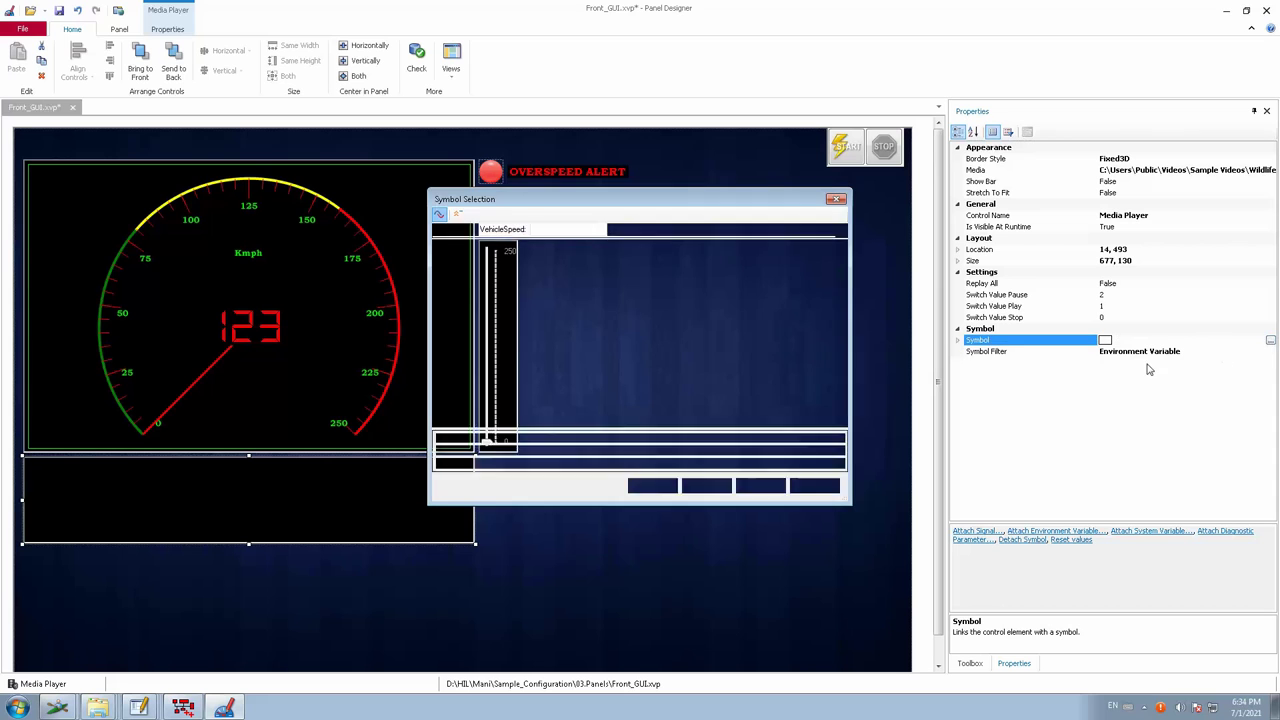
click(1270, 341)
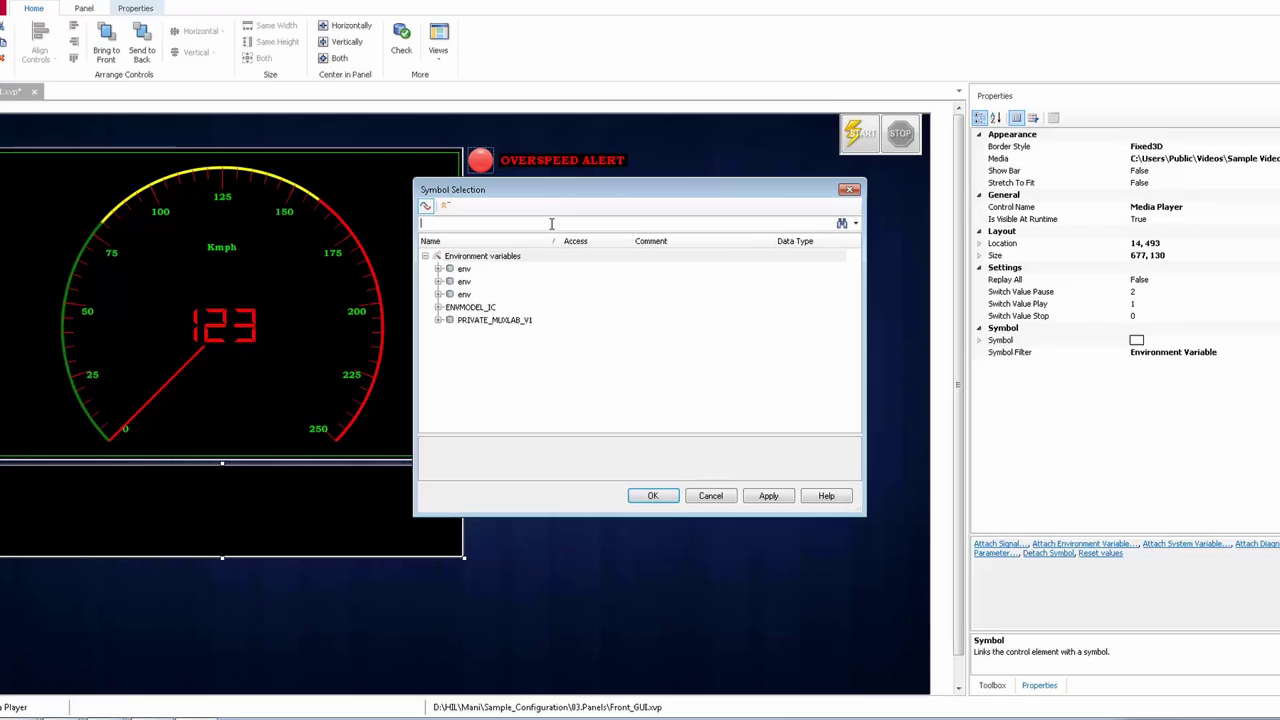
text(oversp)
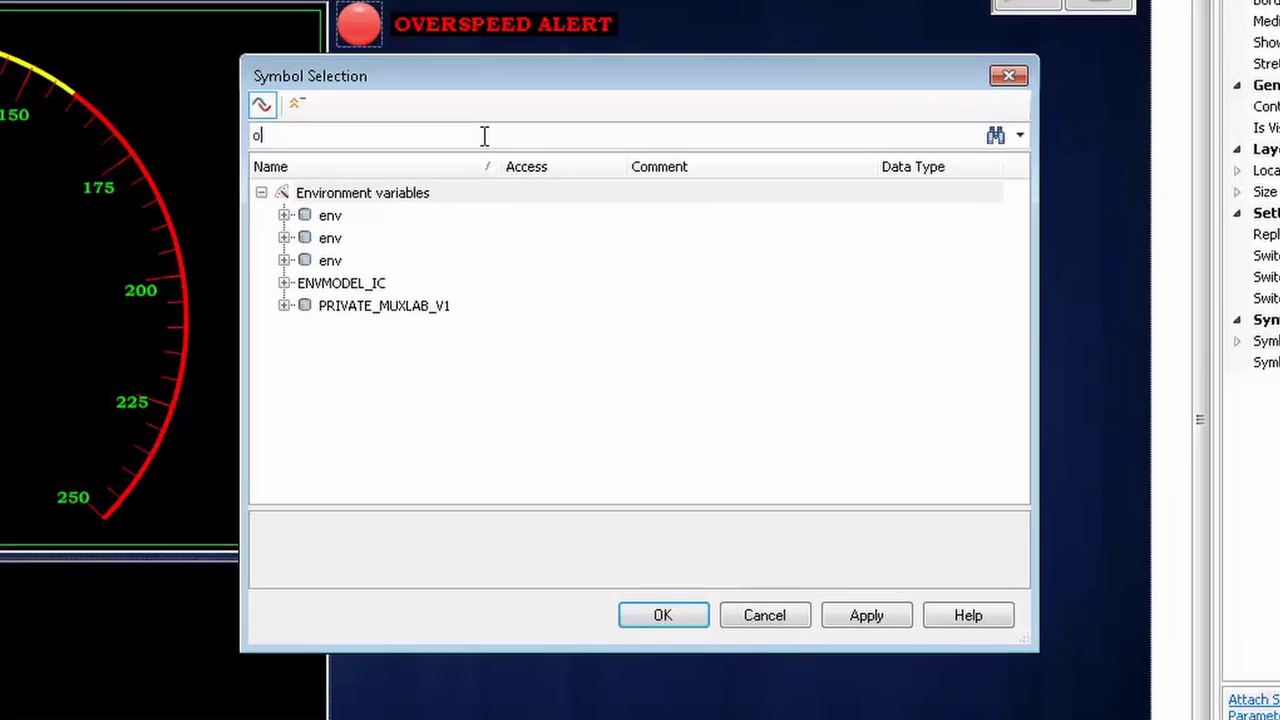
text(eed)
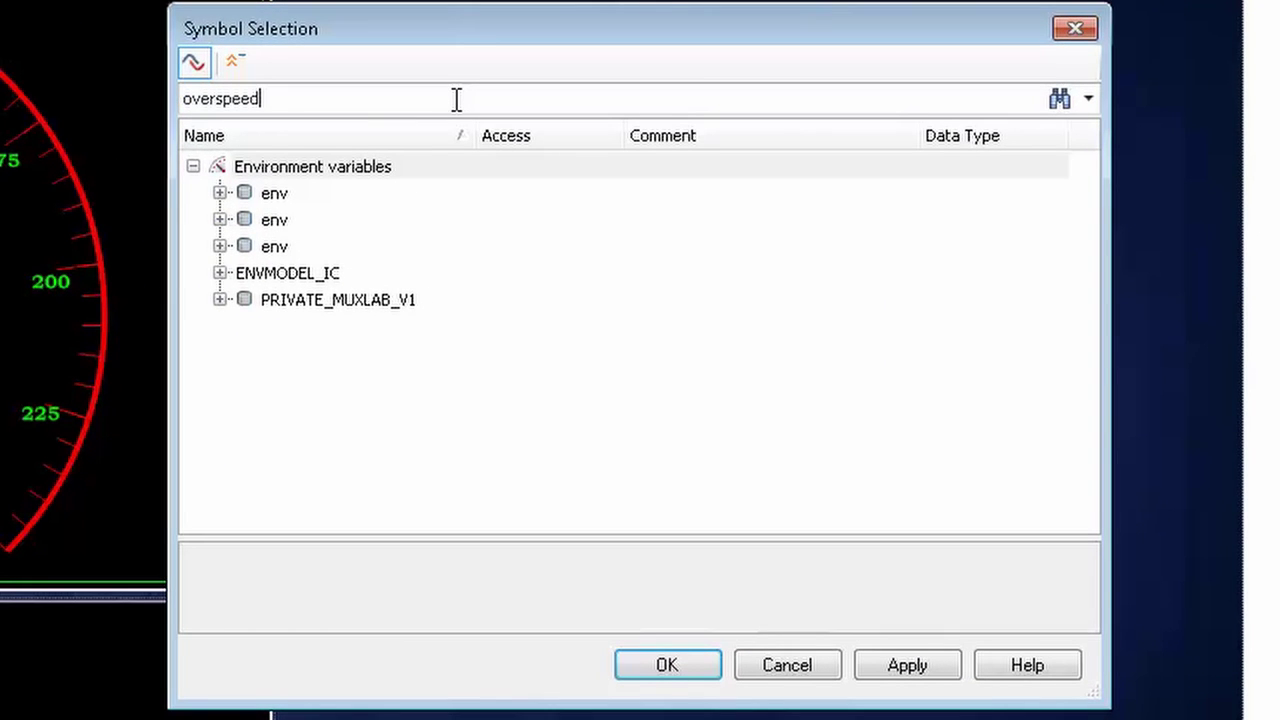
double_click(381, 220)
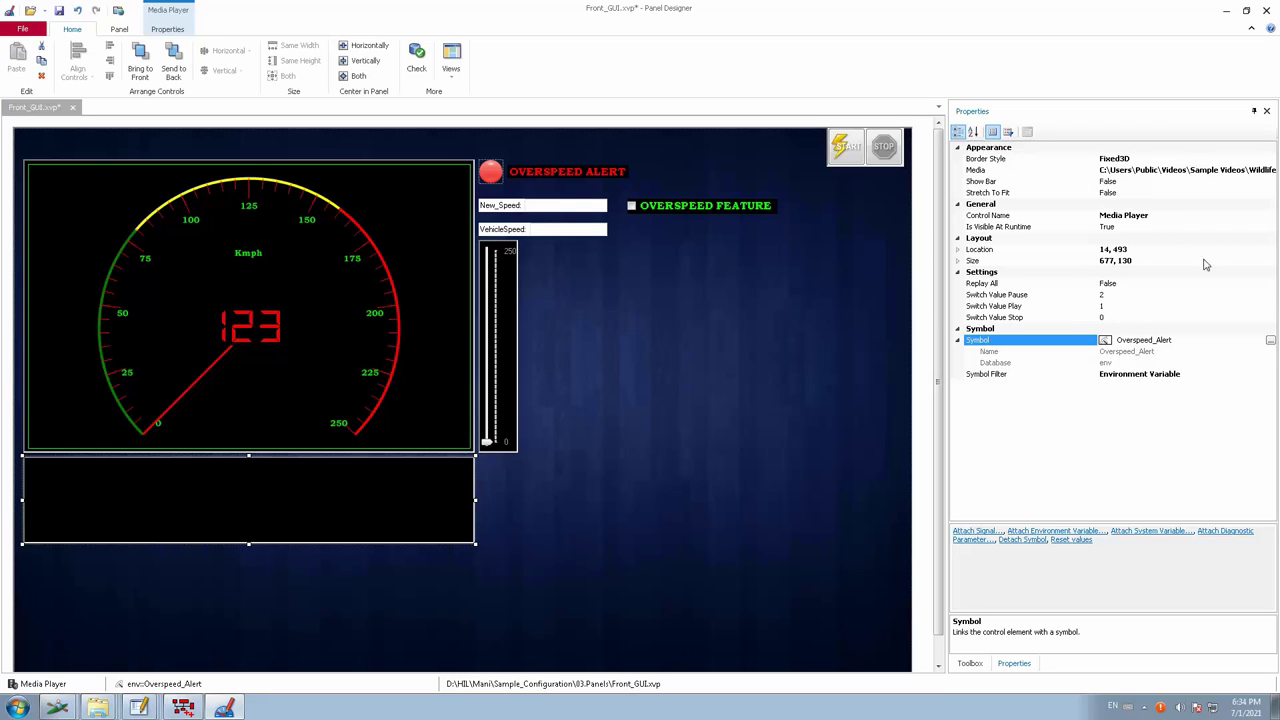
Save the panel with its media player and restart the measurement from the Front_GUI runtime window
click(60, 12)
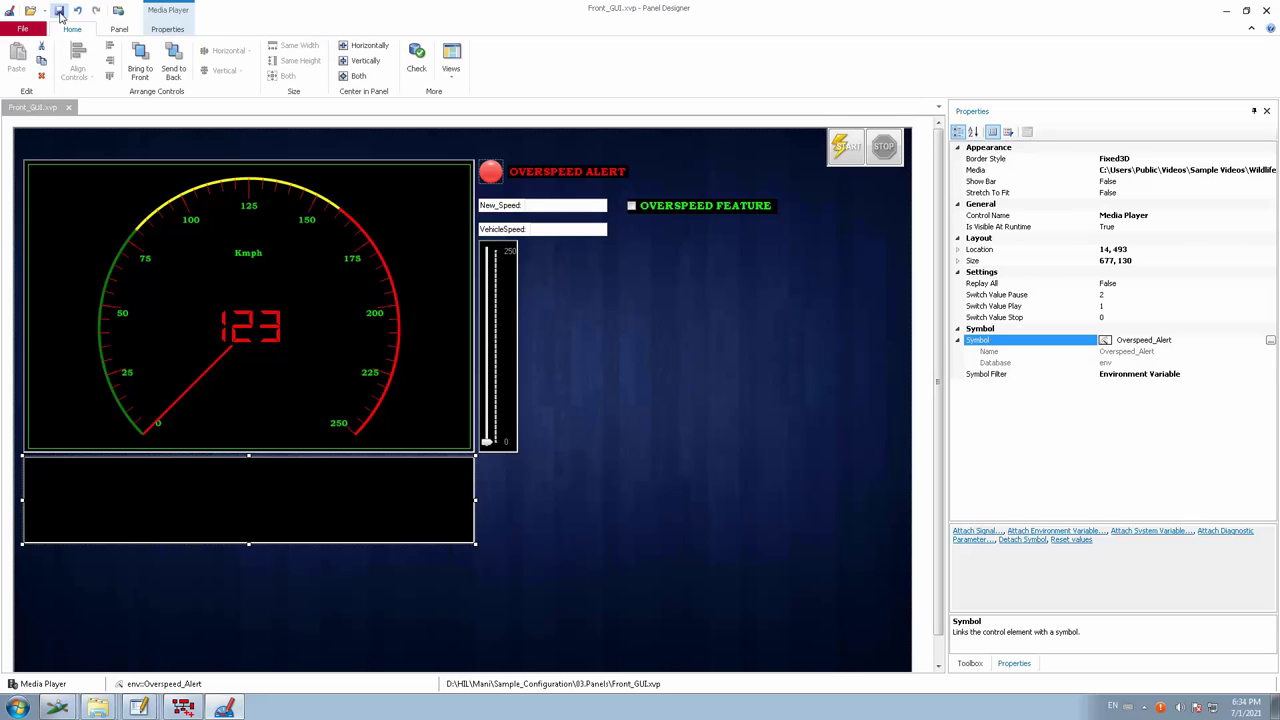
click(1224, 12)
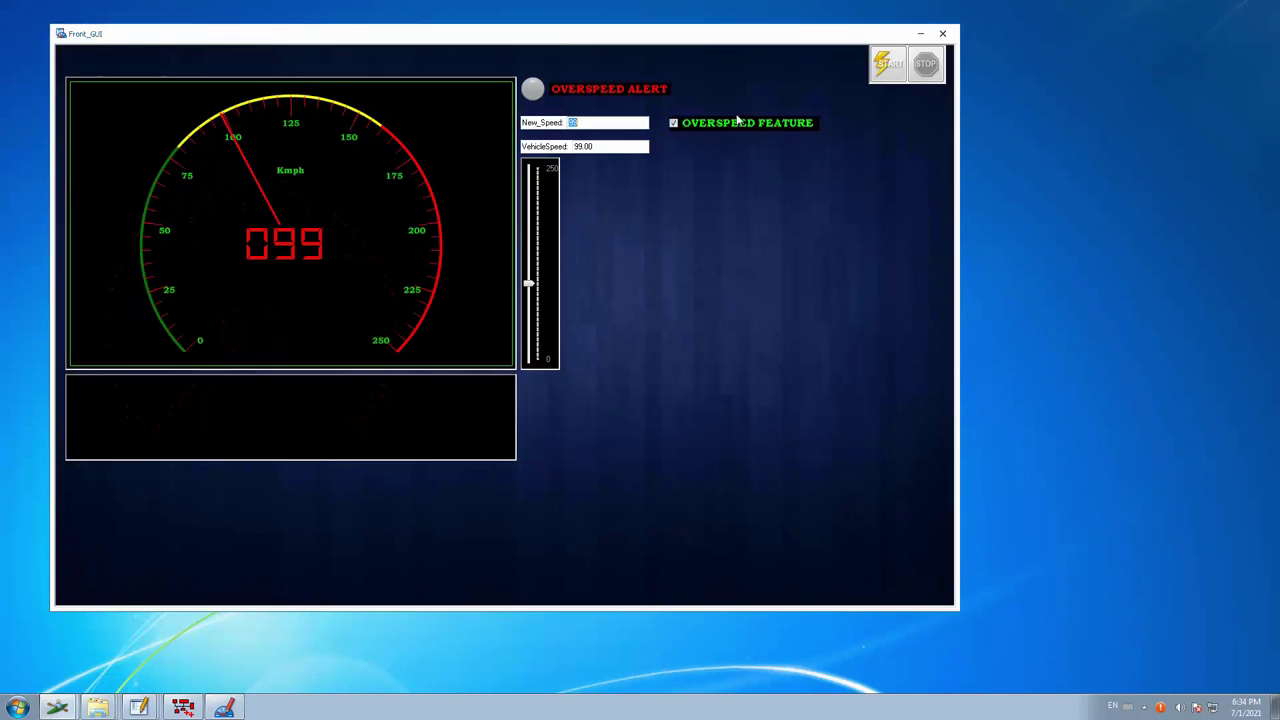
click(891, 70)
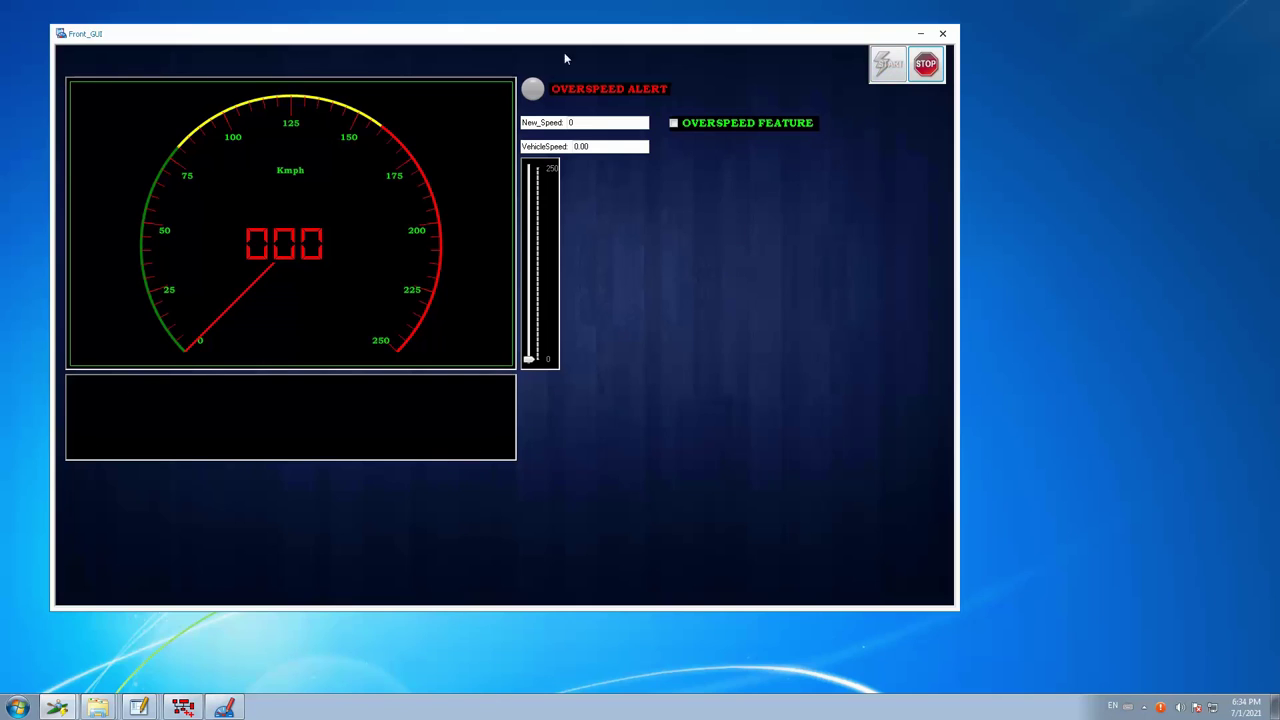
Enable the Overspeed Feature check box and set New_Speed to 100 to test the alert video
double_click(583, 122)
click(673, 123)
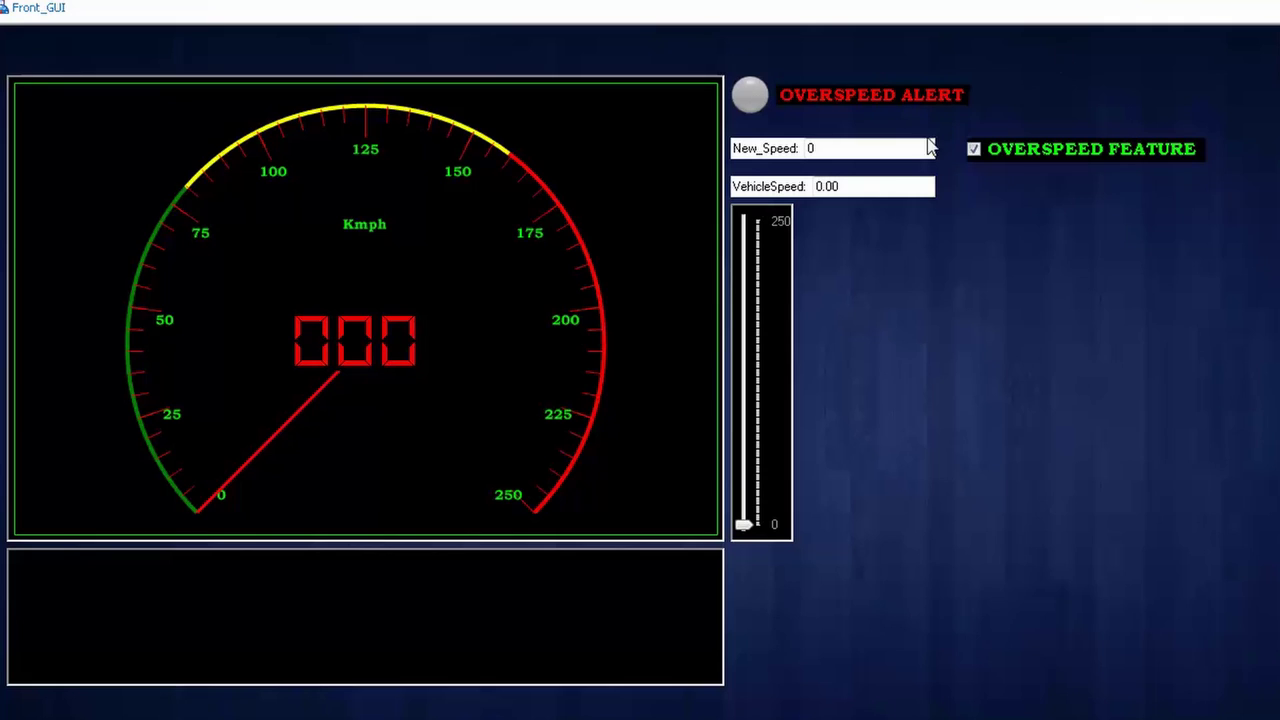
double_click(846, 149)
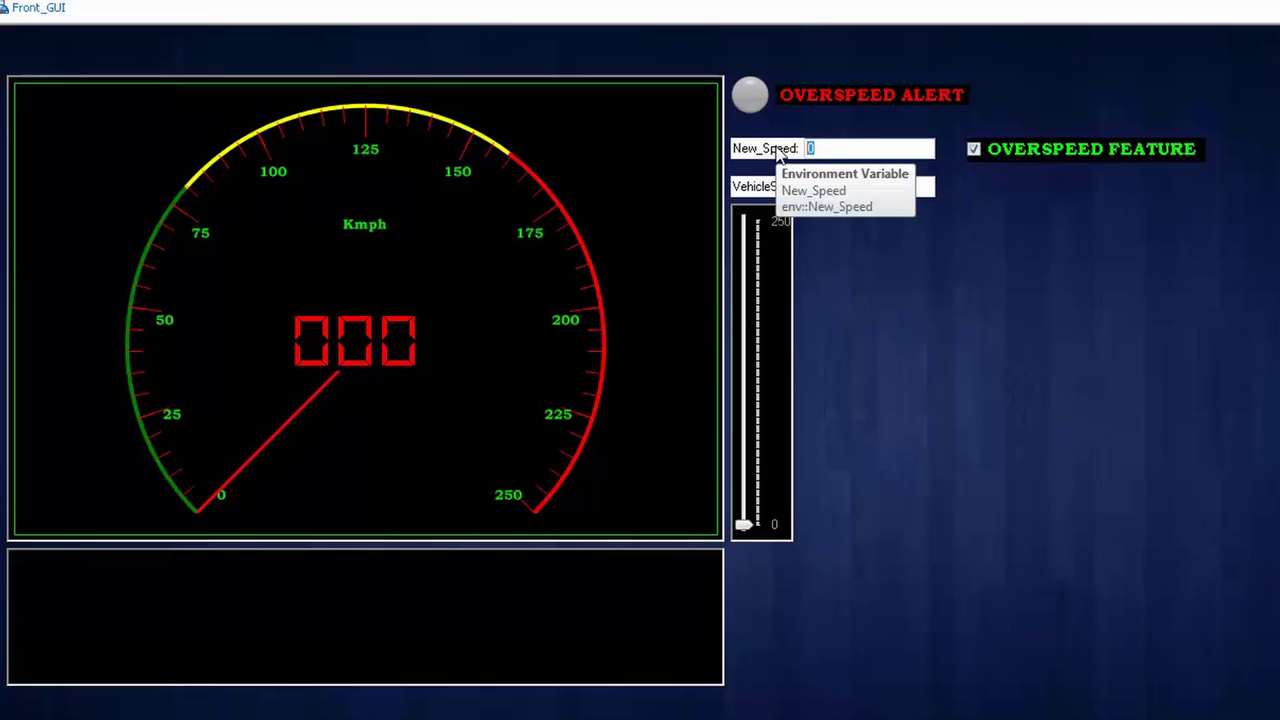
text(100)
key(Return)
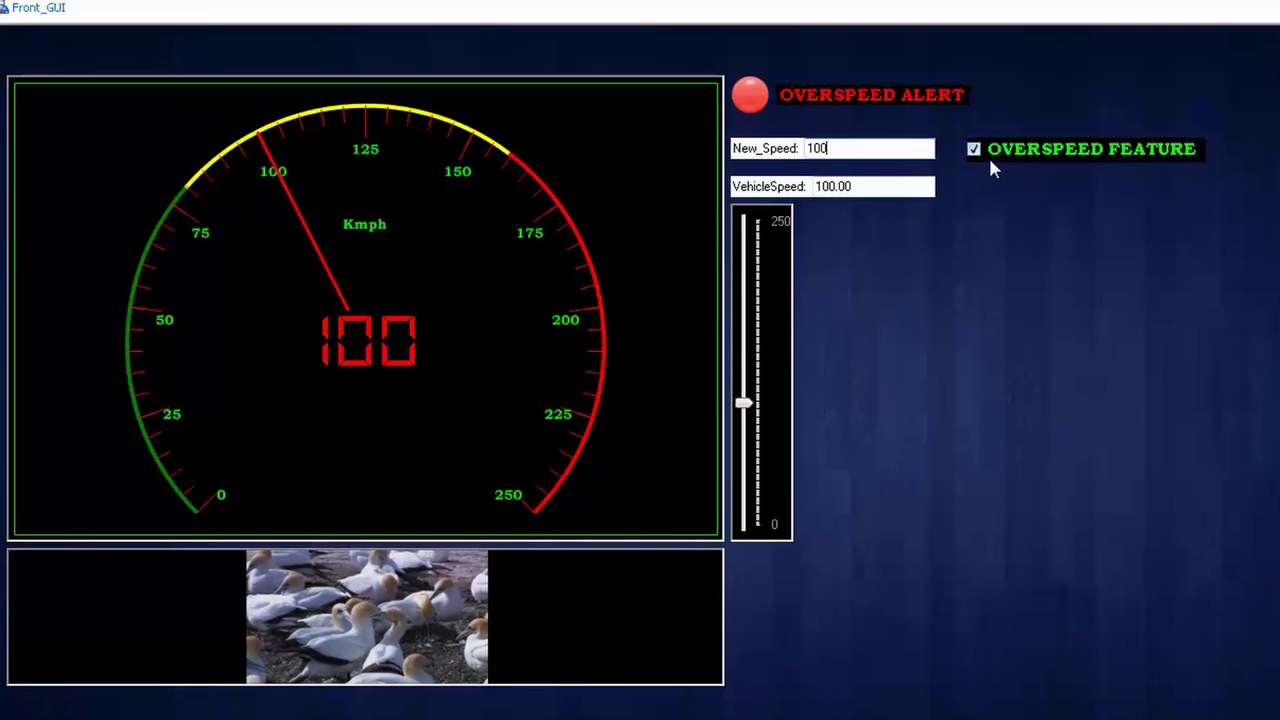
Set New_Speed to 99 to test the alert video below the overspeed limit
double_click(818, 148)
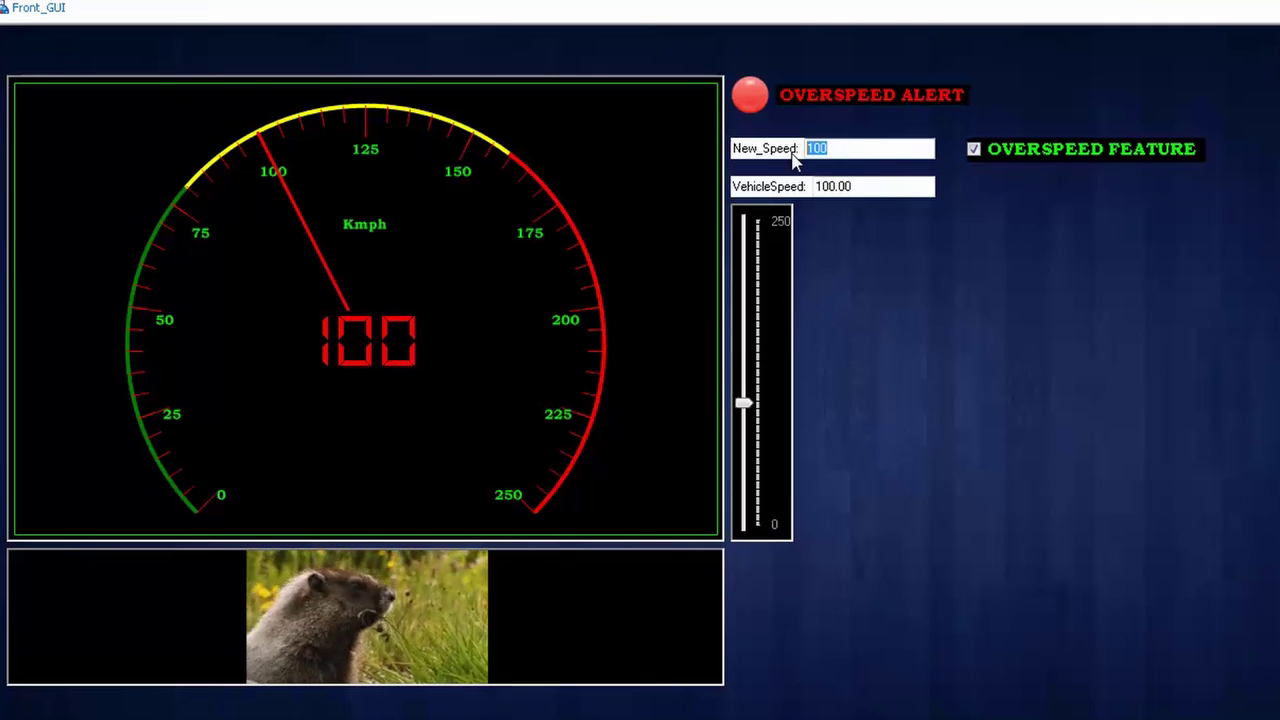
text(99)
key(Return)
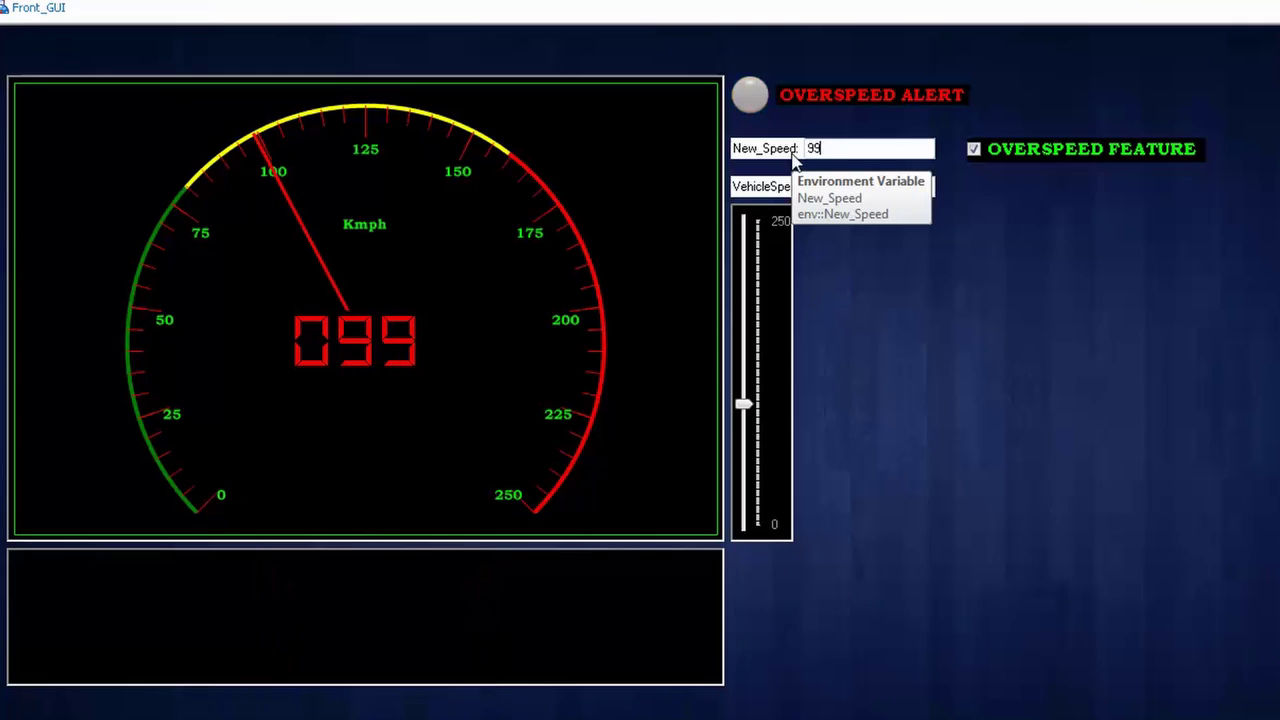